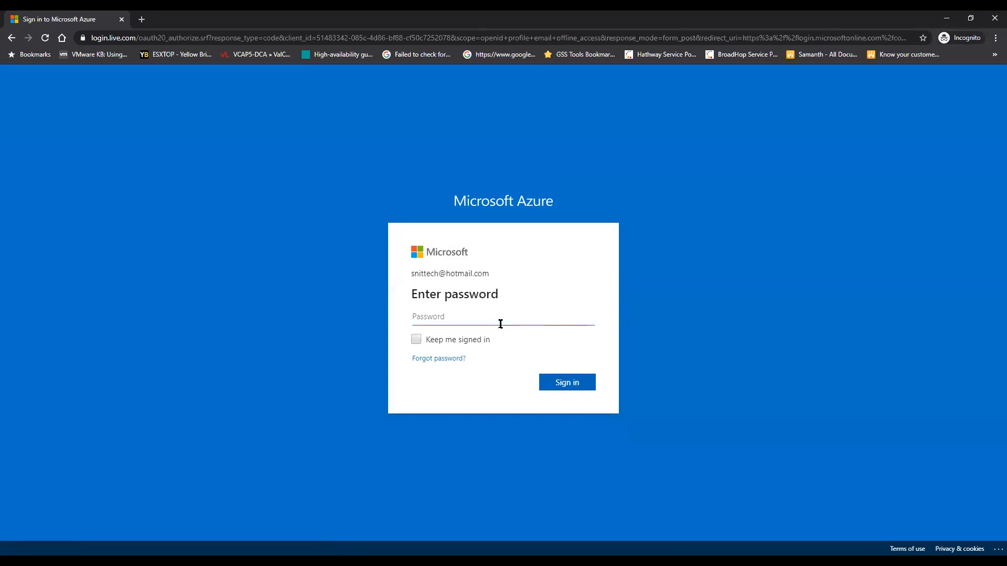
Submit the account password and read the help page about the extra information requirement.
type("••••••••••")
key("Return")
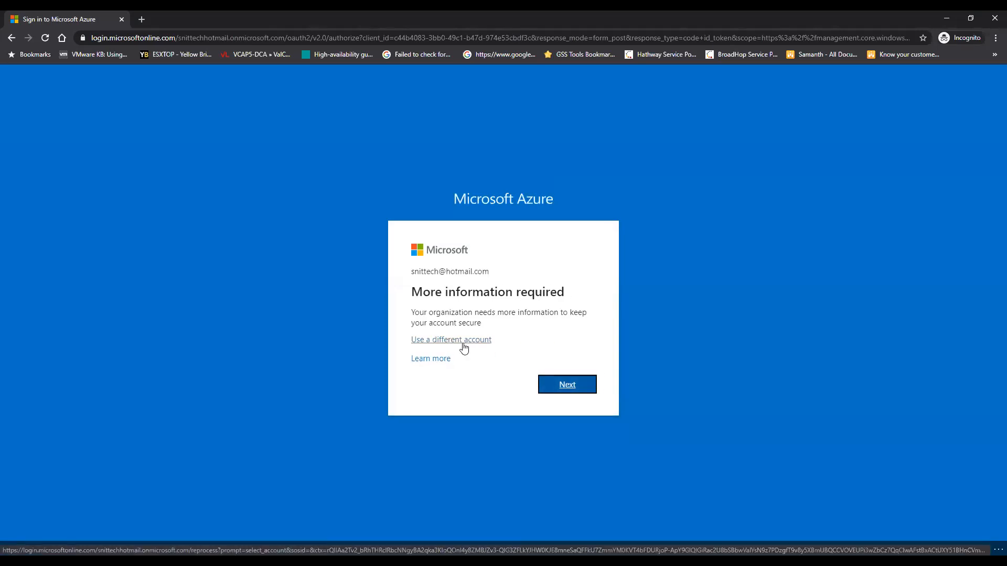
left_click(440, 359)
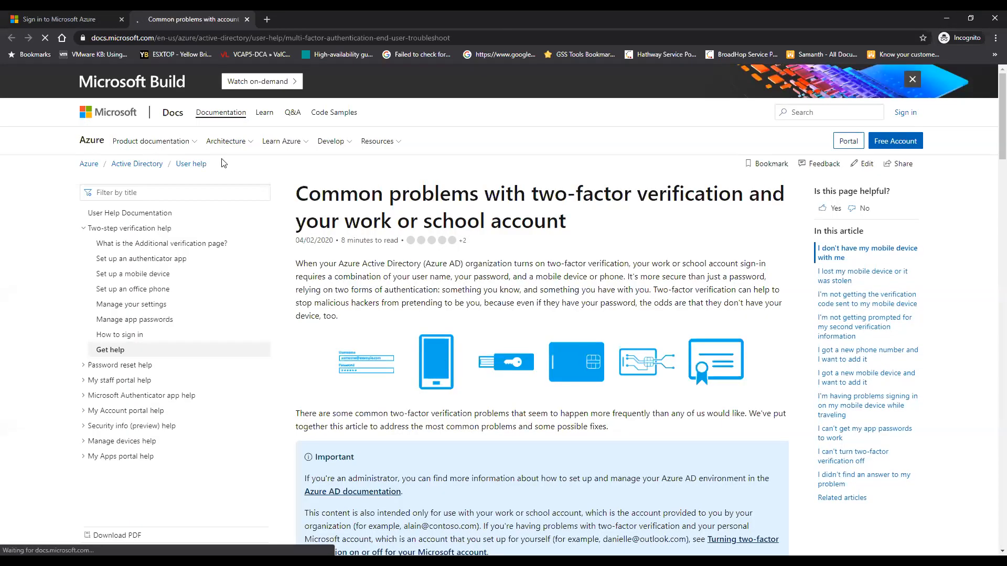
left_click(247, 19)
Try signing in with a different account, then go back to the account chooser.
left_click(475, 343)
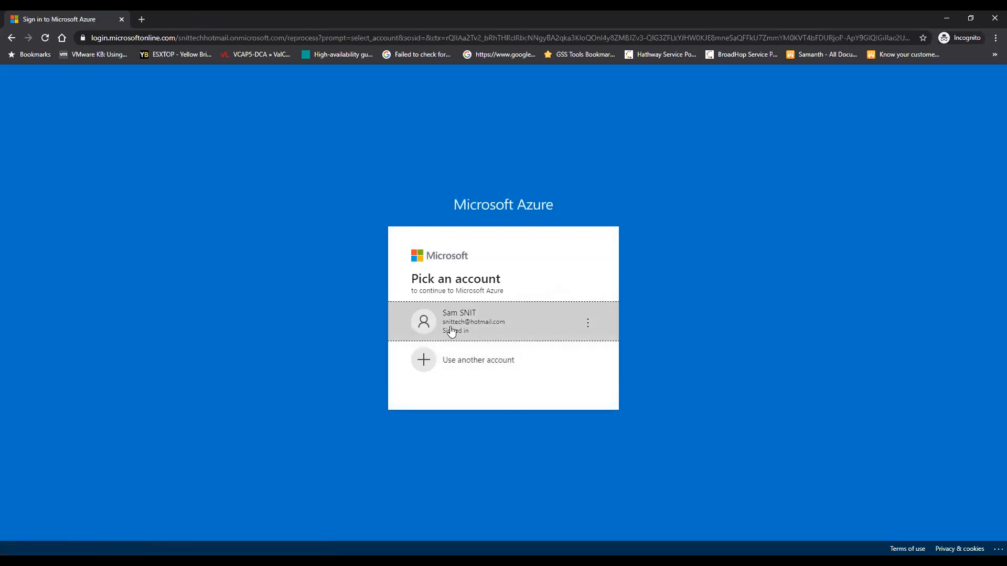
left_click(449, 327)
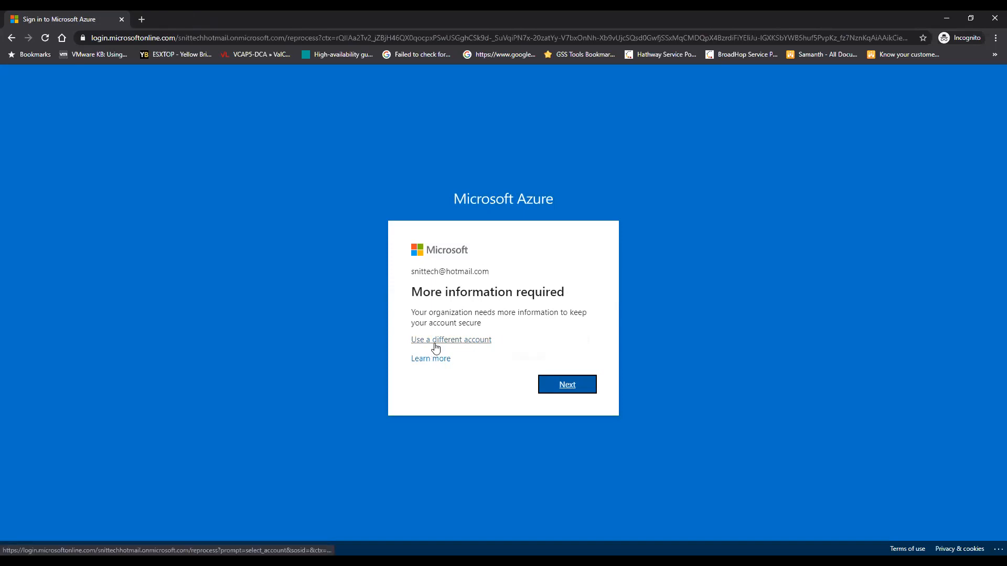
left_click(436, 340)
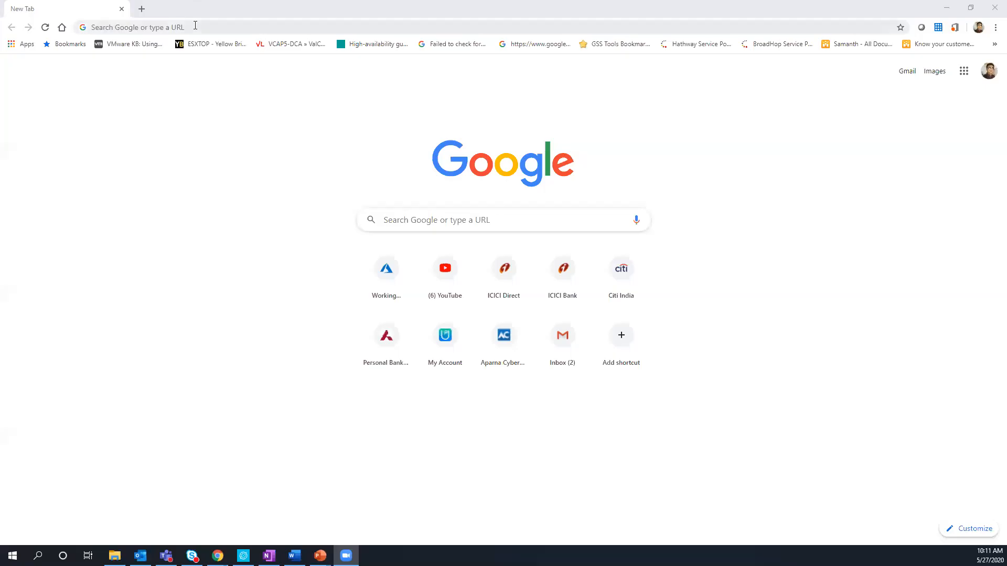
Switch to the other signed-in account from the top-right account panel.
left_click(195, 25)
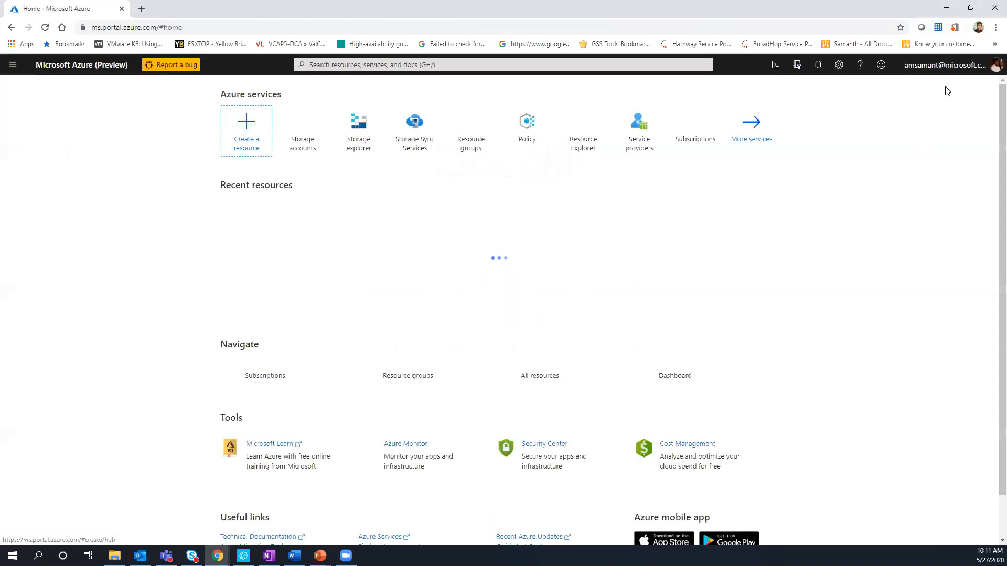
left_click(955, 71)
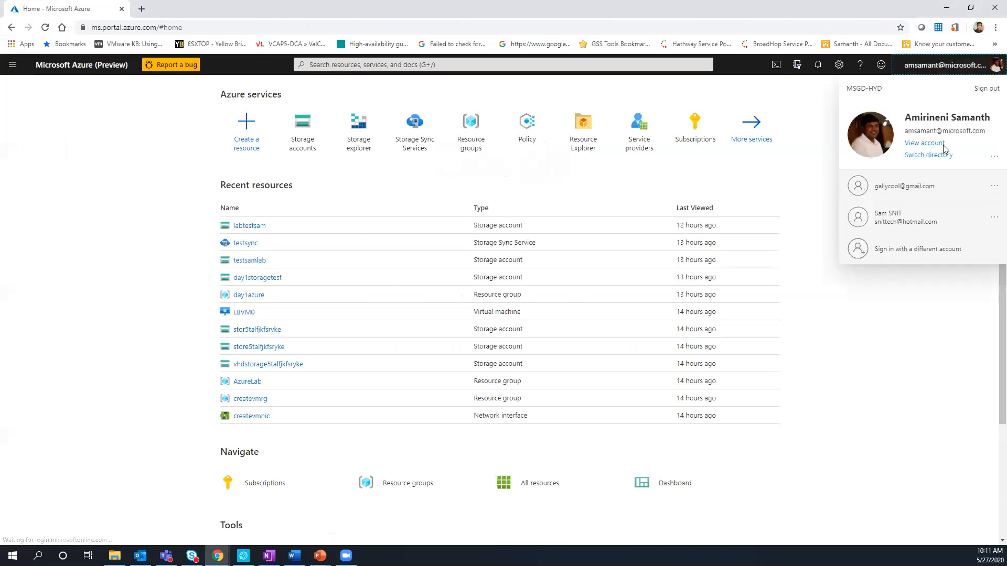
left_click(904, 229)
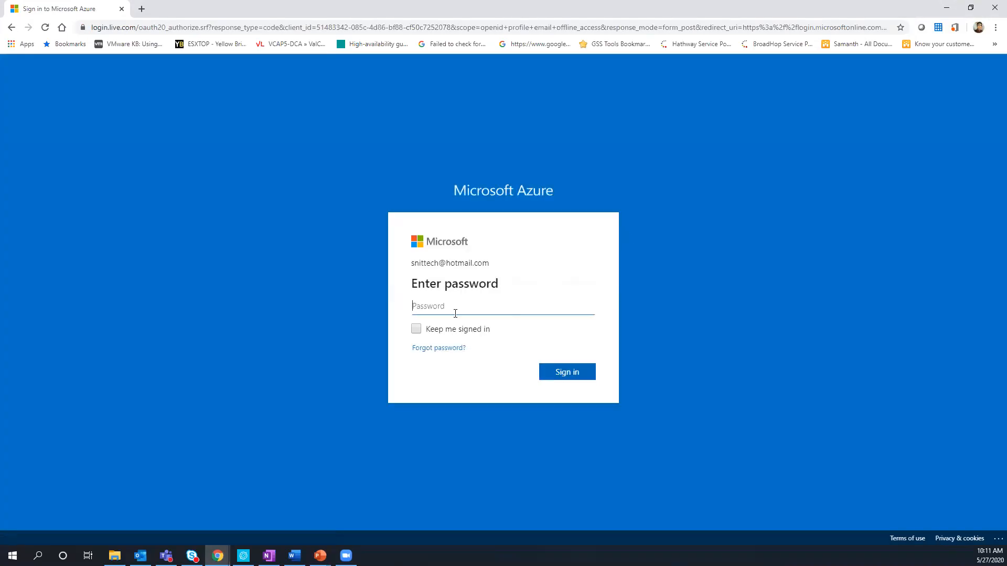
Submit the other account's password and choose verification by text message.
type("••••••••••")
key("Return")
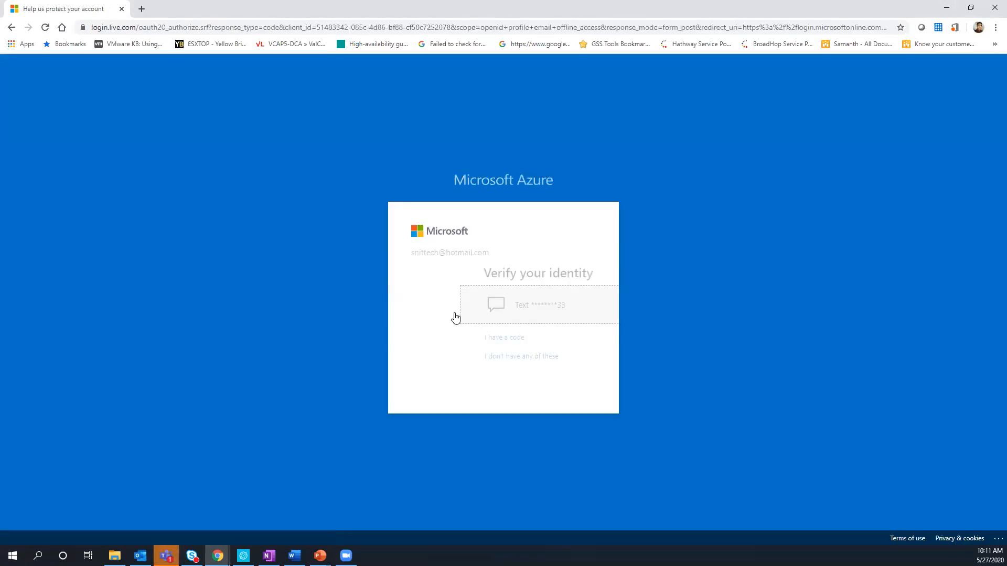
left_click(468, 314)
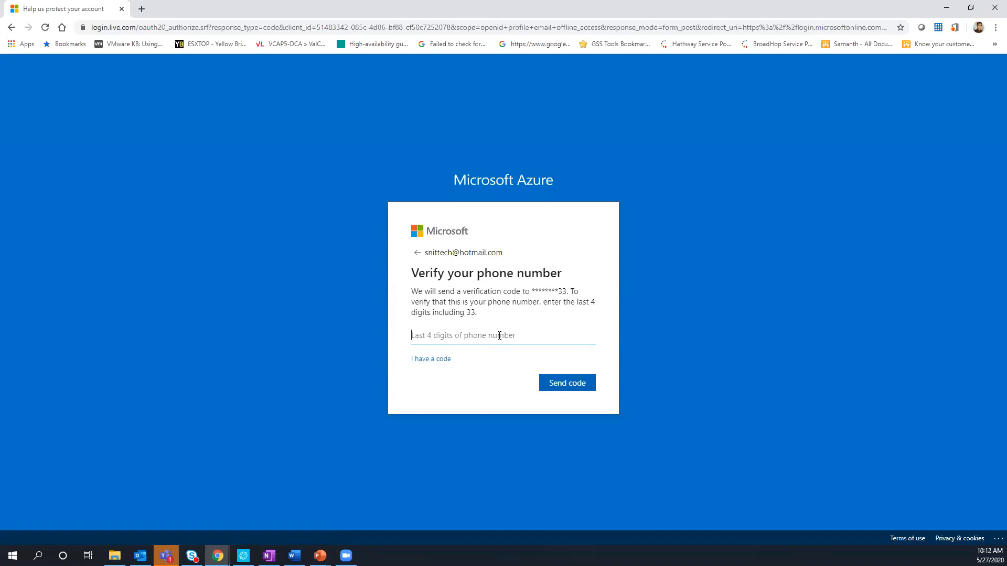
left_click(554, 383)
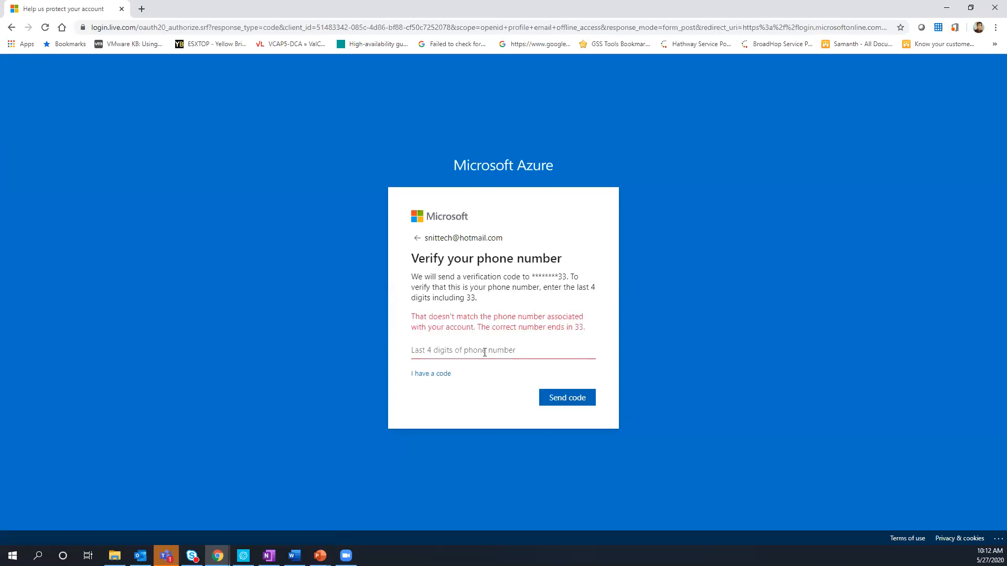
Enter the phone's last four digits, verify with the texted code, and decline the authenticator app.
left_click(484, 352)
type("7333")
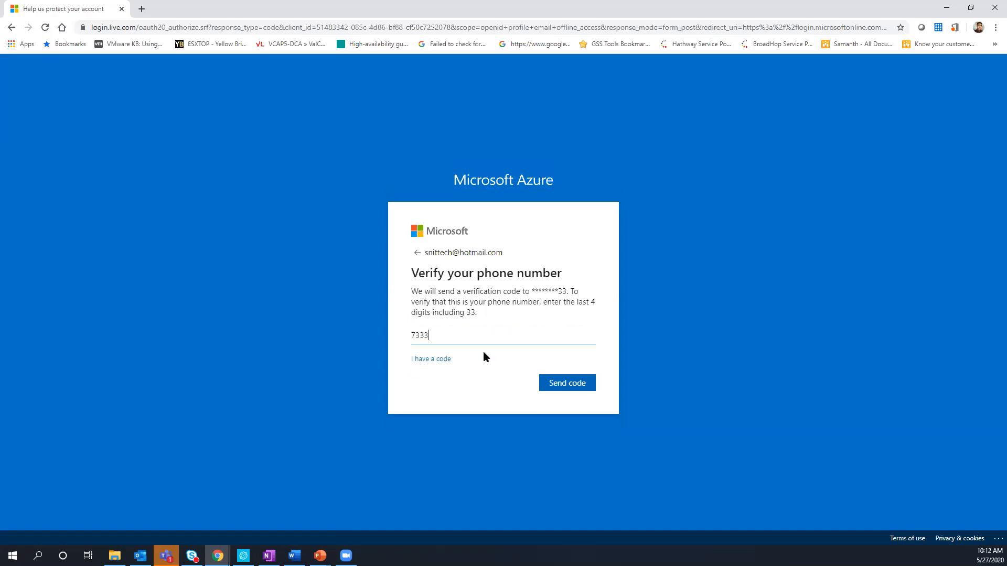
left_click(562, 388)
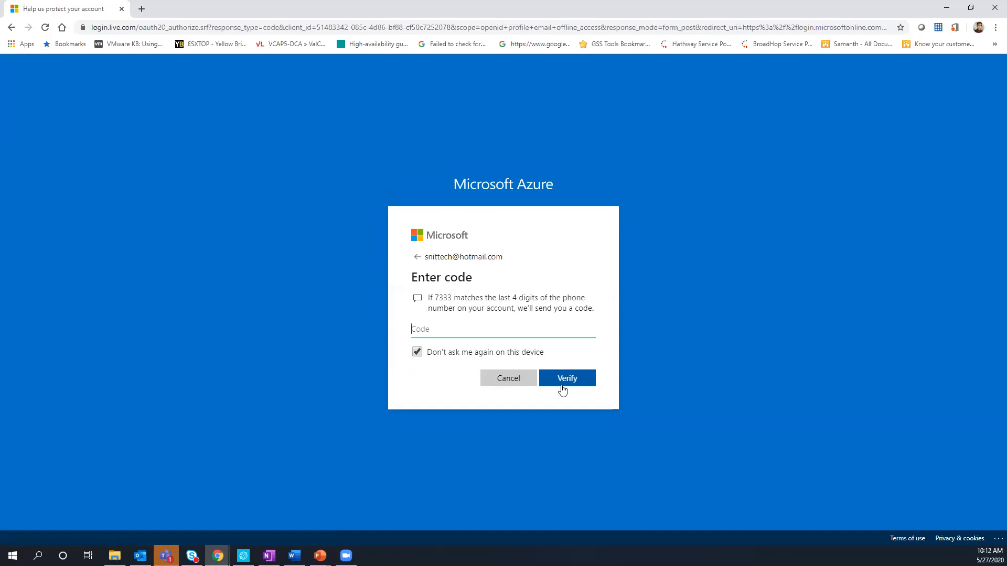
left_click(566, 377)
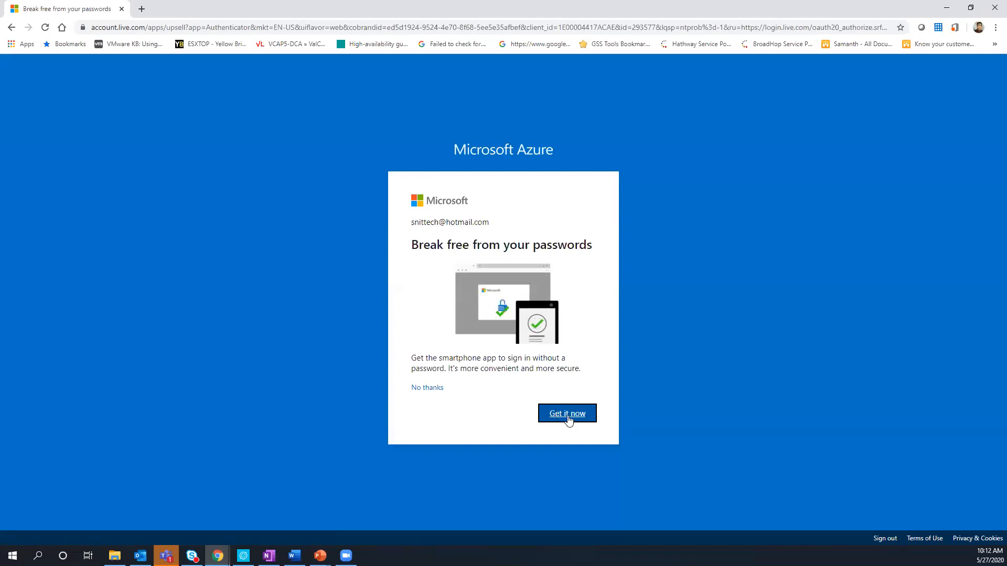
left_click(432, 389)
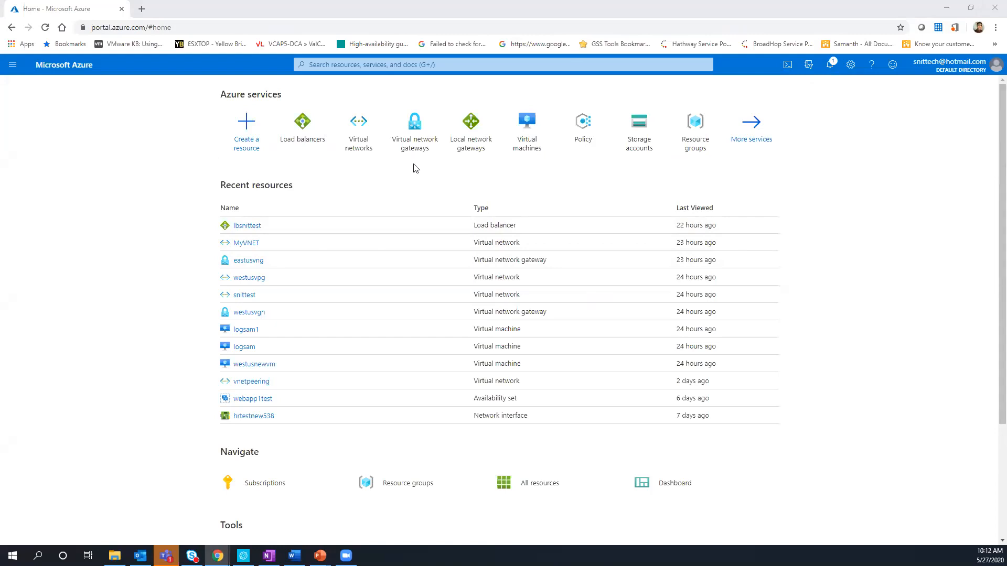
Look at Load balancers, then go Home to Virtual machines and start adding a new VM.
left_click(296, 135)
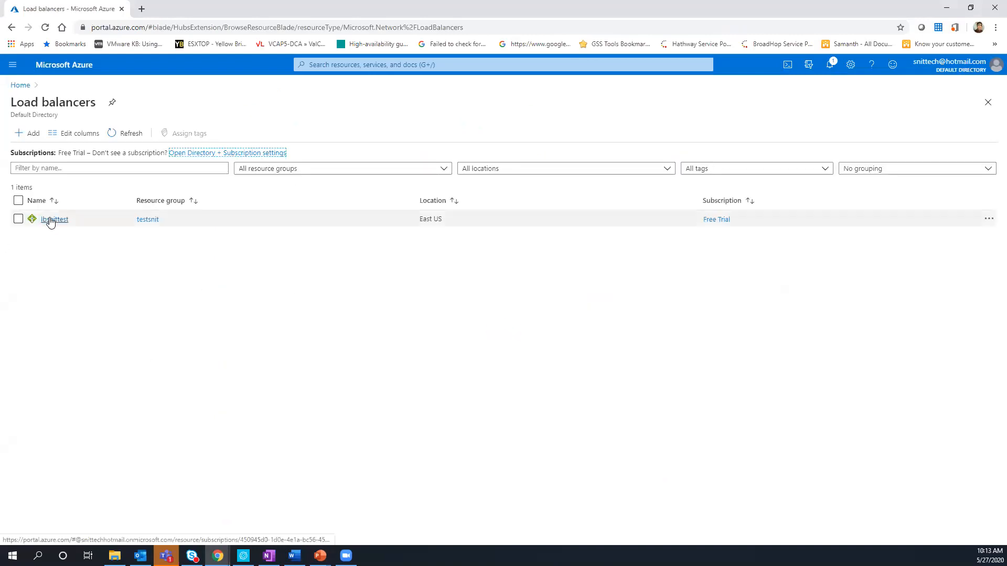
left_click(16, 87)
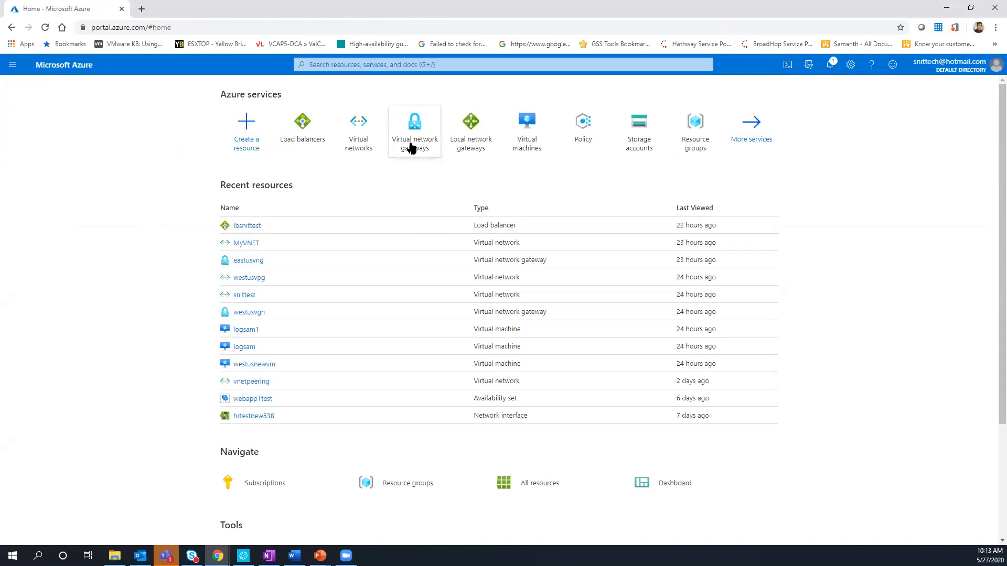
left_click(524, 128)
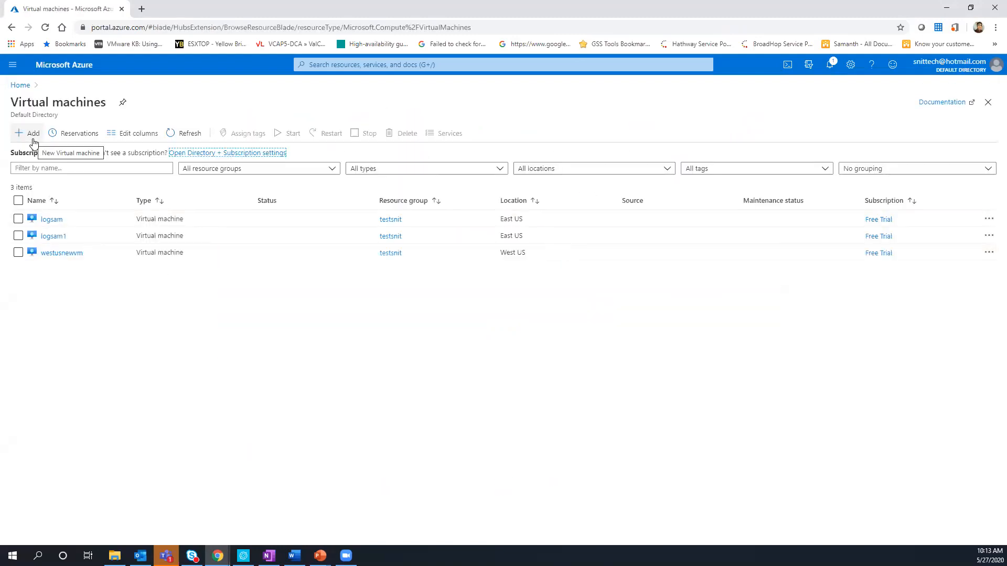
left_click(32, 140)
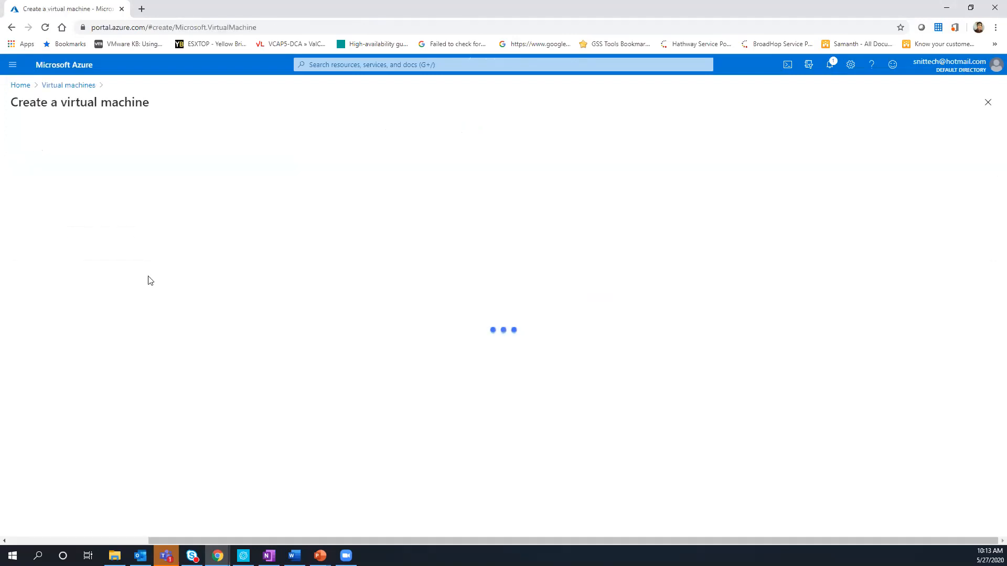
left_click(163, 270)
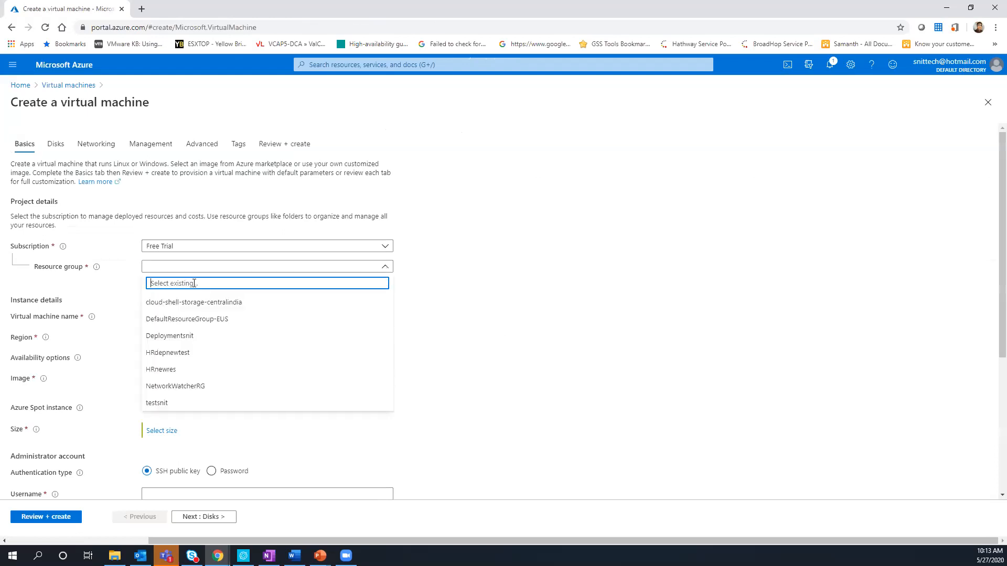
Put the VM in resource group testsnit, name it LB1vm, and pick Windows Server 2016 Datacenter.
left_click(166, 402)
left_click(185, 319)
type("LB!")
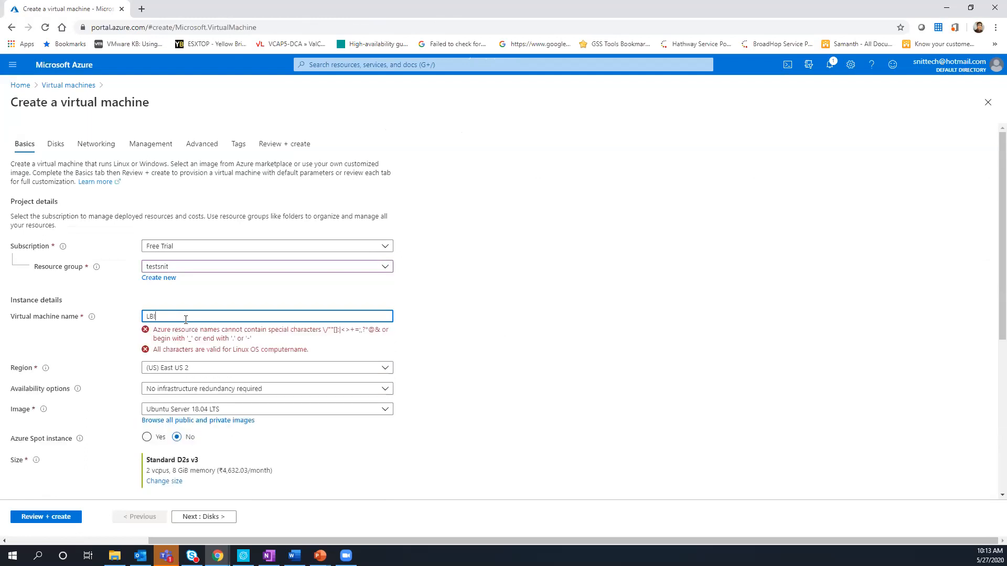
type("vm")
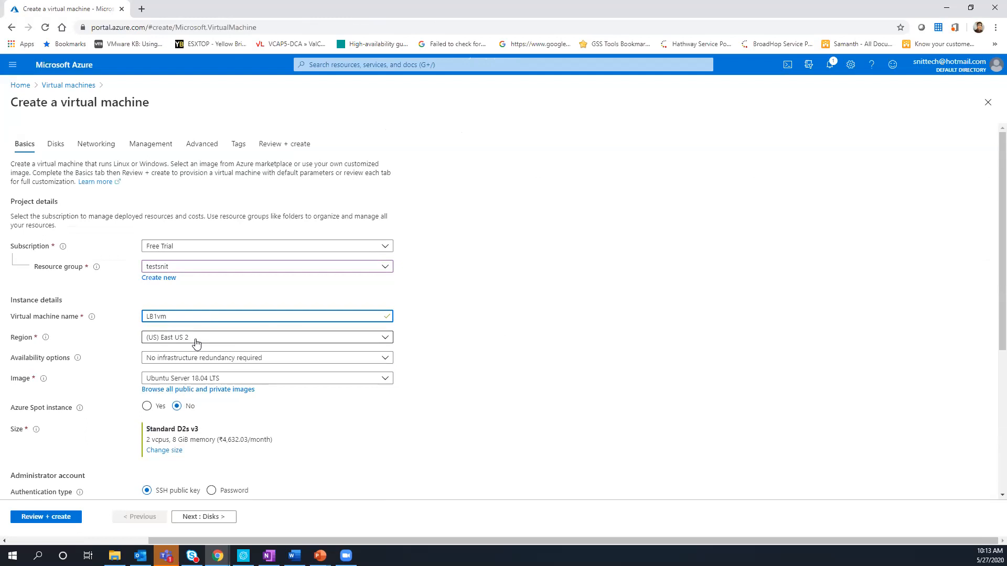
left_click(196, 339)
left_click(195, 122)
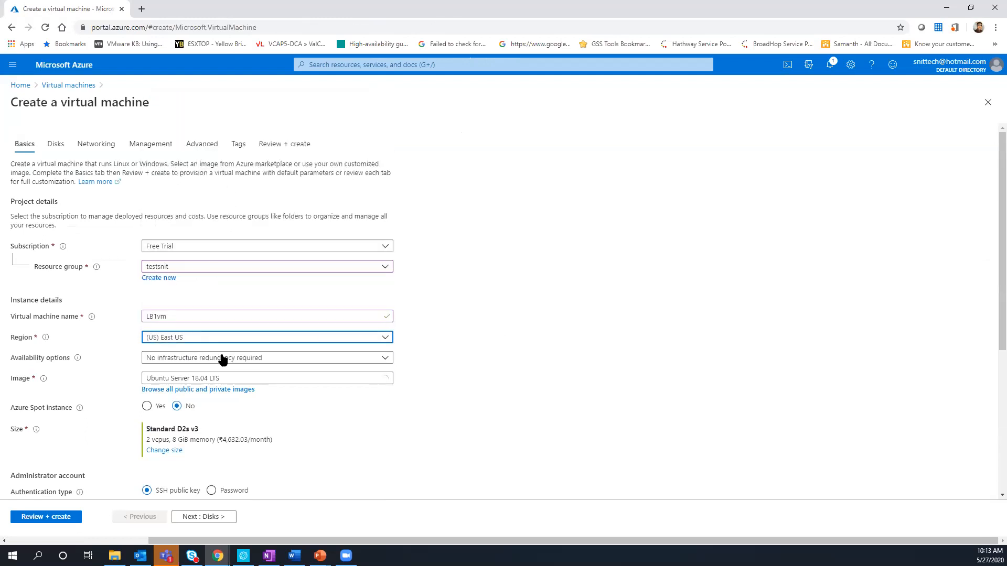
left_click(179, 380)
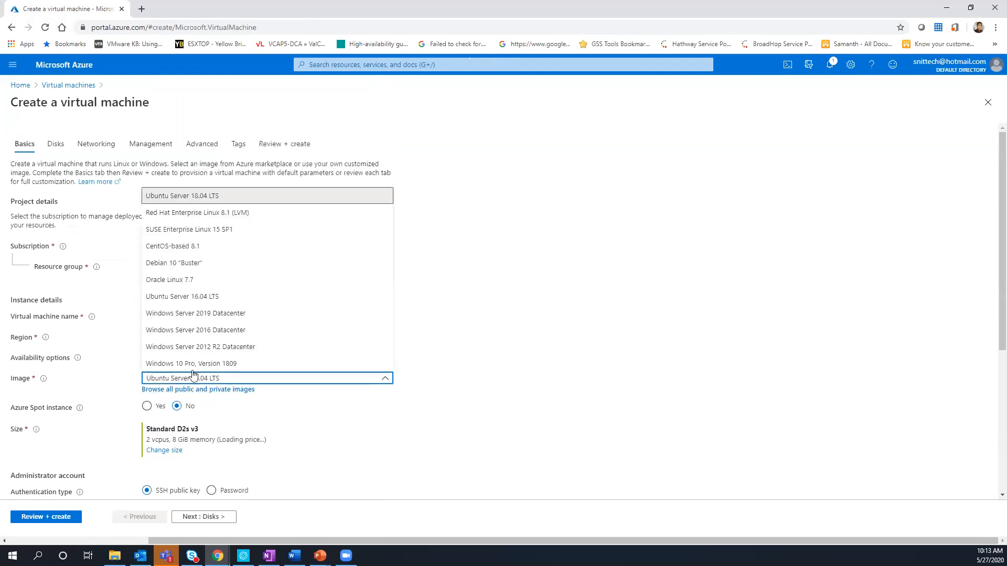
left_click(196, 333)
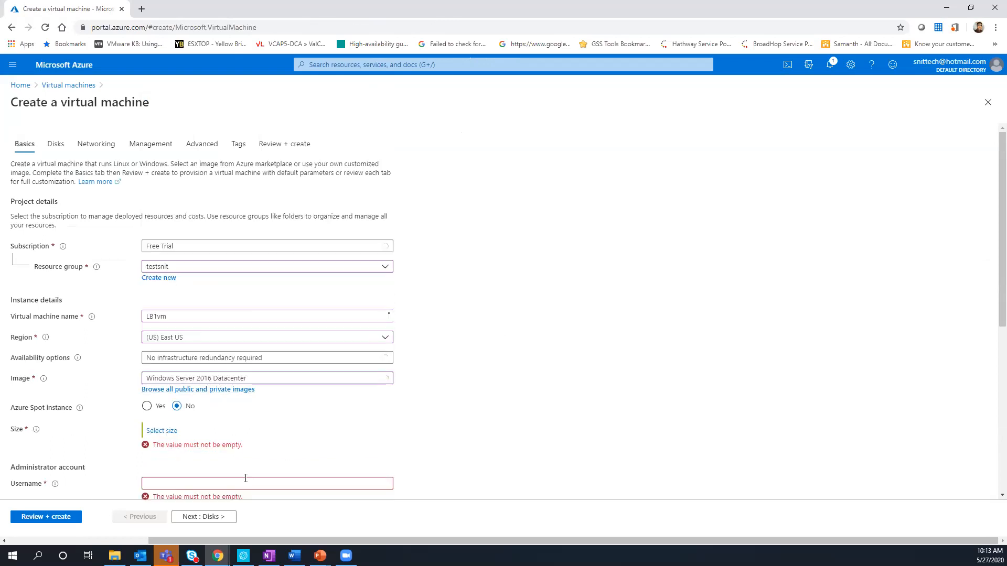
Change the VM's region to (US) East US 2.
left_click(162, 432)
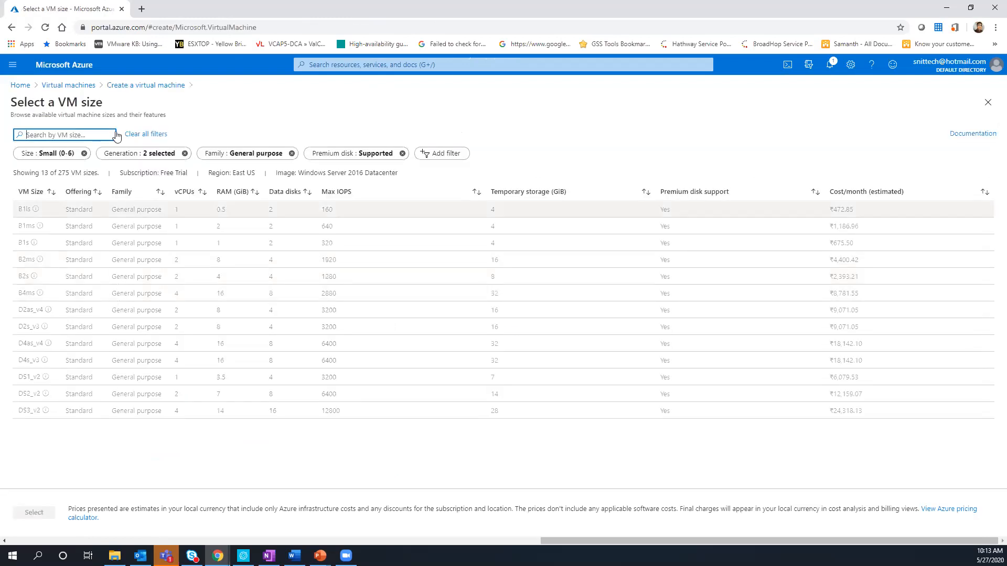
left_click(139, 85)
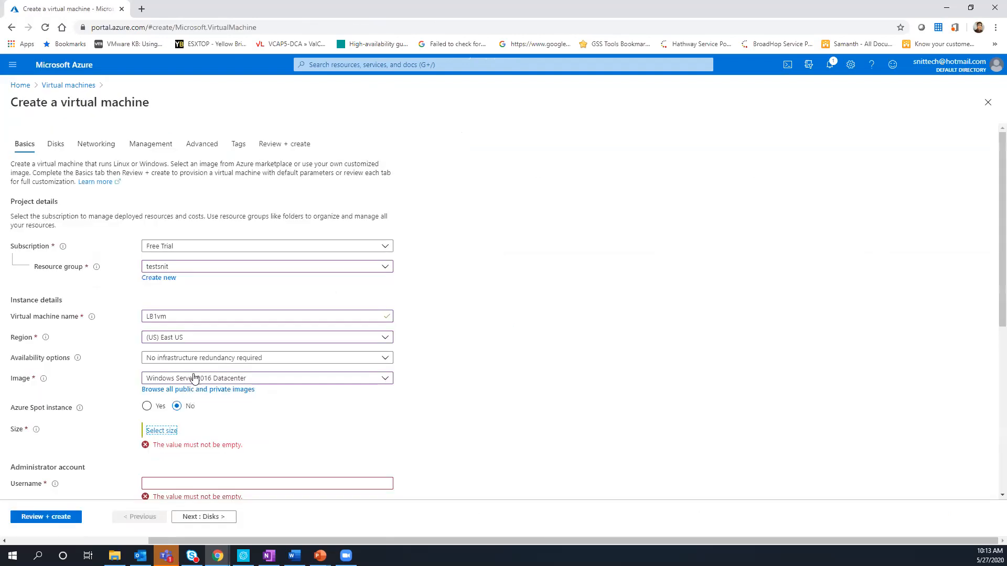
left_click(183, 337)
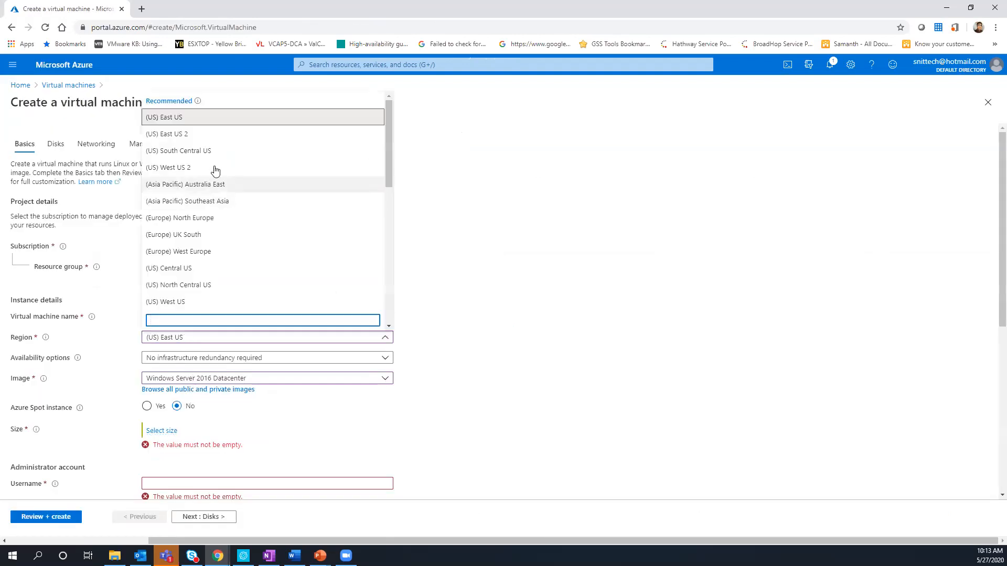
left_click(219, 136)
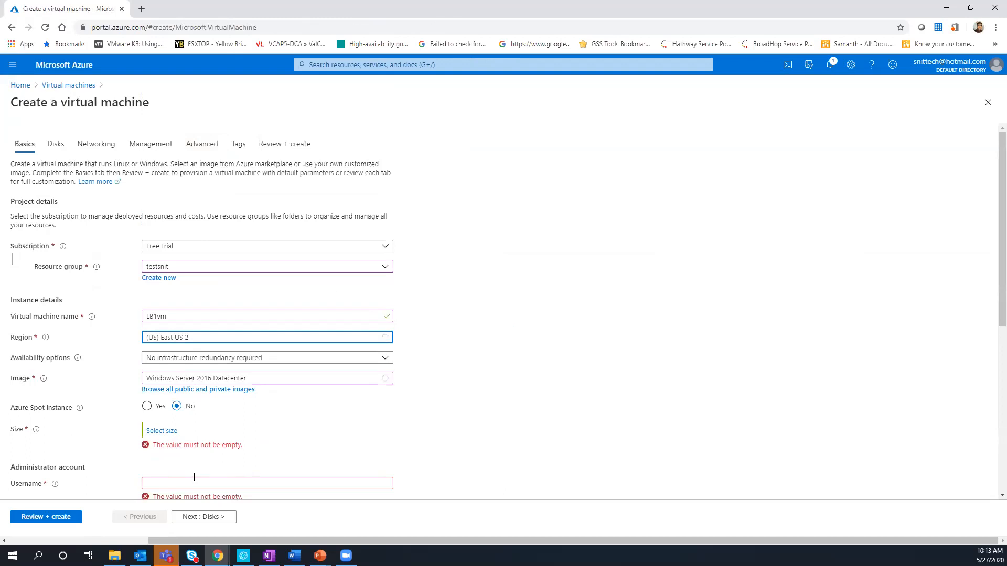
left_click(177, 339)
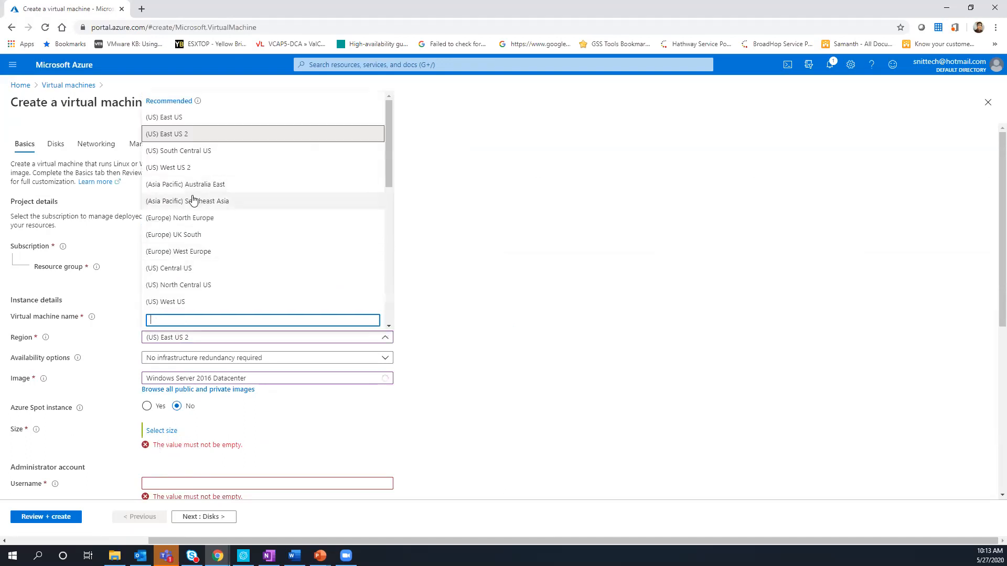
scroll(195, 242, "down", 1)
scroll(188, 272, "down", 1)
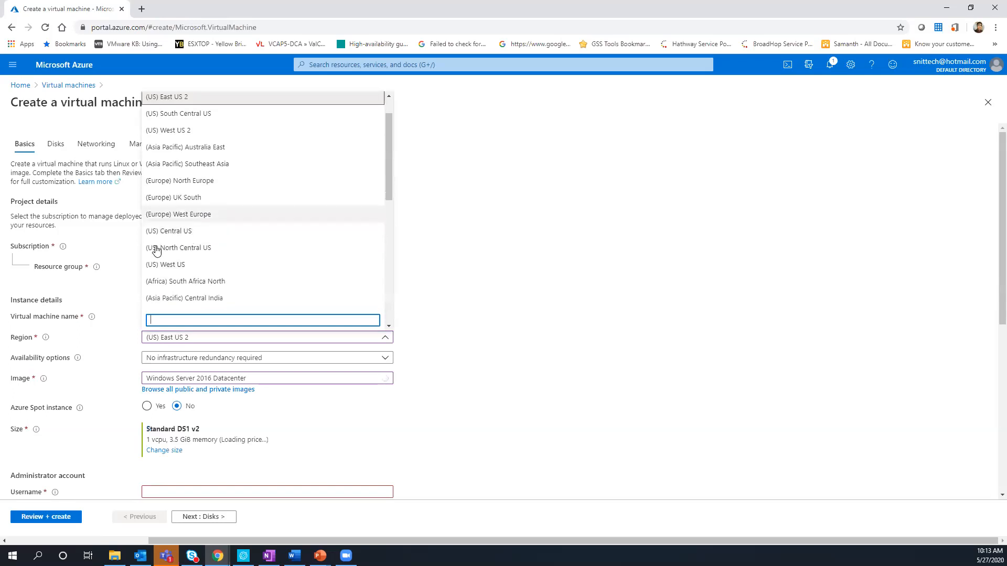
scroll(197, 162, "up", 2)
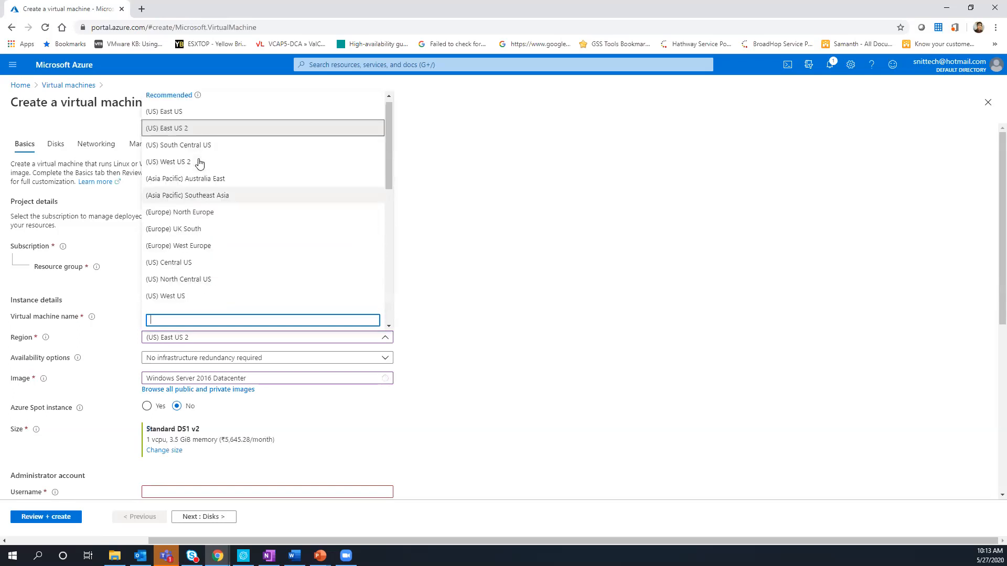
left_click(190, 138)
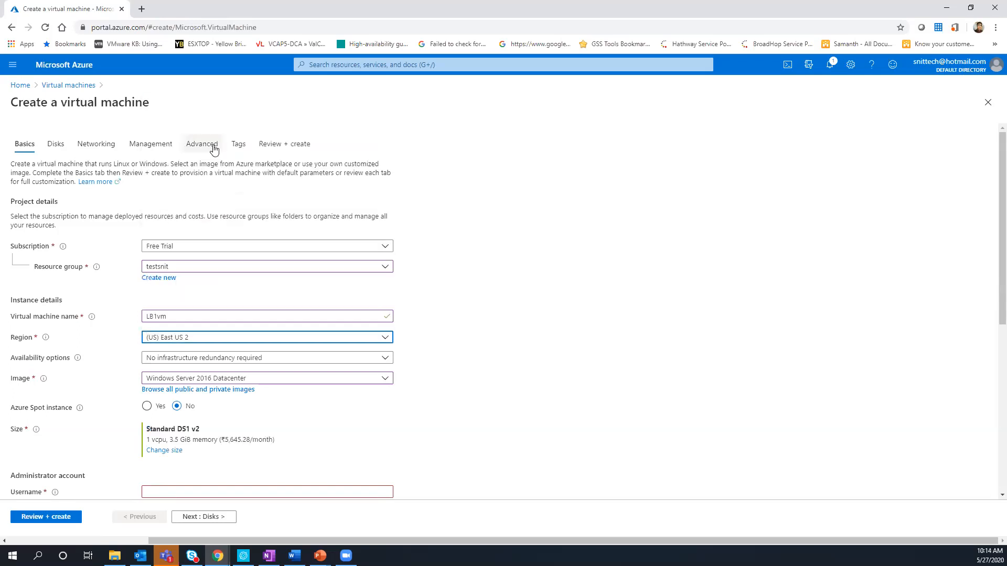
Set the VM size to Standard B4ms.
left_click(164, 450)
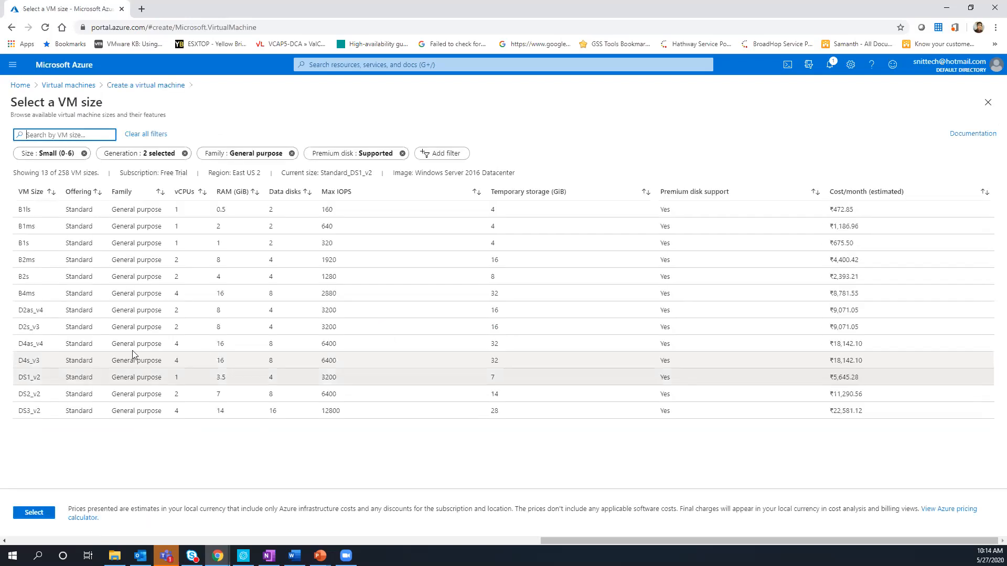
left_click(65, 295)
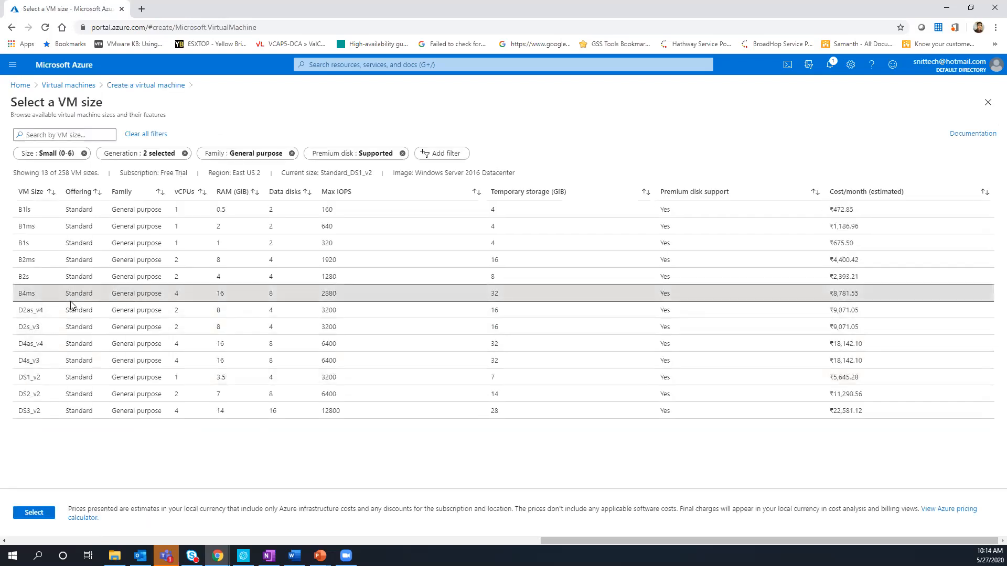
left_click(33, 512)
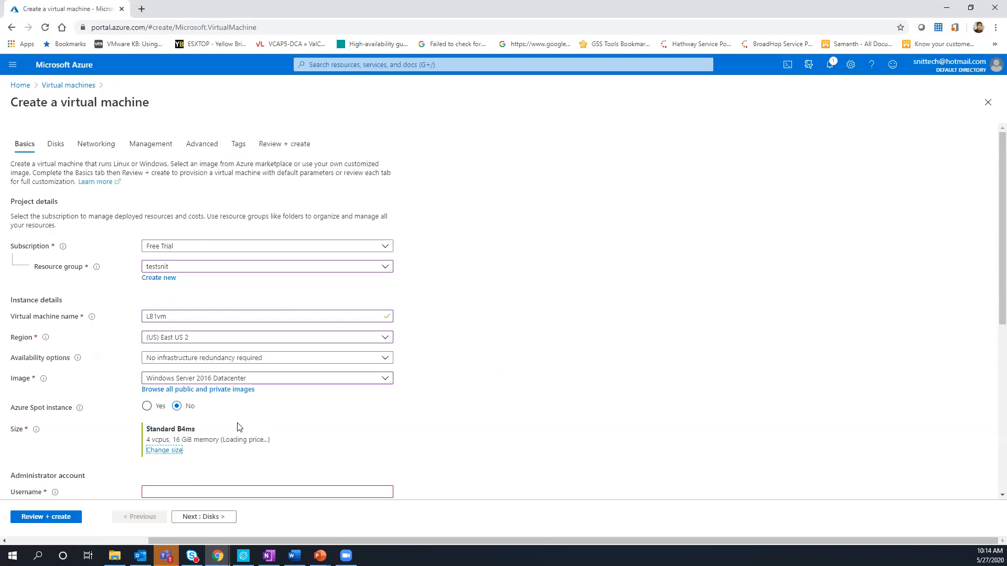
scroll(193, 378, "down", 2)
left_click(193, 379)
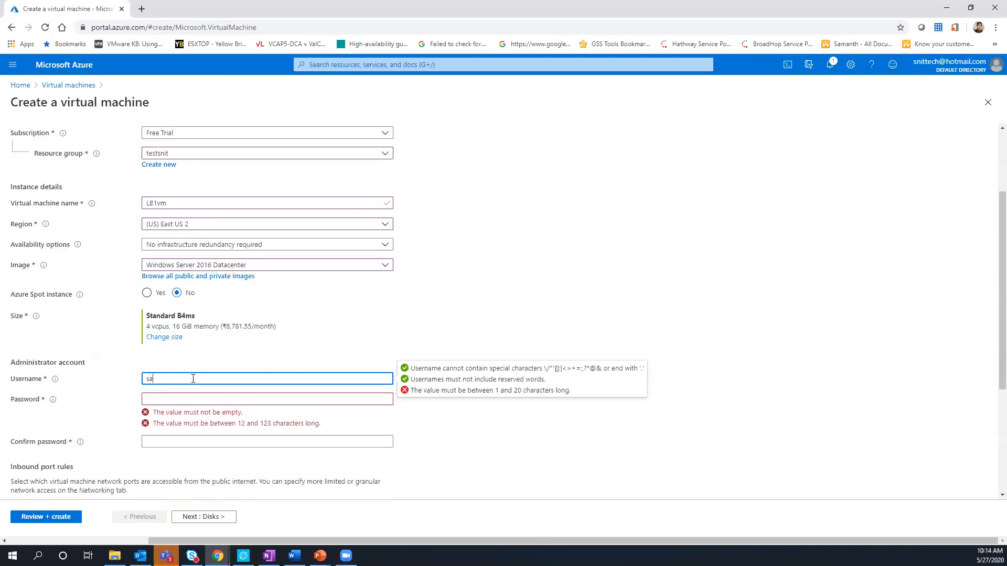
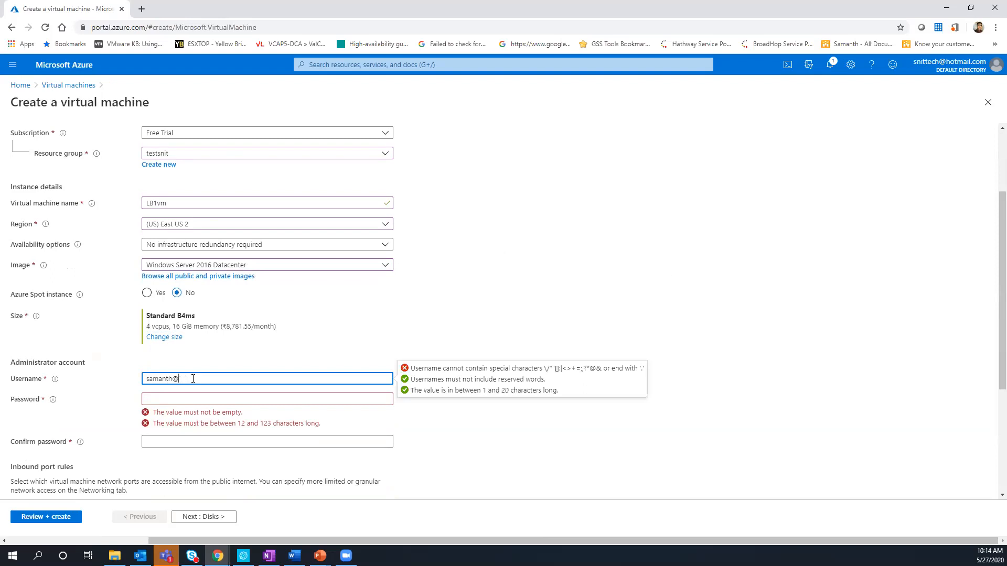
Enter the administrator username and password, and set Availability options to Availability set.
left_click(310, 393)
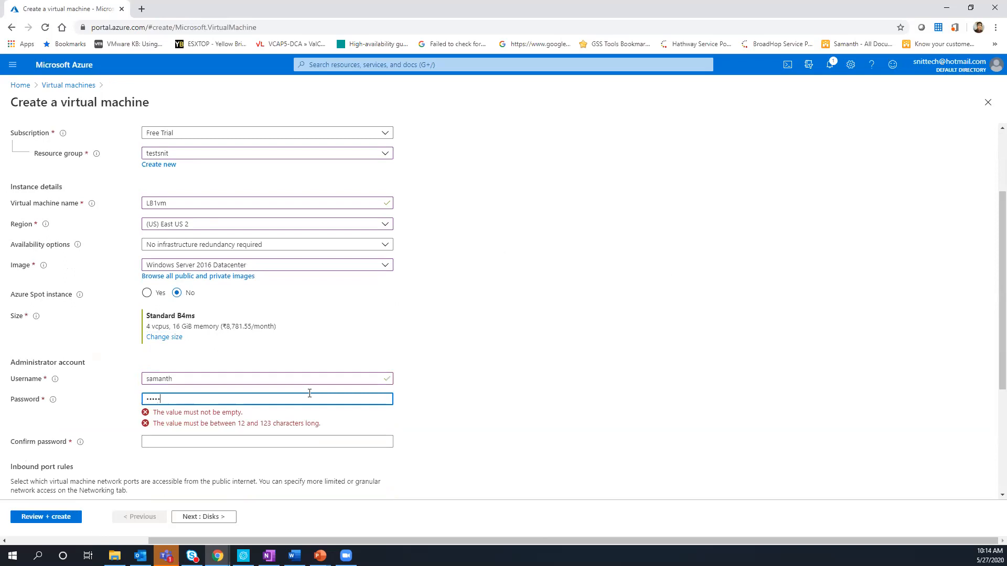
key("BackSpace")
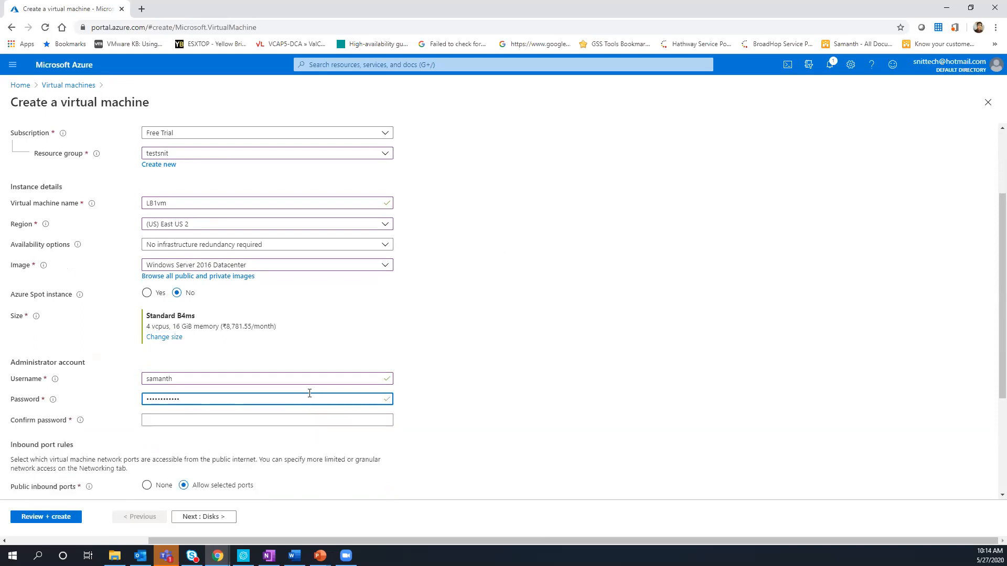
left_click(235, 244)
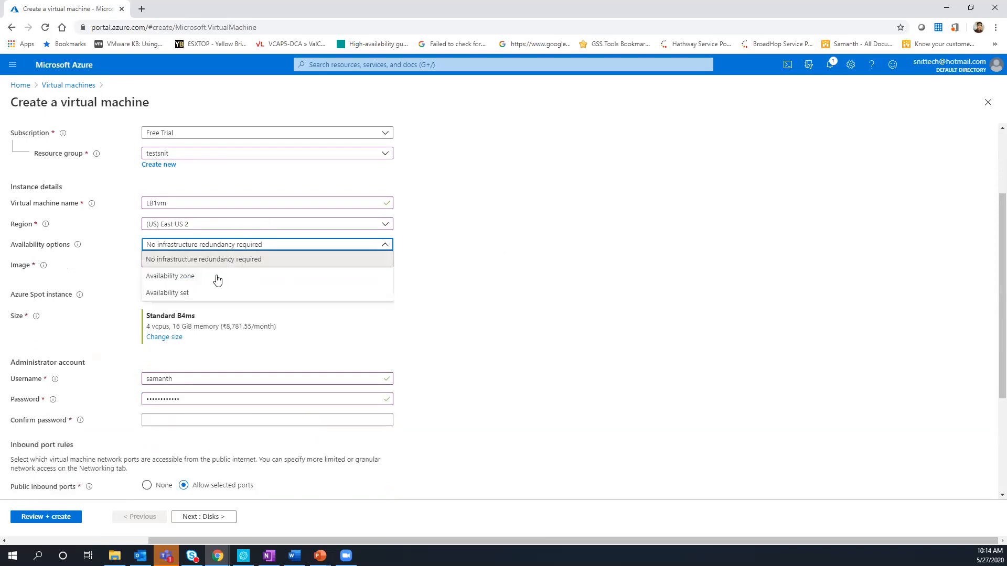
left_click(200, 292)
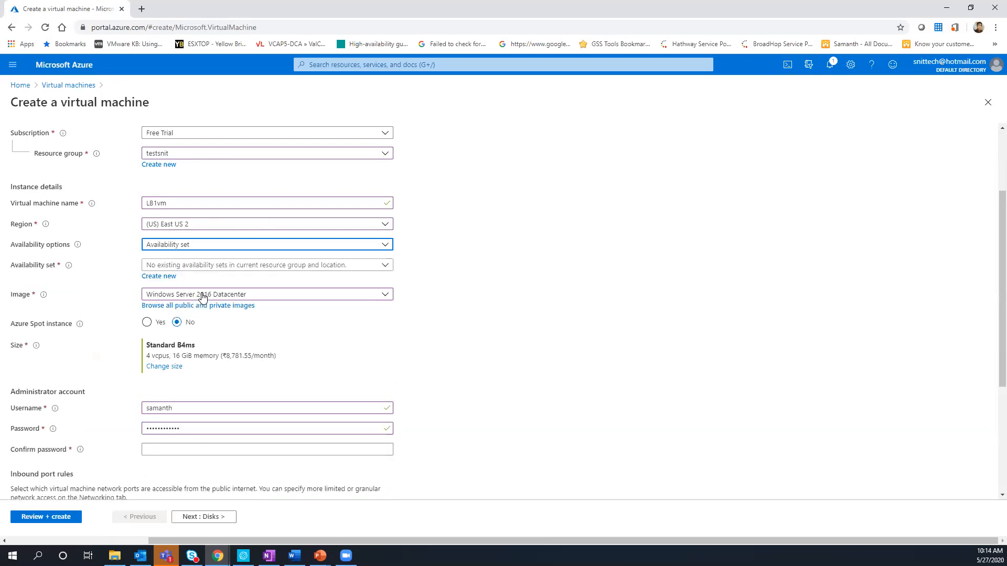
Create a new availability set named avsetsnit and confirm the administrator password.
left_click(164, 267)
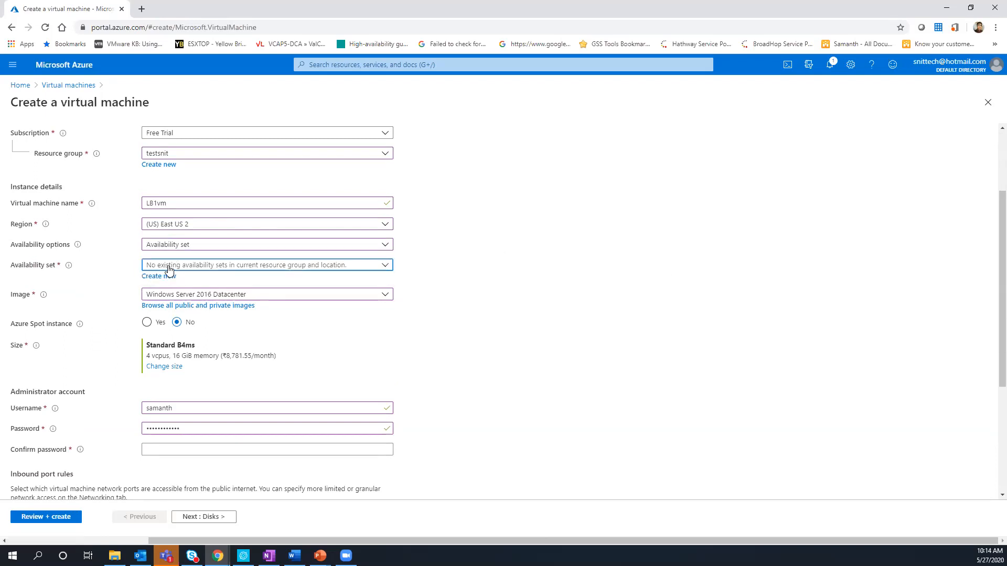
left_click(159, 276)
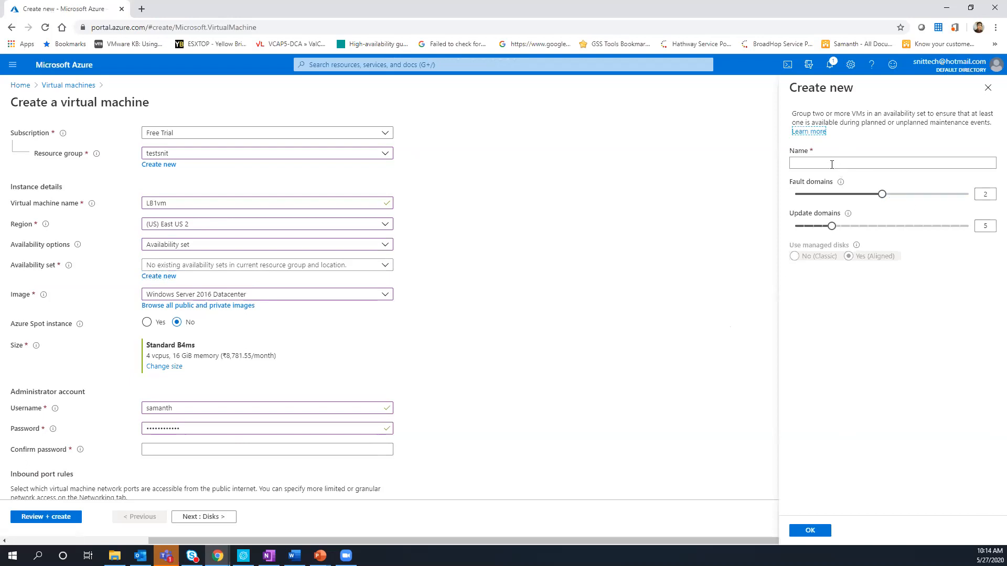
left_click(832, 163)
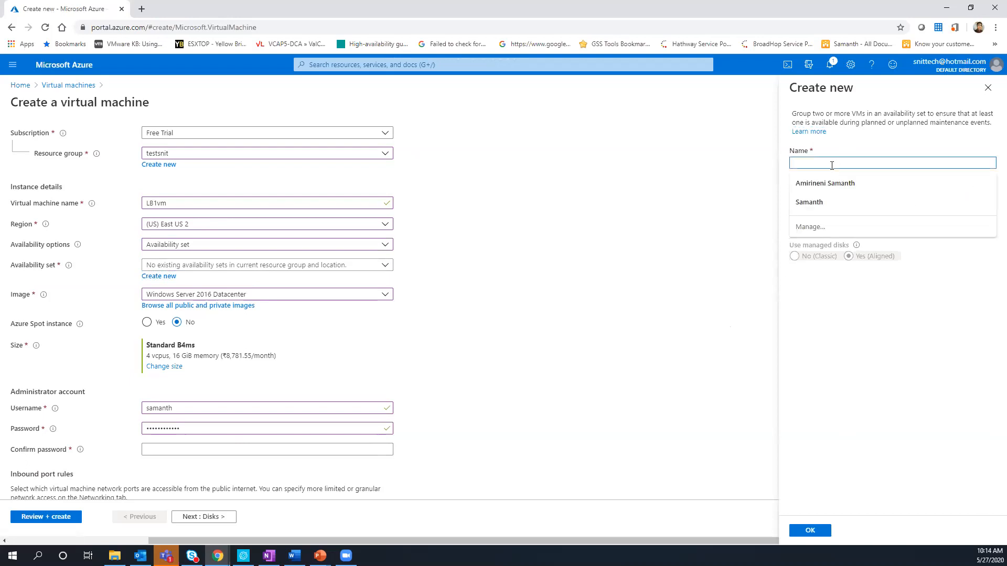
type("avsetsnit")
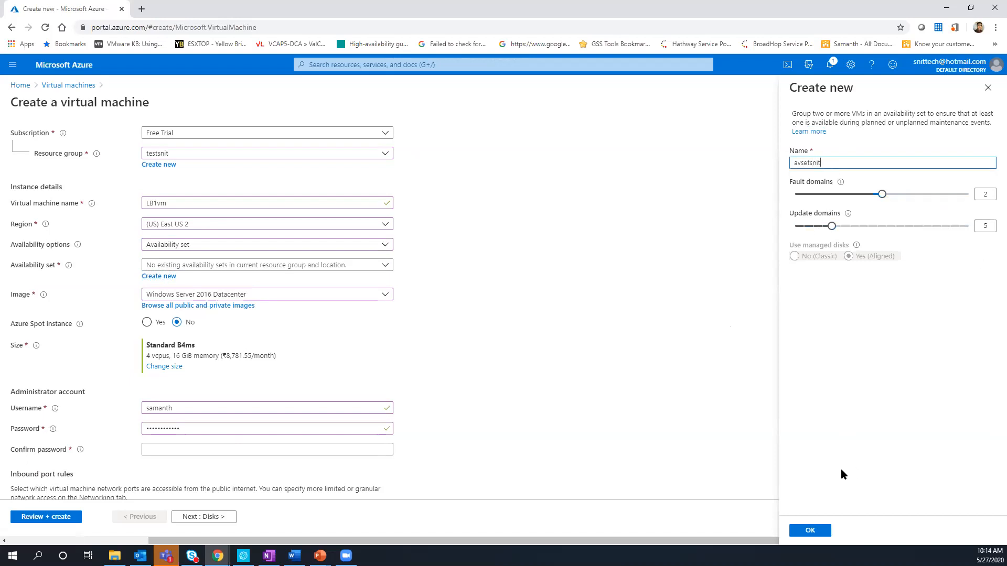
left_click(812, 530)
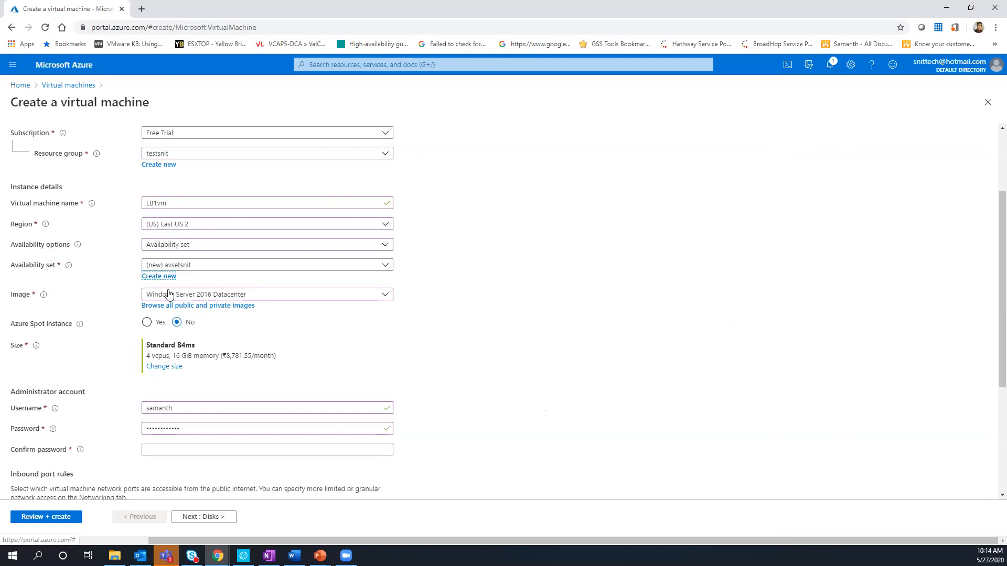
left_click(181, 452)
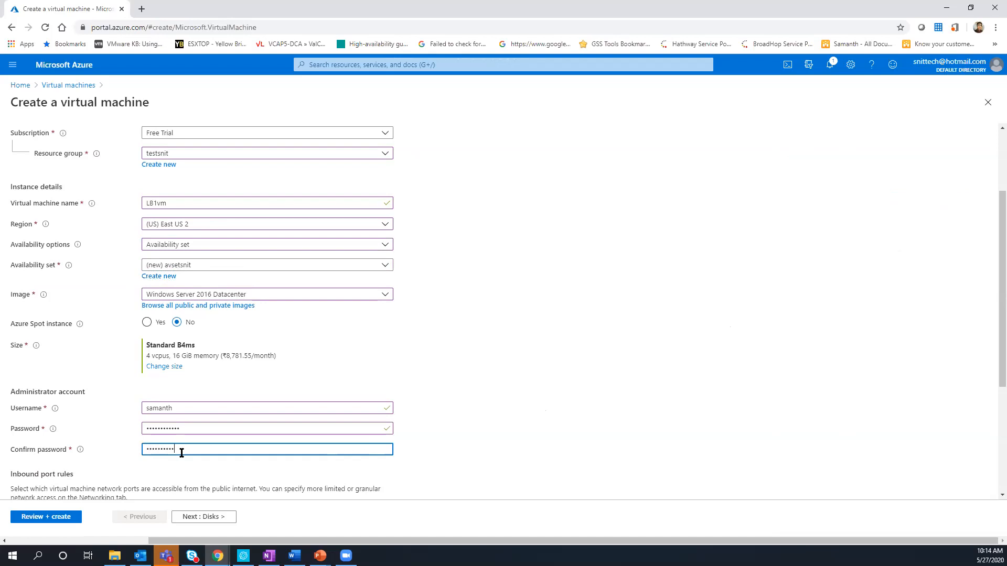
left_click(204, 518)
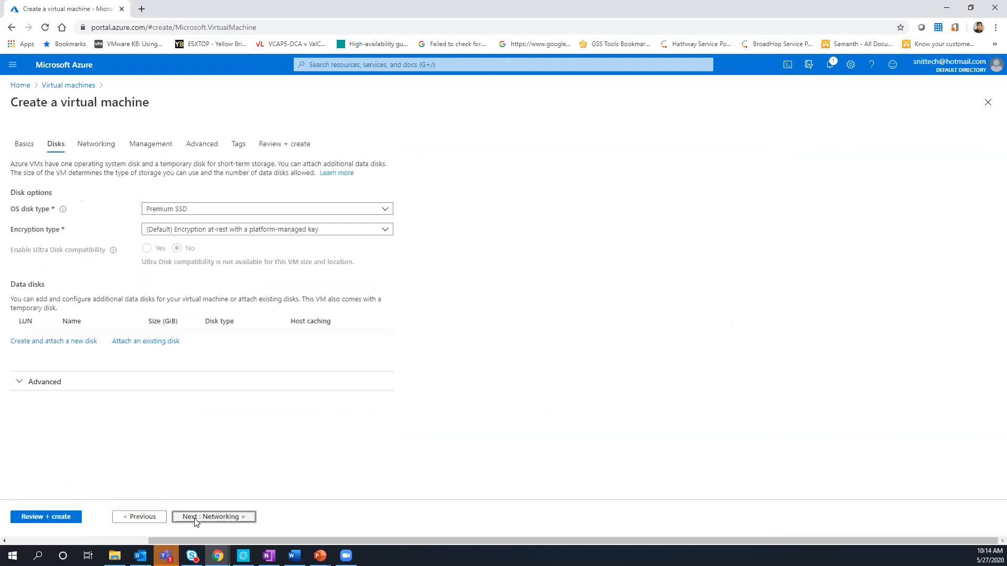
Advance through Disks, Networking, Management, Advanced and Tags to review, then create LB1vm.
left_click(195, 518)
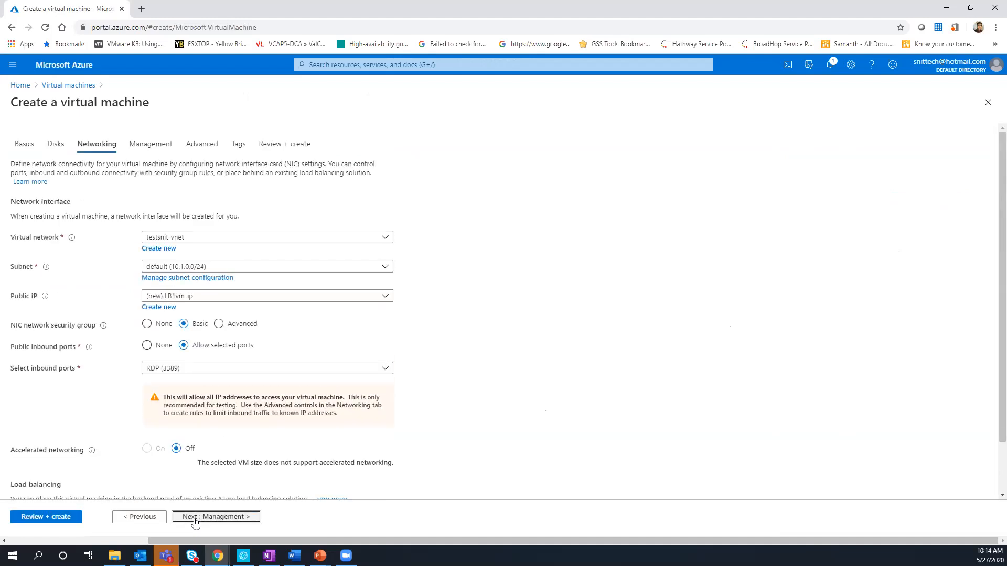
left_click(195, 518)
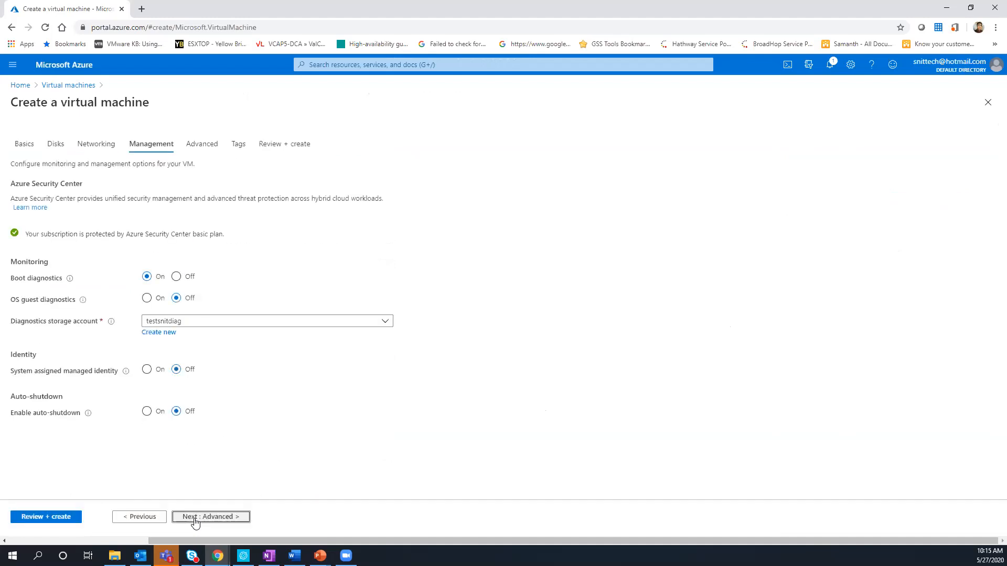
left_click(194, 518)
left_click(194, 518)
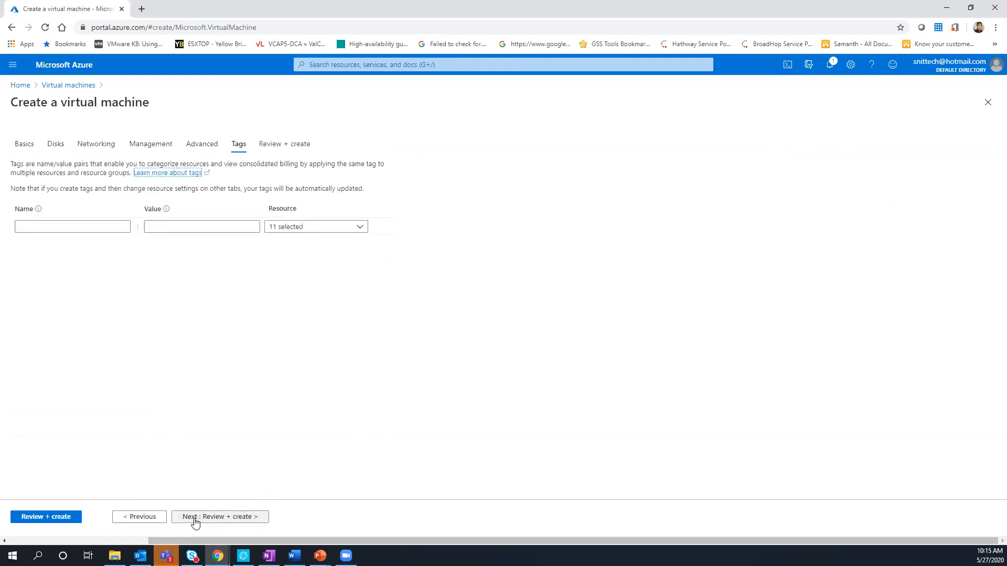
left_click(194, 518)
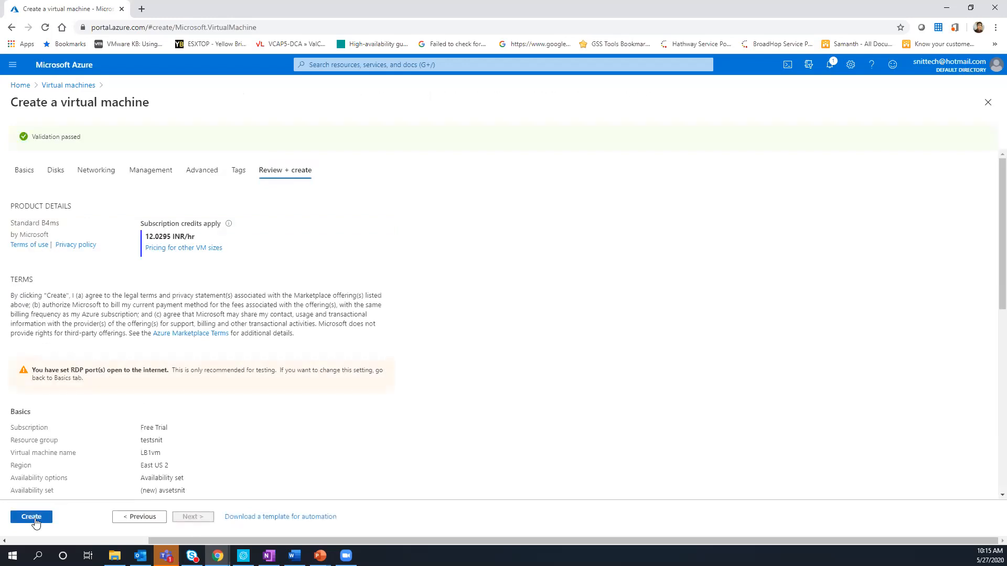
left_click(37, 516)
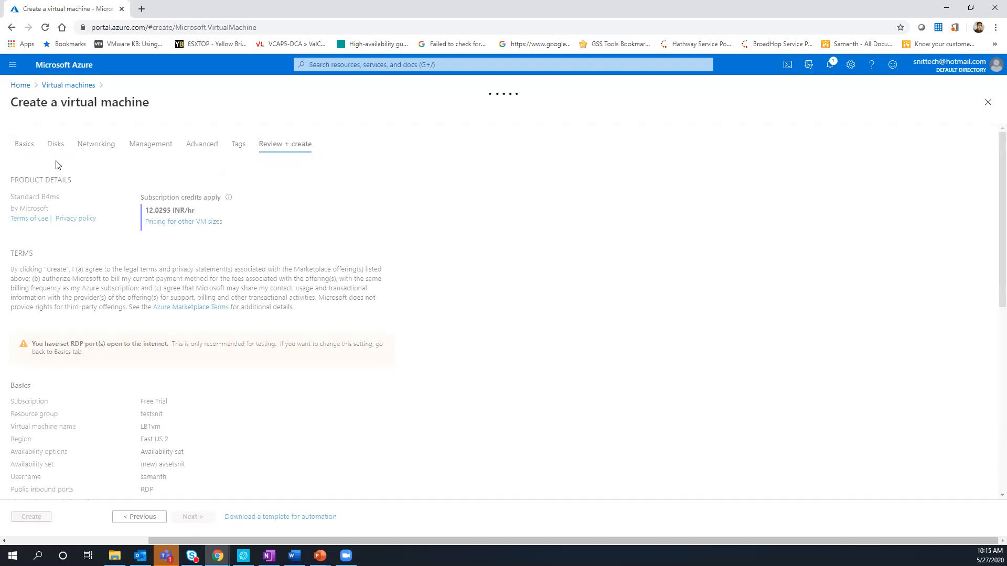
left_click(23, 88)
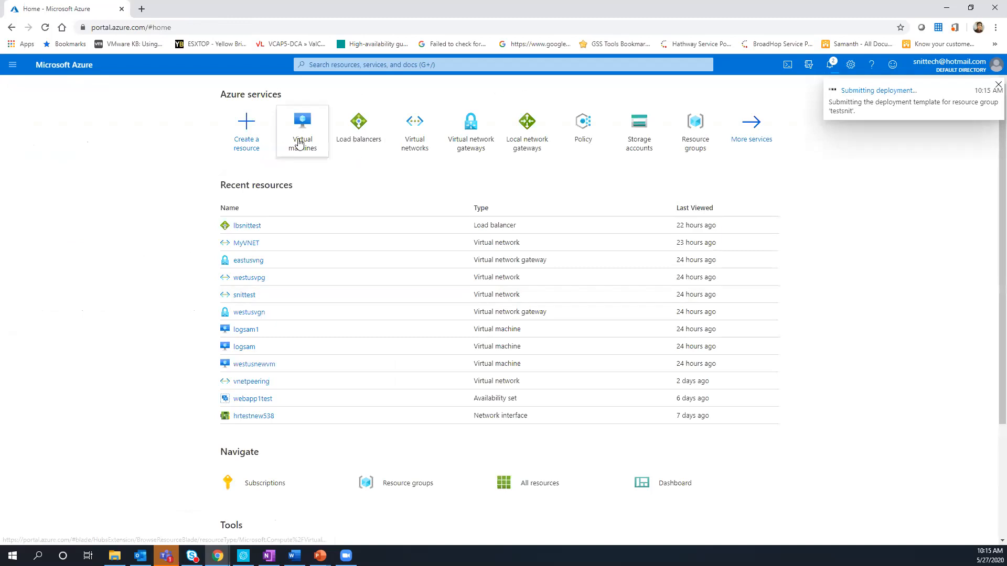
Delete the VMs logsam, logsam1 and westusnewvm, confirming with 'yes'.
left_click(302, 135)
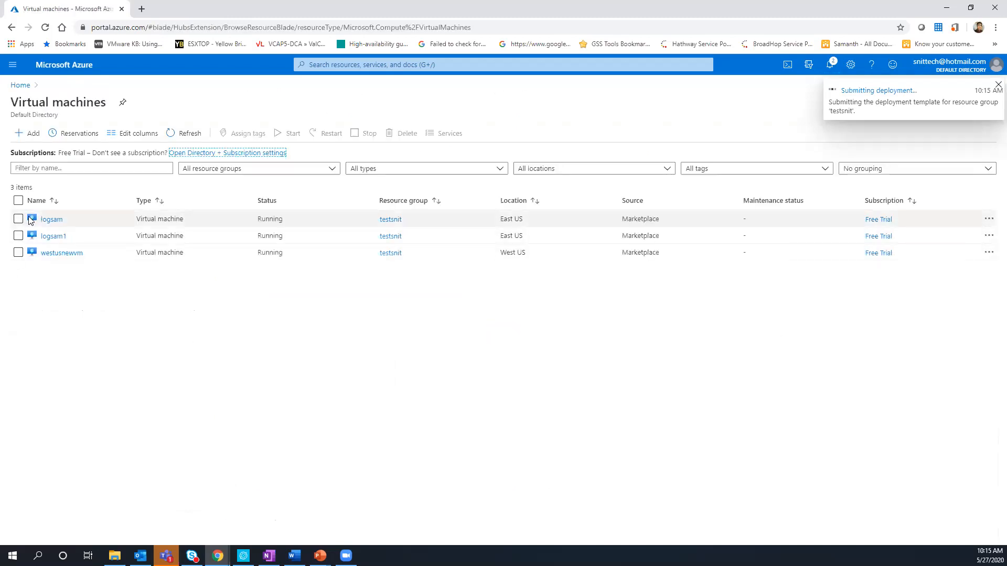
left_click(19, 87)
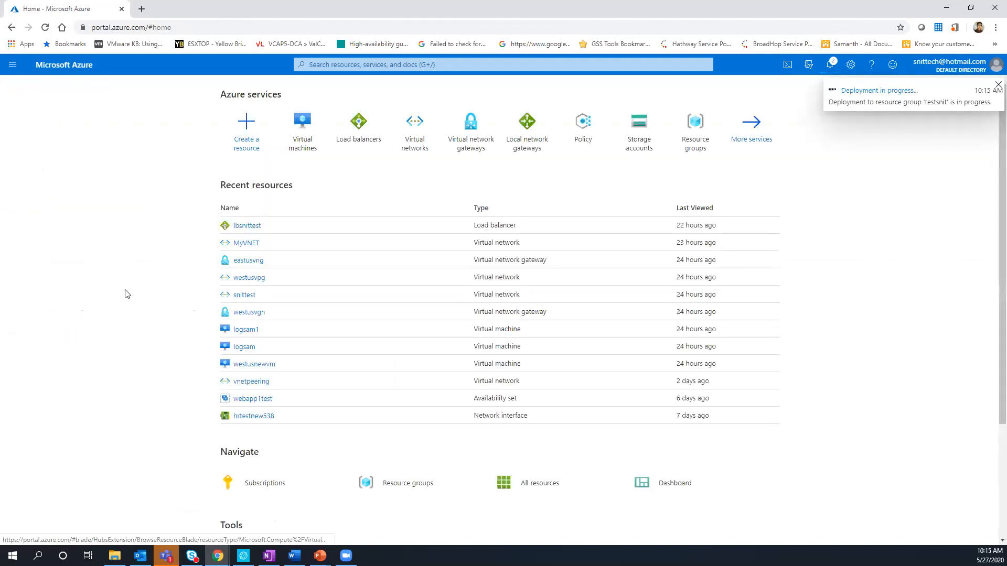
left_click(314, 142)
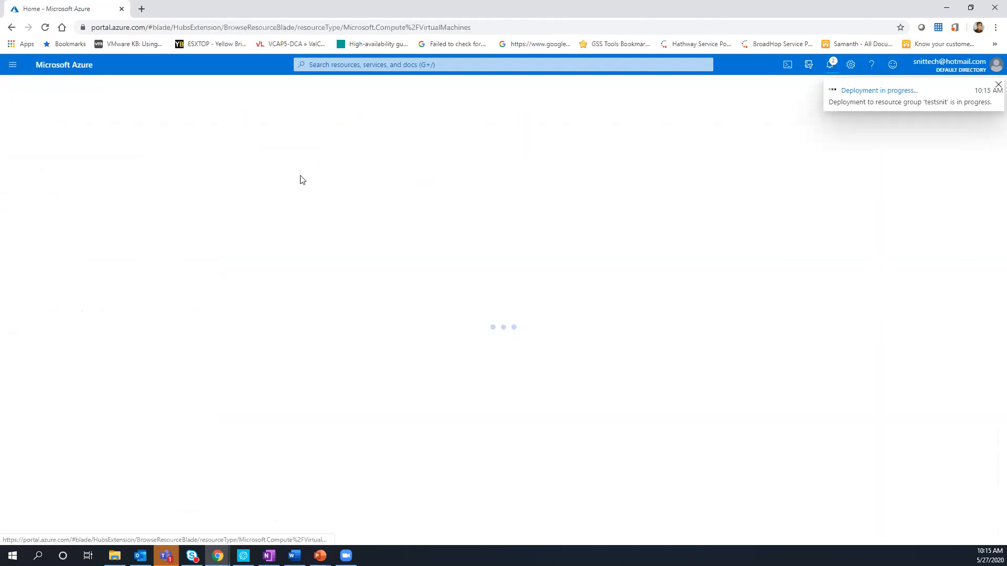
left_click(18, 219)
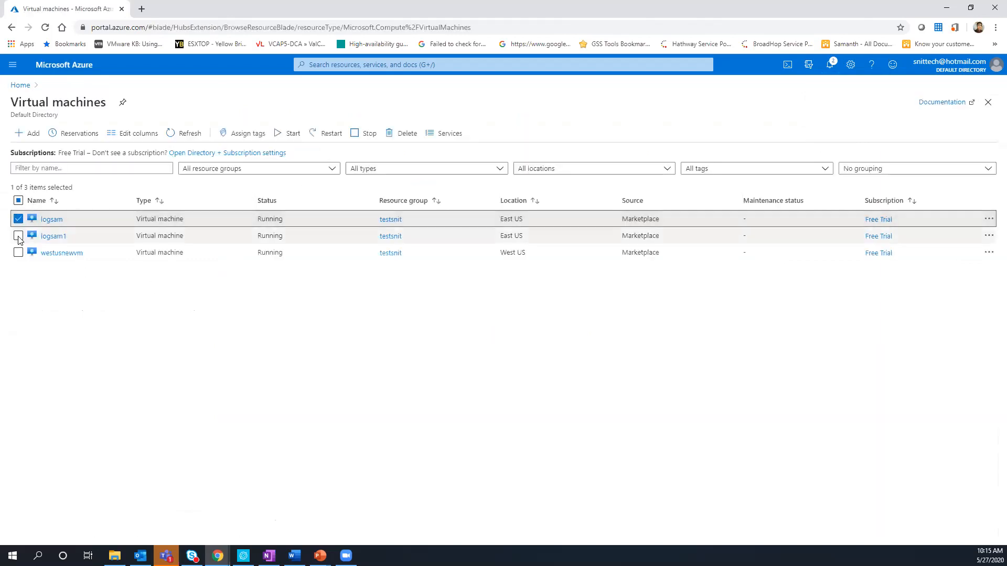
left_click(18, 236)
left_click(18, 253)
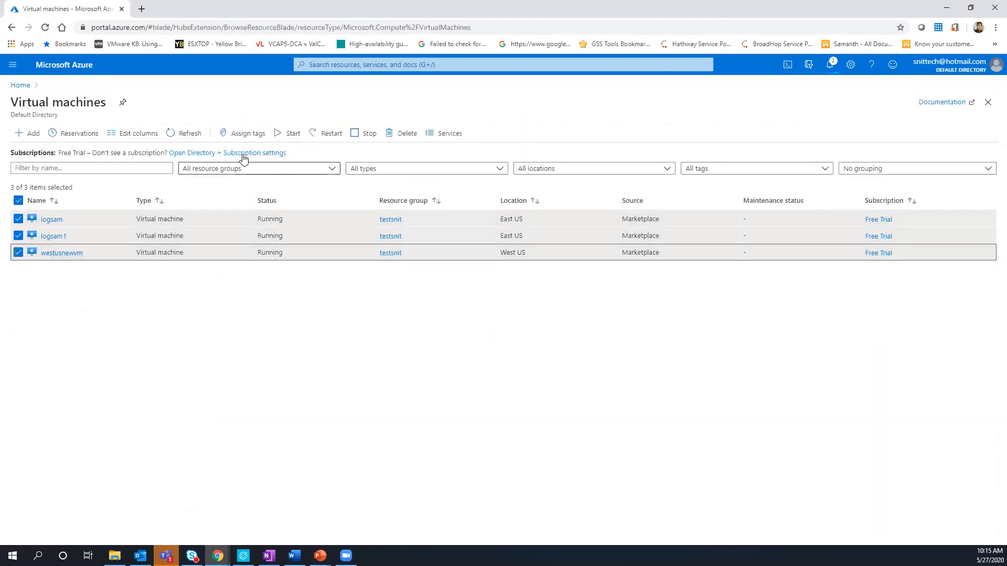
left_click(405, 134)
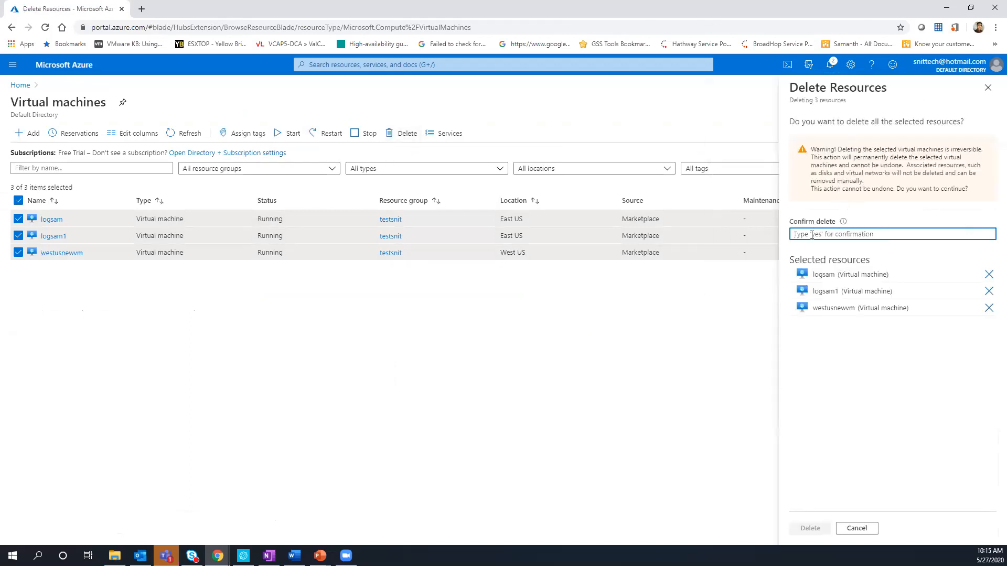
type("Yes")
left_click(818, 527)
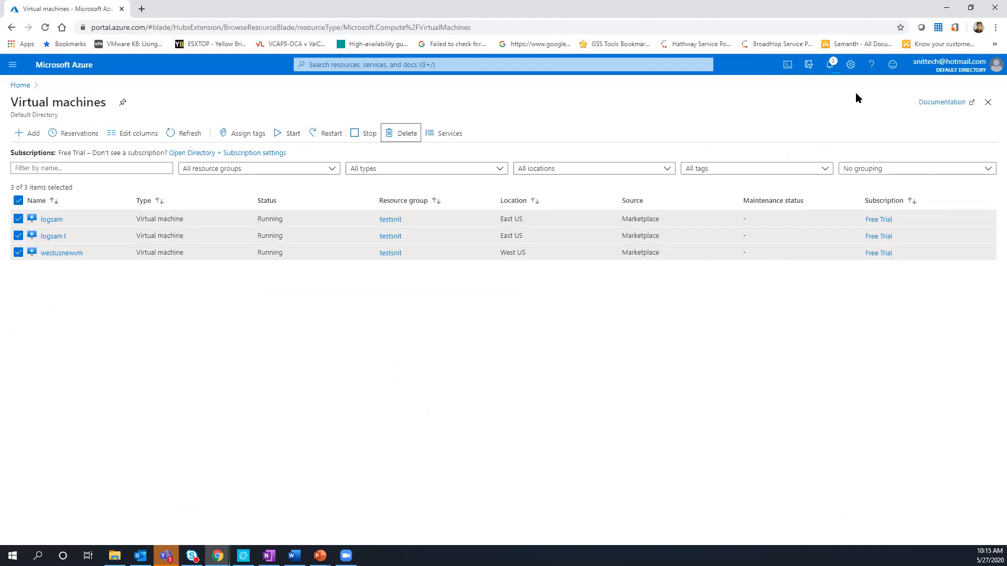
Check the in-progress deployment in Notifications, then return Home to the Virtual machines list.
left_click(829, 63)
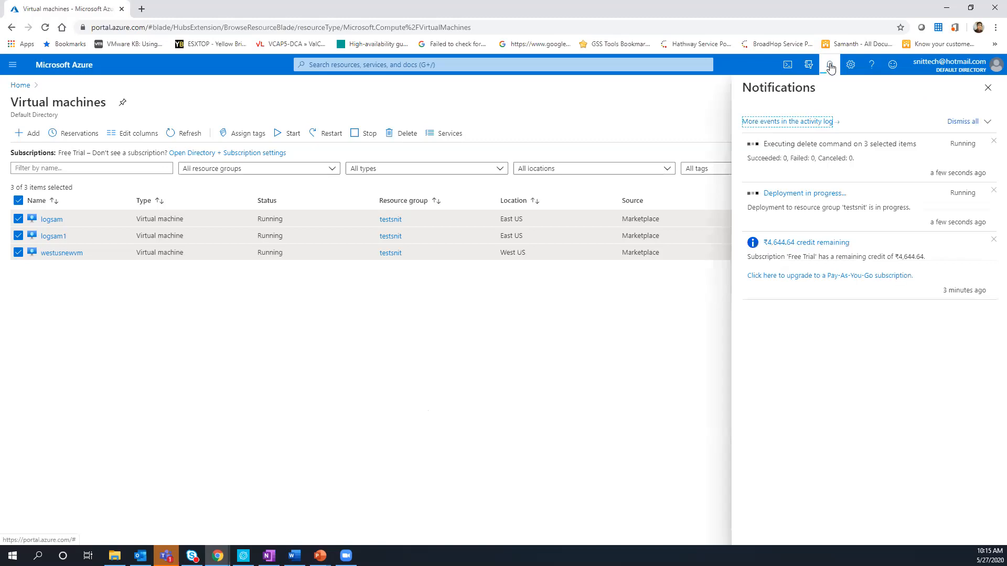
left_click(806, 202)
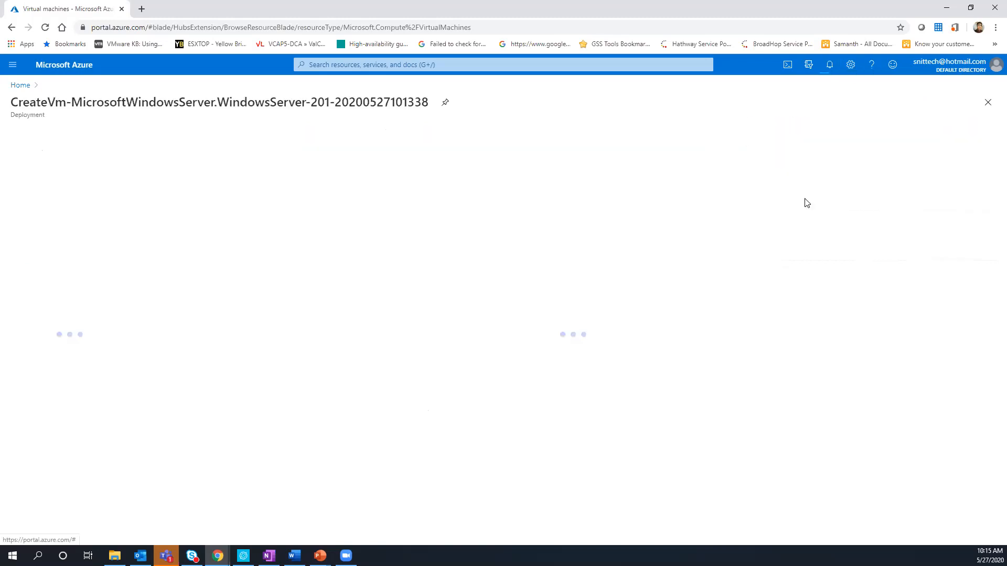
left_click(19, 86)
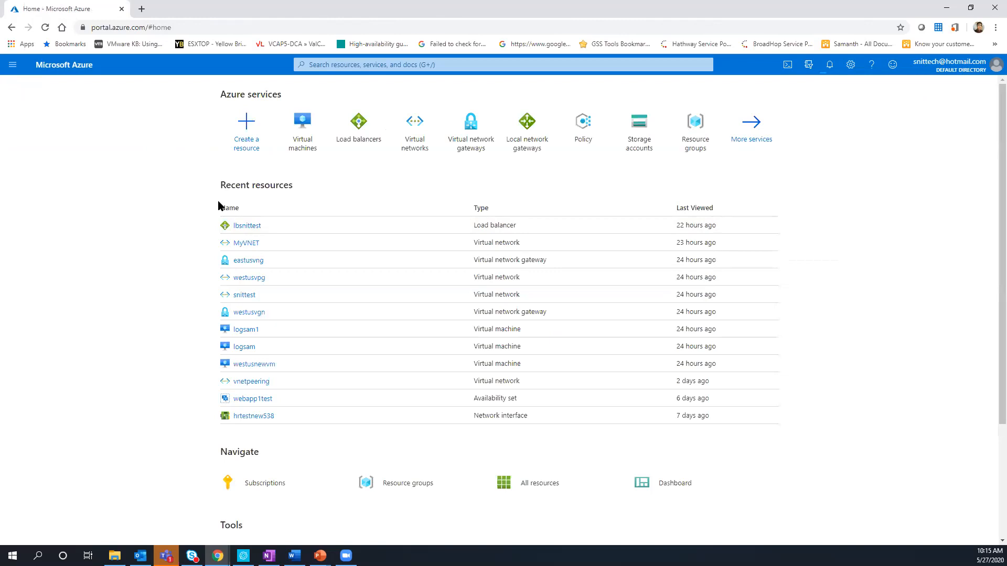
left_click(301, 125)
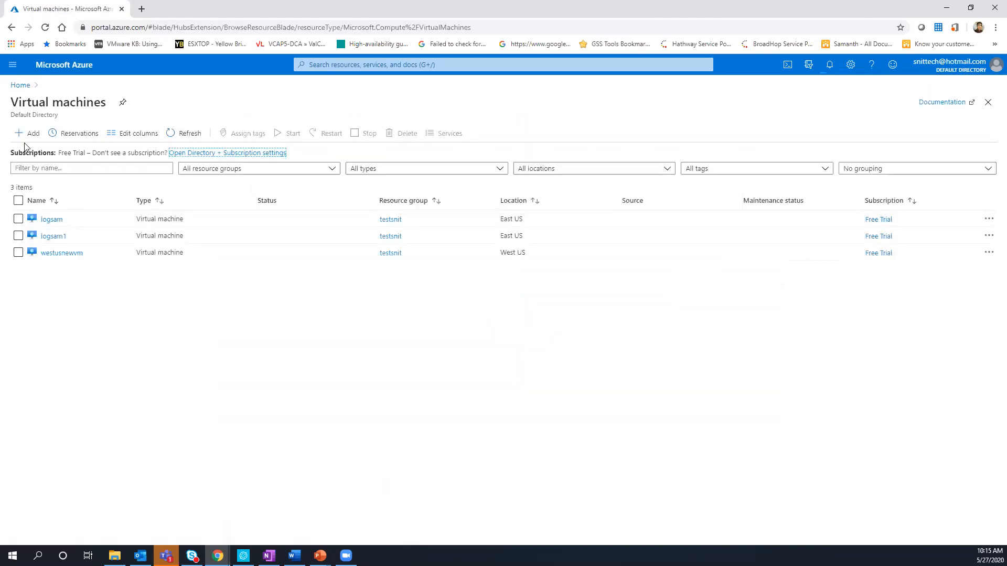
Start a new VM named LB2vm in resource group testsnit.
left_click(28, 134)
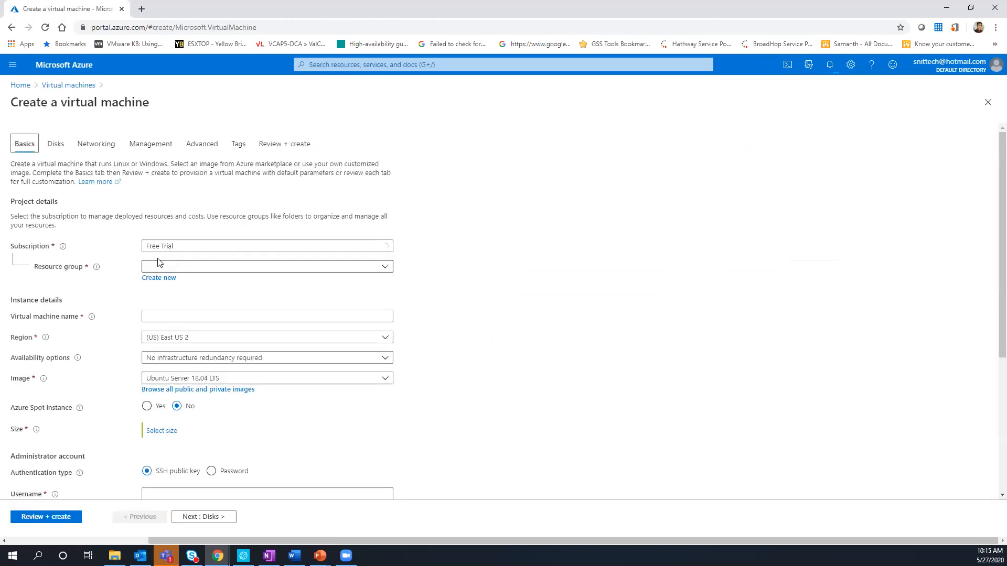
left_click(154, 266)
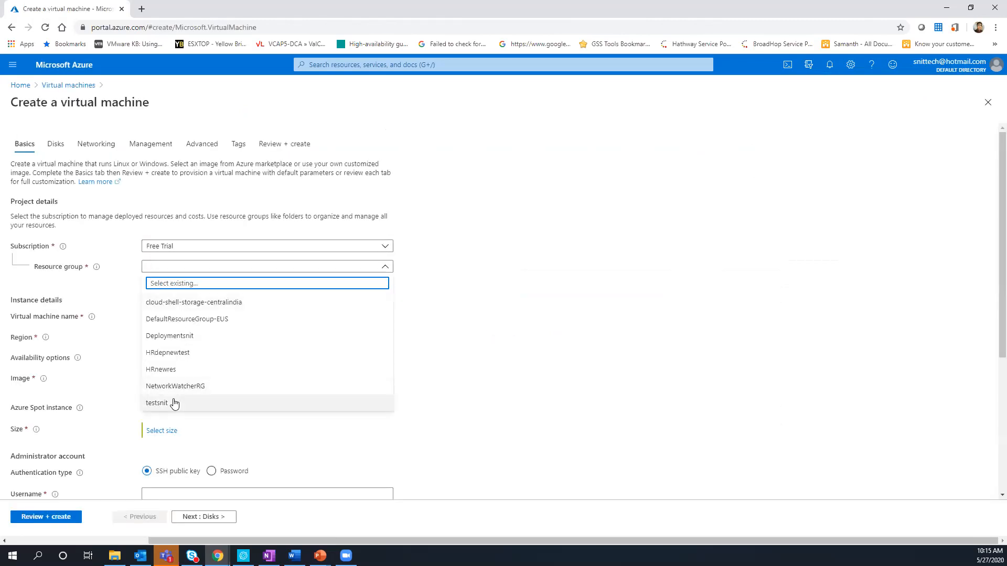
left_click(175, 403)
left_click(169, 268)
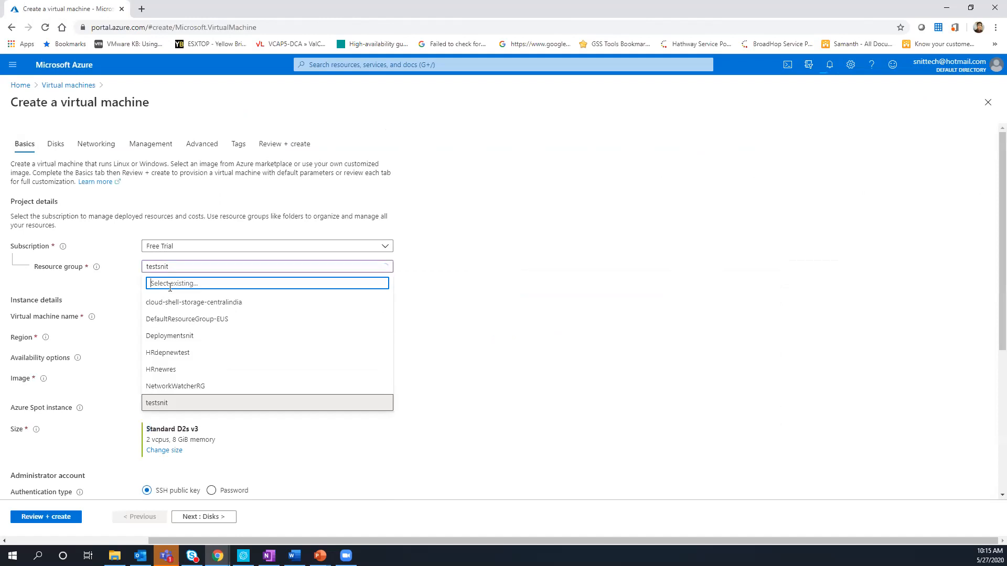
left_click(402, 298)
left_click(185, 318)
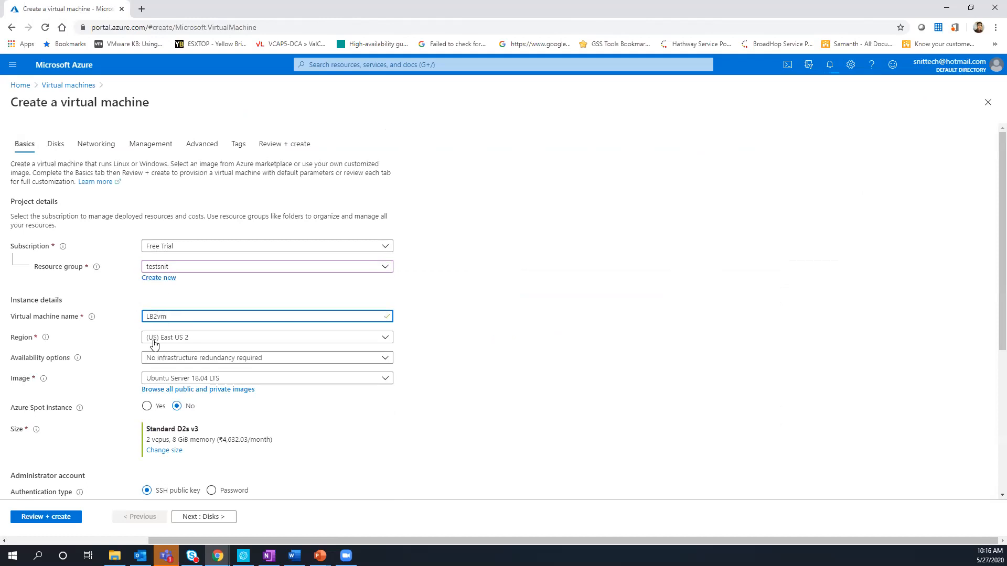
Keep region (US) East US 2 and set the size to Standard B4ms.
left_click(184, 344)
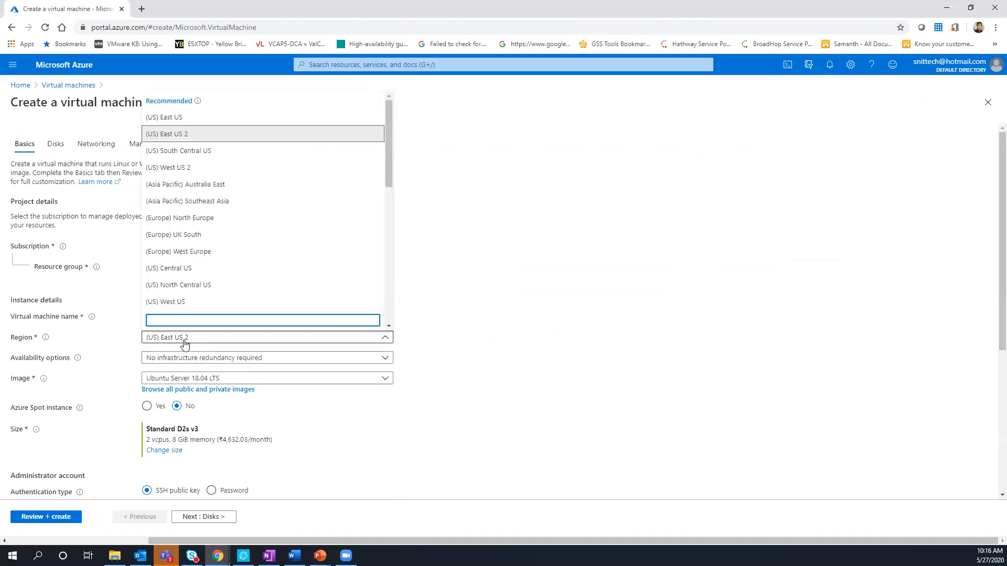
left_click(188, 119)
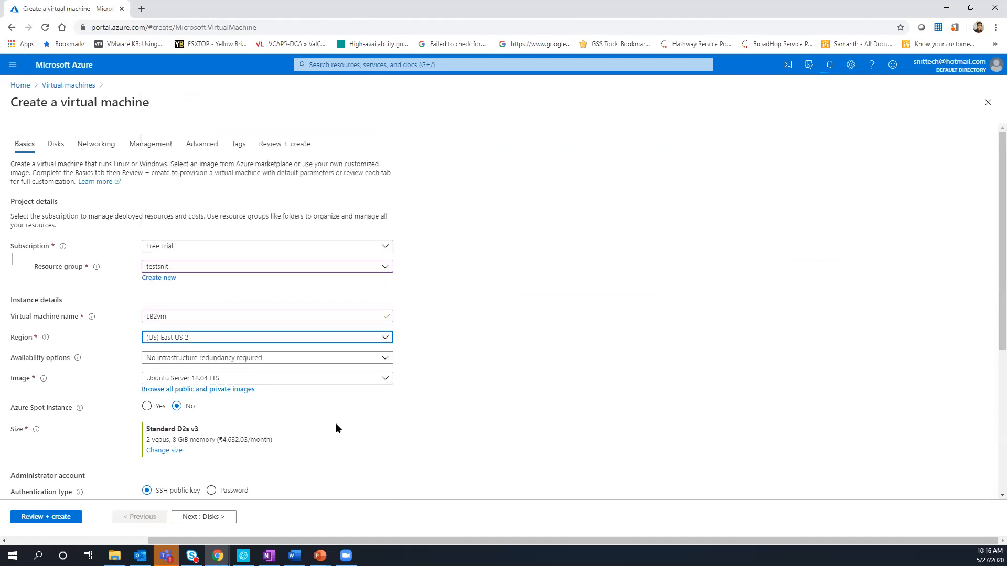
left_click(165, 450)
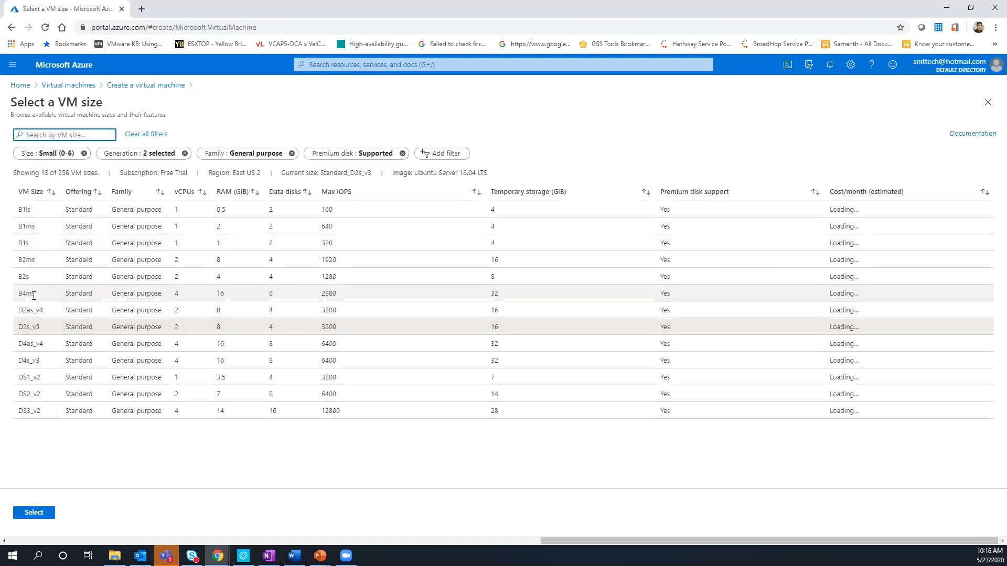
left_click(33, 293)
left_click(28, 514)
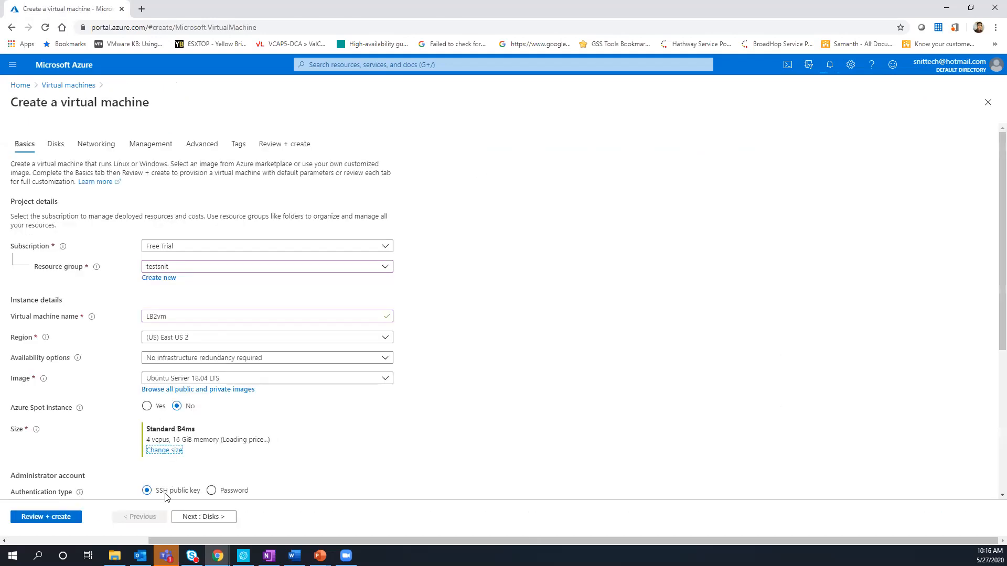
scroll(170, 460, "down", 1)
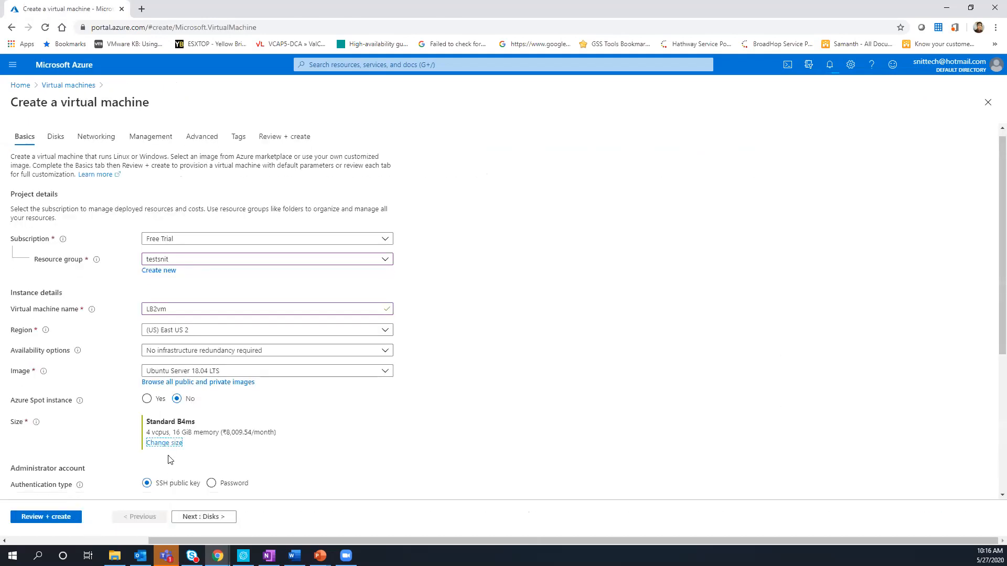
Choose Windows Server 2016 Datacenter as the LB2vm image.
scroll(170, 459, "down", 2)
scroll(170, 460, "down", 2)
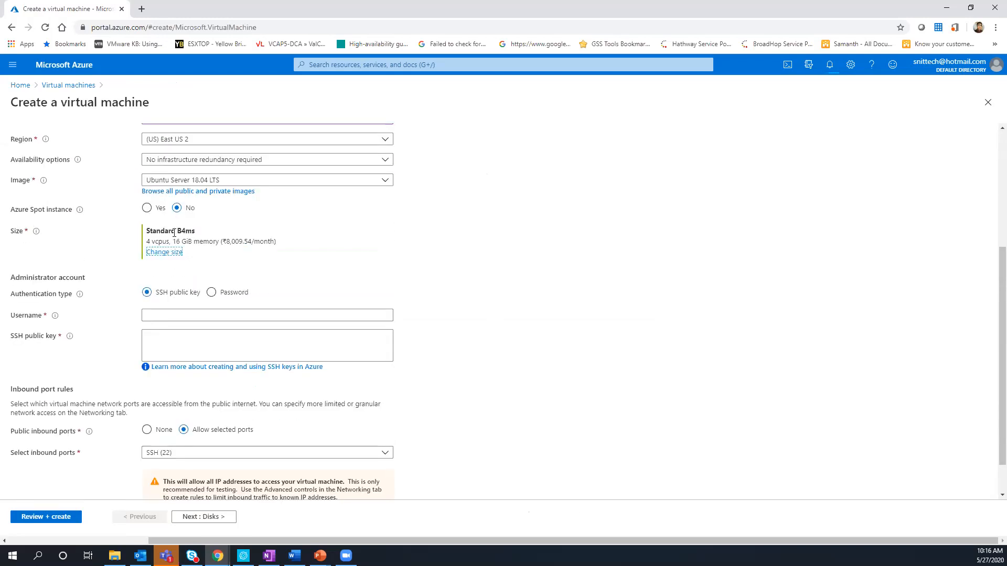
left_click(193, 183)
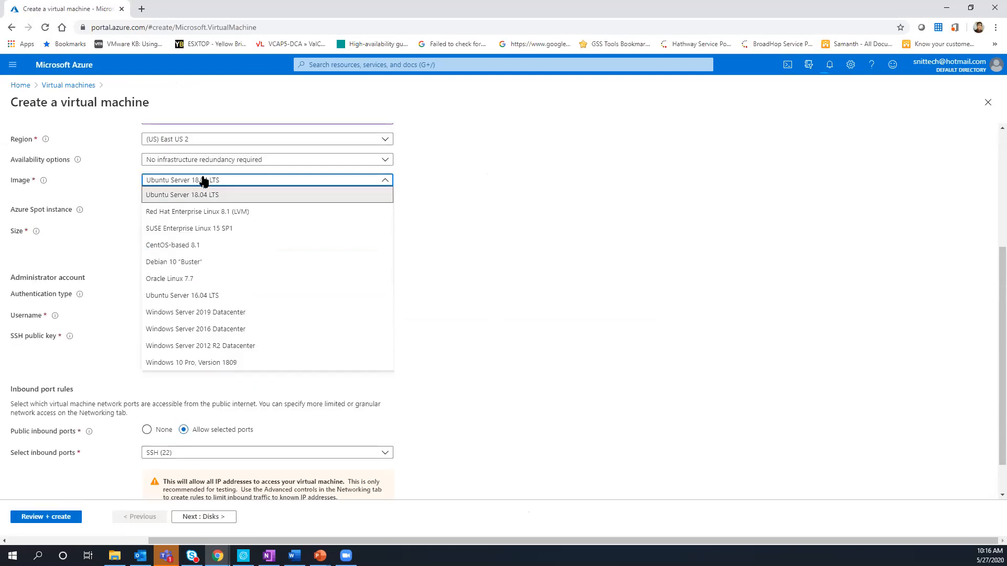
left_click(186, 331)
Enter the administrator username, password and matching password confirmation.
left_click(157, 293)
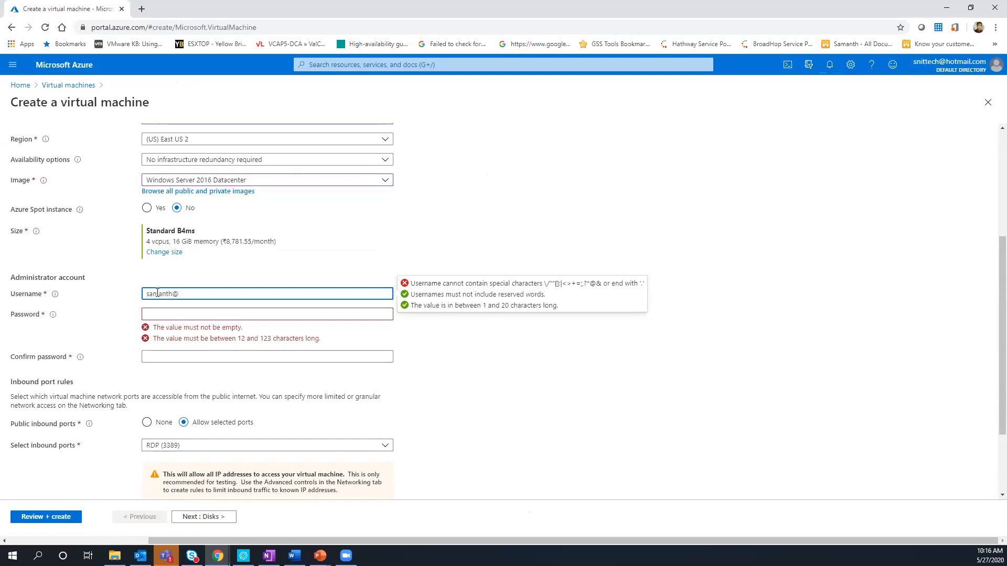
key("Tab")
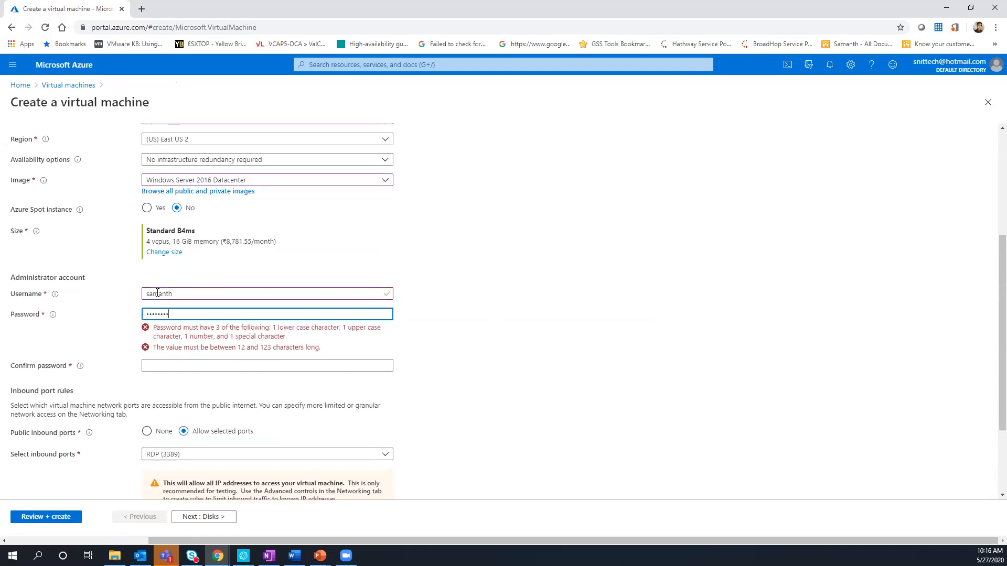
key("Tab")
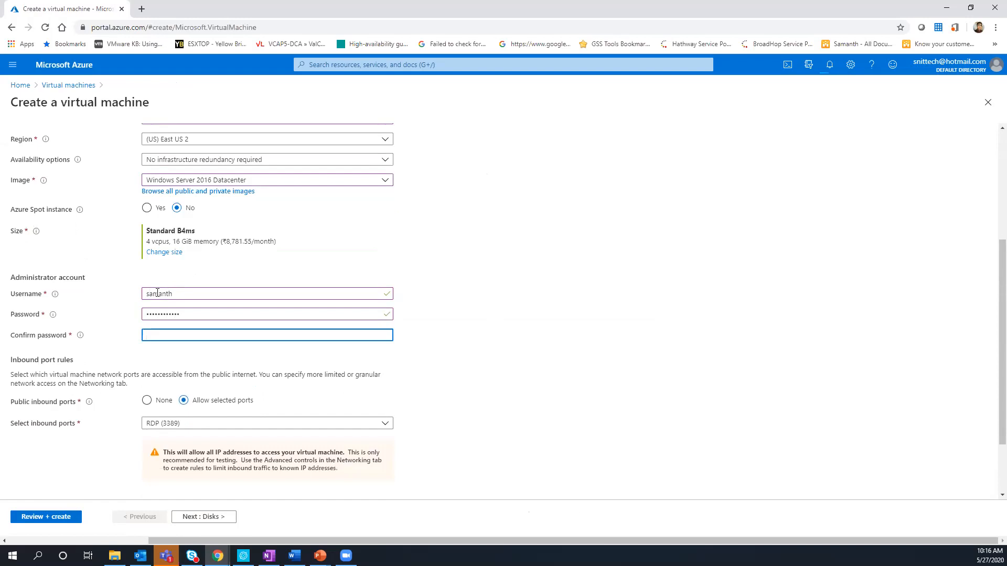
scroll(199, 498, "down", 2)
Advance LB2vm past Disks and Networking to Review + create validation.
left_click(204, 517)
left_click(235, 517)
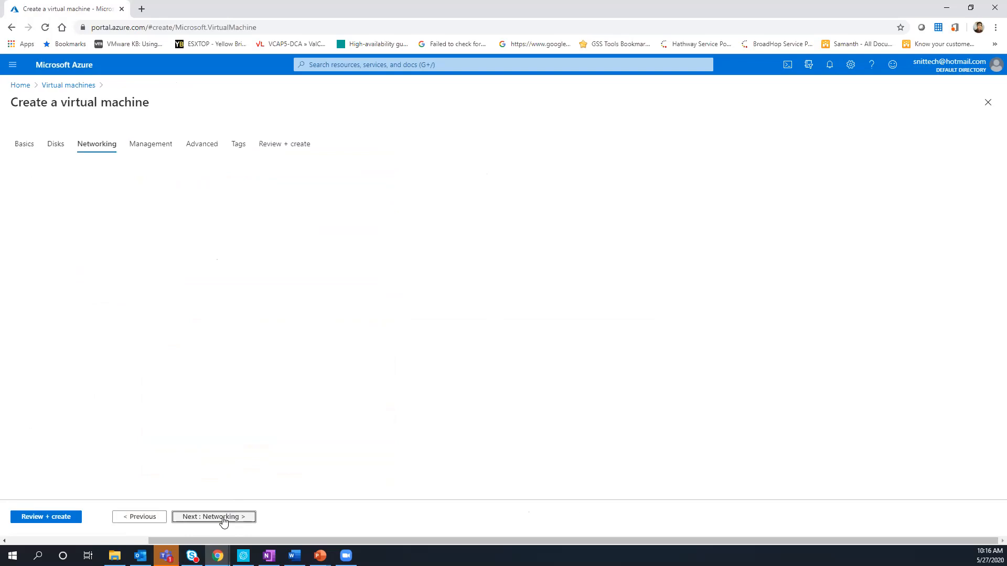
left_click(73, 521)
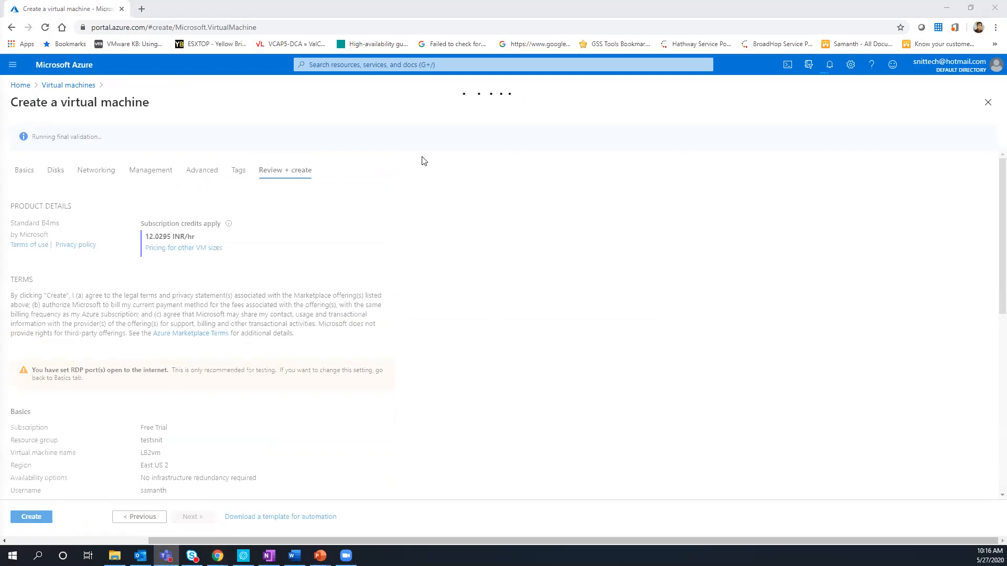
Read the cores-quota validation errors and open the in-progress LB1vm deployment from notifications.
left_click(828, 65)
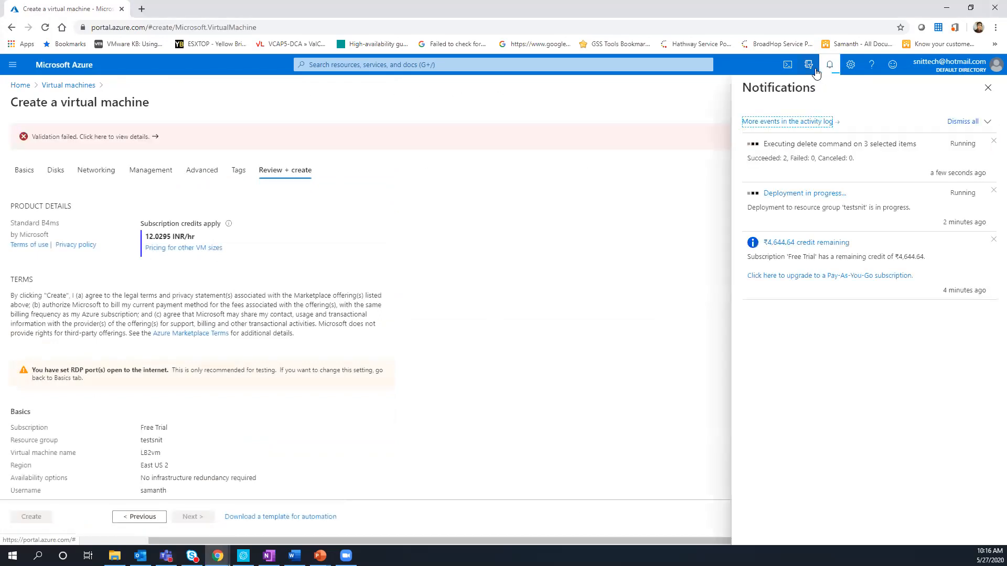
left_click(41, 137)
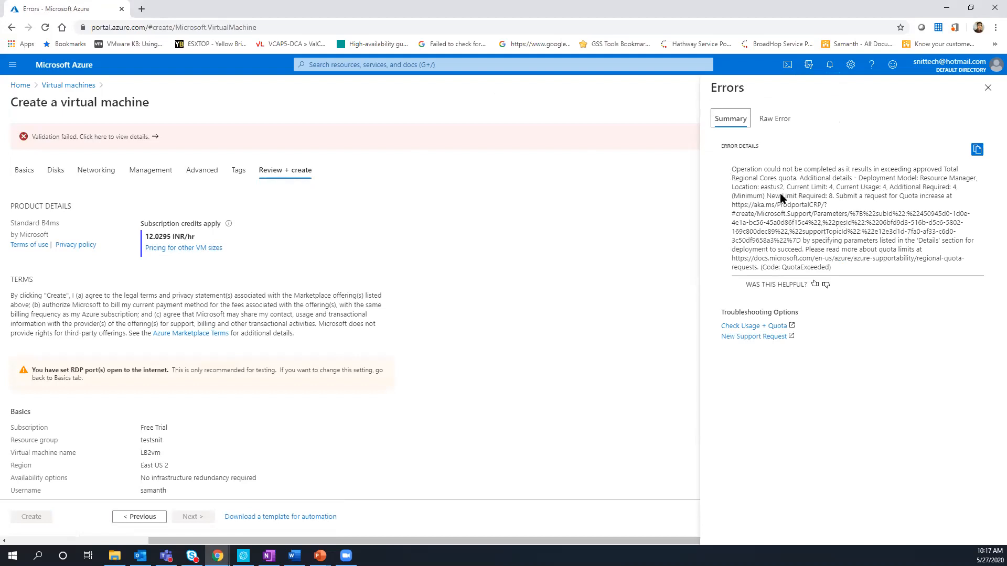
left_click(831, 67)
left_click(808, 196)
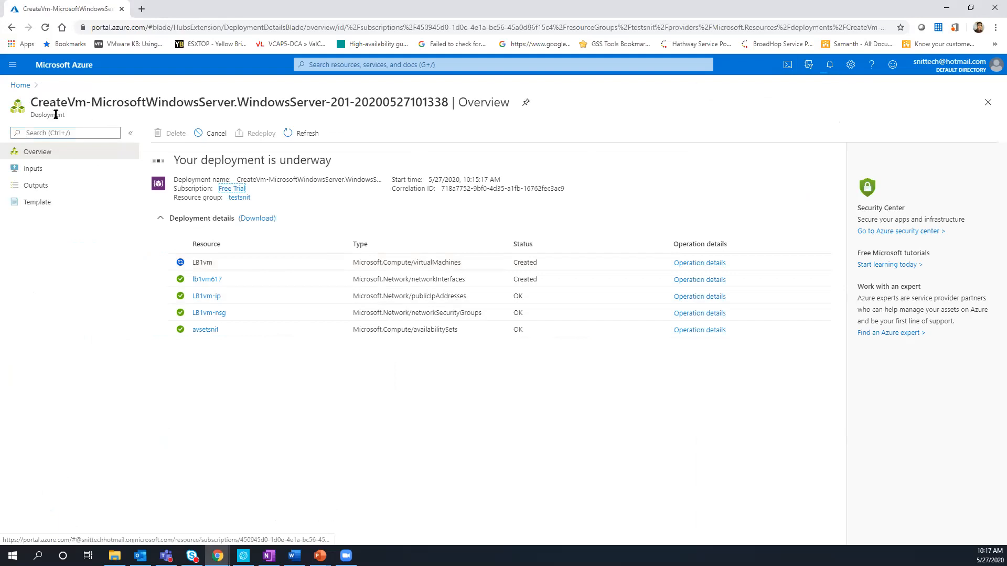
Open Virtual machines from Home, refresh it several times, then open westusnewvm's overview.
left_click(20, 86)
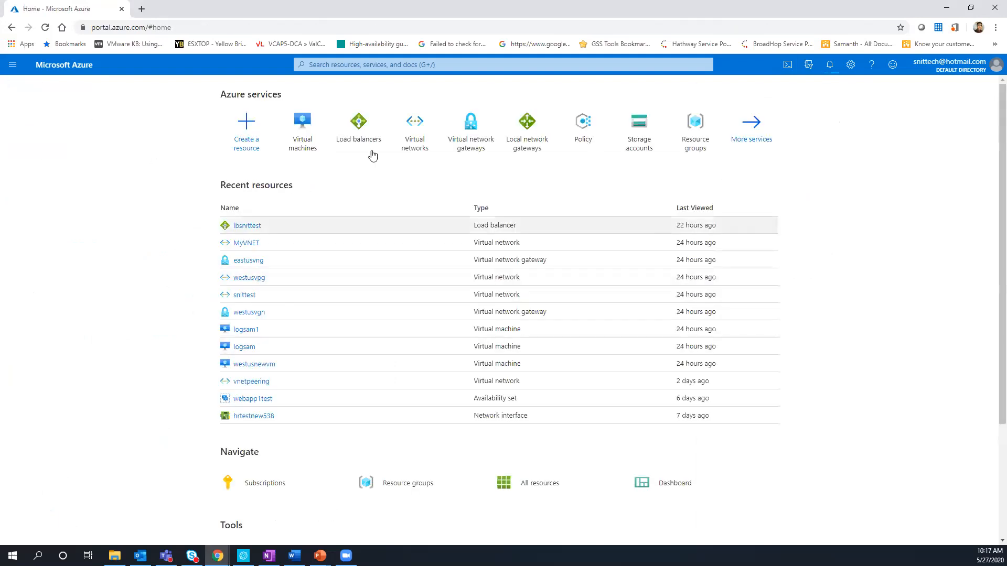
left_click(307, 144)
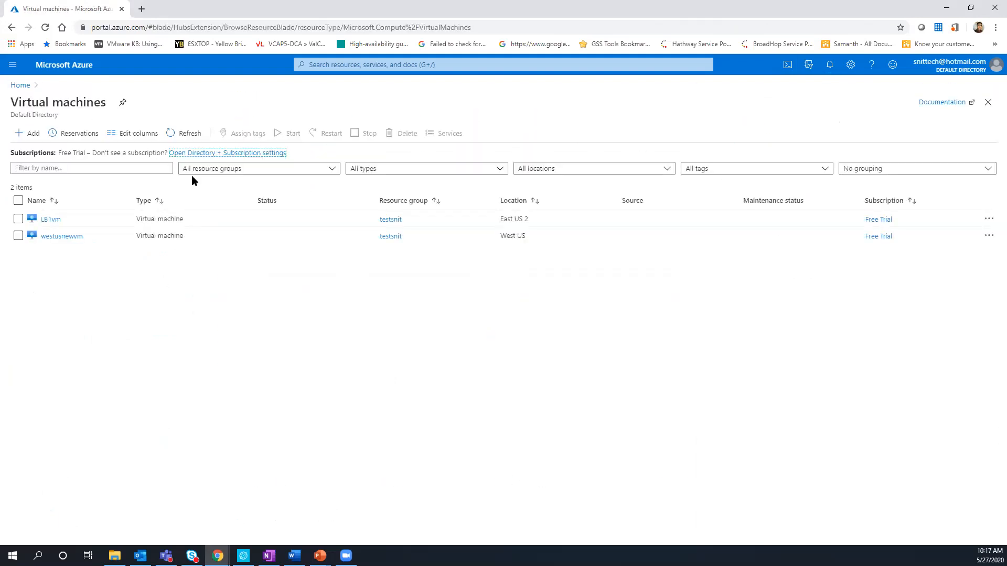
left_click(180, 140)
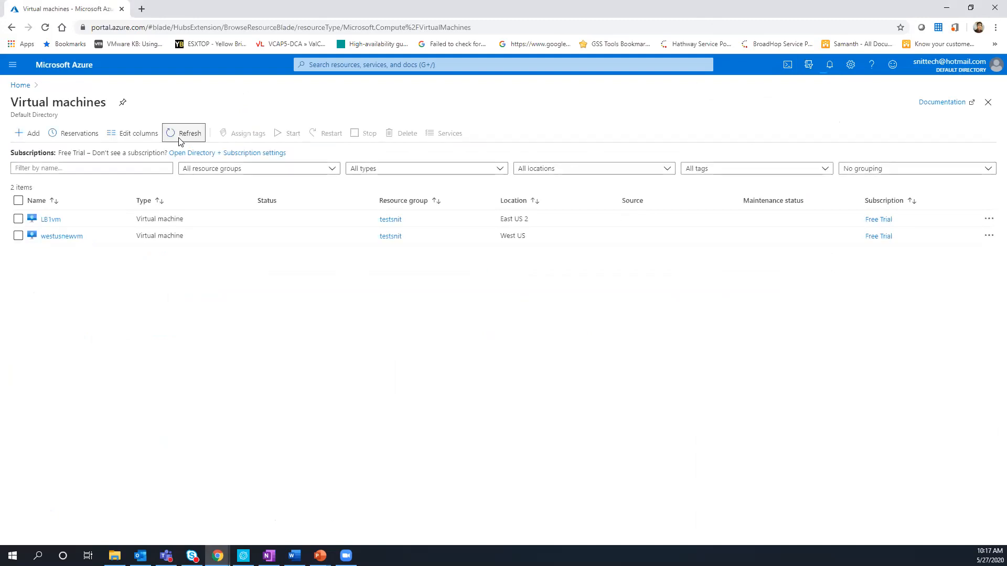
left_click(179, 134)
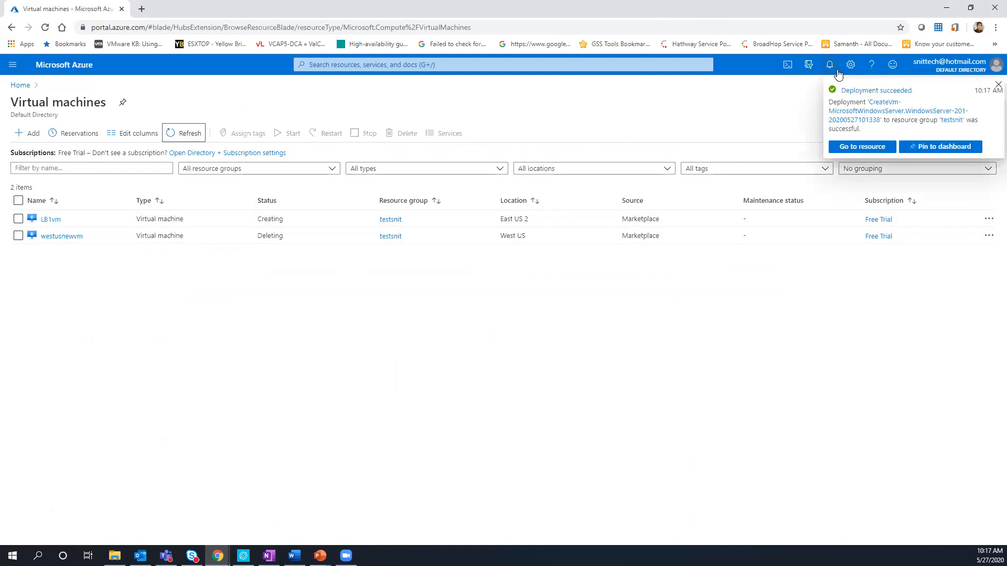
left_click(183, 133)
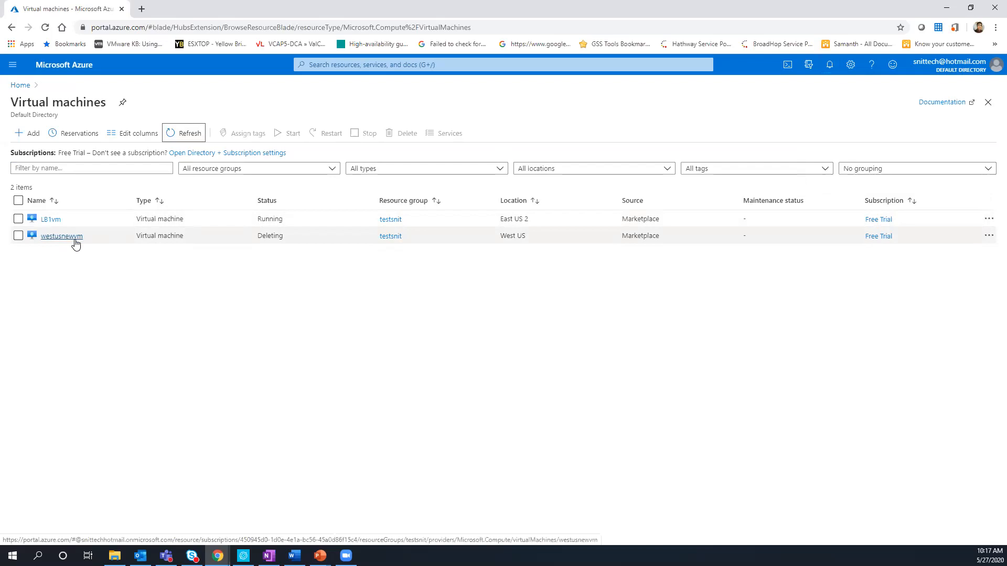
left_click(186, 133)
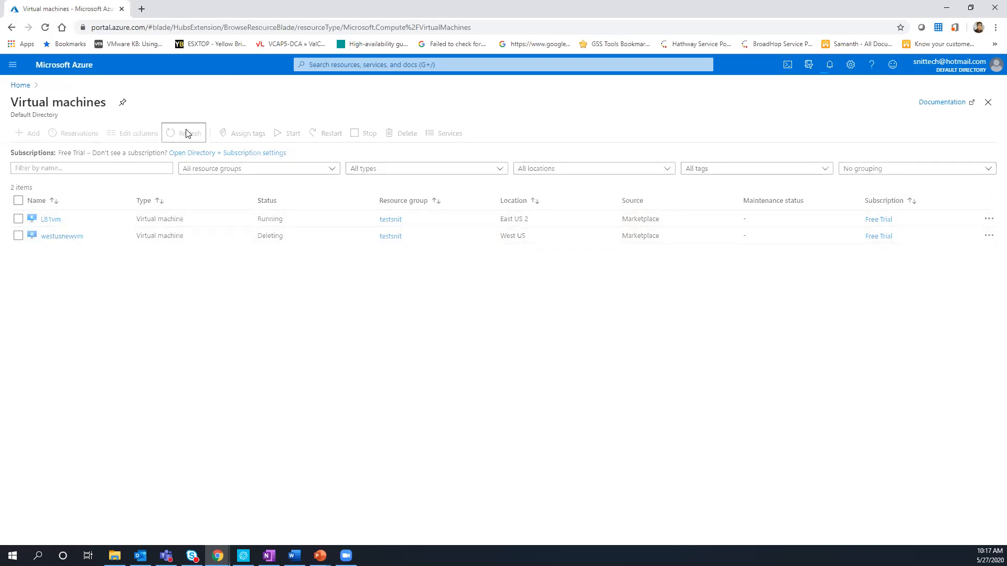
left_click(61, 236)
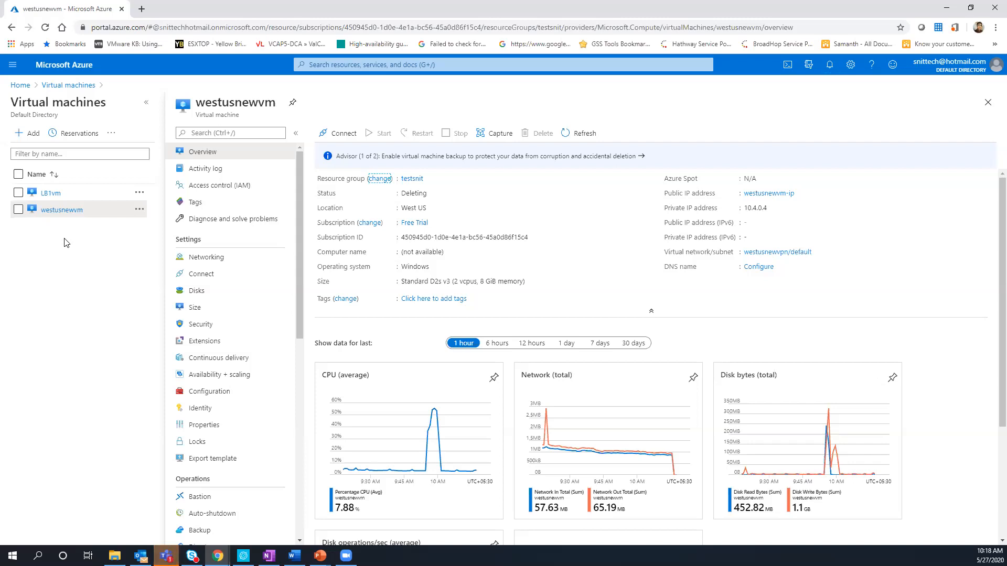
Check notifications, return to the Virtual machines list, refresh twice, and open LB1vm.
left_click(830, 66)
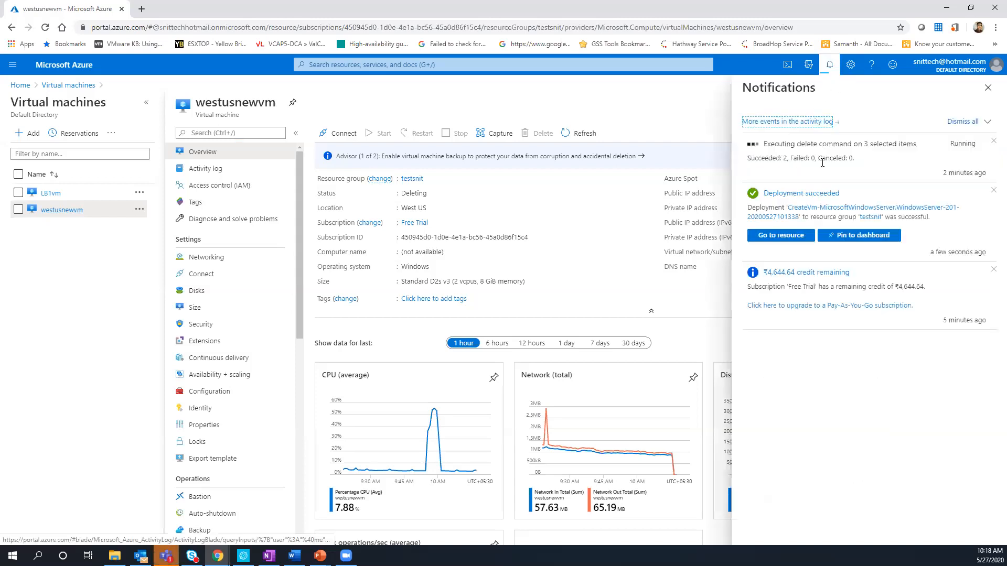
left_click(830, 67)
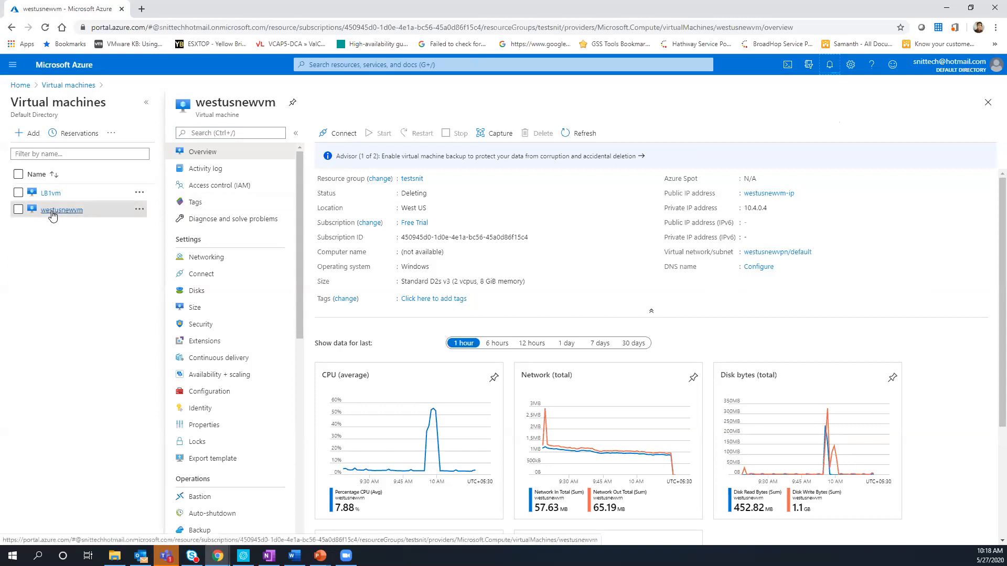
left_click(65, 86)
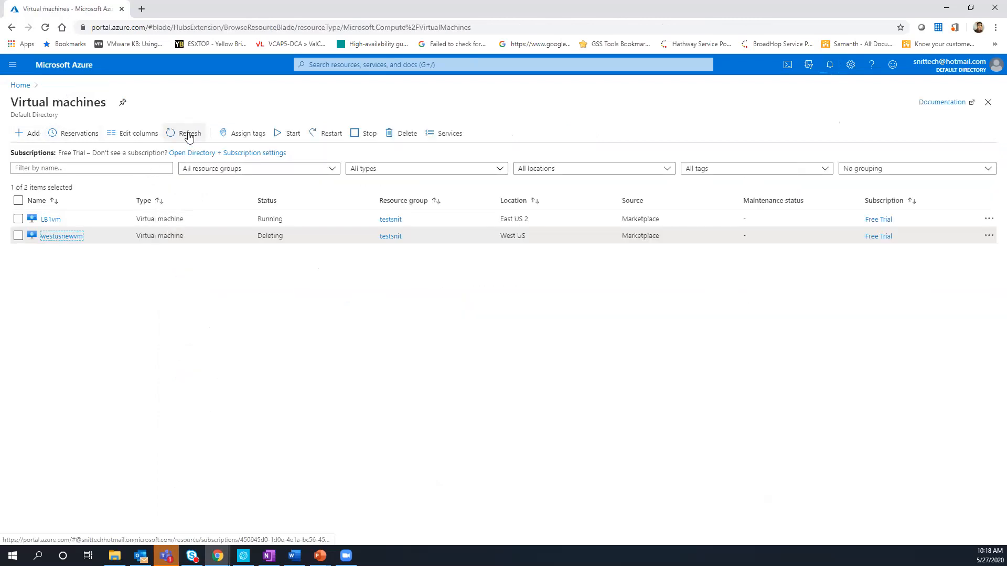
left_click(189, 135)
left_click(189, 135)
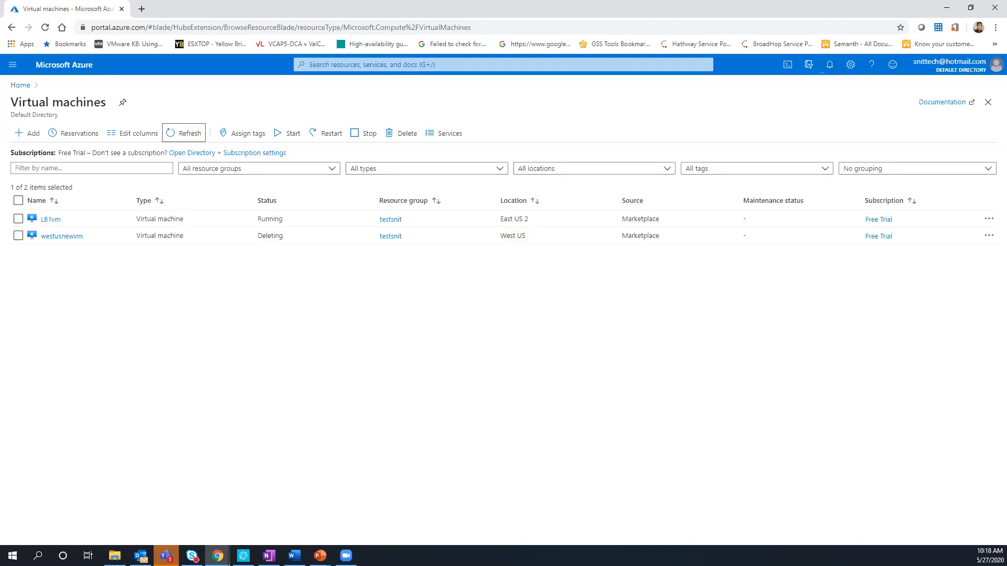
left_click(46, 220)
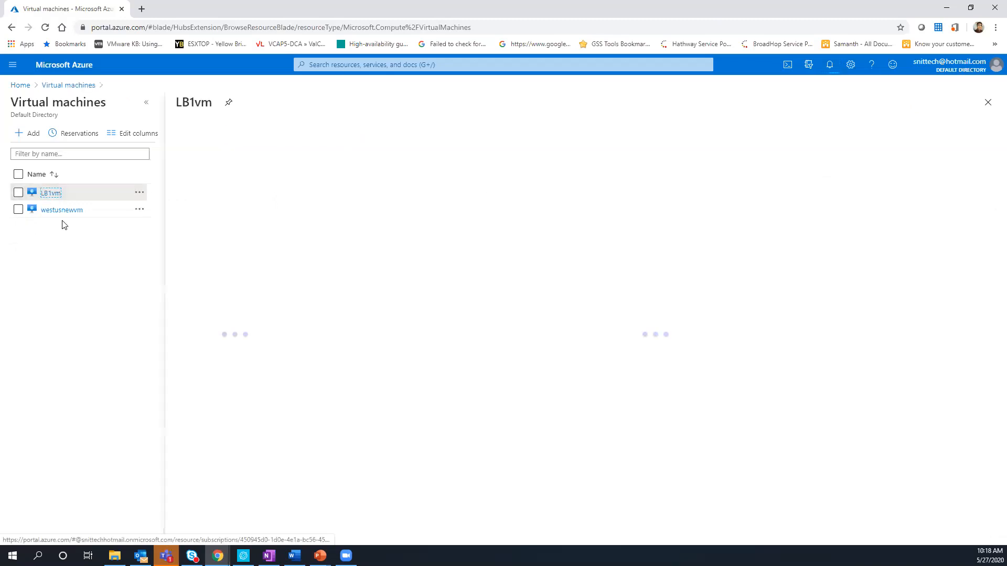
Download LB1vm's RDP file and start the Remote Desktop connection.
left_click(338, 133)
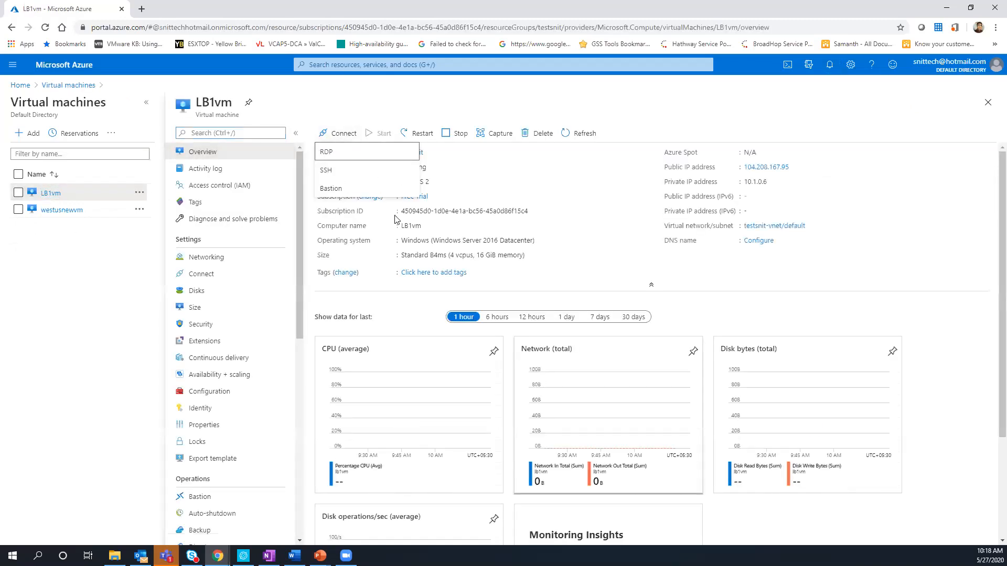
left_click(360, 153)
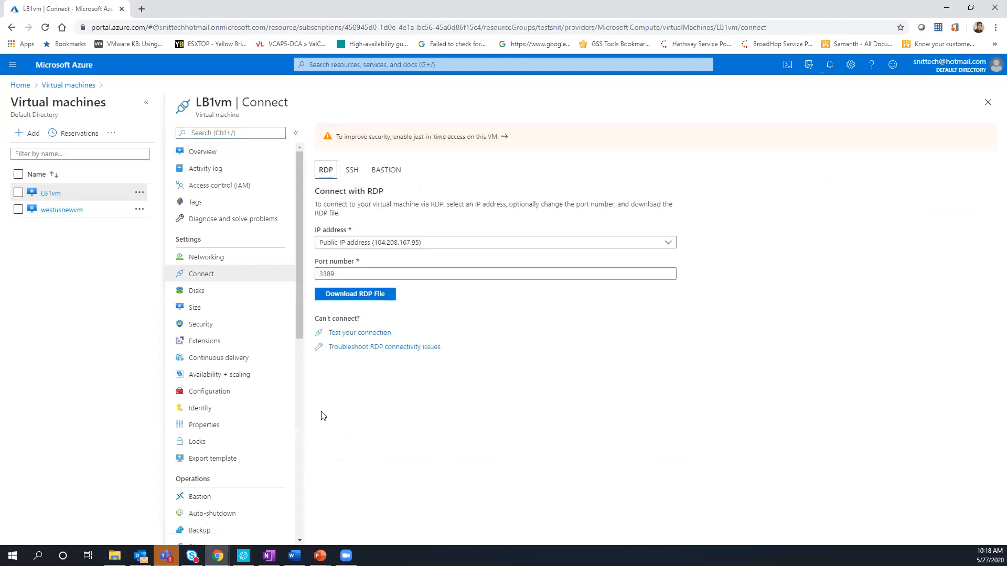
left_click(378, 294)
left_click(77, 535)
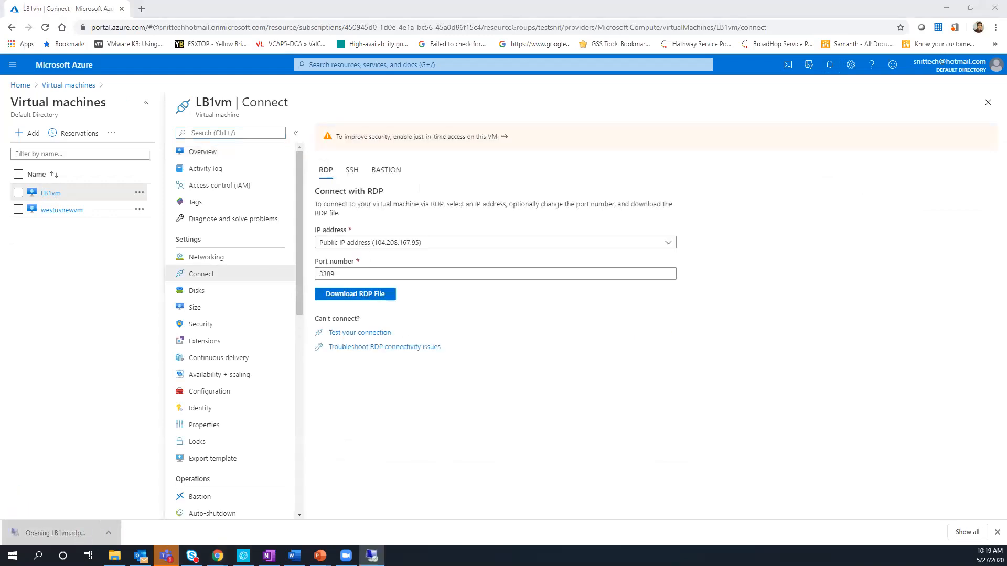
left_click(484, 319)
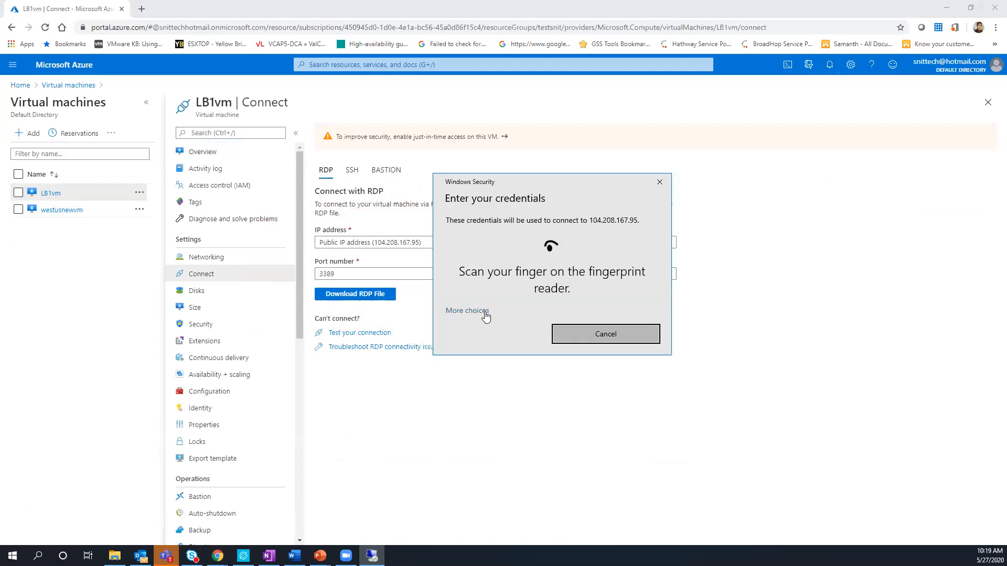
Sign in with the VM administrator account and accept the remote certificate.
left_click(475, 311)
left_click(521, 405)
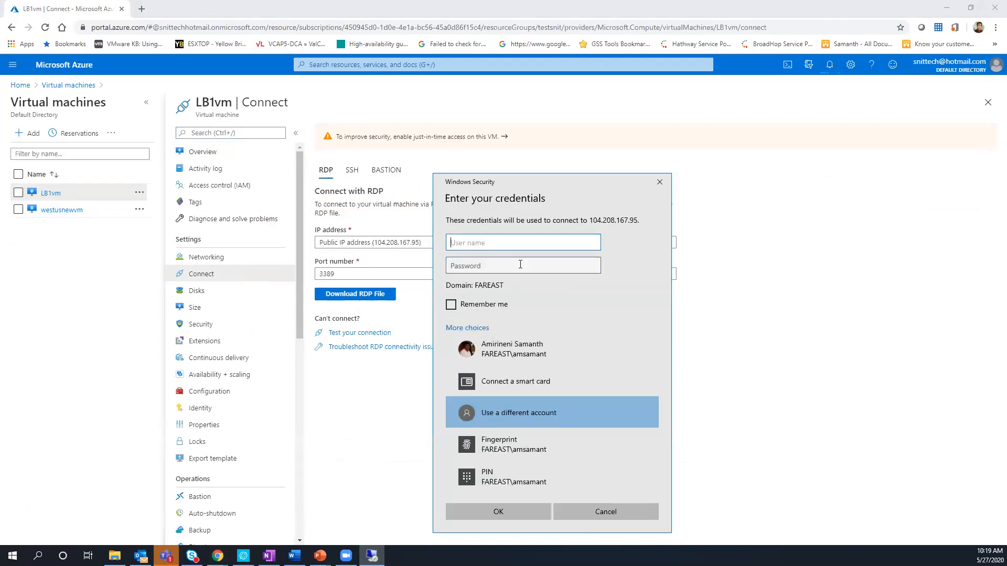
type("samanth")
key("Tab")
type("•")
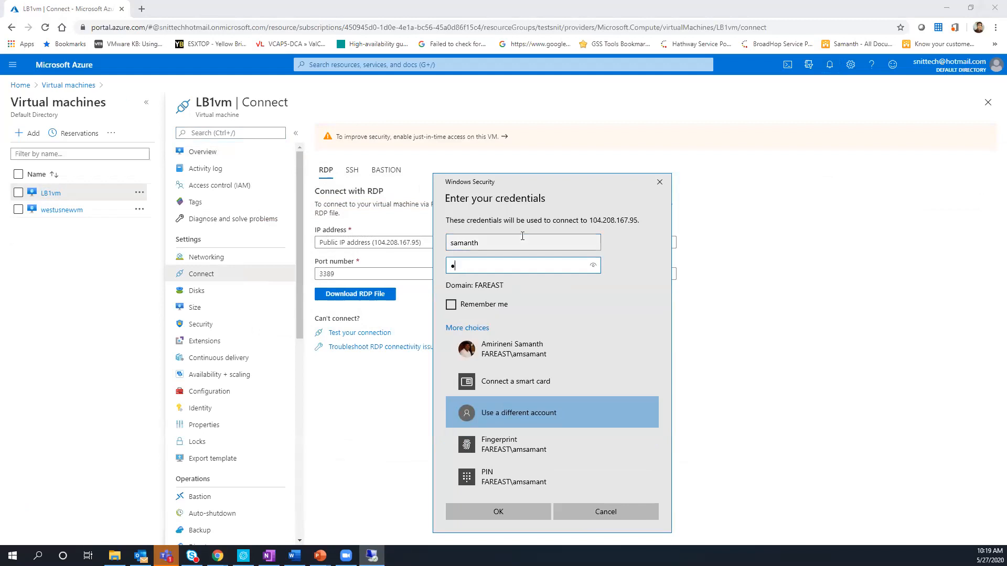
type("••••••••••")
key("Return")
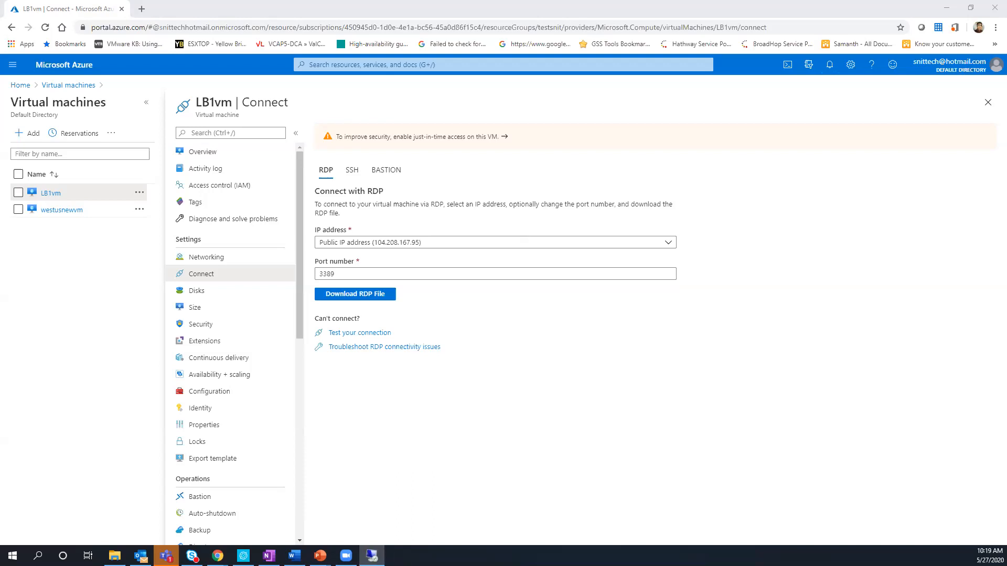
left_click(636, 363)
left_click(675, 114)
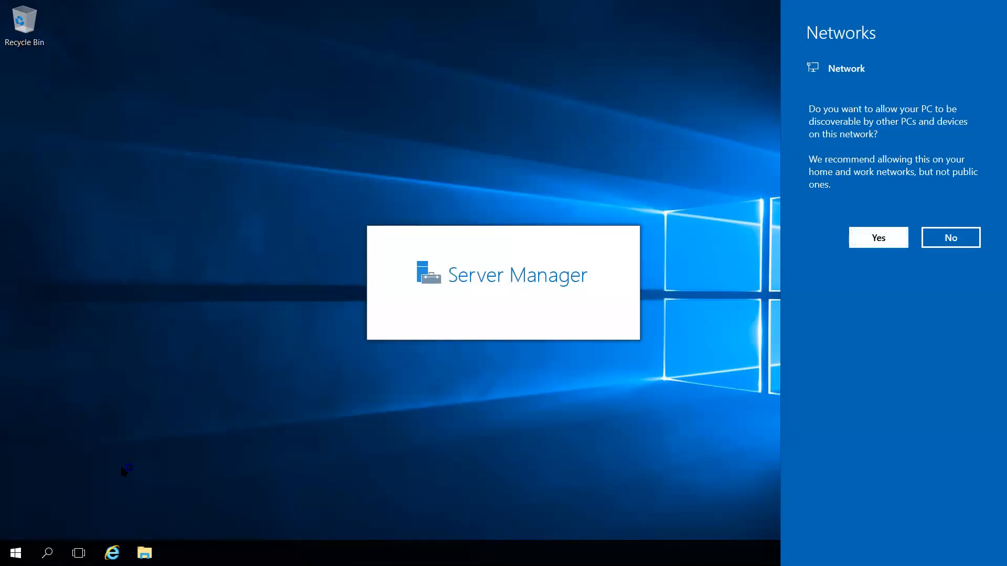
Dismiss the remote Start menu to reveal LB1vm's desktop.
left_click(541, 433)
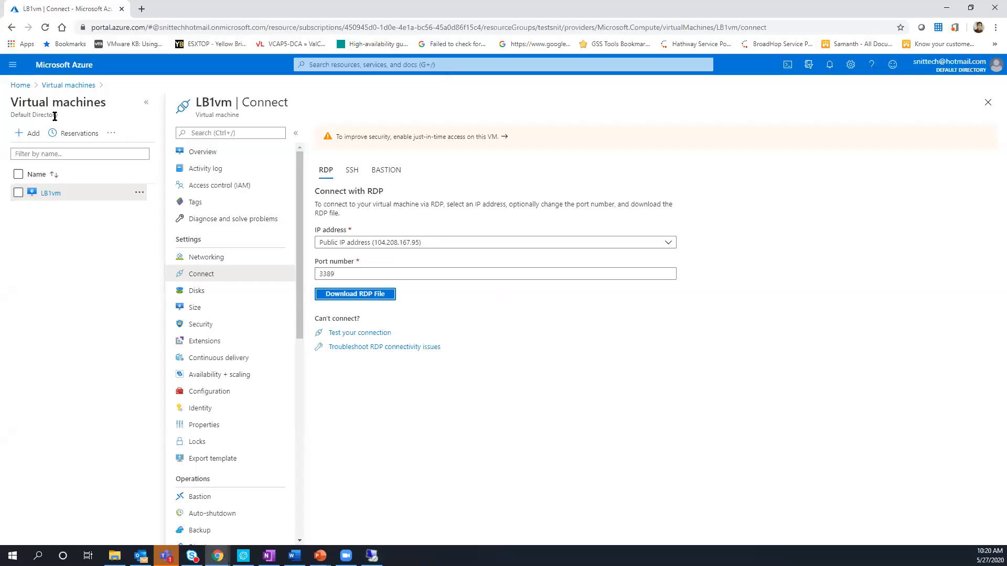
Start a new VM named LB2vm in resource group testsnit.
left_click(52, 87)
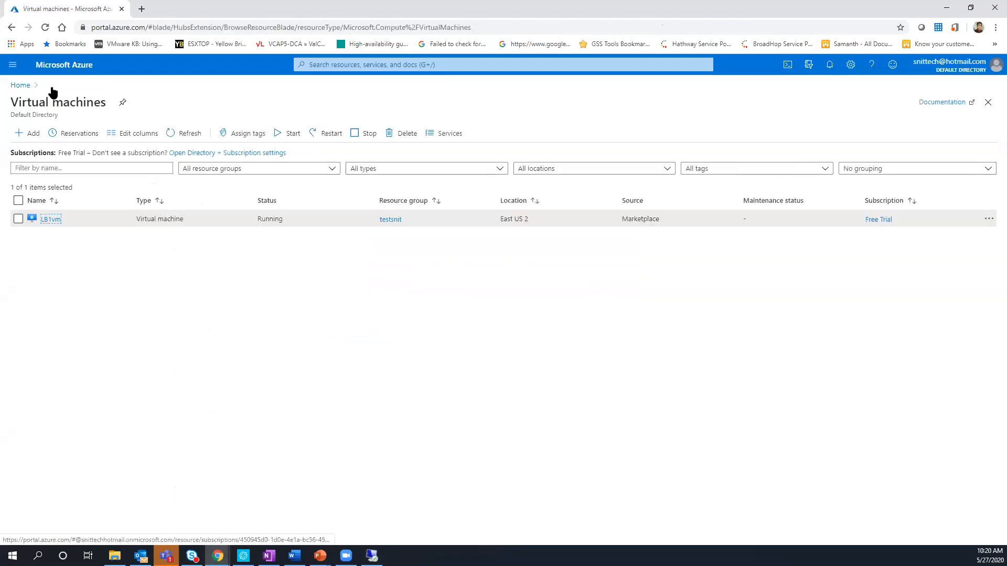
left_click(29, 133)
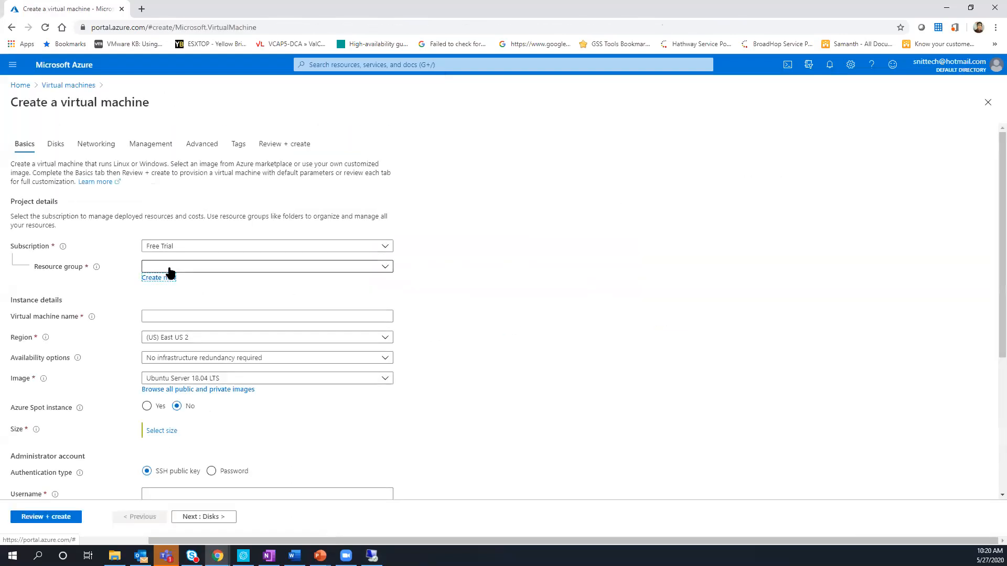
left_click(173, 268)
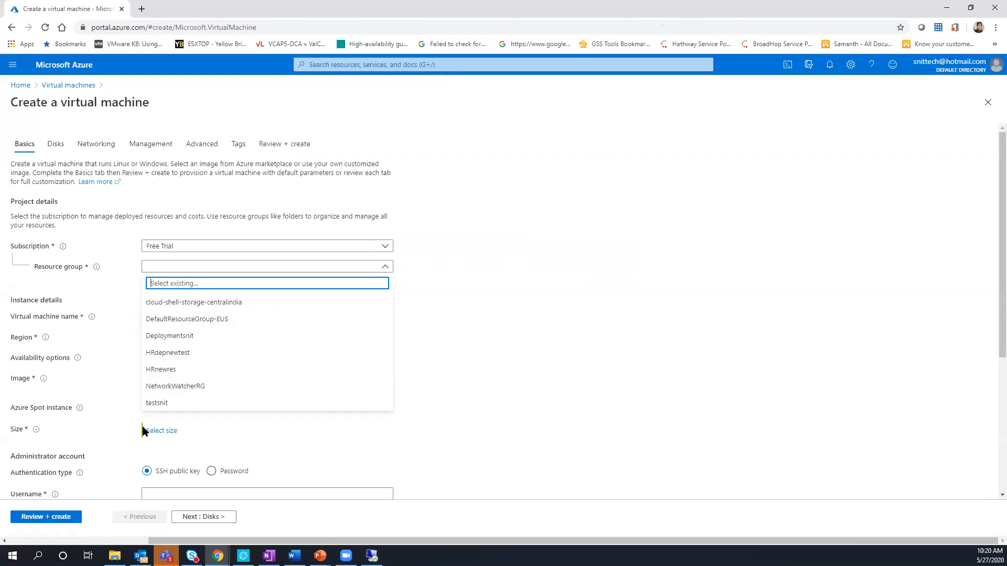
left_click(157, 404)
left_click(157, 316)
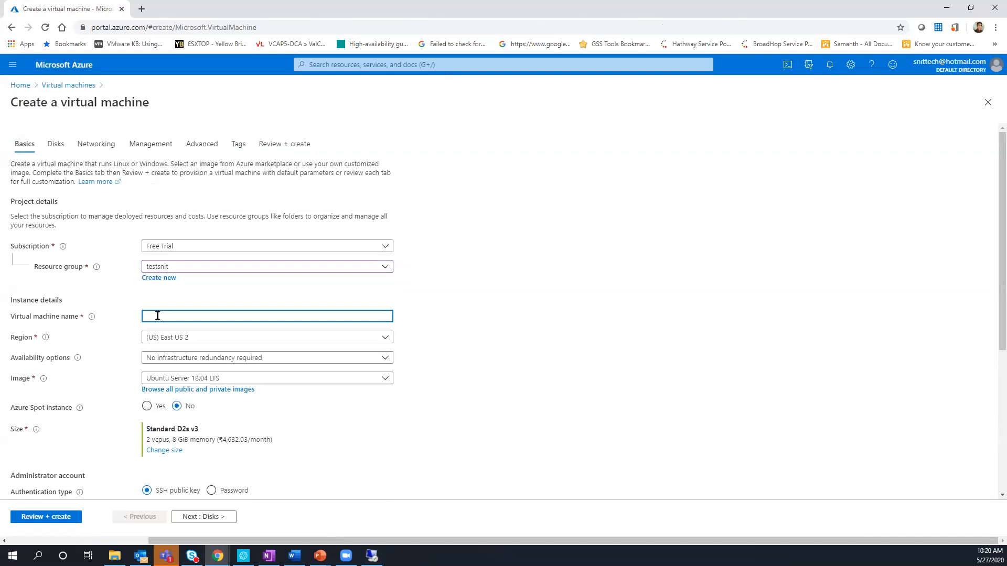
type("L")
type("2vm")
key("BackSpace")
key("BackSpace")
key("BackSpace")
type("B2vm")
Put LB2vm in availability set avsetsnit with Windows Server 2016 Datacenter and size B4ms.
left_click(216, 366)
left_click(184, 405)
left_click(189, 378)
left_click(181, 397)
left_click(178, 408)
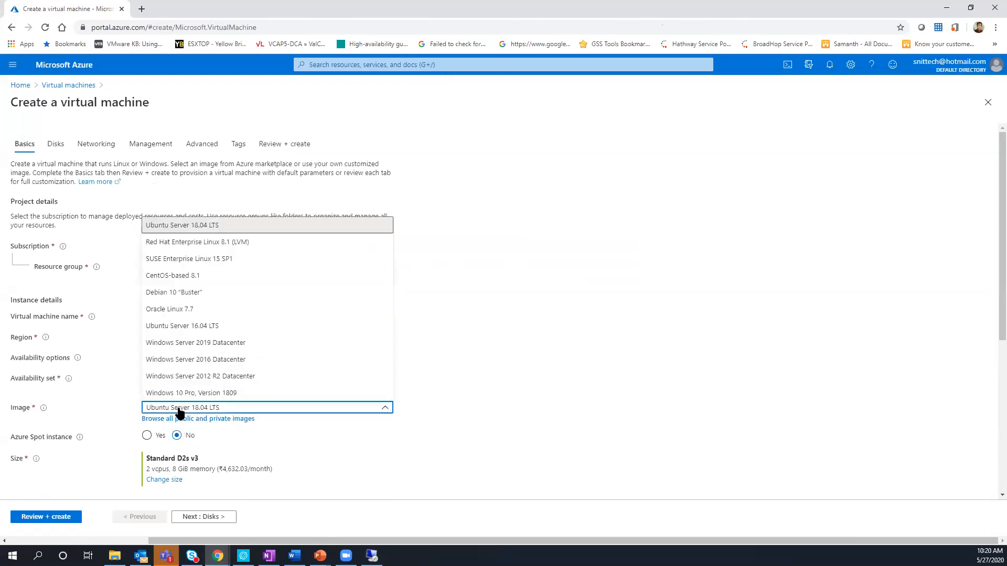
left_click(204, 359)
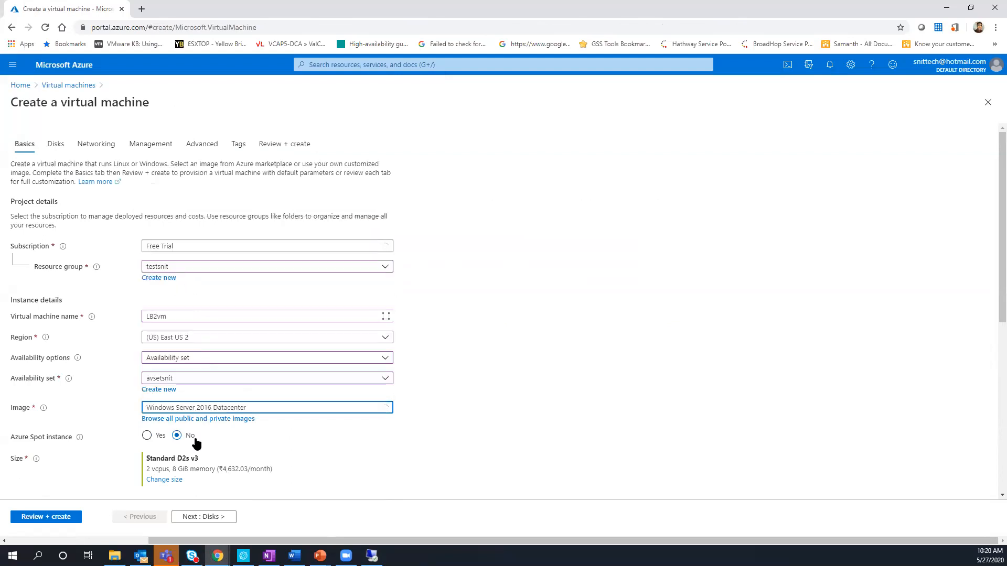
left_click(167, 480)
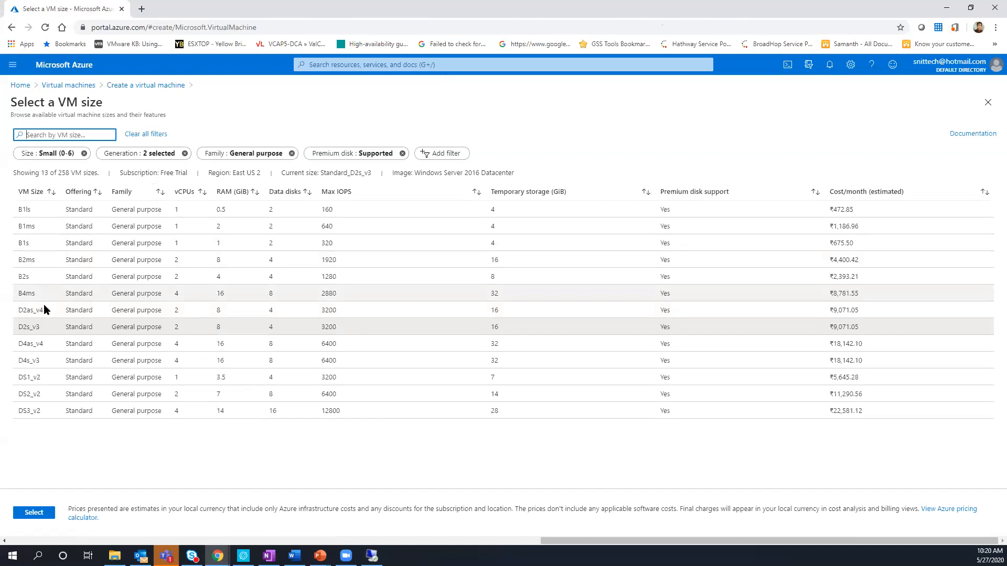
left_click(40, 294)
left_click(32, 513)
Enter an admin username without special characters, matching passwords, then continue to Disks.
scroll(221, 438, "down", 3)
left_click(178, 355)
key("Tab")
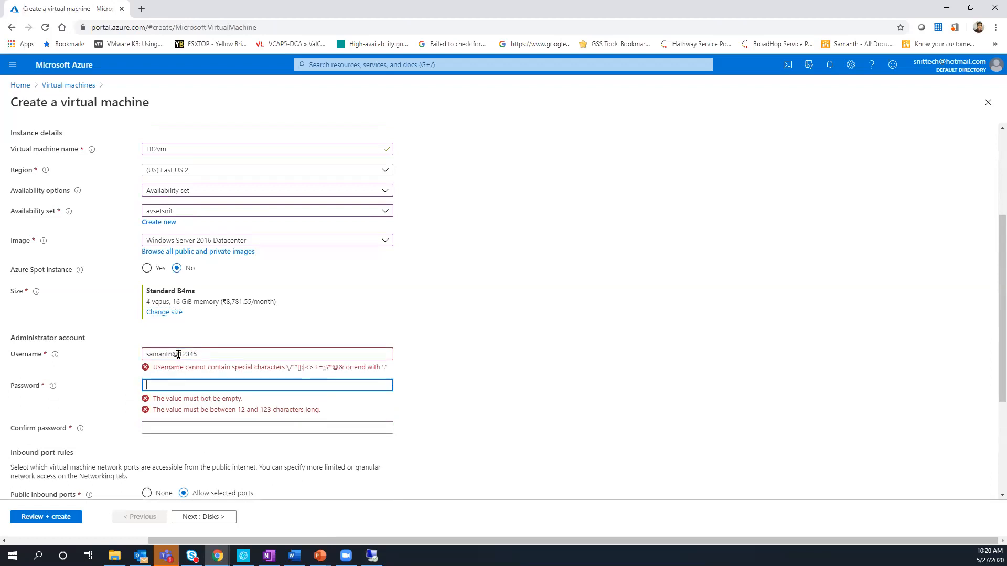
left_click(213, 355)
key("BackSpace")
key("BackSpace")
key("BackSpace")
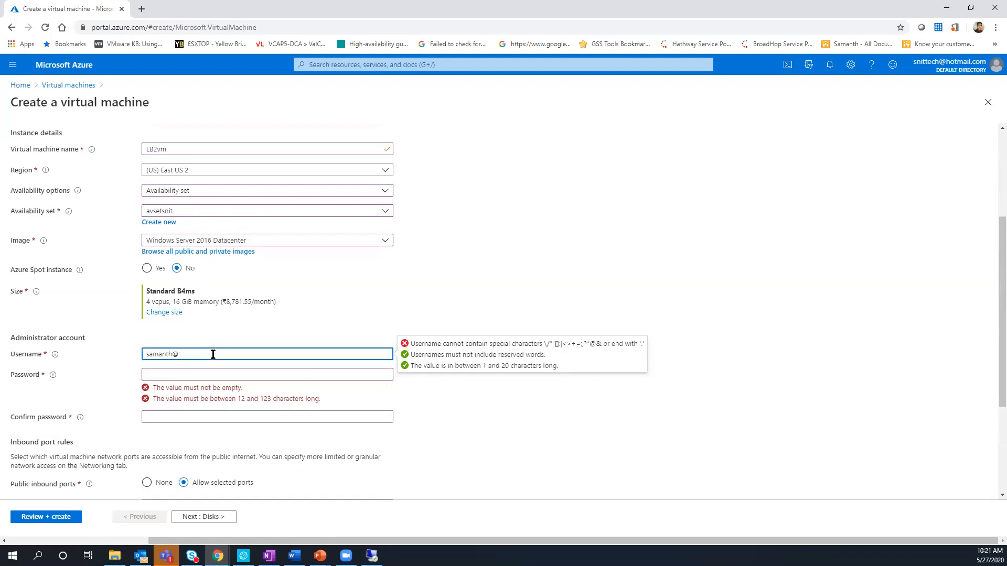
key("Tab")
type("•••")
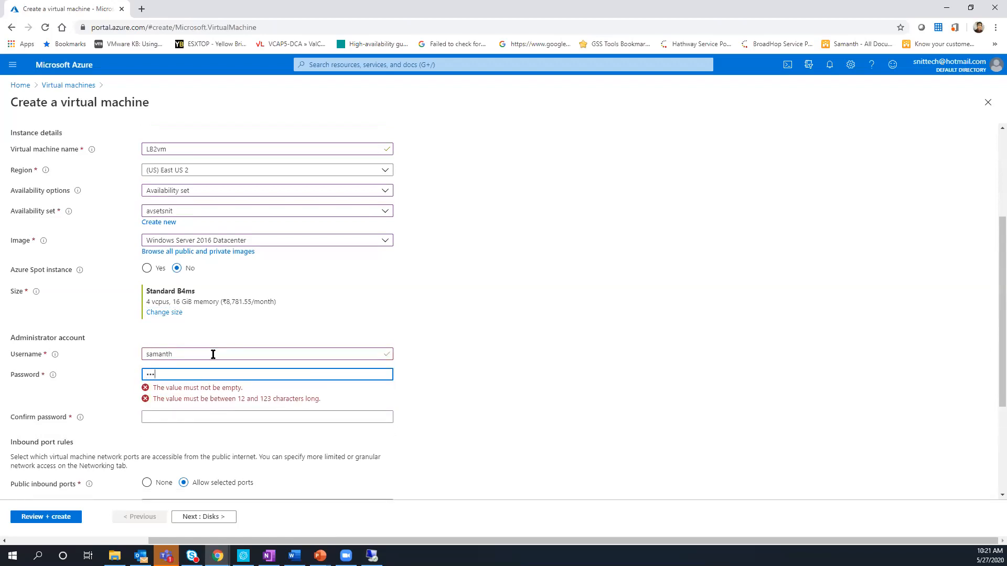
type("•••••••••")
key("Tab")
type("••••••••••••")
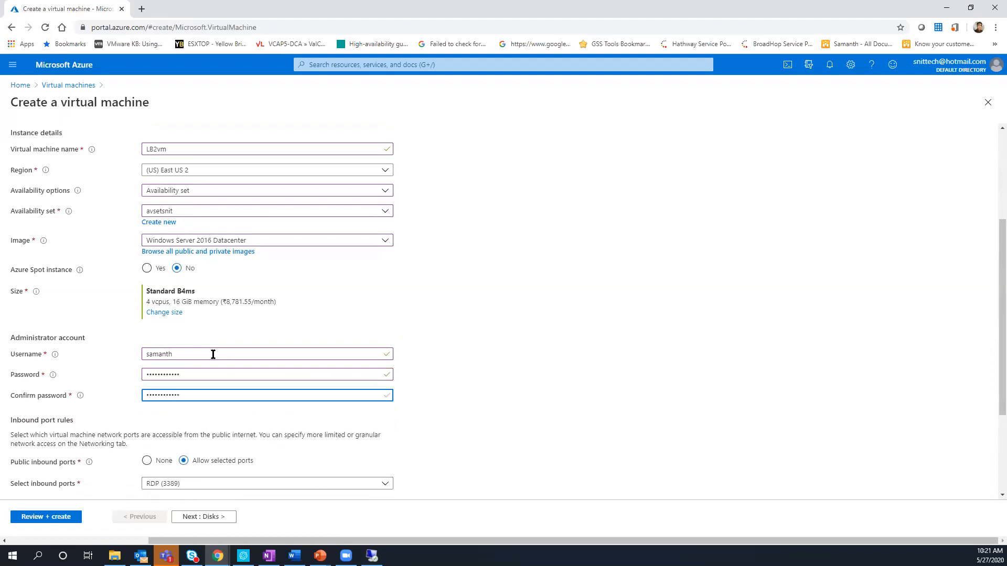
scroll(222, 405, "down", 3)
left_click(198, 519)
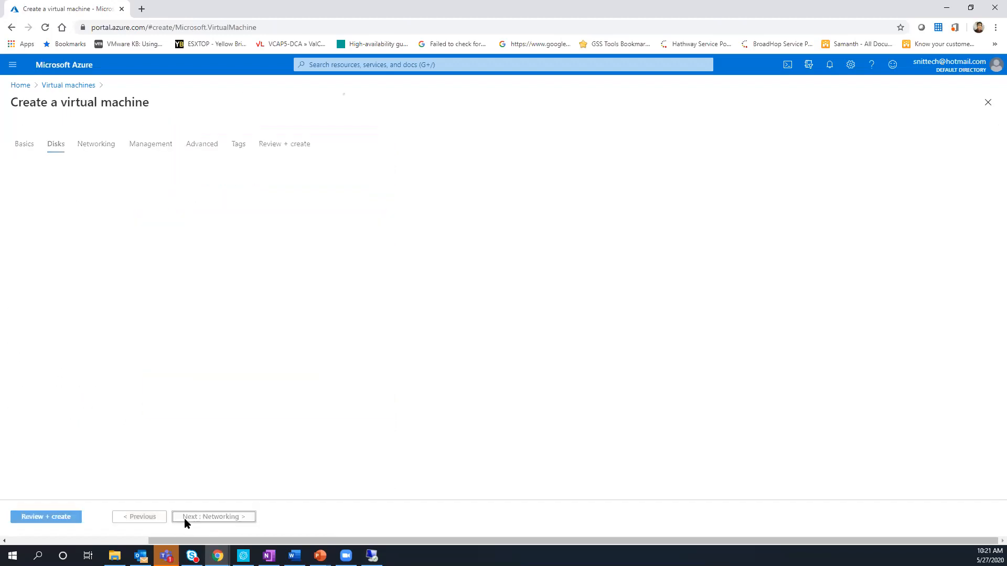
Run Review + create, inspect the cores-quota validation errors, then return to Virtual machines.
left_click(31, 519)
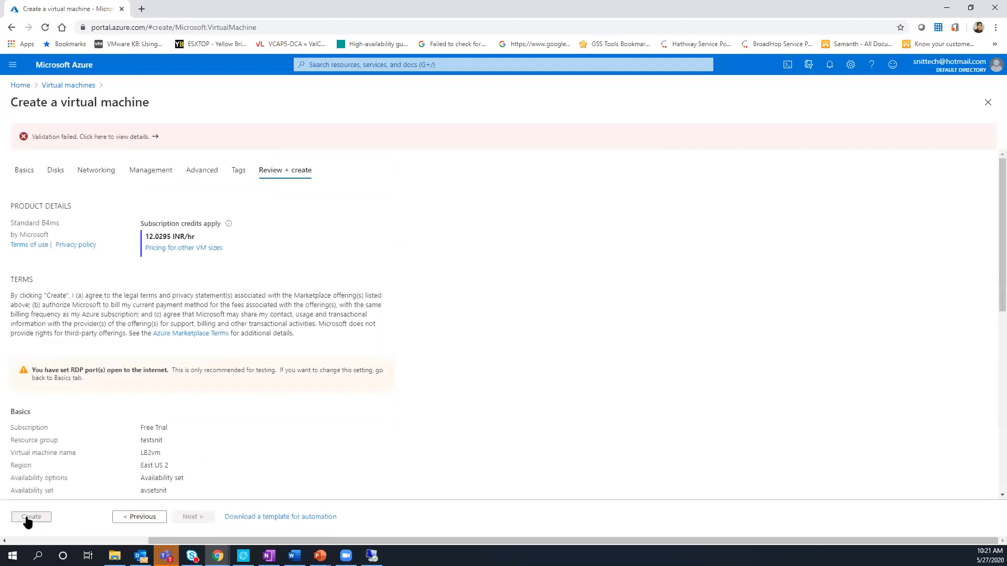
left_click(131, 138)
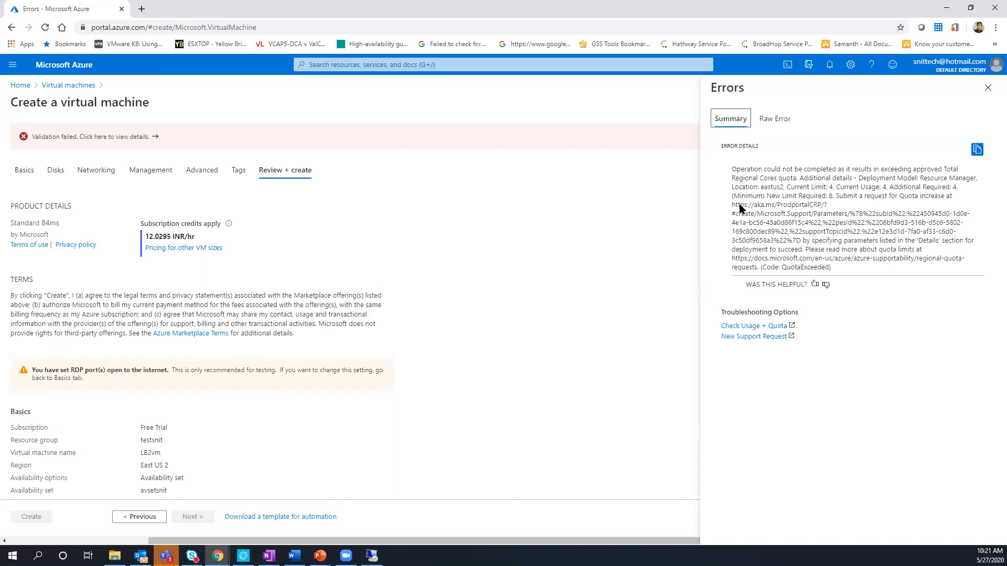
left_click(987, 89)
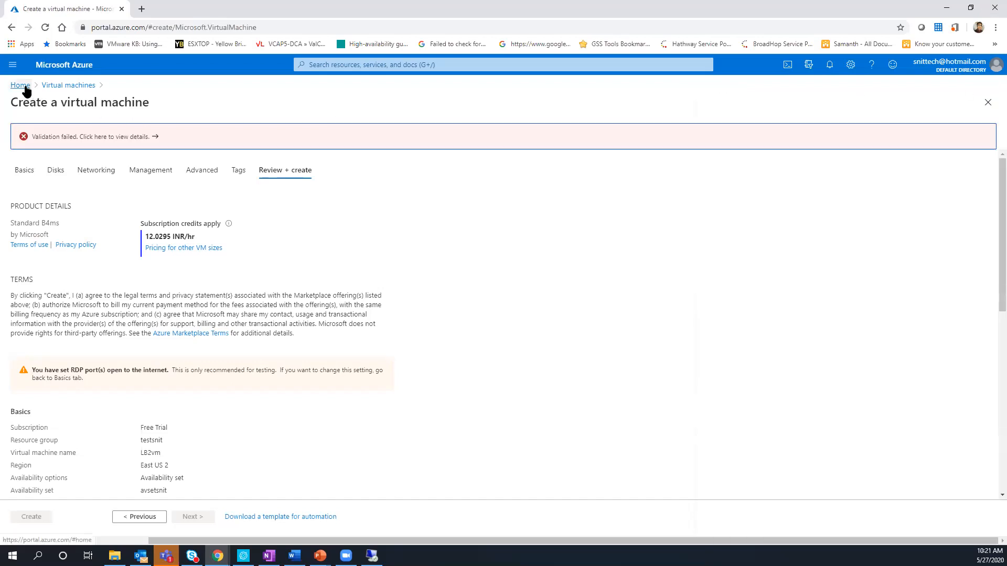
left_click(68, 87)
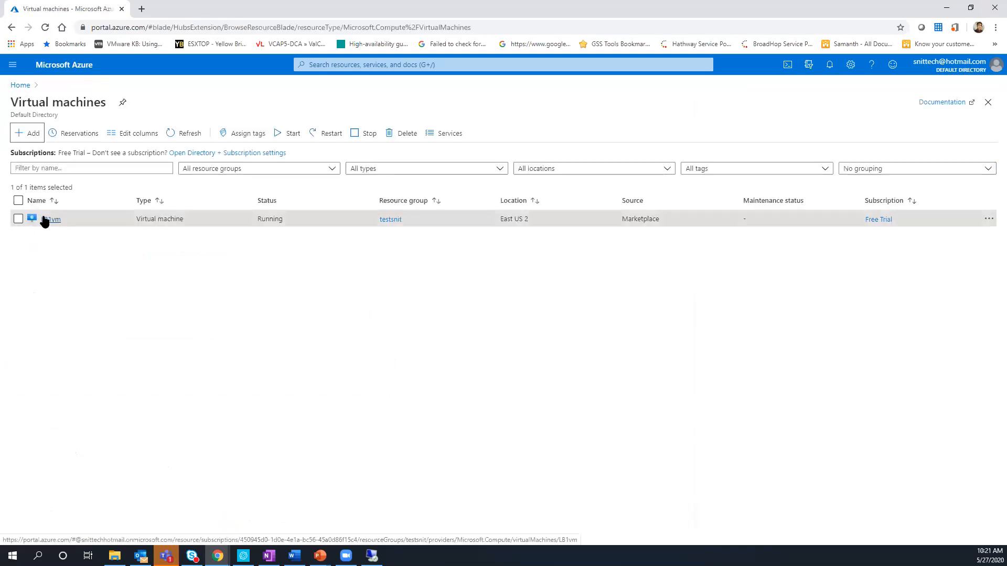
Resize LB1vm to Standard B2ms (2 vcpus, 8 GiB).
left_click(46, 220)
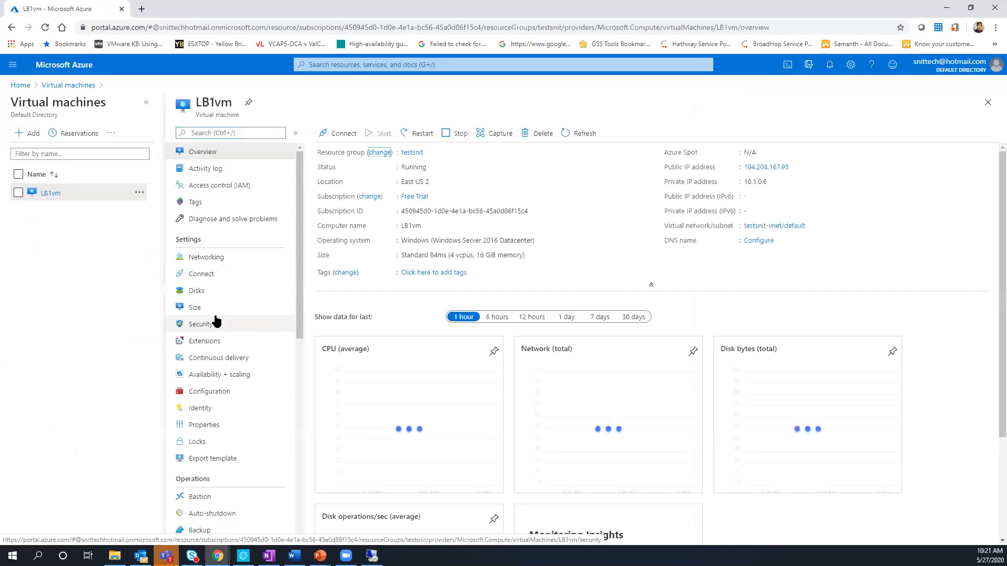
left_click(212, 309)
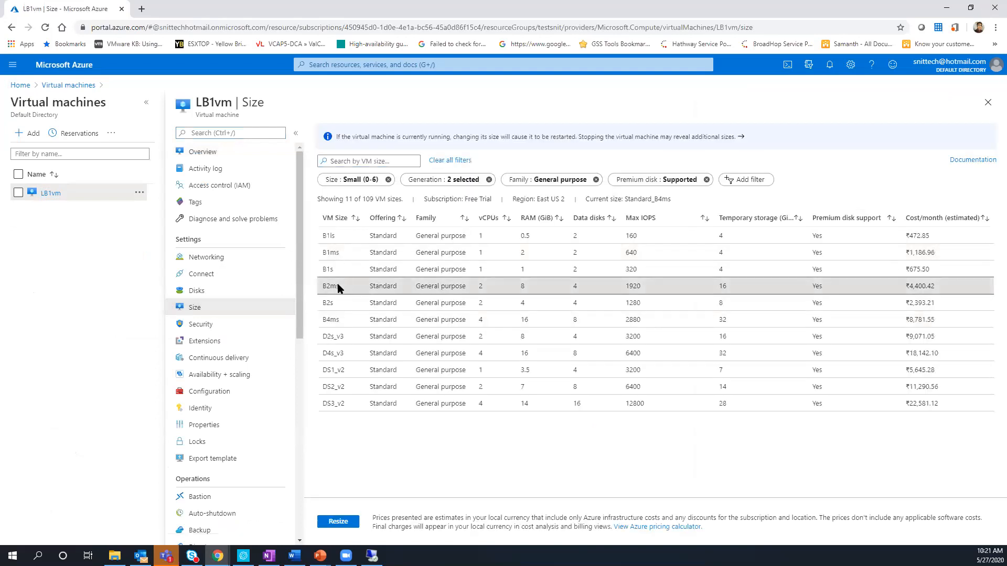
left_click(338, 521)
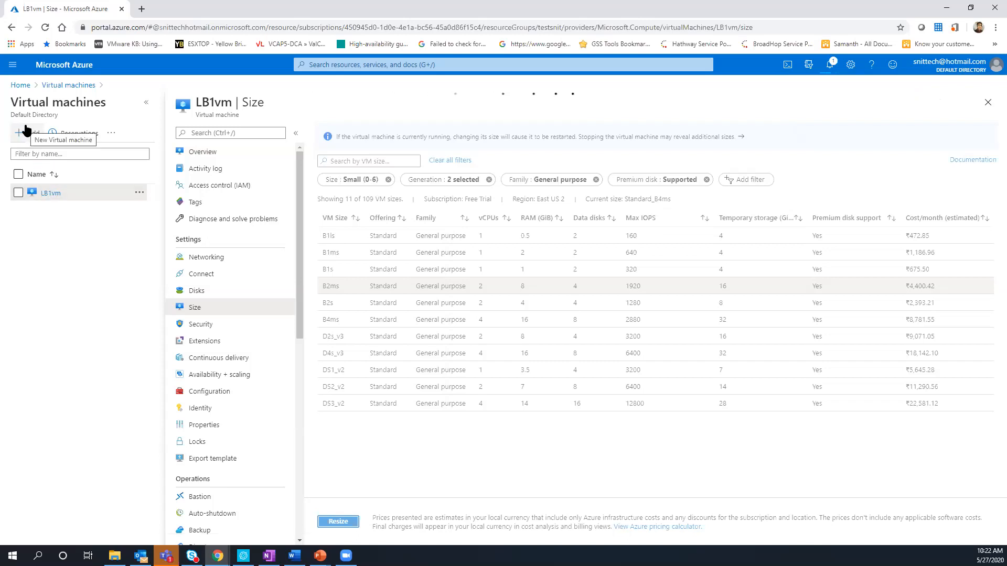
Refresh LB1vm's overview and begin a new virtual machine form.
left_click(240, 157)
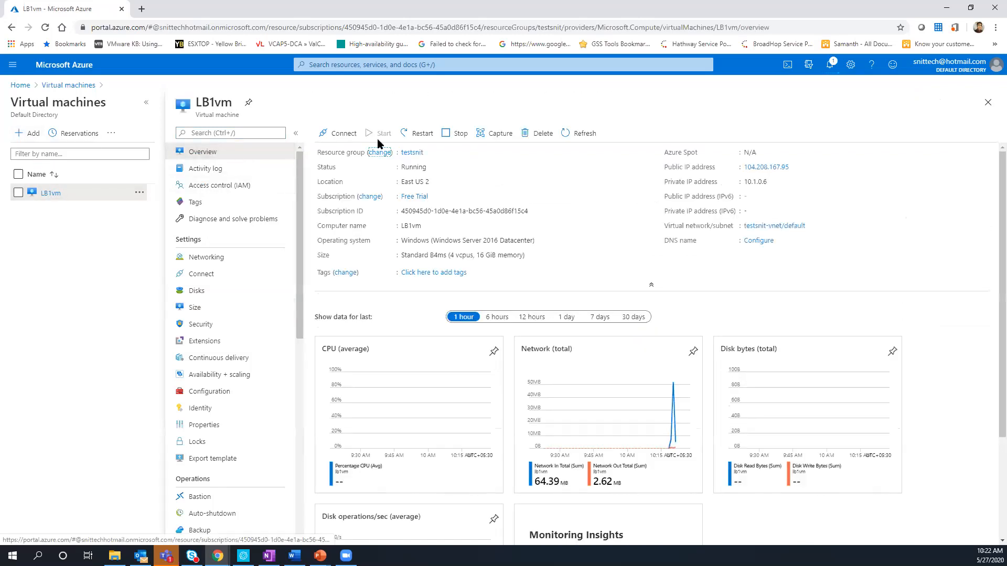
left_click(586, 135)
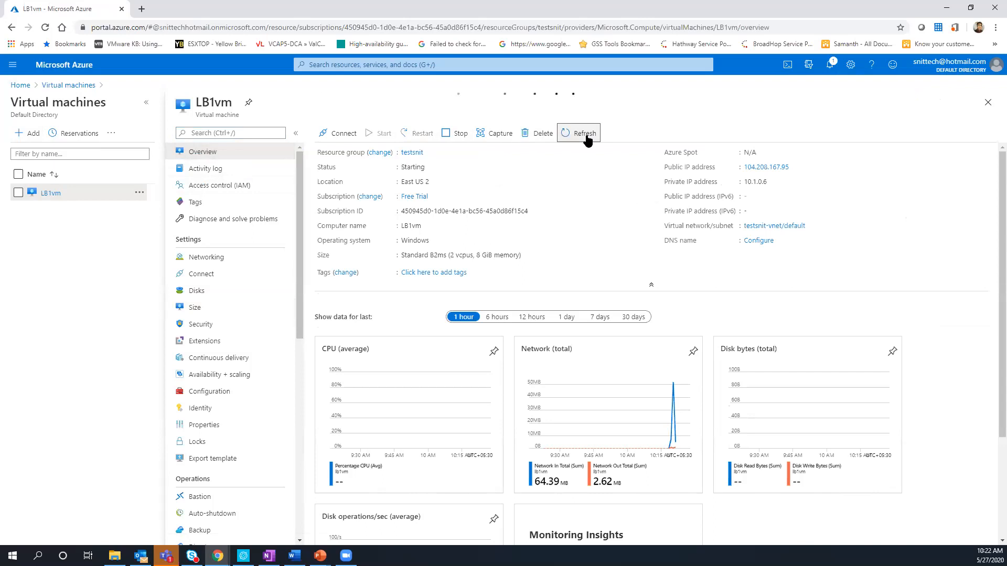
left_click(24, 132)
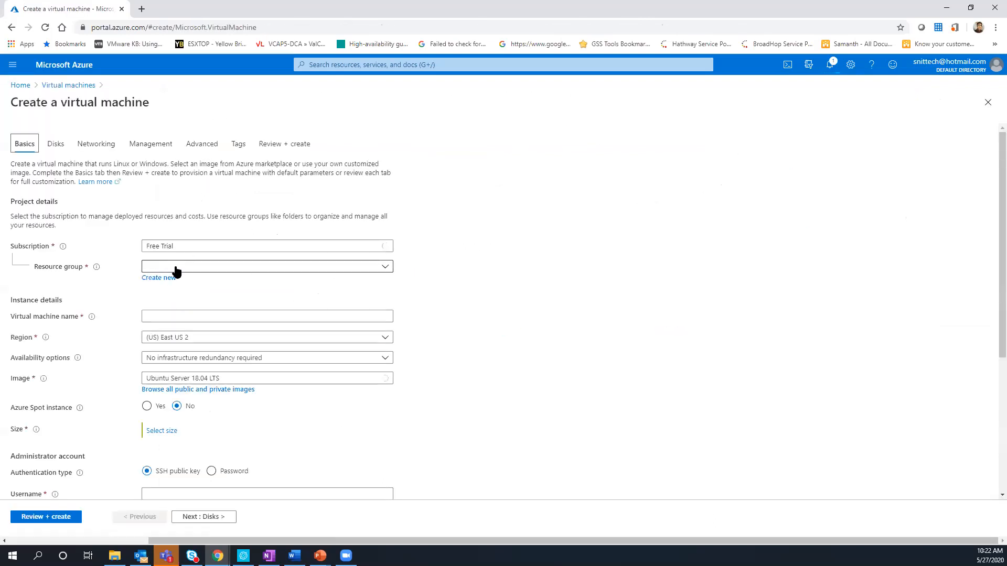
Set up LBvm2 in testsnit and availability set avsetsnit on Windows Server 2016 Datacenter.
left_click(175, 268)
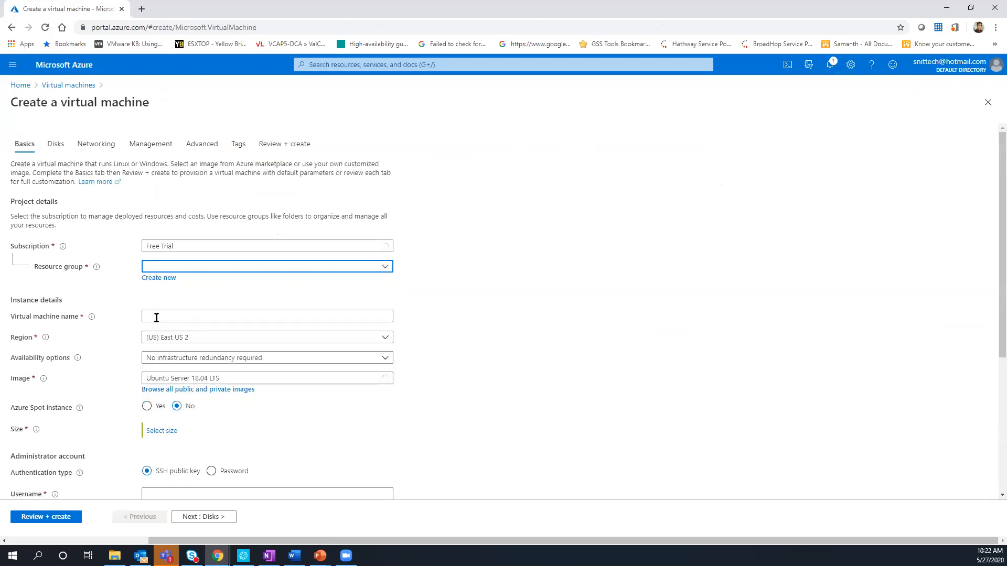
left_click(157, 317)
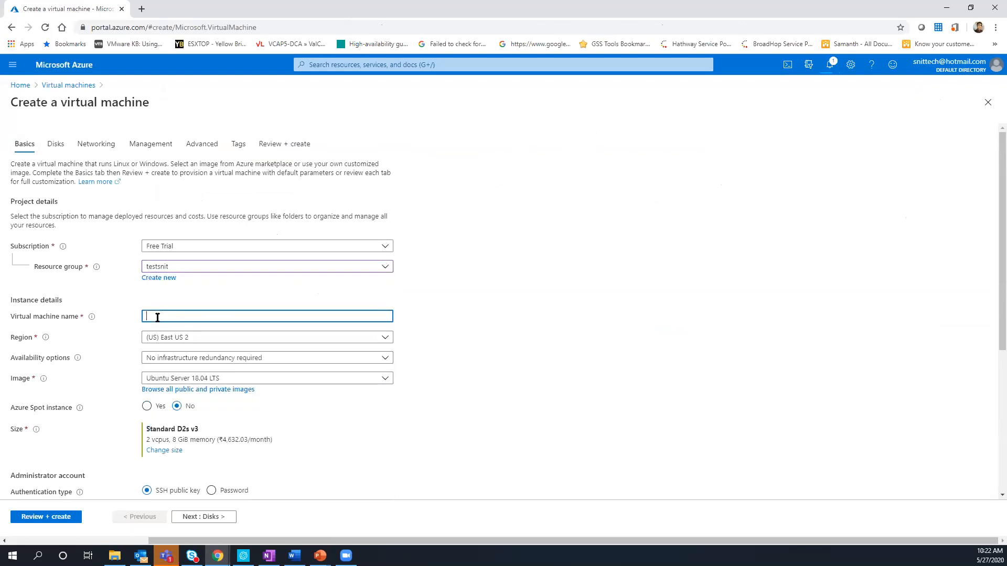
type("LBvm2")
left_click(198, 358)
left_click(169, 407)
left_click(173, 378)
left_click(173, 393)
left_click(201, 411)
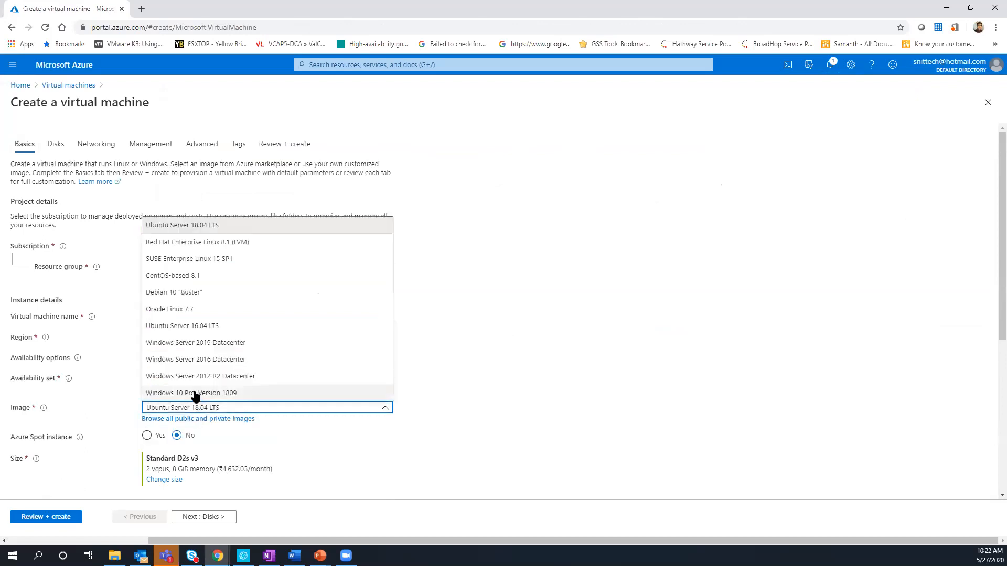
left_click(202, 359)
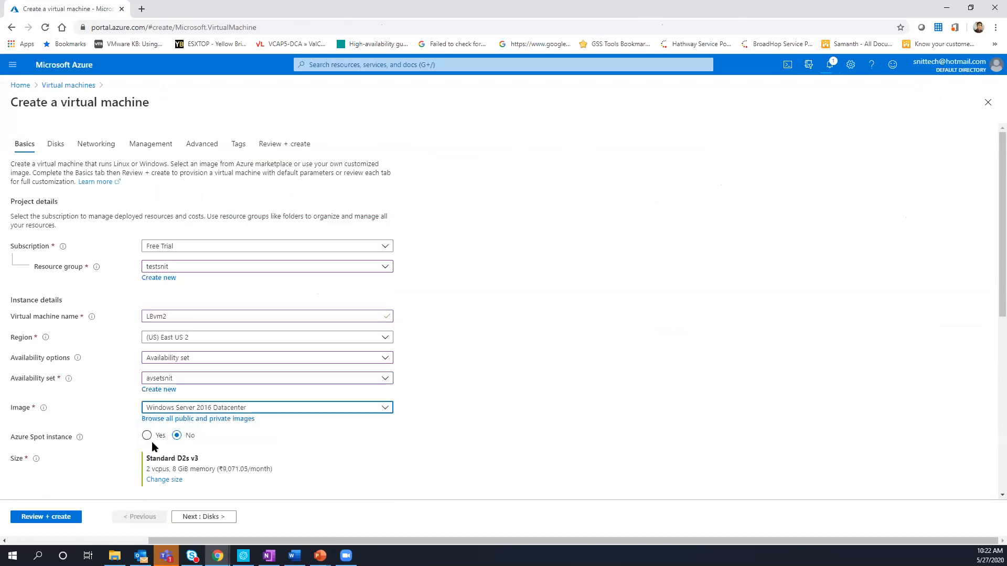
Enter the administrator username and matching passwords, then go to Review + create.
scroll(151, 445, "down", 2)
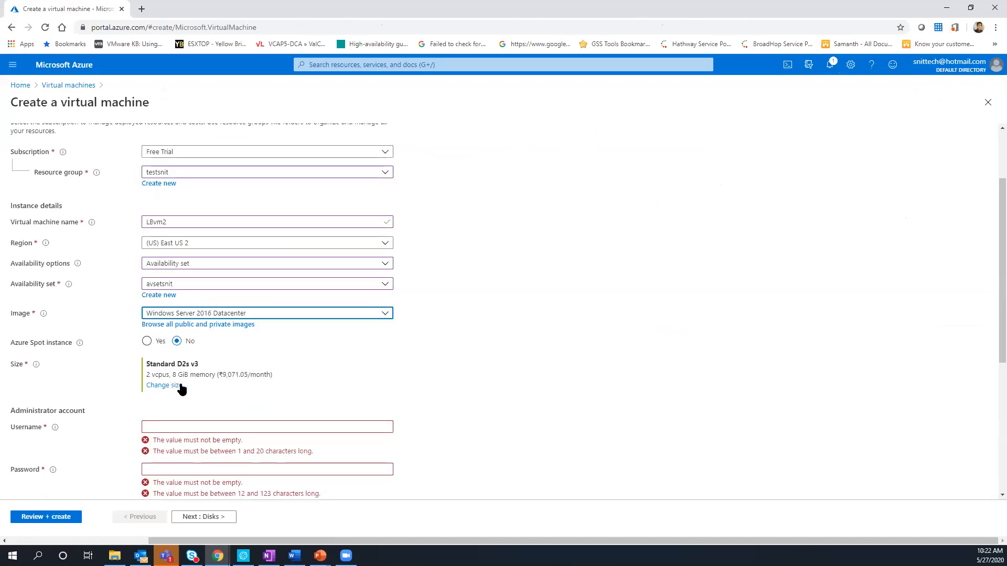
left_click(165, 424)
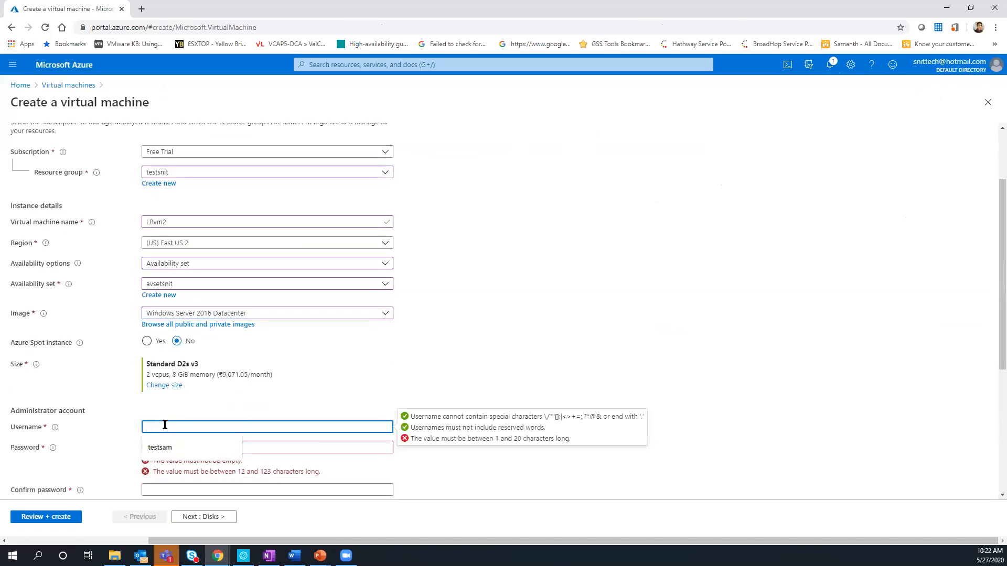
type("samanth")
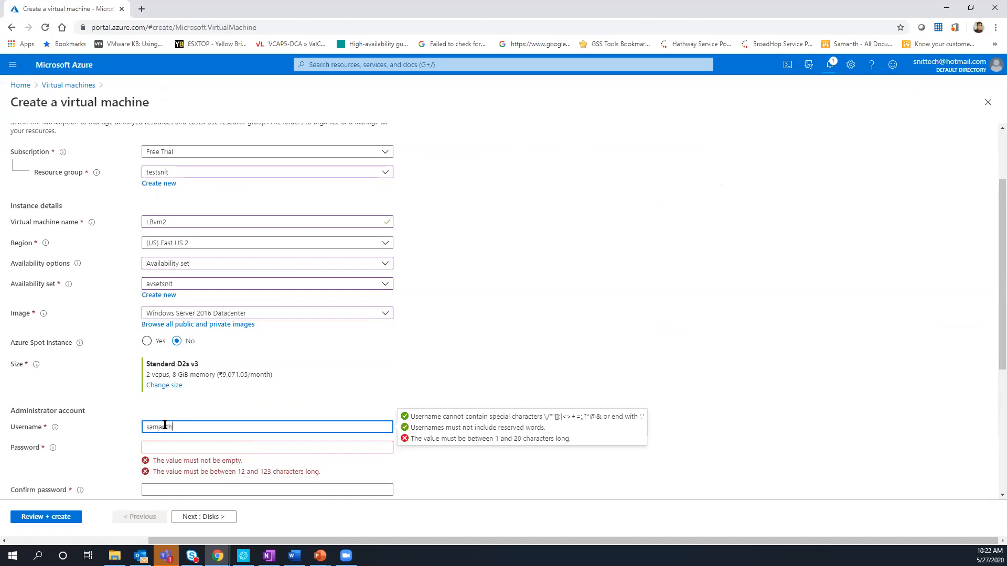
key("Tab")
type("••••••••")
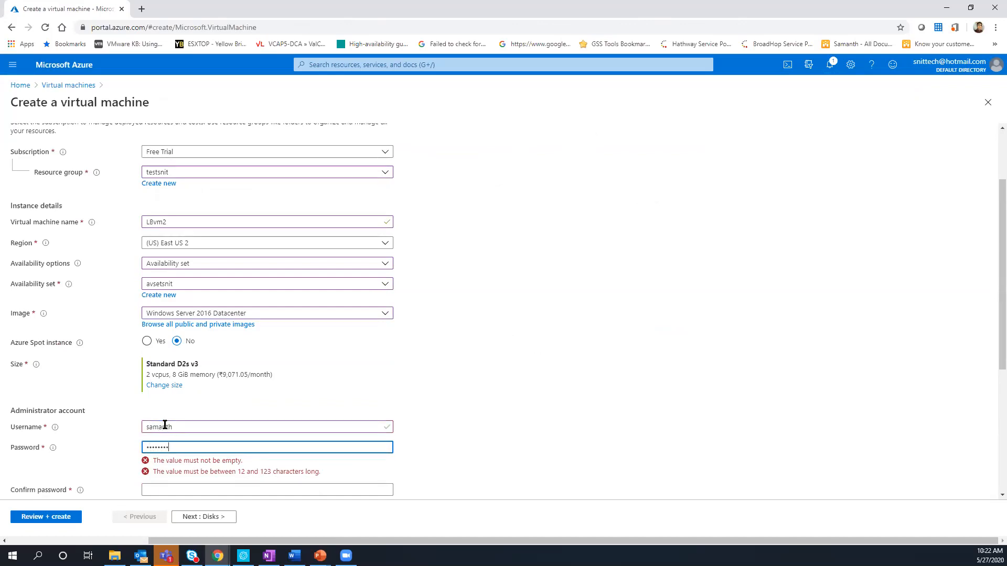
type("••••")
key("Tab")
type("••••••••••••")
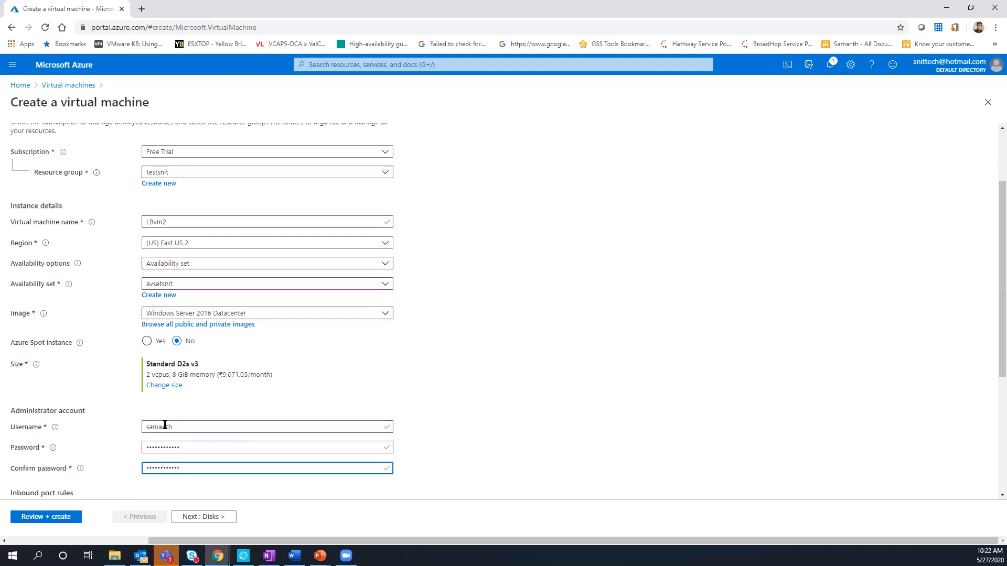
scroll(164, 424, "down", 3)
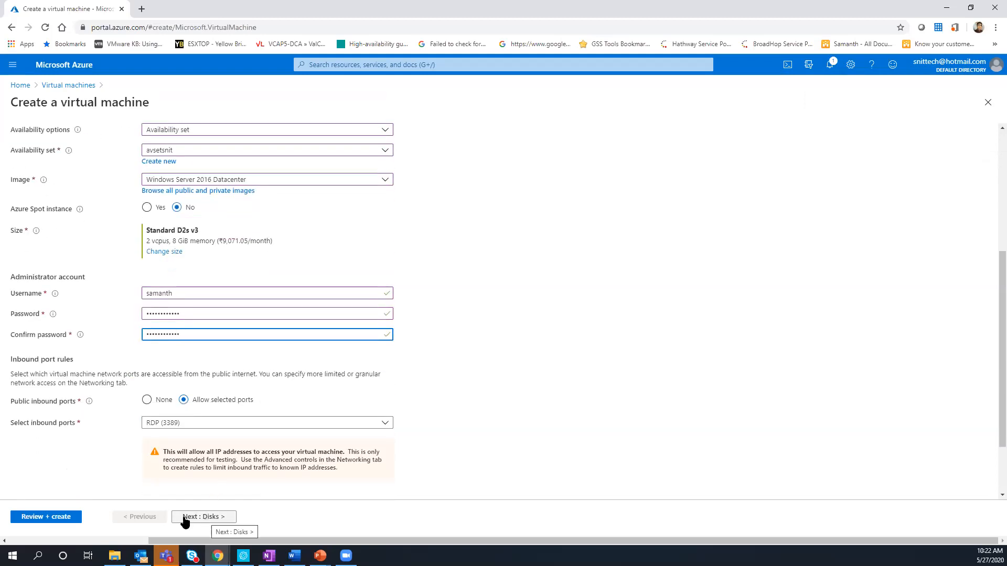
left_click(64, 518)
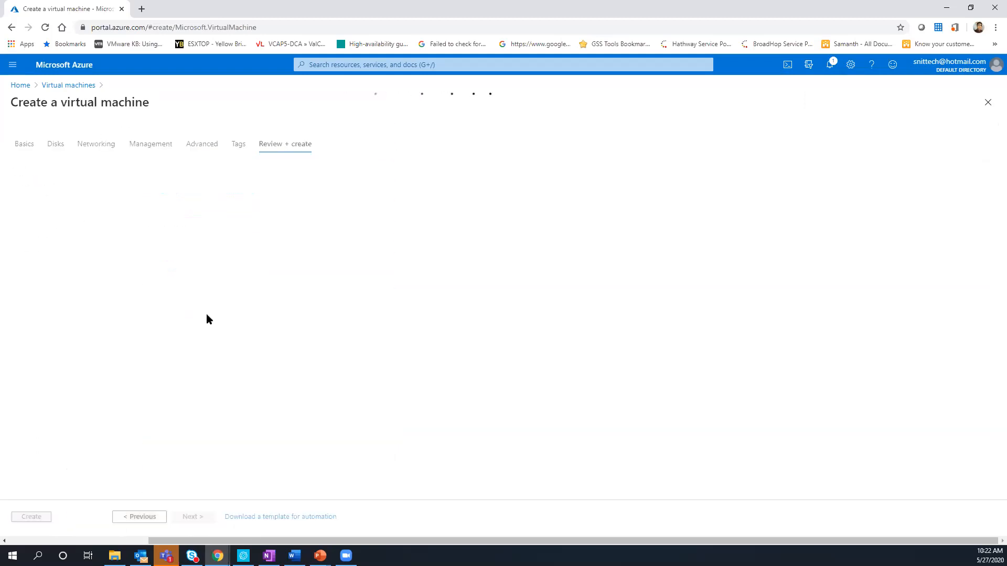
Create the LBvm2 virtual machine in resource group testsnit and return to the portal home page.
left_click(829, 65)
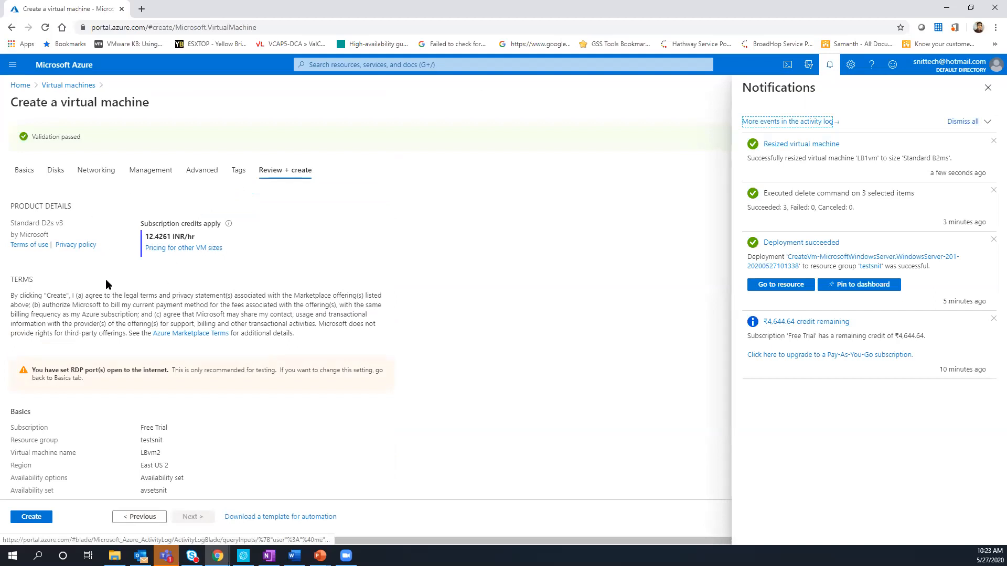
left_click(38, 519)
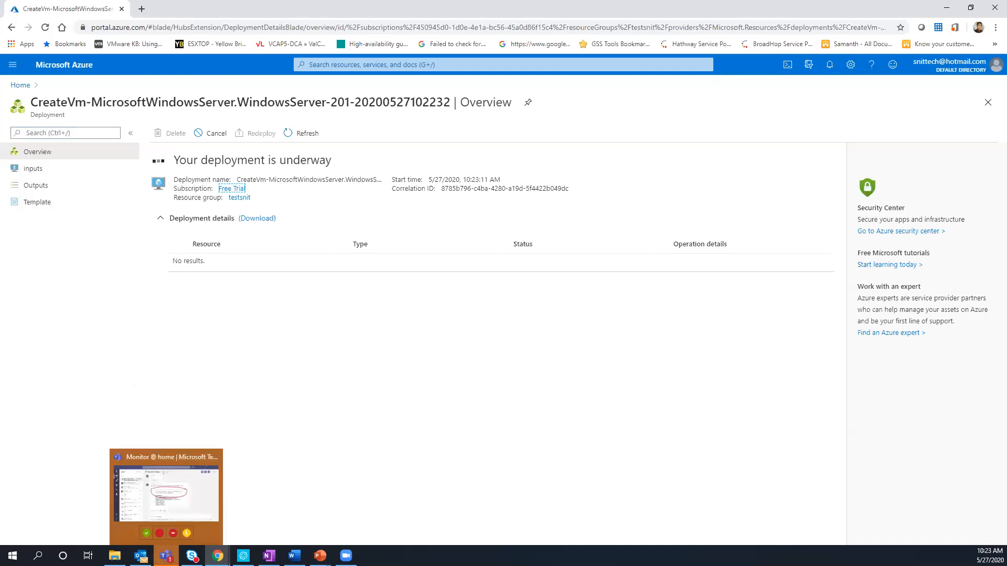
left_click(166, 556)
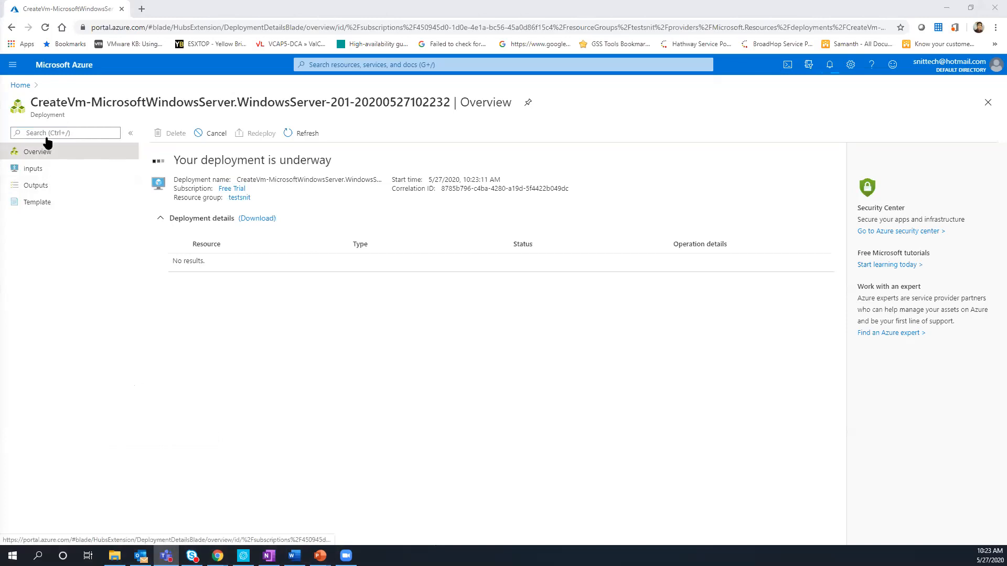
left_click(21, 85)
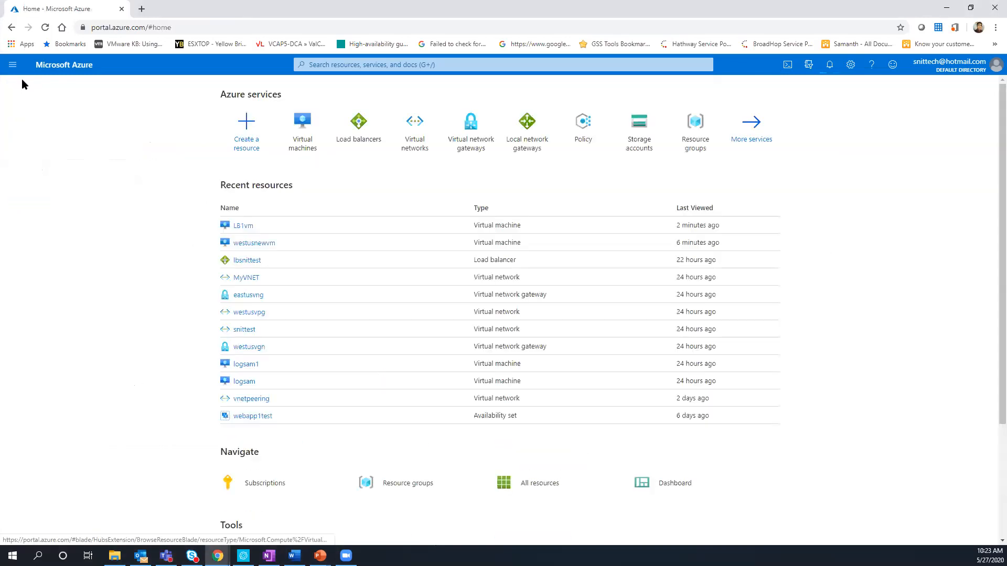
Download LB1vm's RDP file from its Connect page and connect, accepting the certificate warning.
left_click(312, 150)
left_click(51, 220)
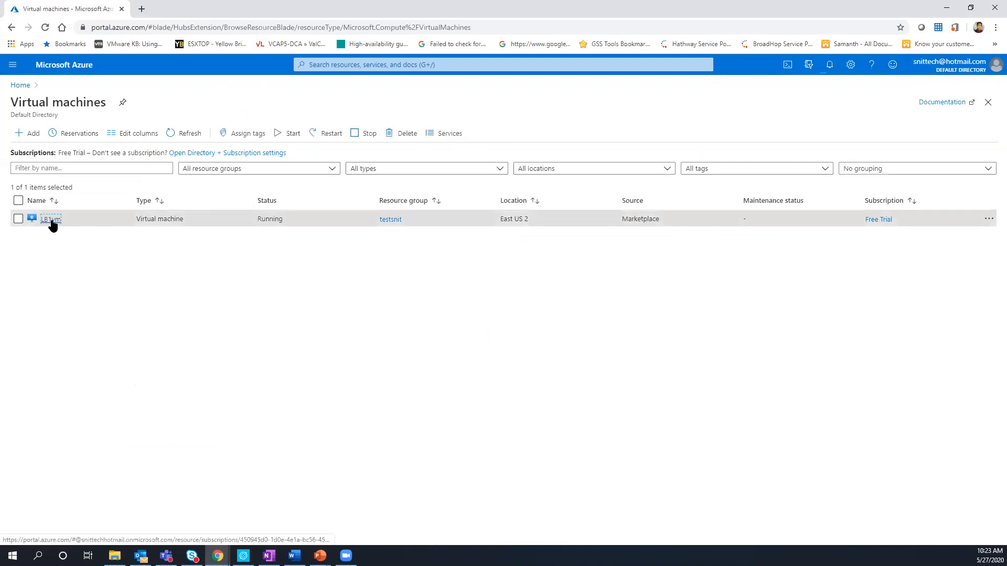
left_click(330, 133)
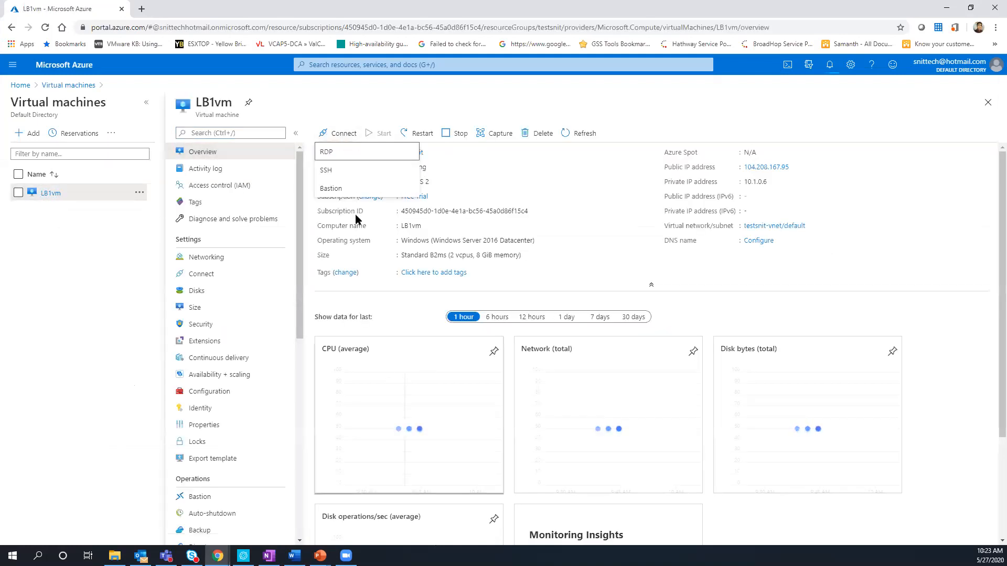
left_click(339, 153)
left_click(338, 295)
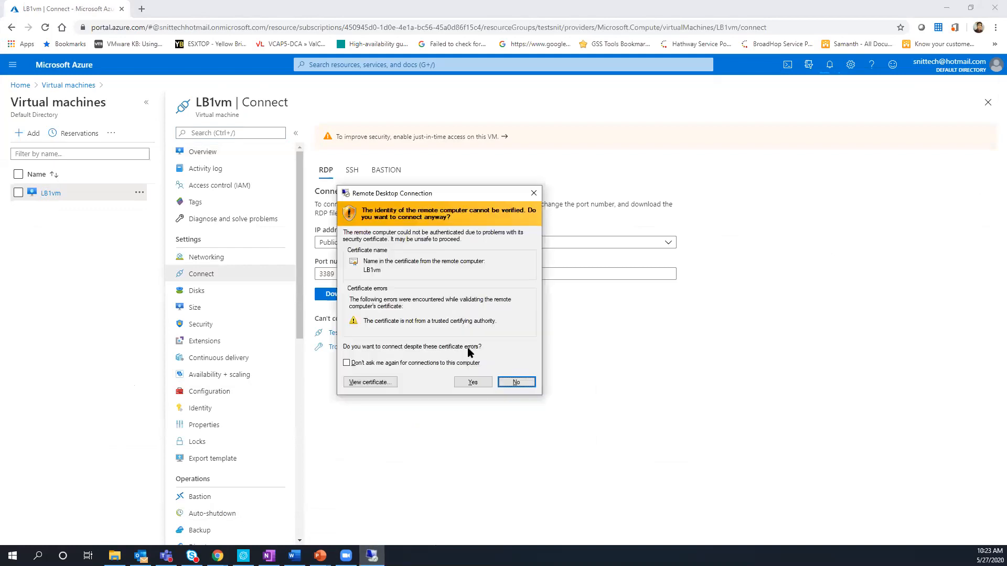
left_click(472, 384)
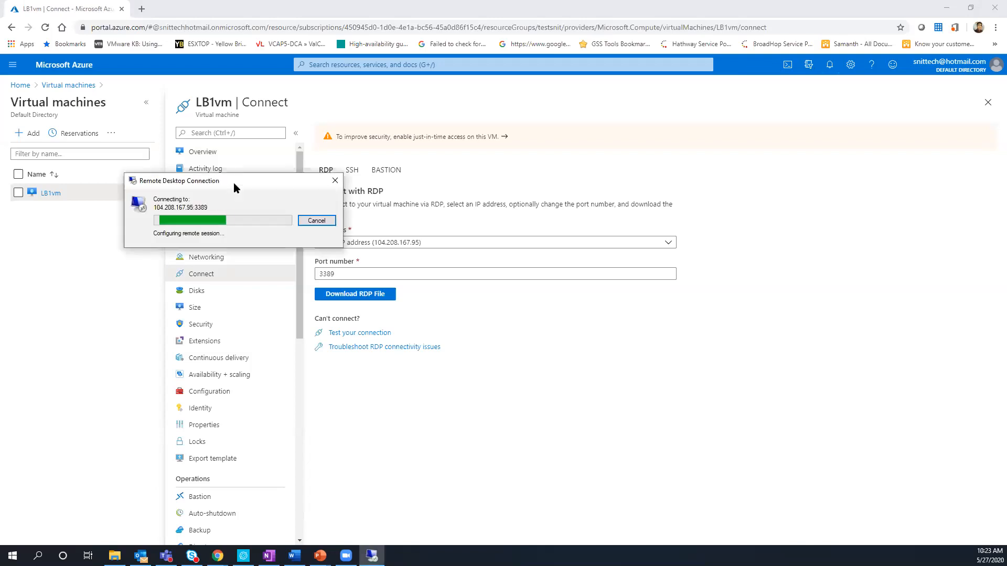
left_click_drag(238, 182, 451, 206)
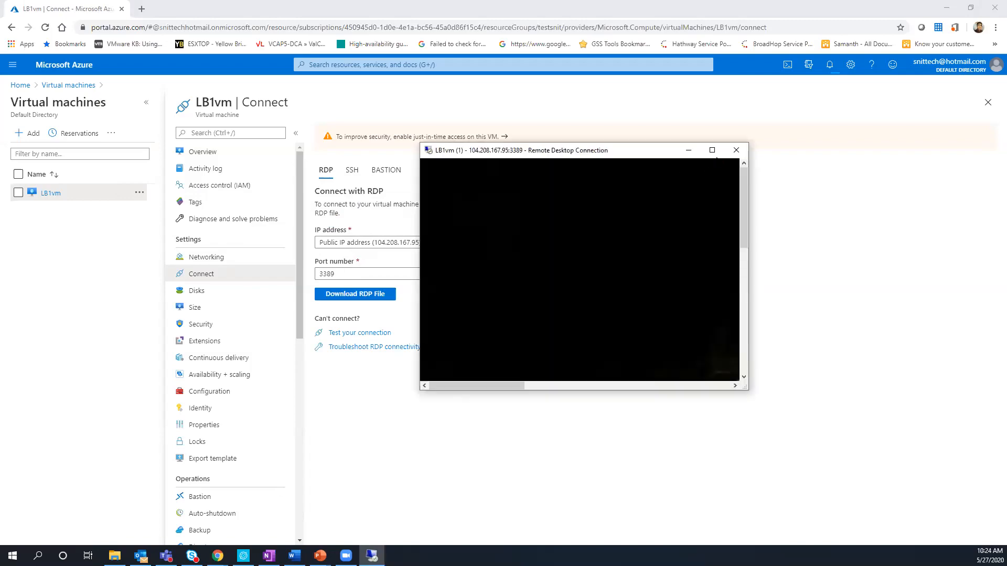
left_click(712, 151)
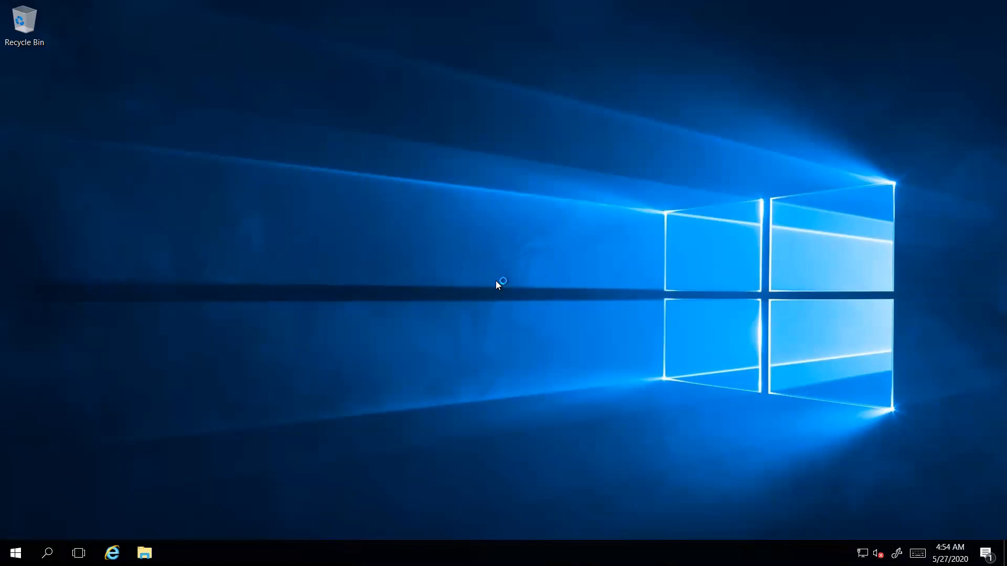
Refresh the LB1vm remote desktop and launch Server Manager from the Start menu.
right_click(479, 288)
left_click(388, 310)
left_click(16, 553)
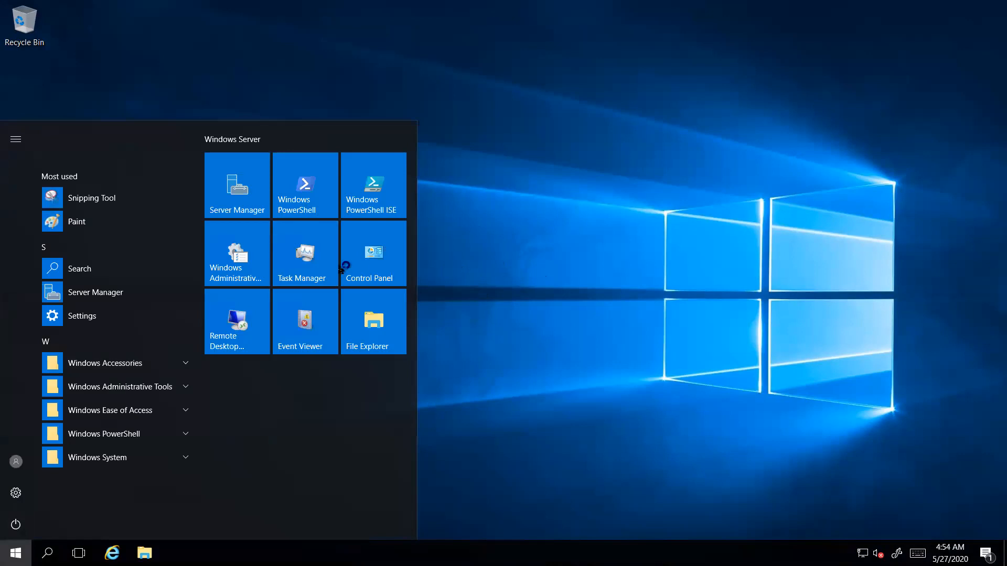
left_click(251, 202)
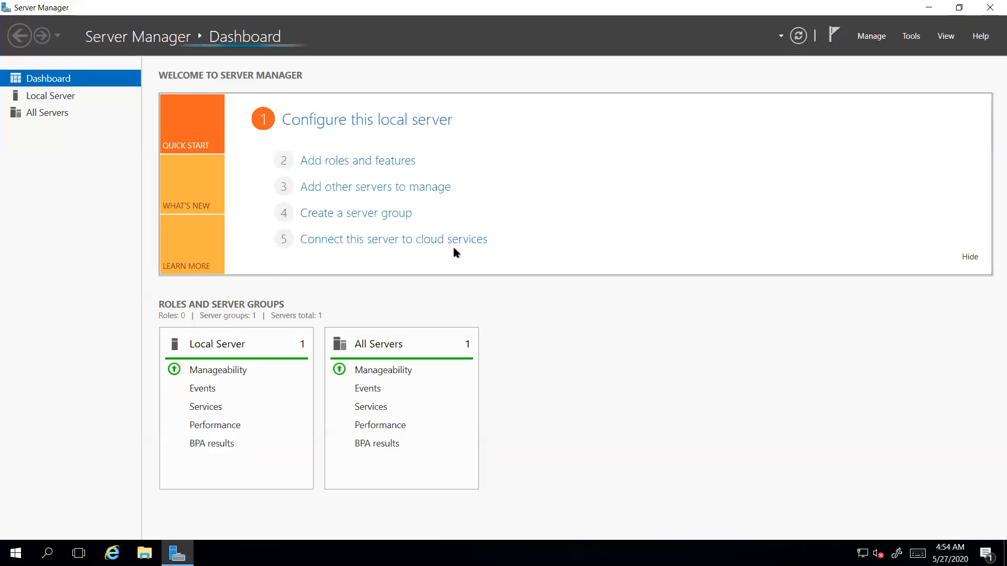
Open Add Roles and Features on LB1vm, keeping role-based installation and LB1vm as destination.
left_click(871, 36)
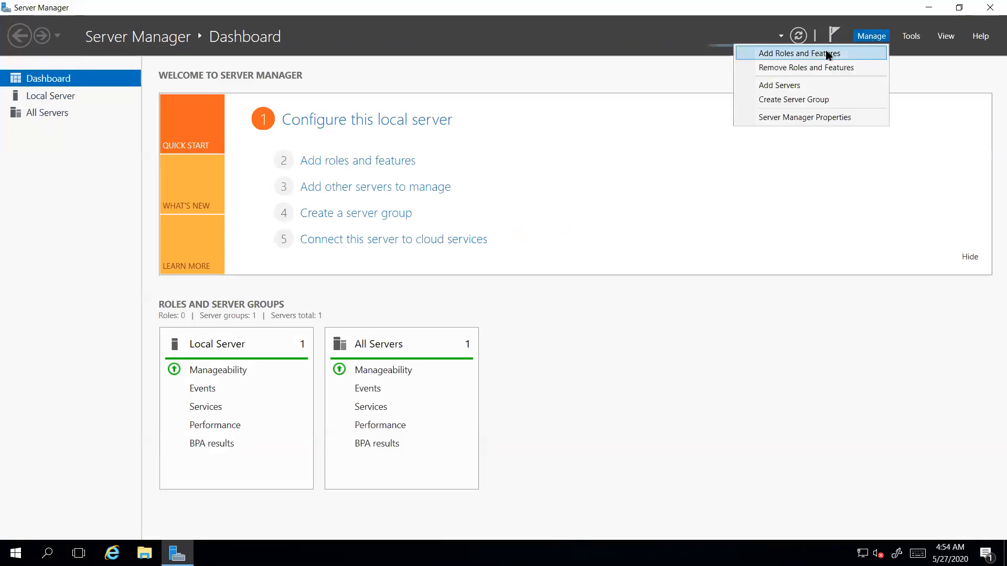
left_click(832, 52)
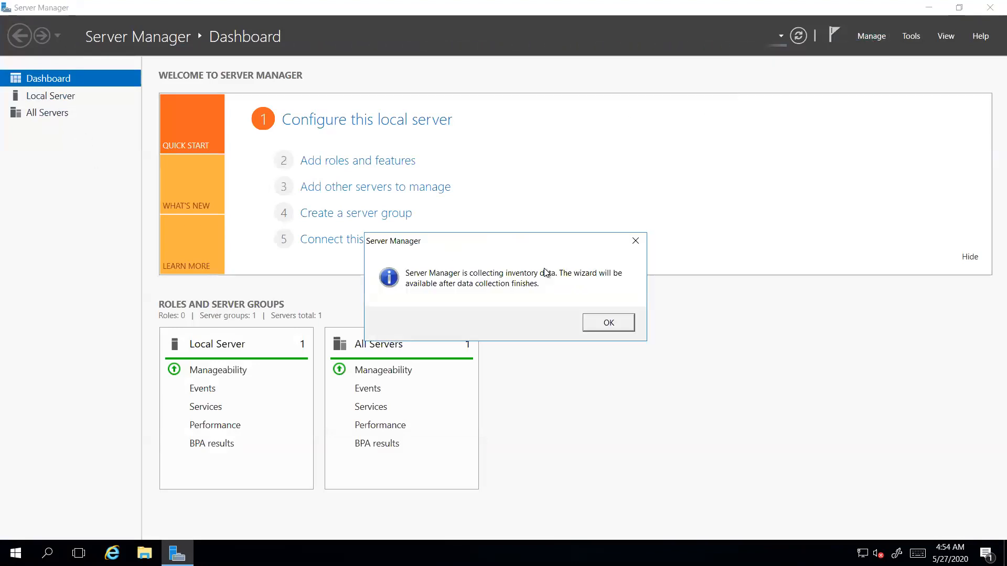
left_click(611, 323)
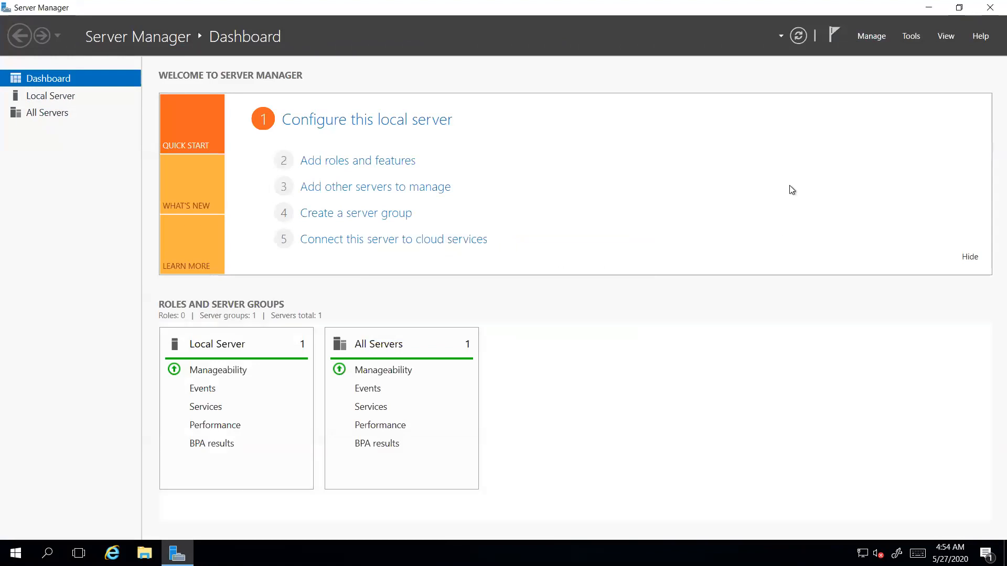
left_click(870, 35)
left_click(845, 54)
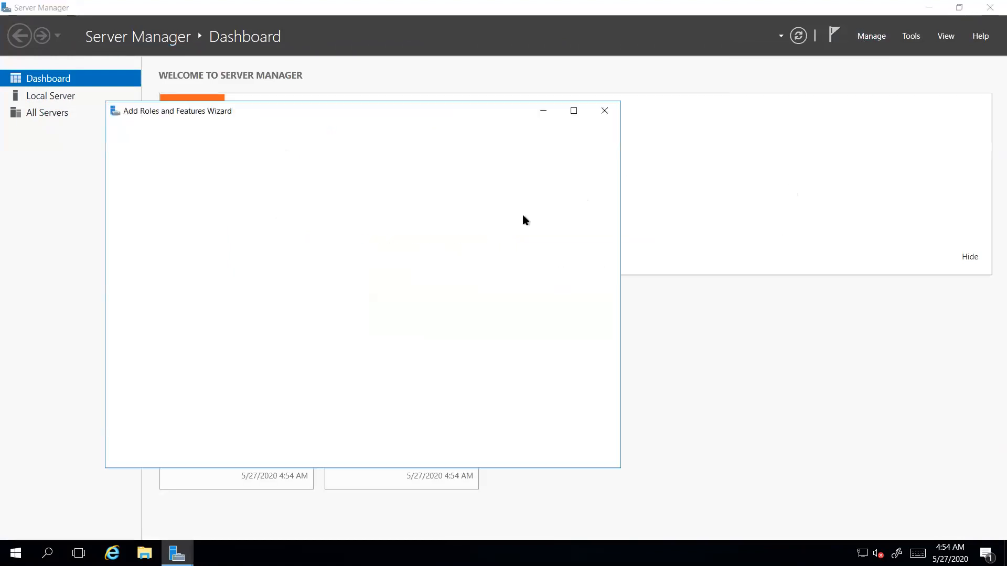
left_click(463, 454)
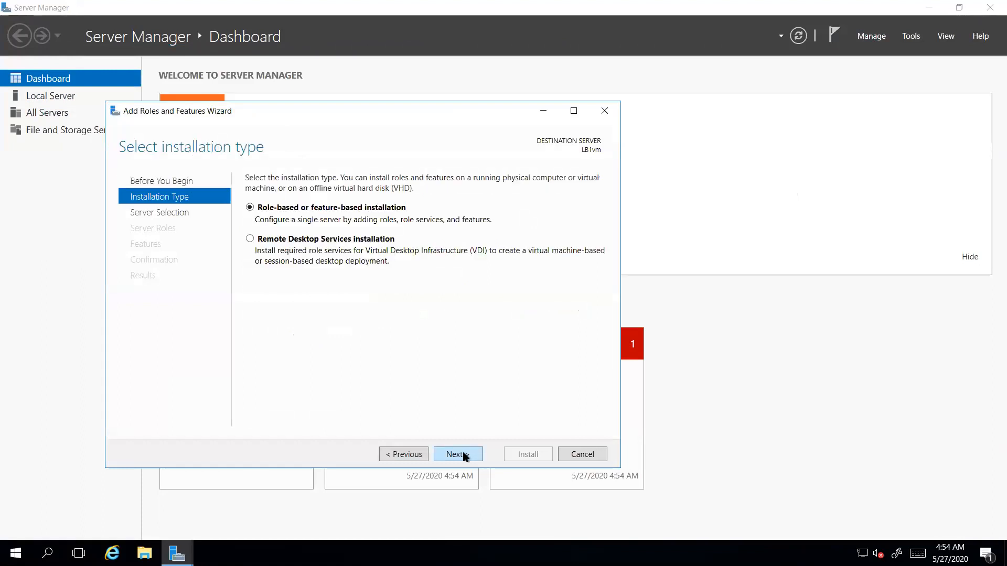
left_click(464, 454)
left_click(464, 454)
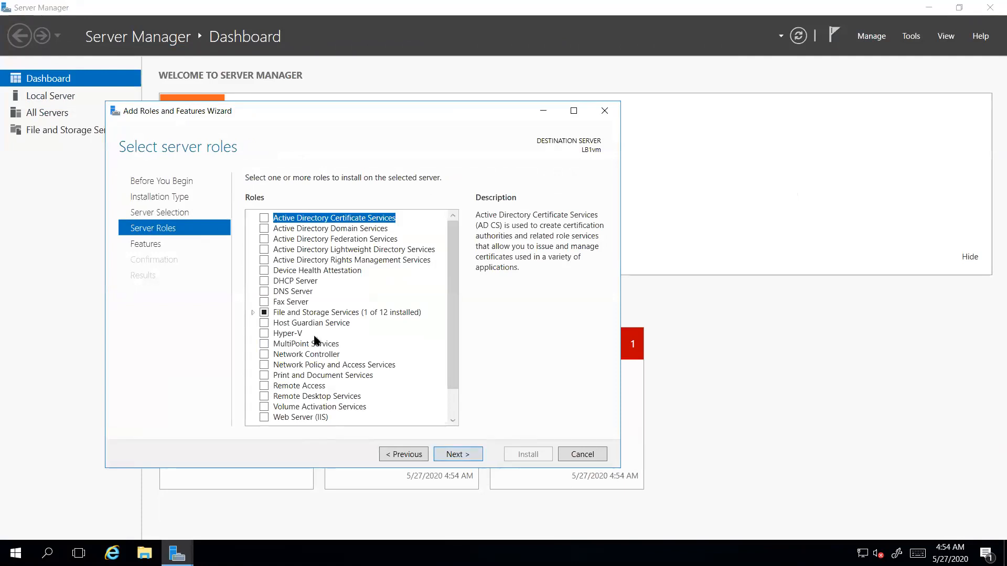
Select Web Server (IIS) with its required features and default role services, then install.
scroll(314, 340, "down", 1)
left_click(264, 386)
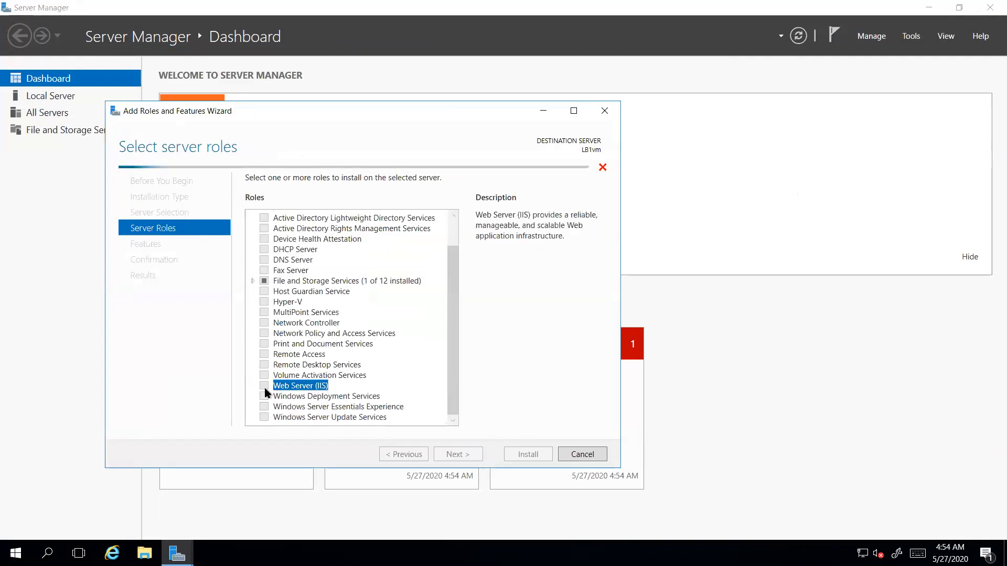
left_click(383, 396)
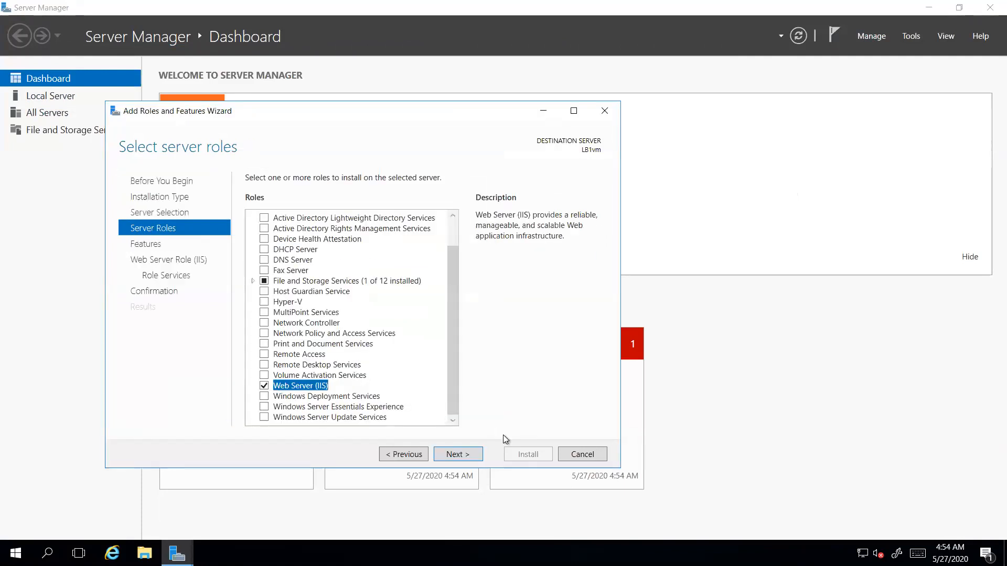
left_click(463, 454)
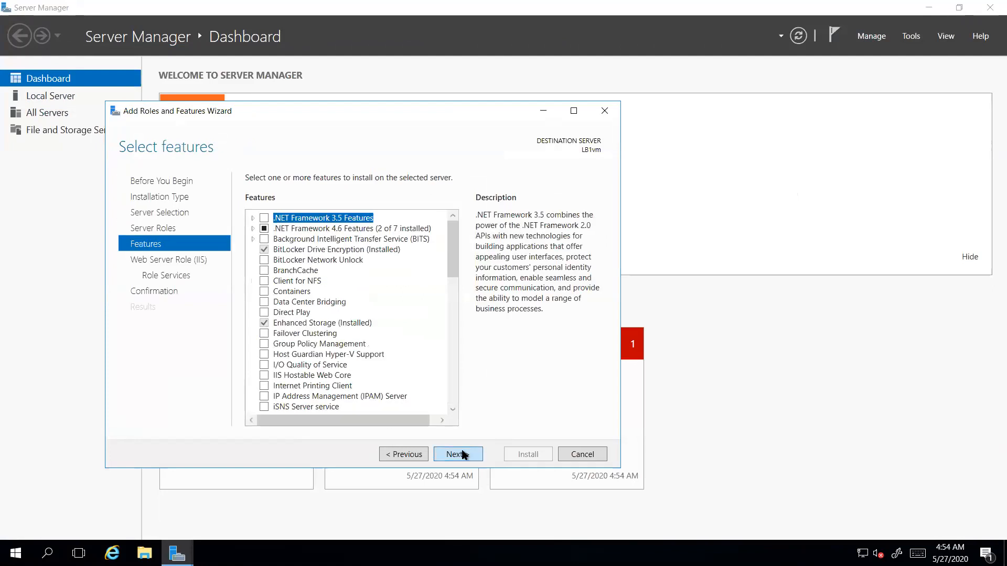
left_click(455, 456)
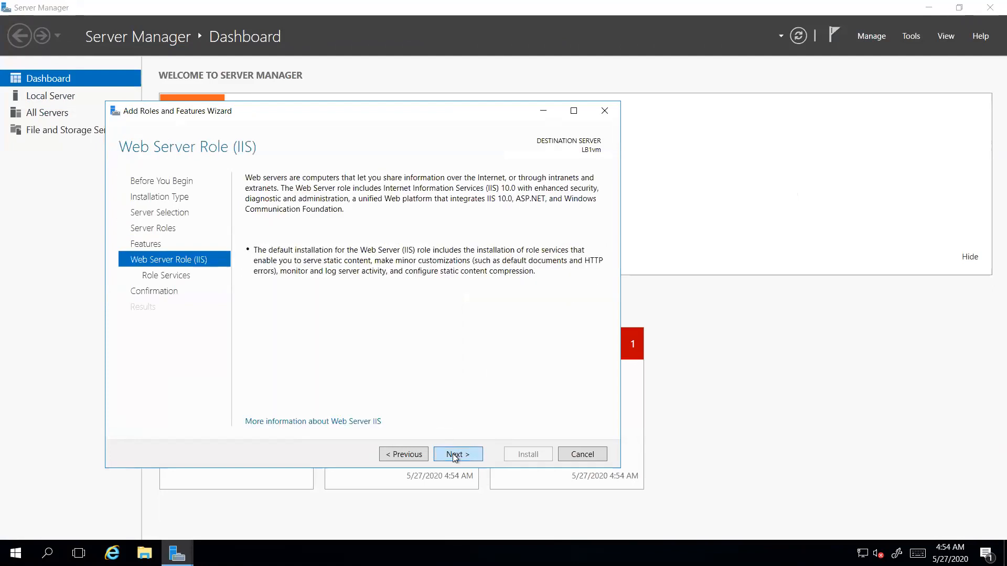
left_click(455, 456)
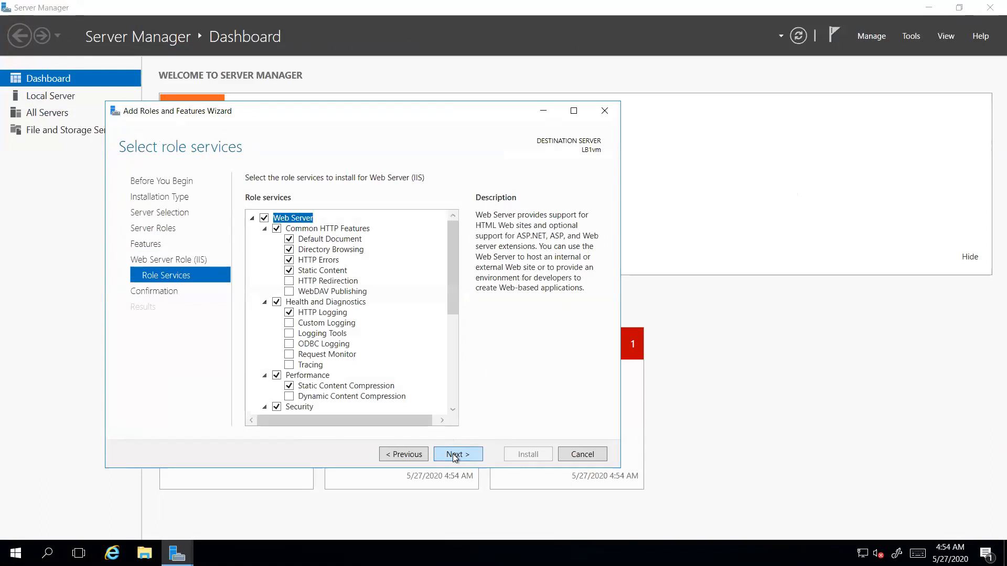
left_click(455, 456)
left_click(526, 454)
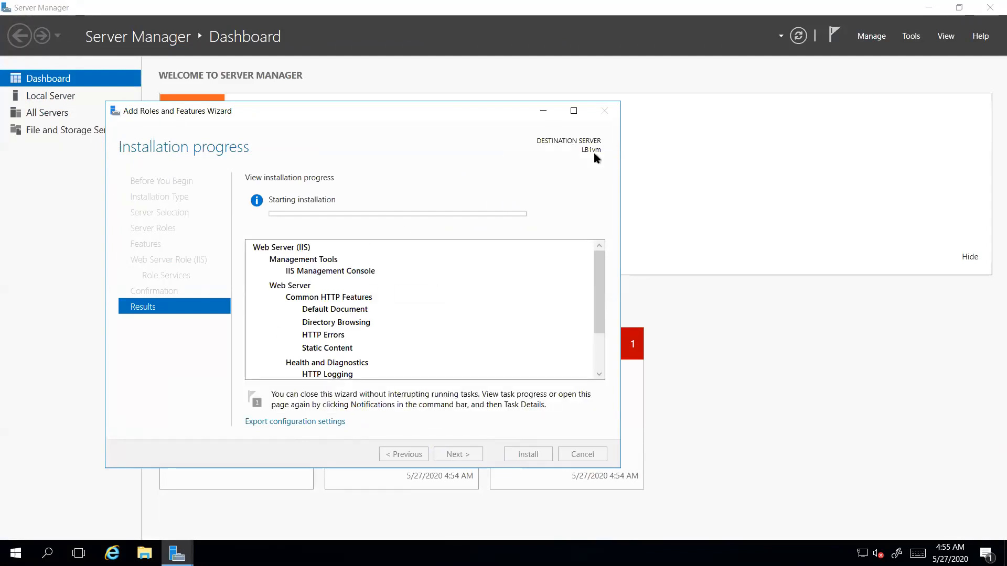
left_click(628, 9)
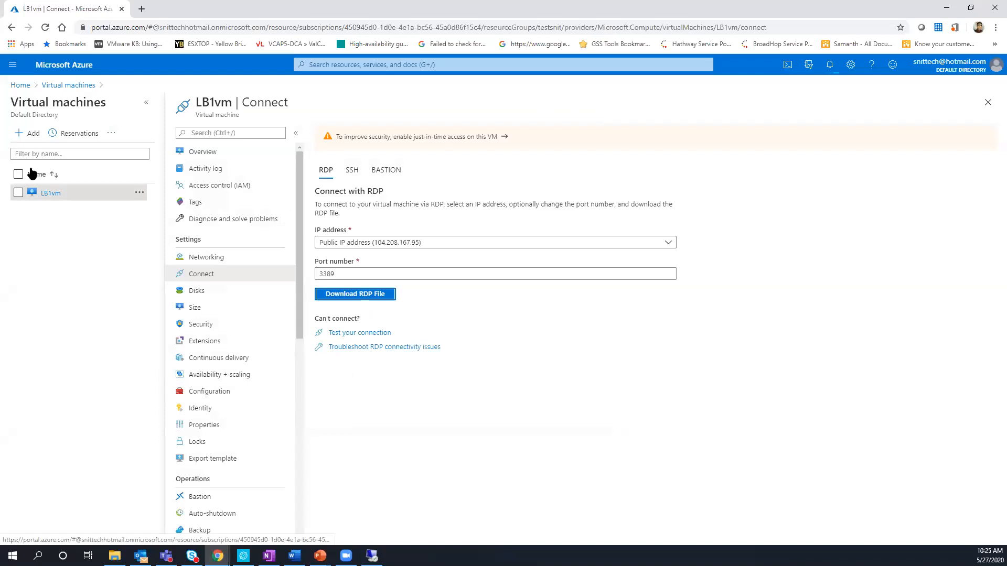
Refresh the VM list, download LBvm2's RDP file and connect, accepting the certificate warning.
left_click(59, 87)
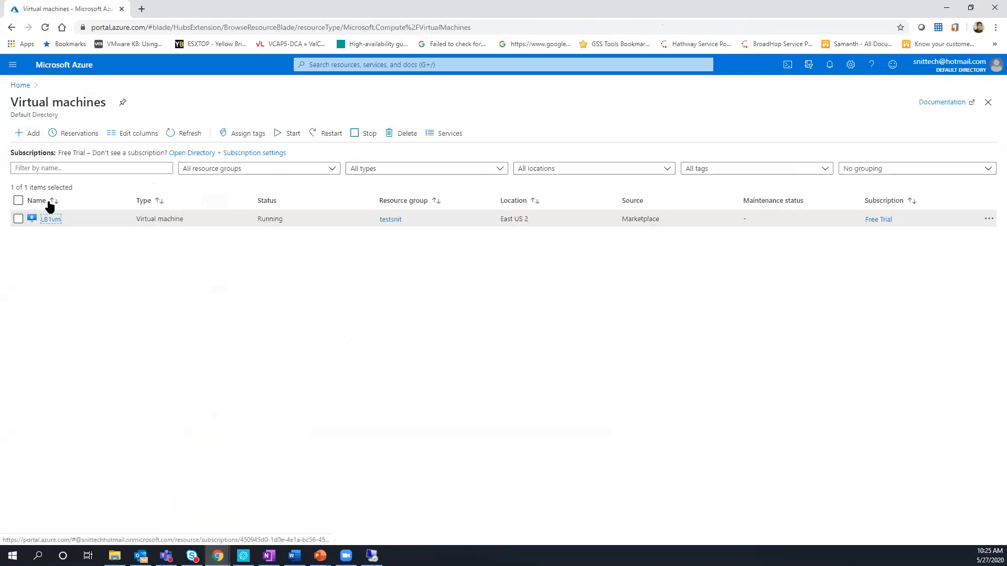
left_click(191, 136)
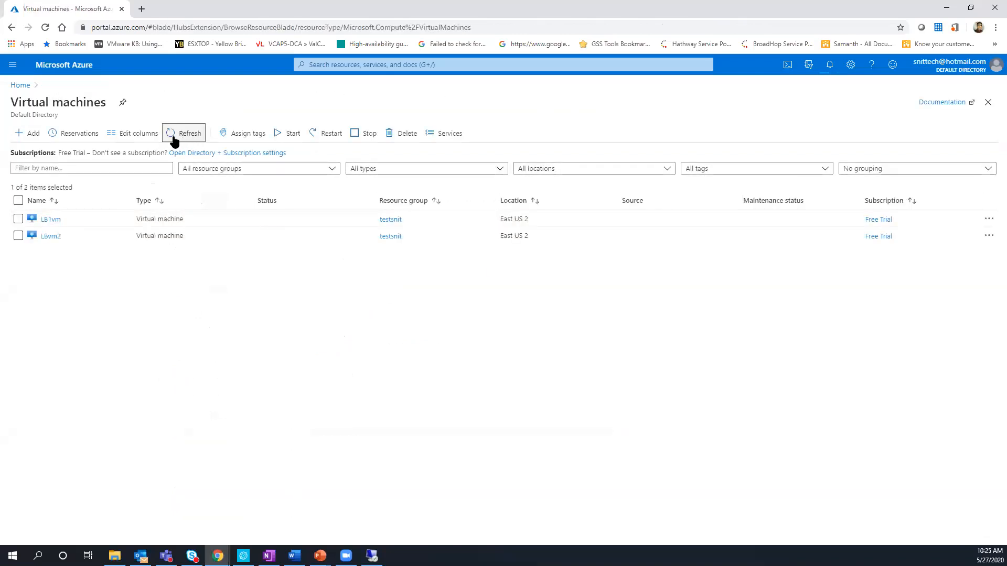
left_click(51, 237)
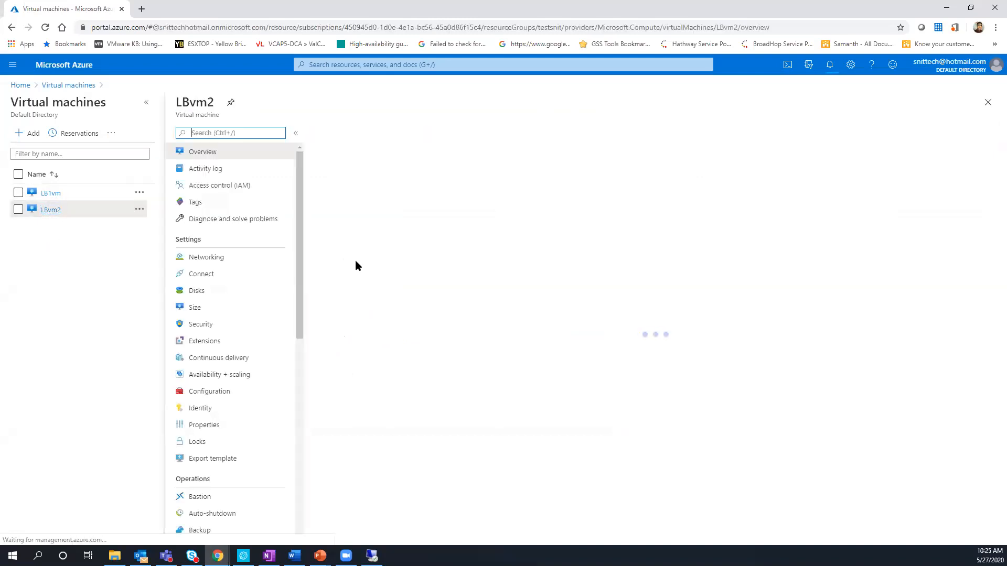
left_click(330, 135)
left_click(332, 149)
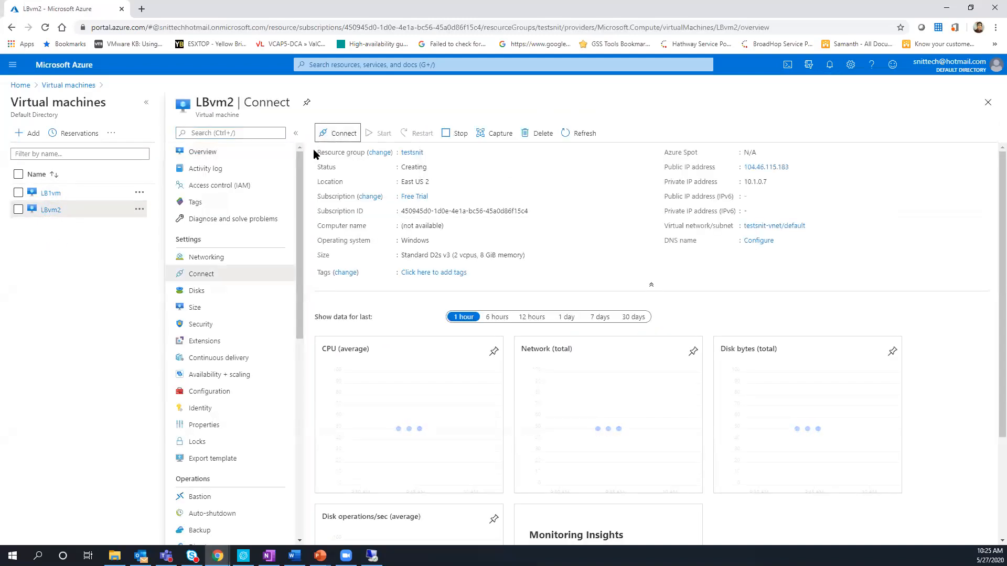
left_click(348, 296)
left_click(68, 525)
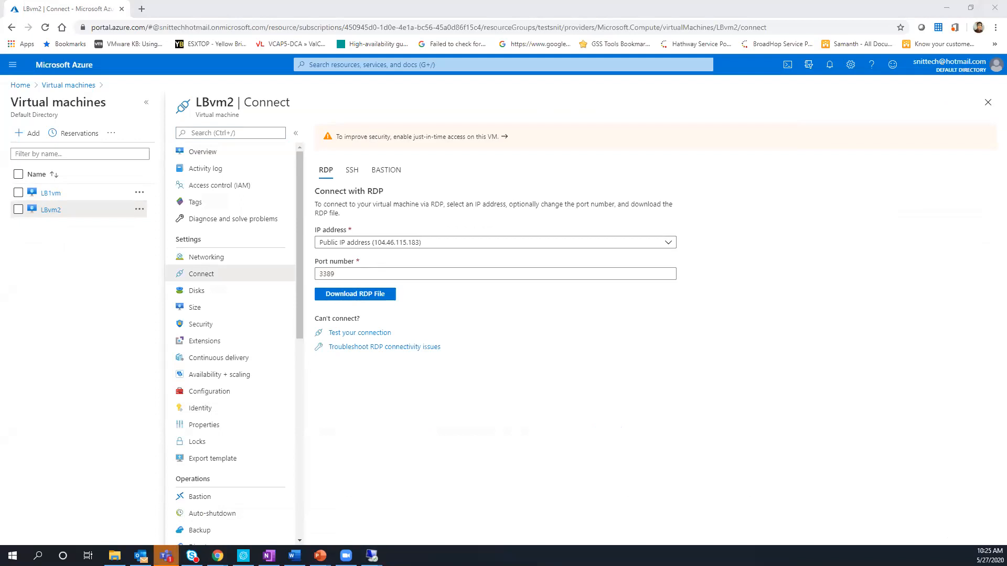
left_click(513, 403)
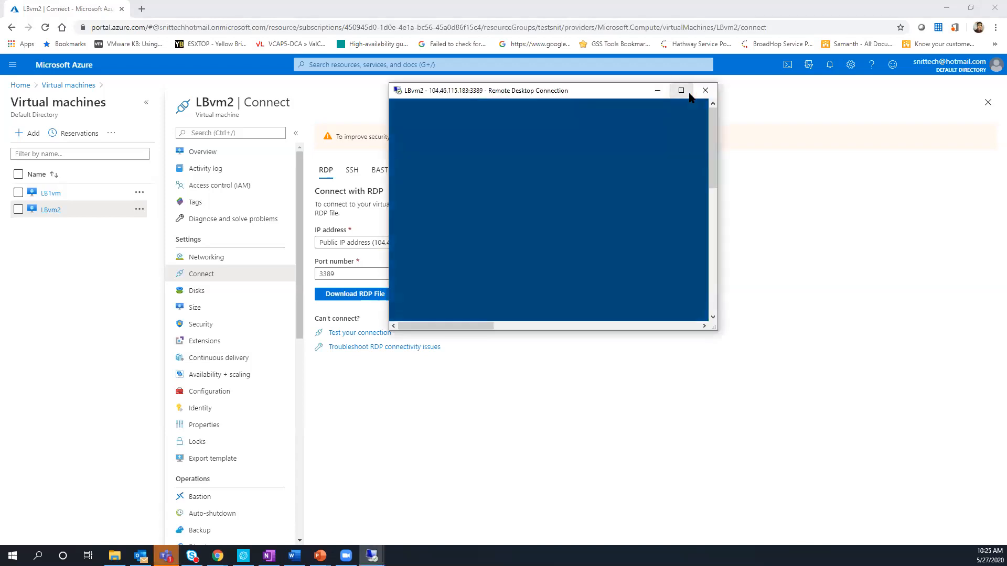
Maximize the LBvm2 Remote Desktop Connection window.
left_click(686, 91)
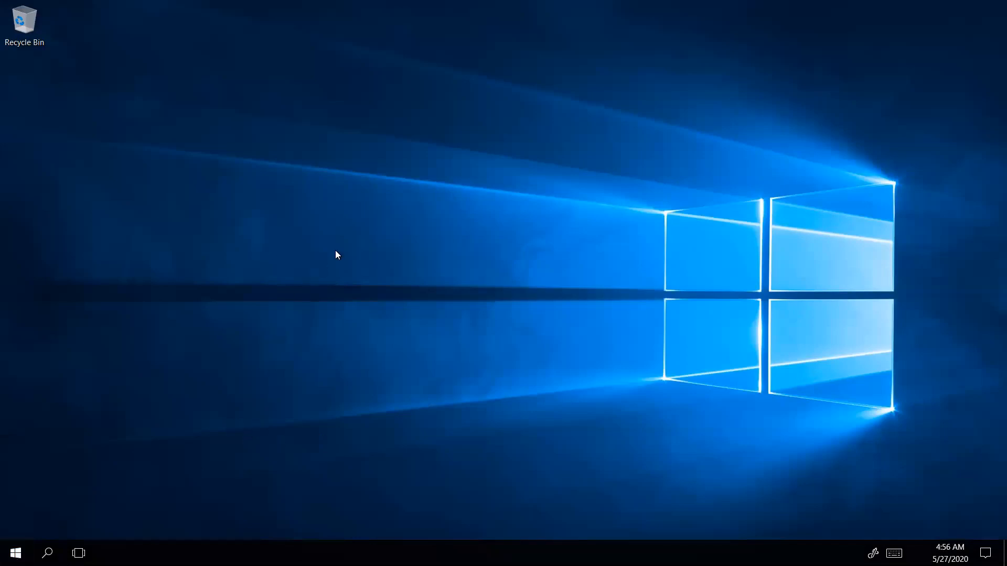
Open Server Manager on LBvm2, answering the network prompt and dismissing the inventory notice.
key("super")
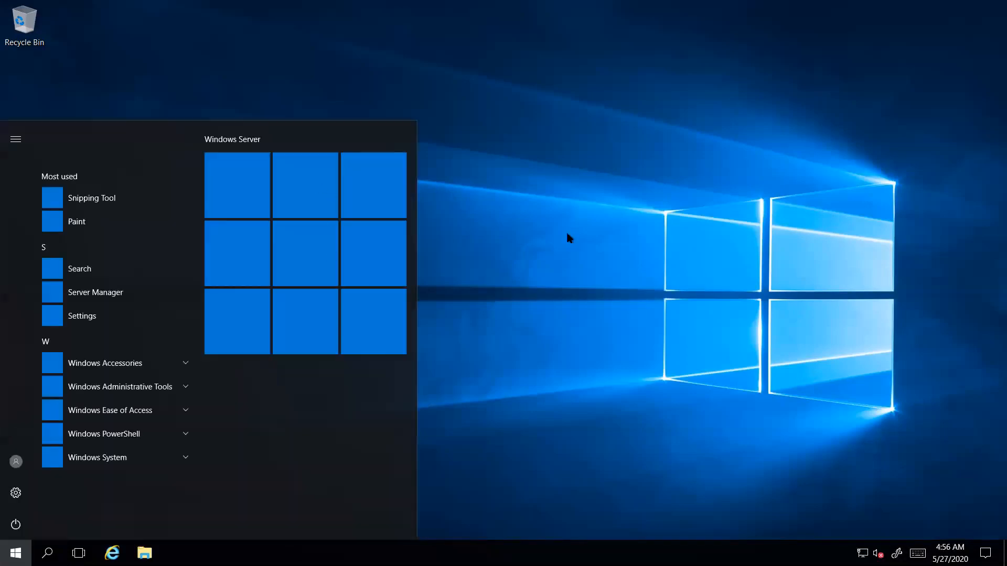
left_click(899, 244)
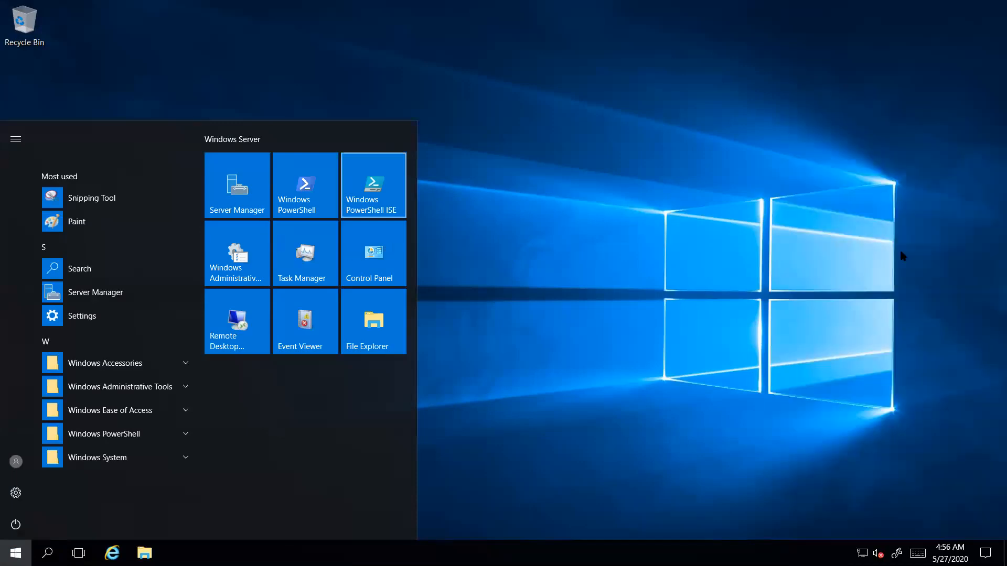
left_click(846, 312)
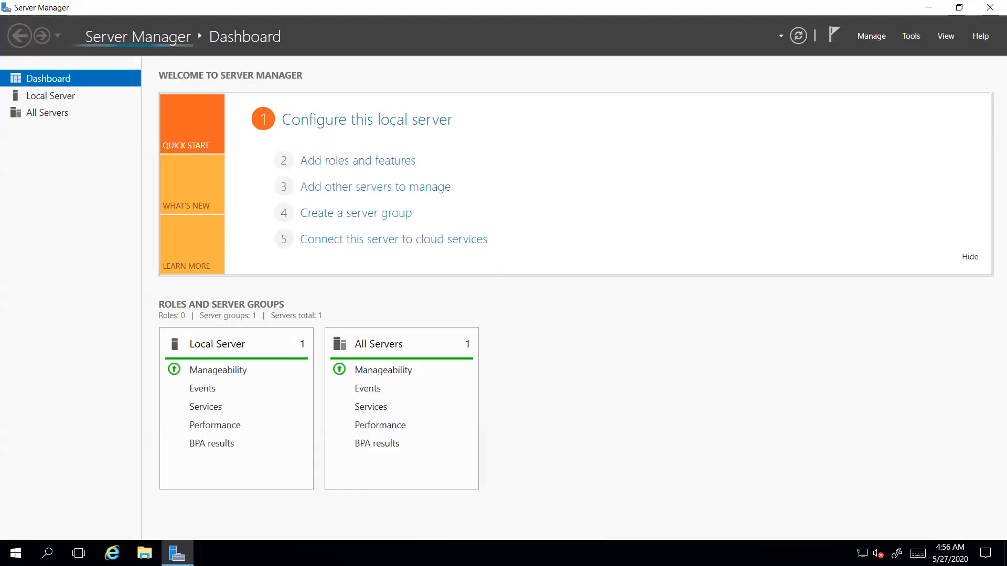
left_click(872, 35)
left_click(839, 50)
left_click(587, 316)
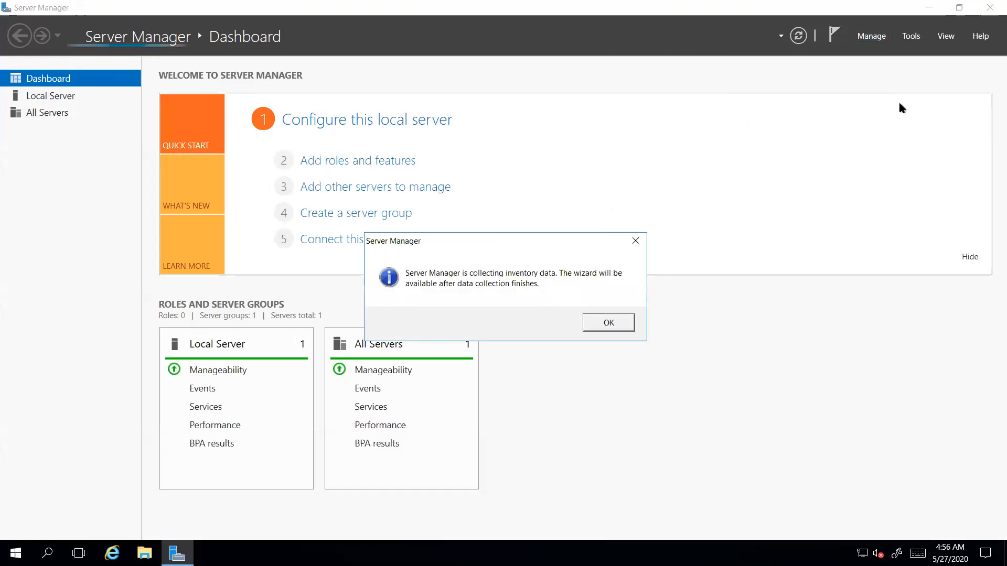
Open Add Roles and Features on LBvm2 and continue with role-based installation to server roles.
left_click(879, 42)
left_click(848, 52)
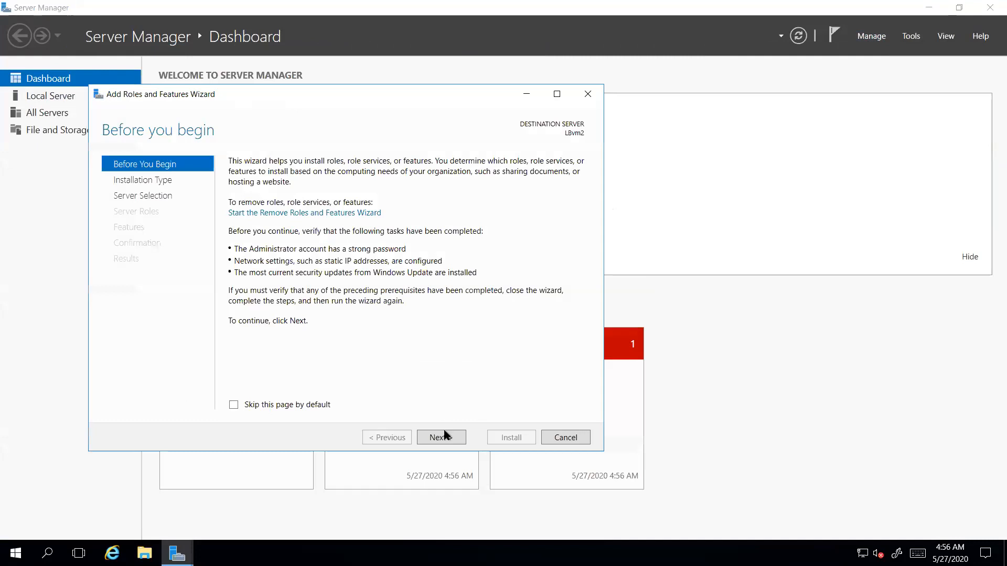
left_click(454, 440)
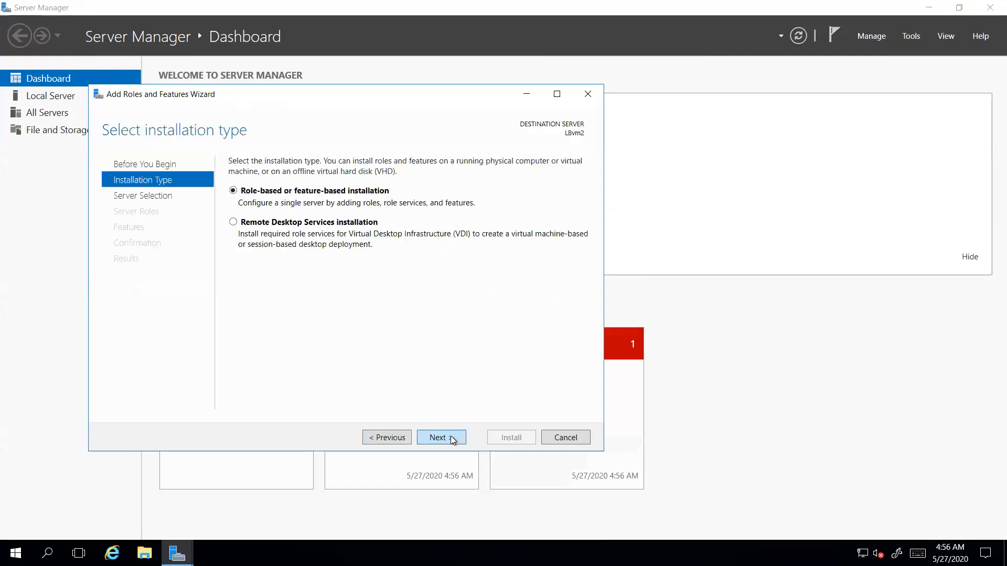
left_click(440, 437)
left_click(440, 437)
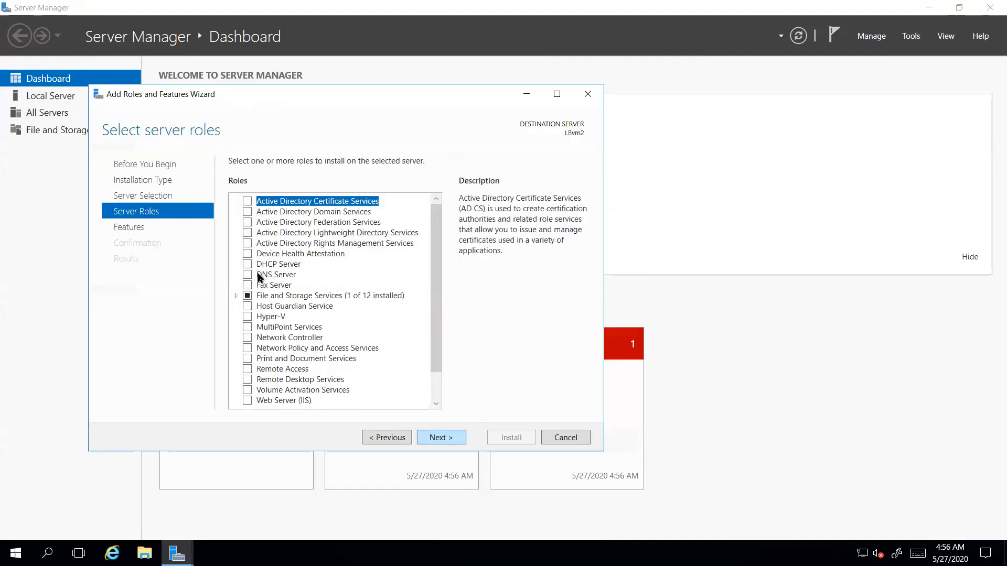
Select Web Server (IIS) with its management tools and default role services, and install.
left_click(247, 400)
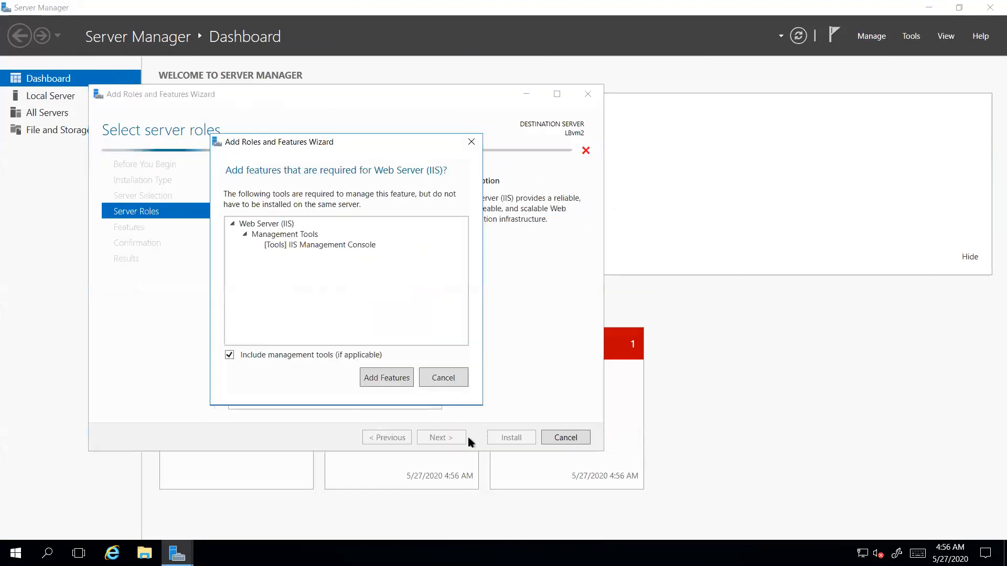
left_click(396, 385)
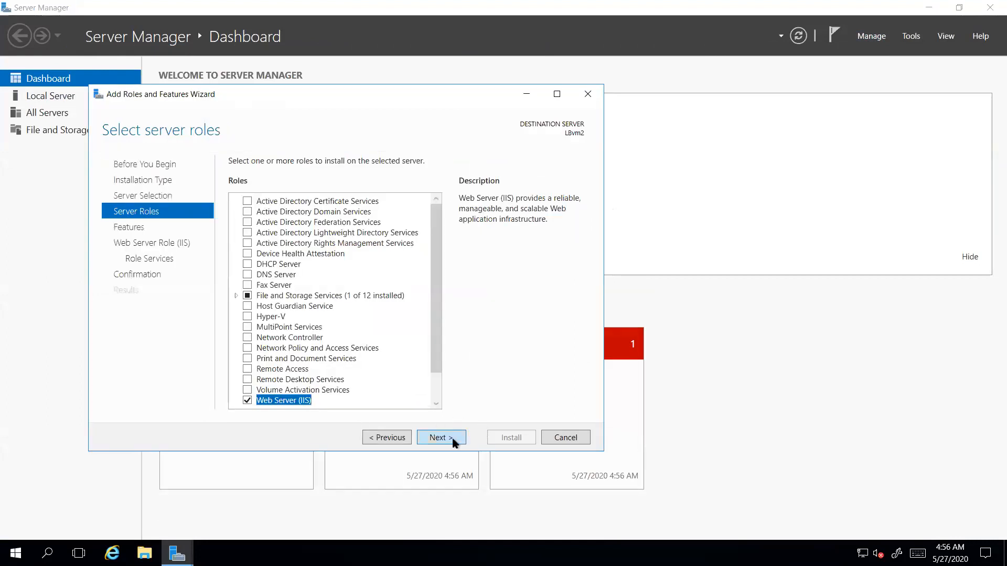
left_click(440, 438)
left_click(441, 437)
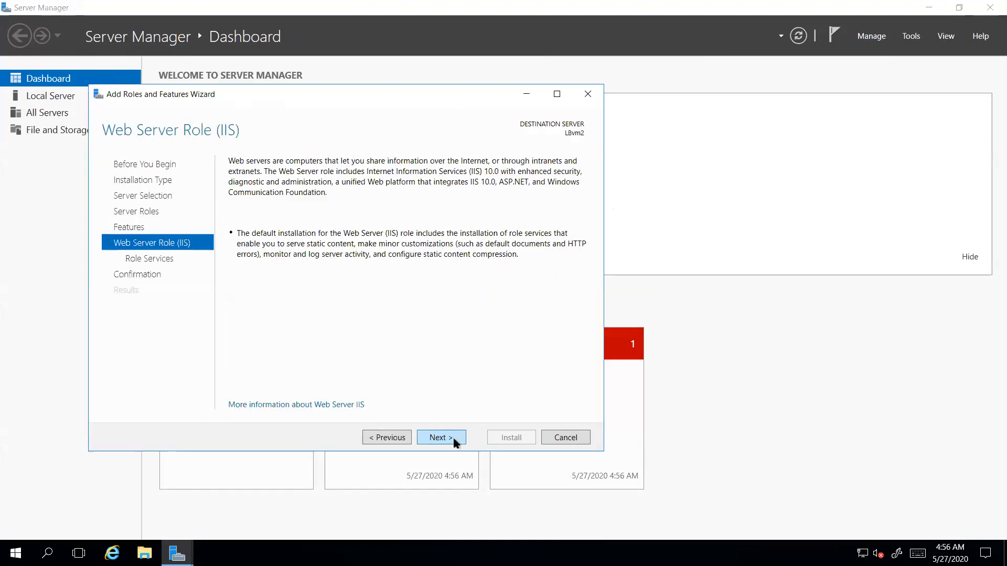
left_click(441, 437)
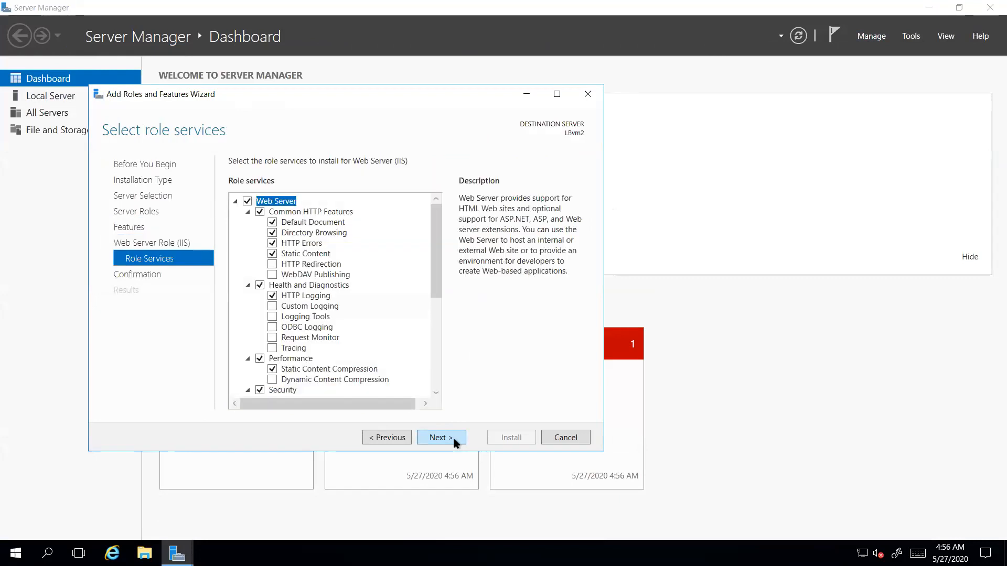
left_click(454, 442)
left_click(510, 442)
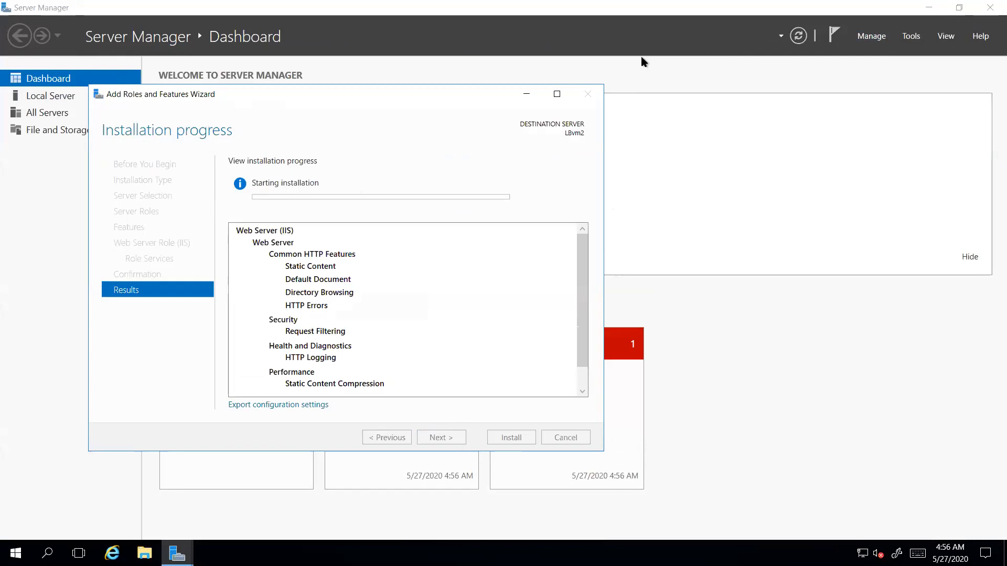
left_click(634, 6)
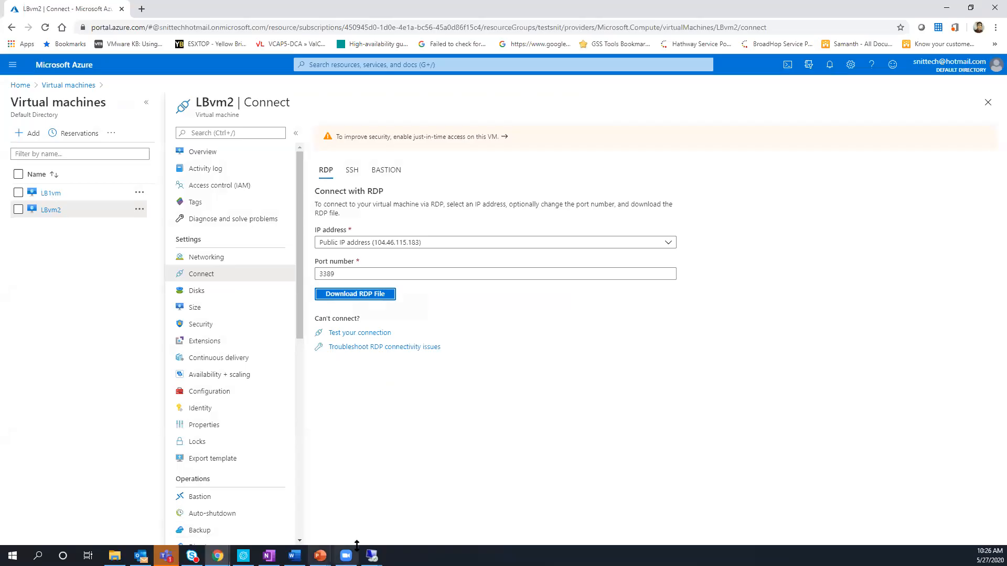
Close the finished IIS installation wizard in the LB1vm session.
mouse_move(372, 556)
left_click(326, 520)
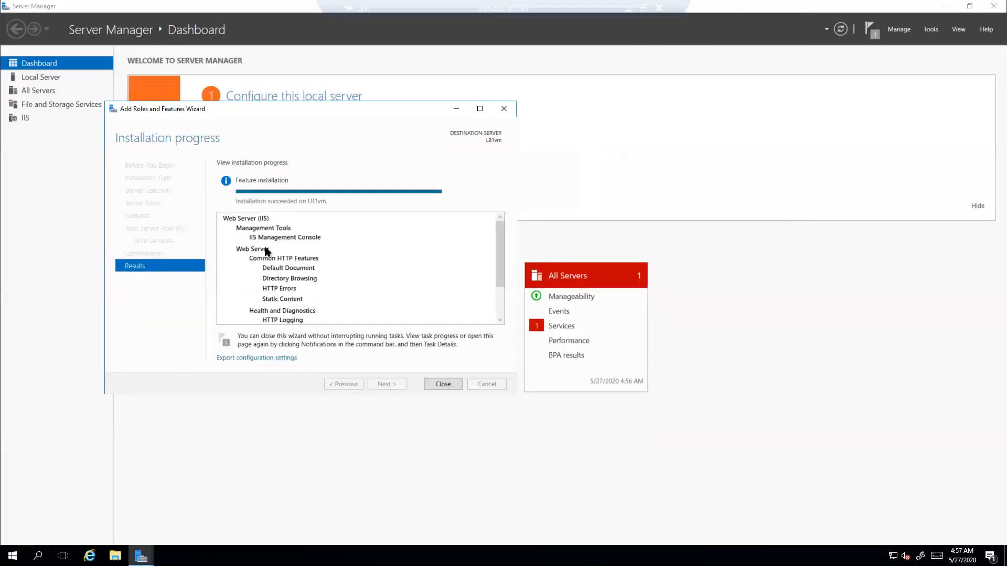
left_click(442, 385)
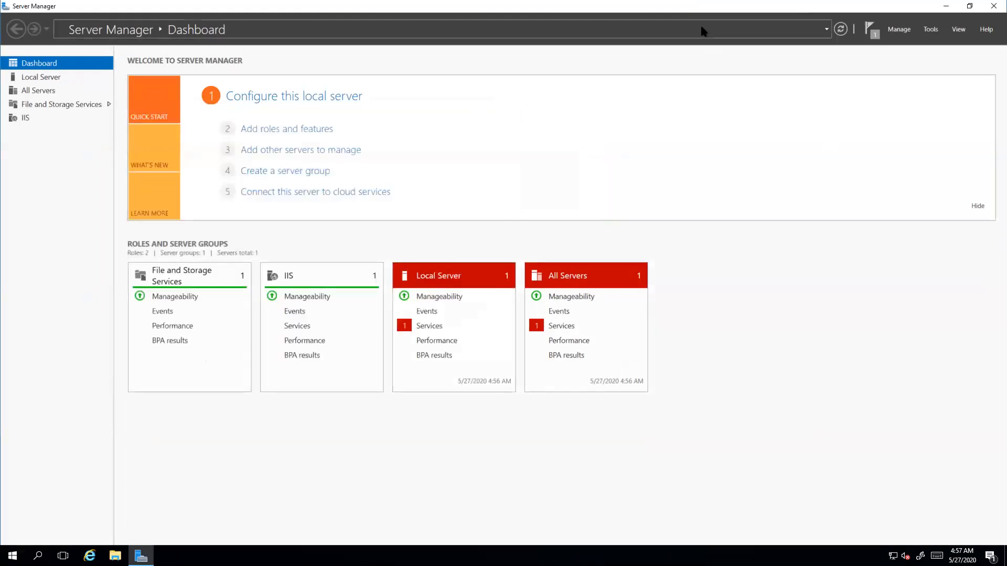
left_click(628, 9)
Return to the LBvm2 session and close its wizard once IIS installation succeeds.
left_click(371, 556)
left_click(445, 518)
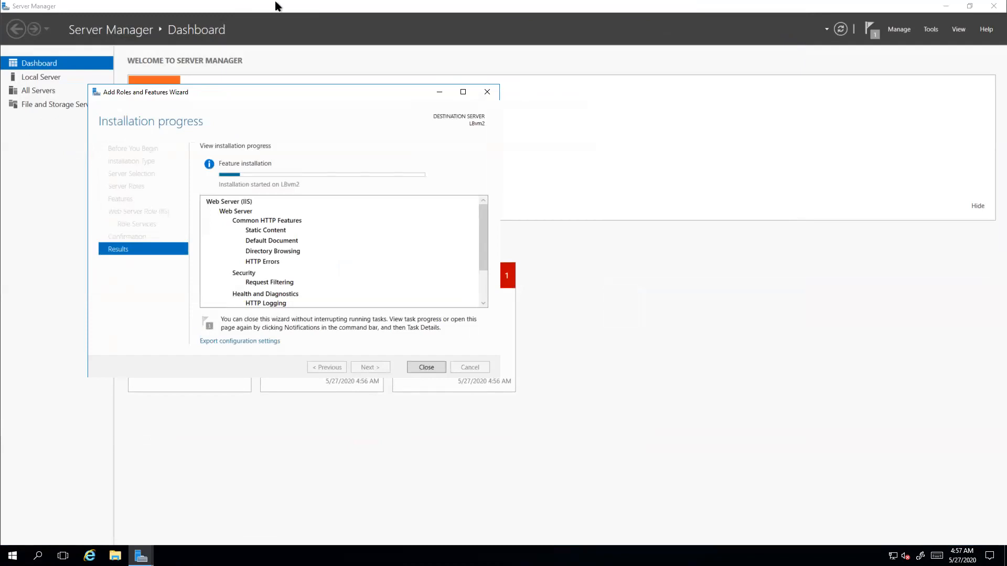
mouse_move(278, 6)
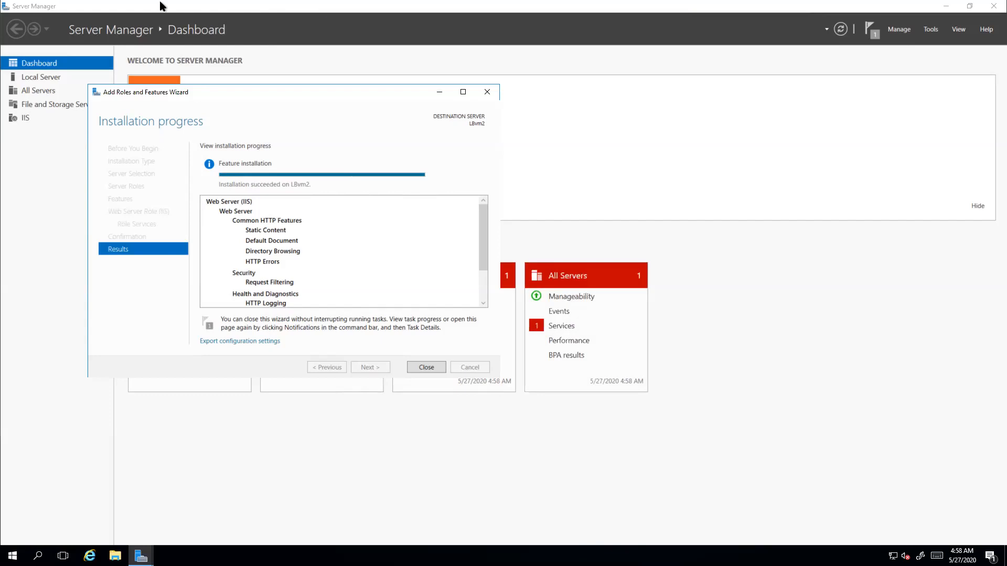
key("Return")
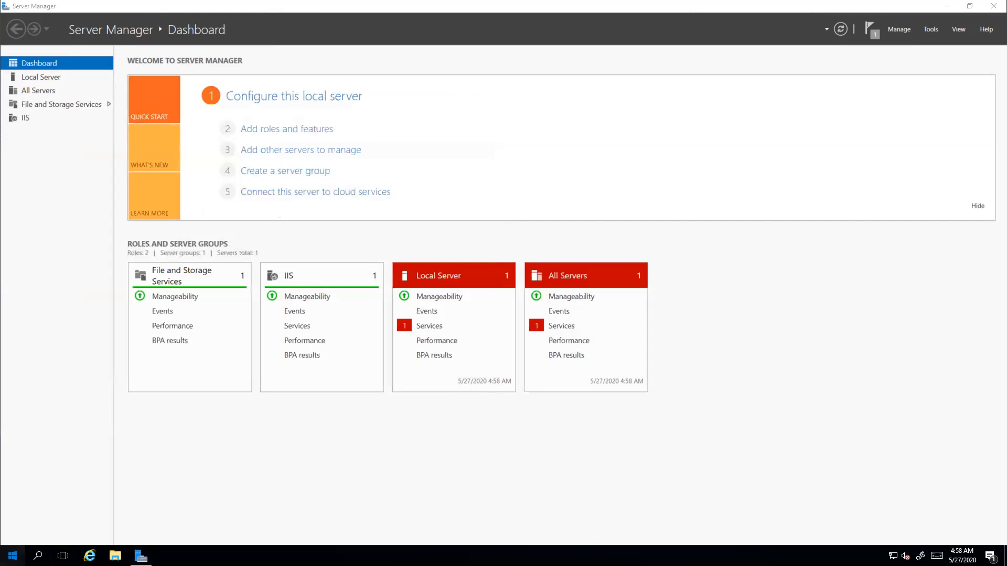
Run ipconfig in a new Command Prompt on LBvm2.
key("super")
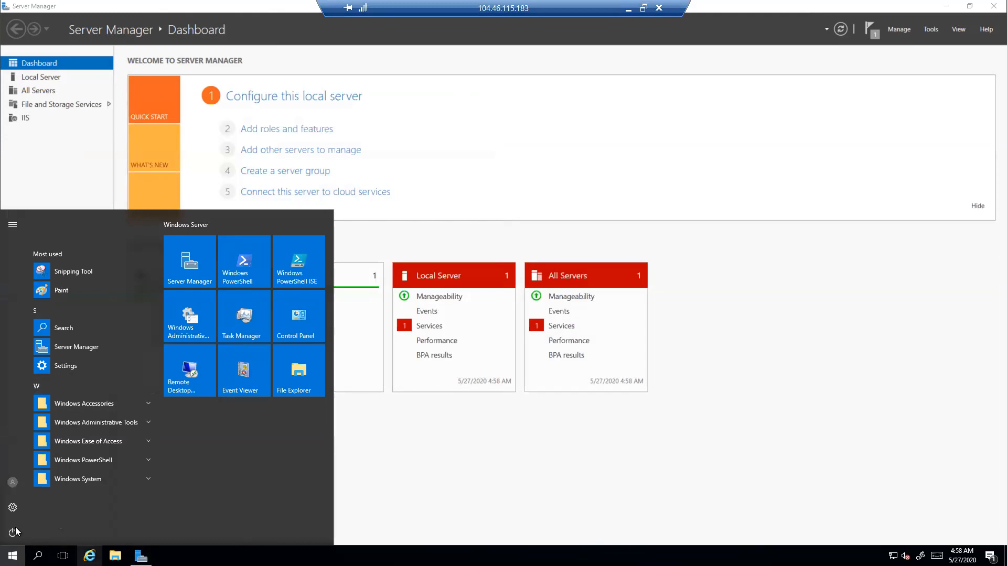
right_click(12, 555)
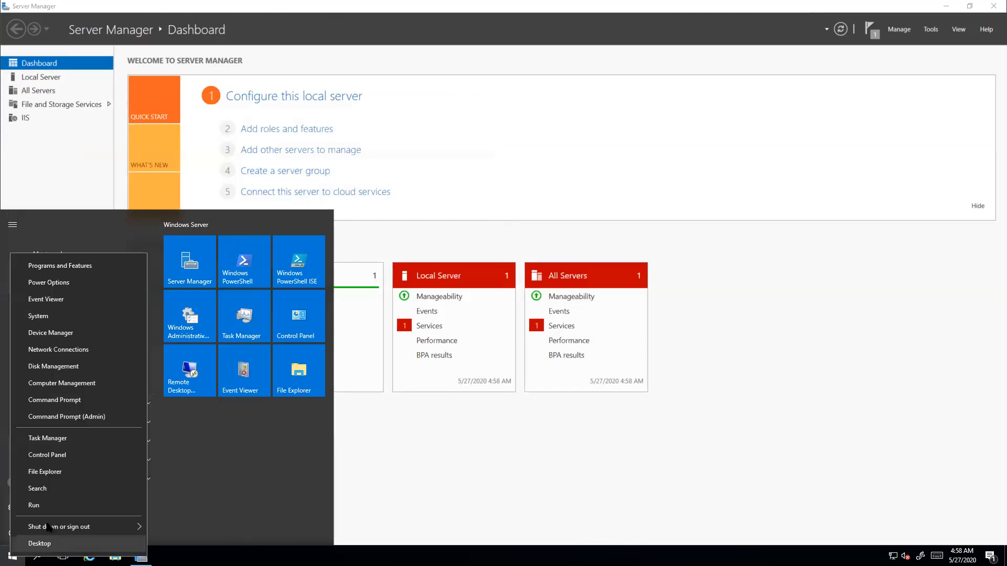
left_click(48, 508)
type("cmd")
key("Return")
type("ipconfig")
key("Return")
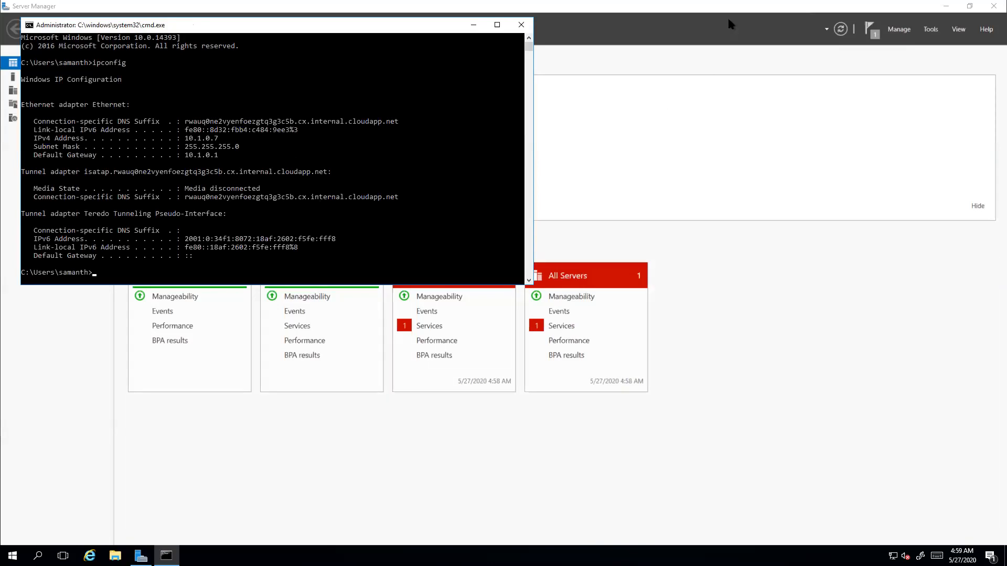
Switch to the LB1vm session and run ipconfig in a Command Prompt there too.
left_click(641, 6)
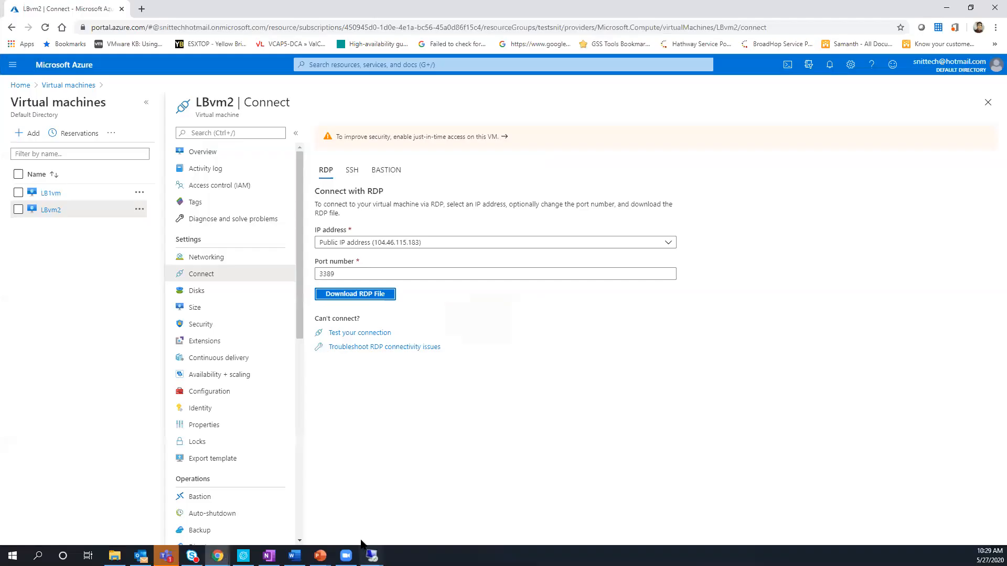
mouse_move(372, 556)
left_click(348, 514)
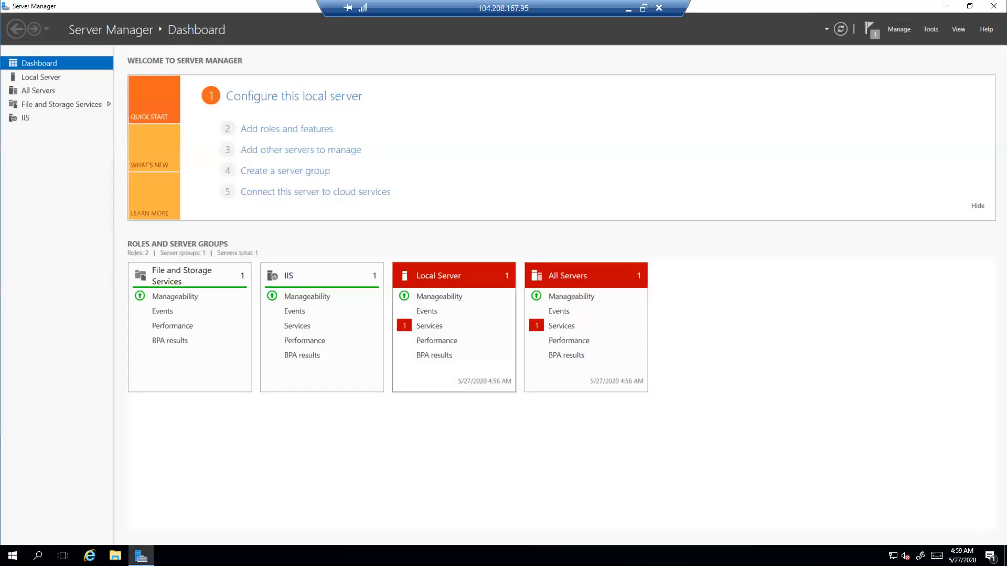
right_click(12, 556)
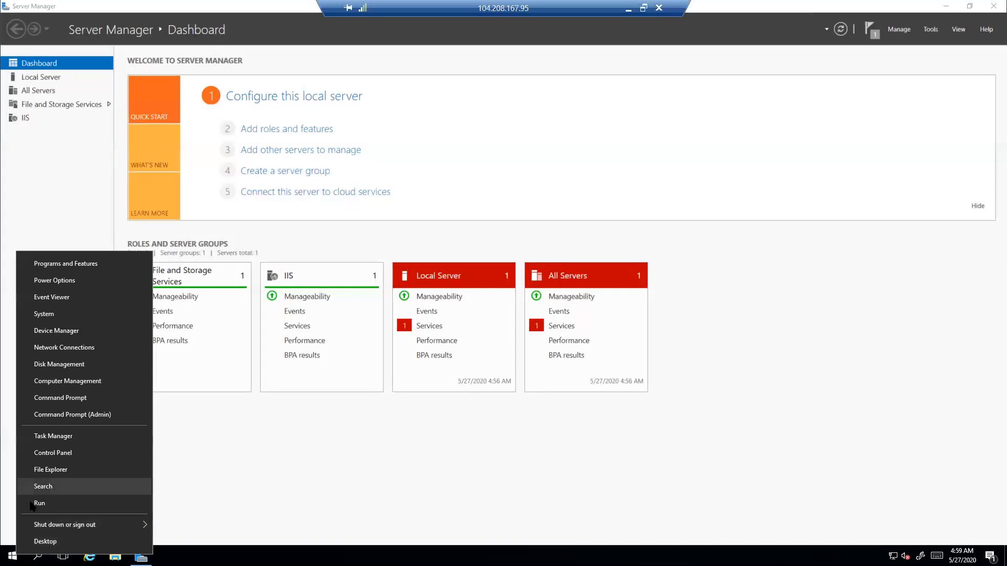
left_click(33, 503)
type("cmd")
key("Return")
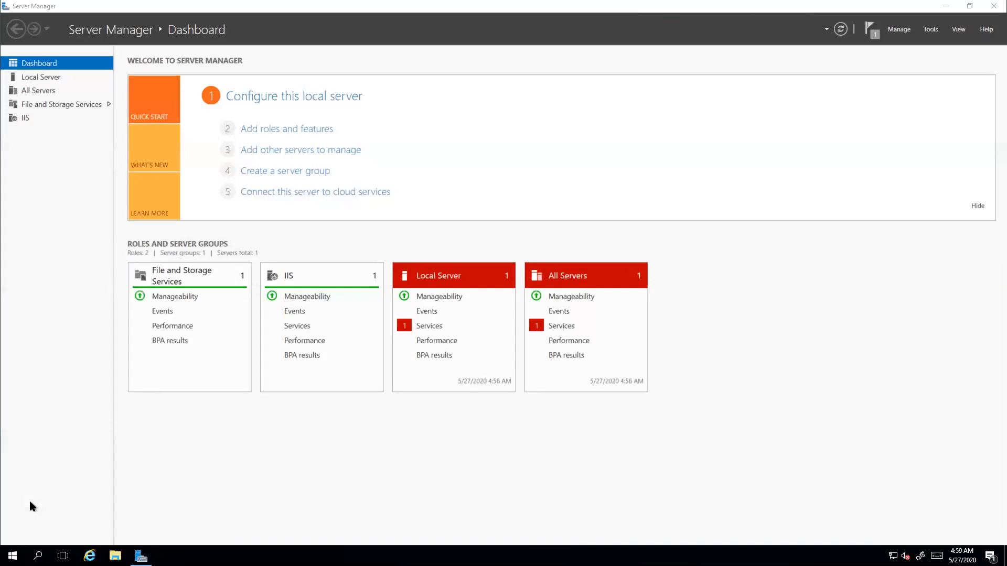
type("ipconfig")
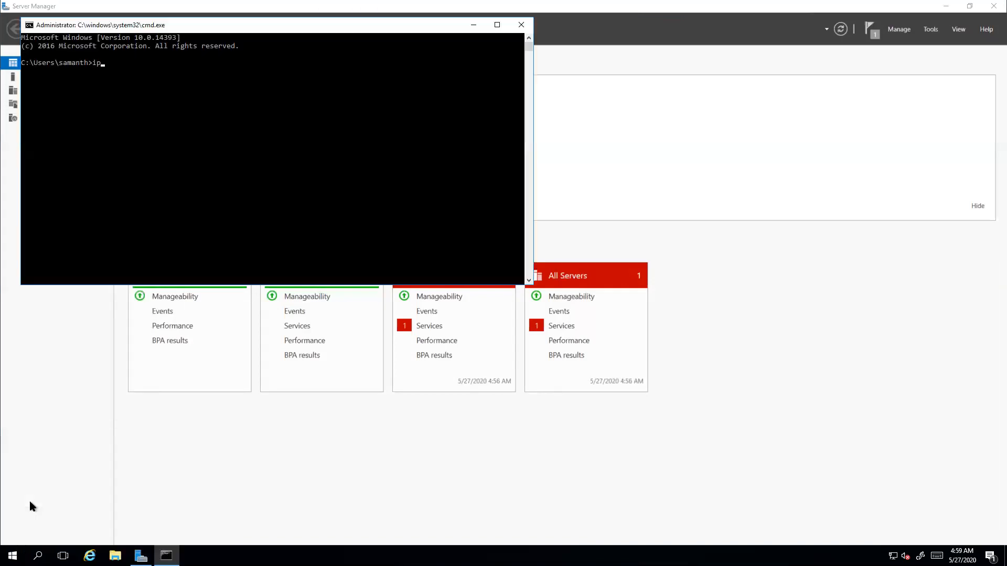
key("Return")
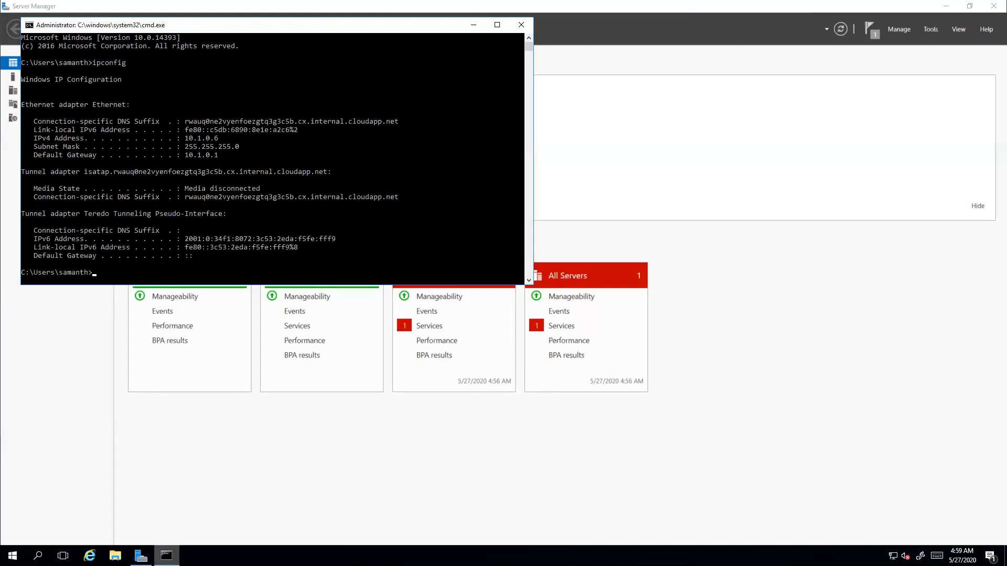
Navigate File Explorer to the C:\inetpub\wwwroot folder.
left_click(115, 555)
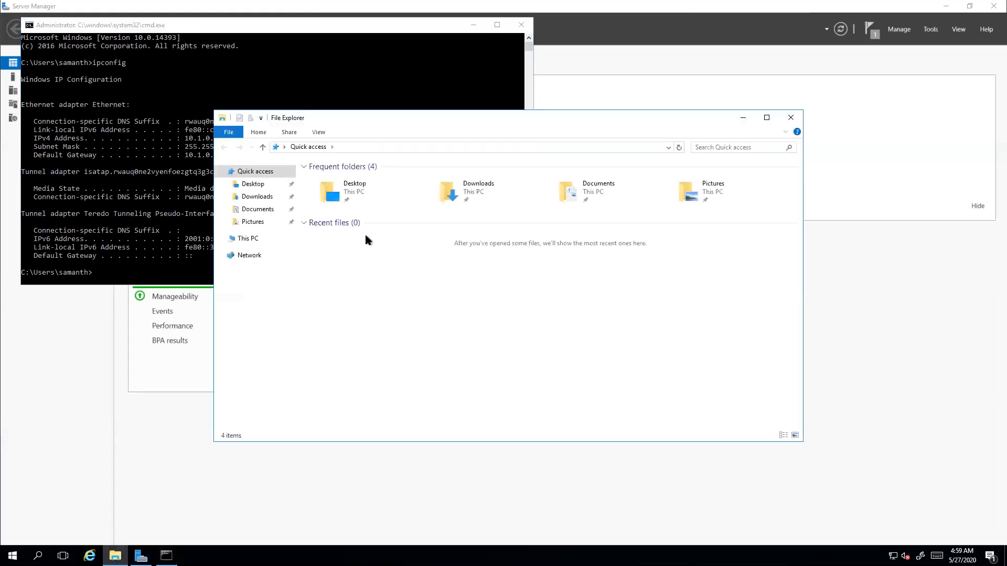
left_click(251, 239)
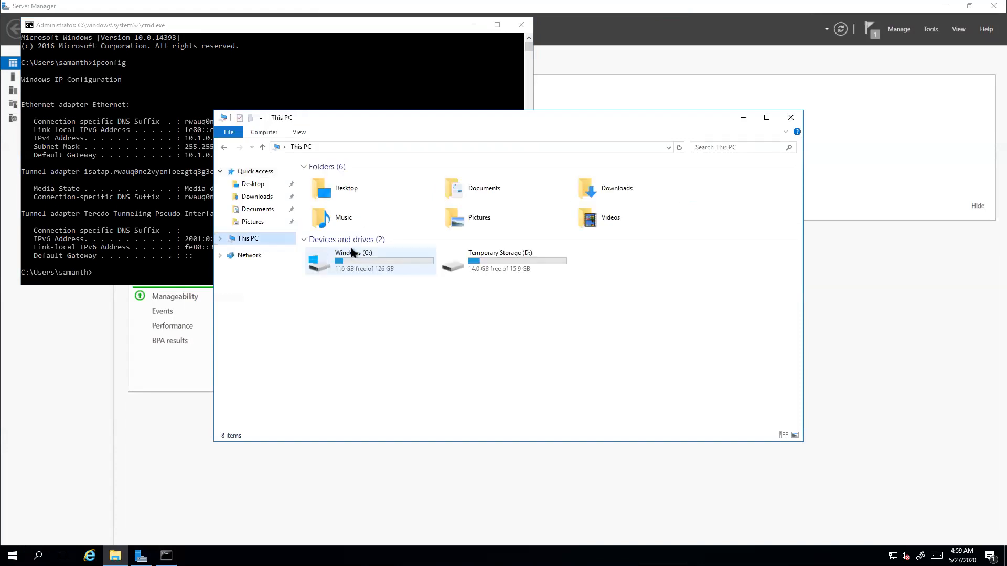
double_click(347, 266)
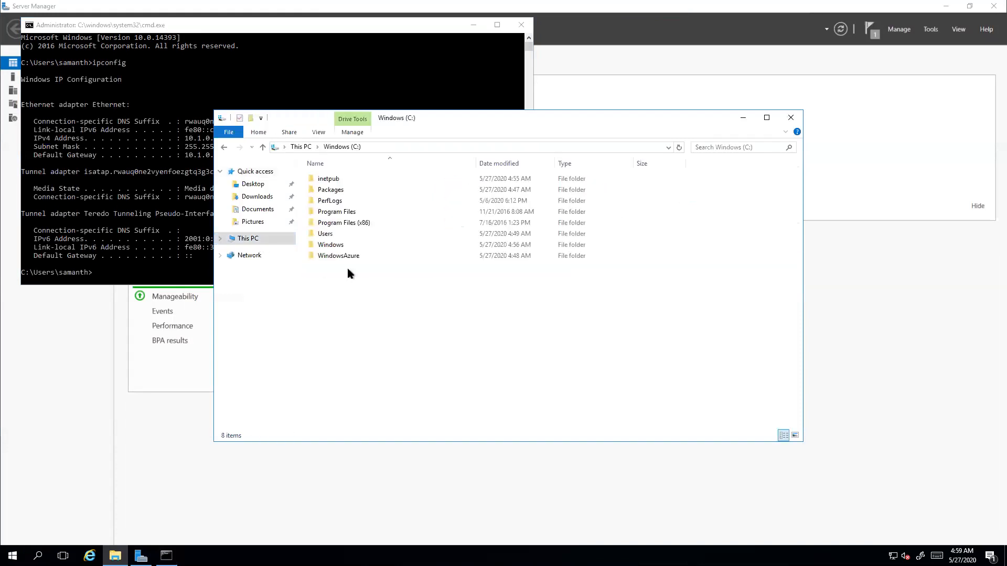
left_click(337, 179)
double_click(337, 179)
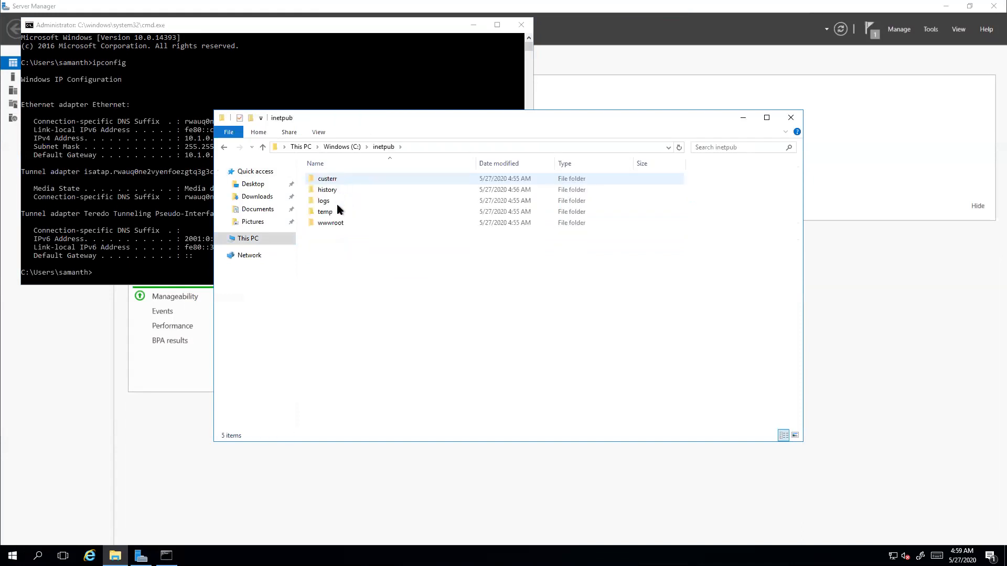
double_click(337, 223)
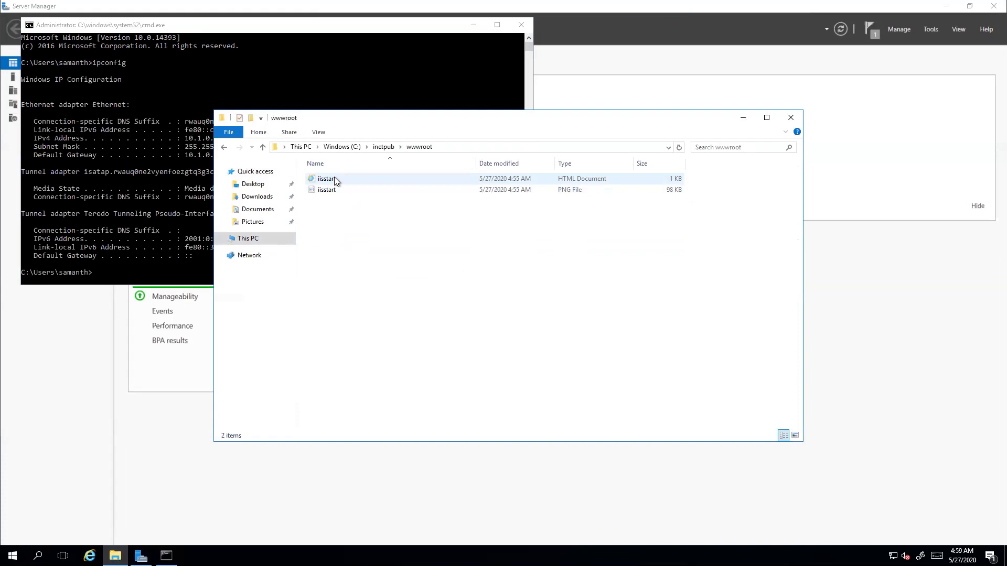
Create a new text document in wwwroot named hello and open it in Notepad.
right_click(335, 294)
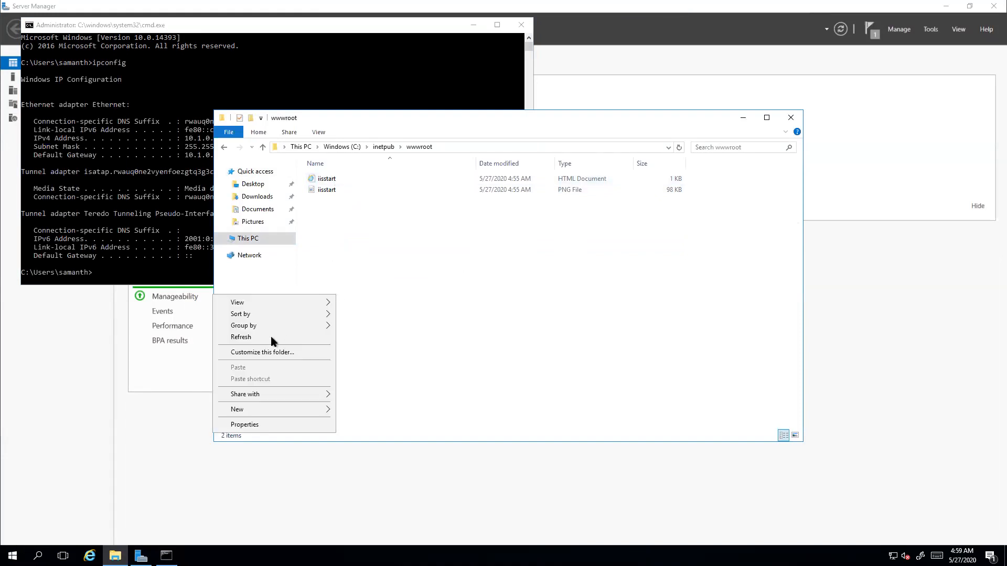
mouse_move(265, 410)
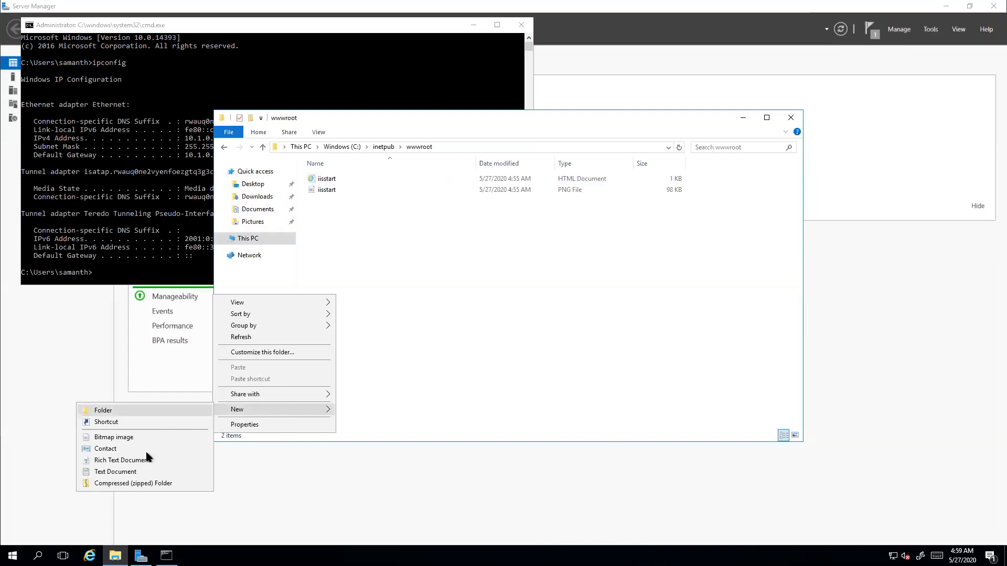
left_click(140, 470)
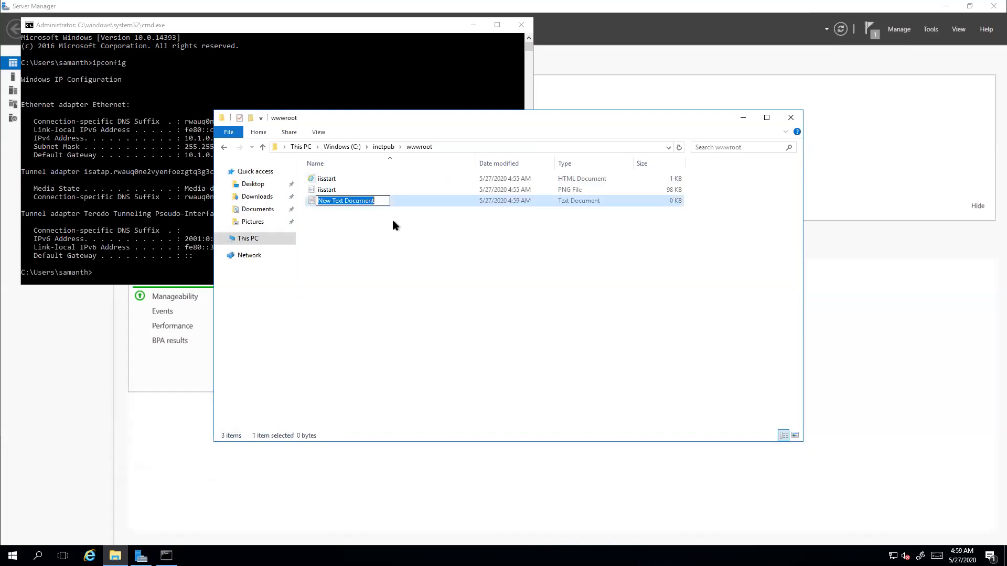
left_click(401, 199)
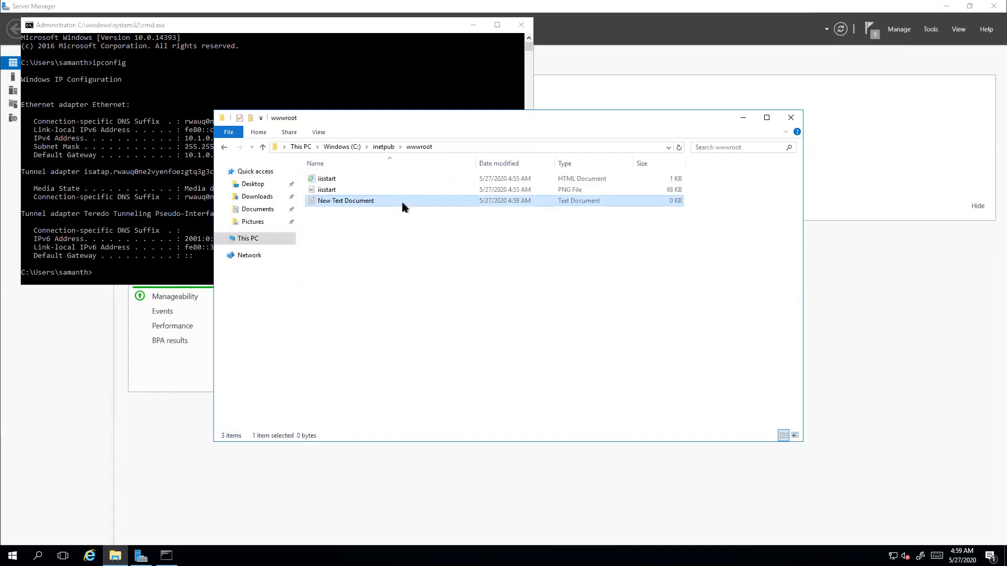
right_click(401, 200)
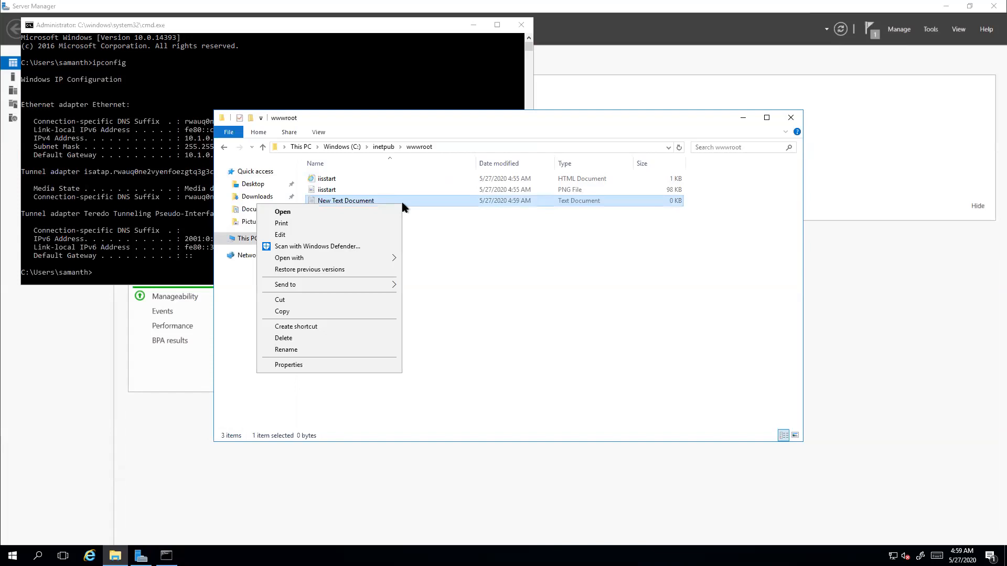
left_click(306, 351)
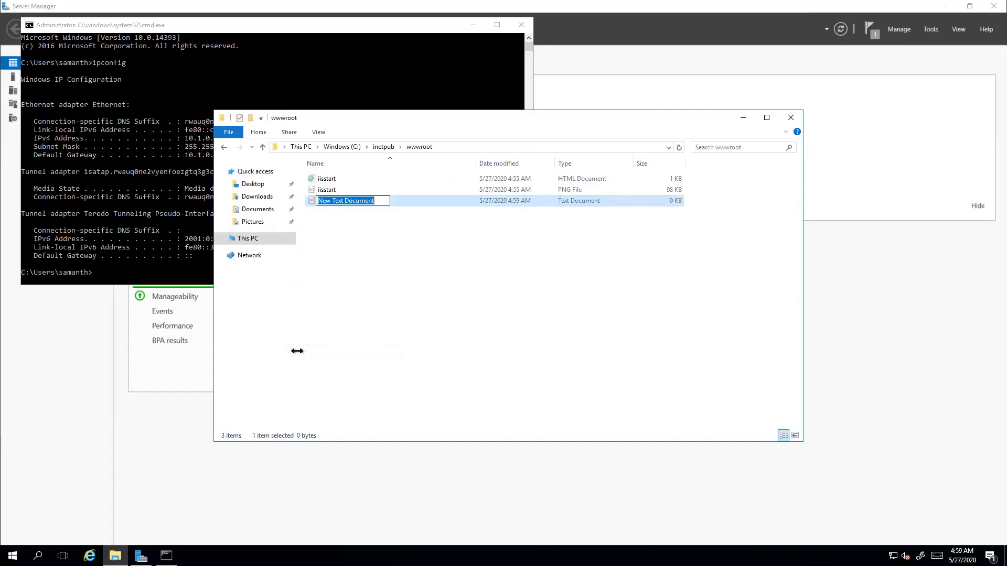
type("hello")
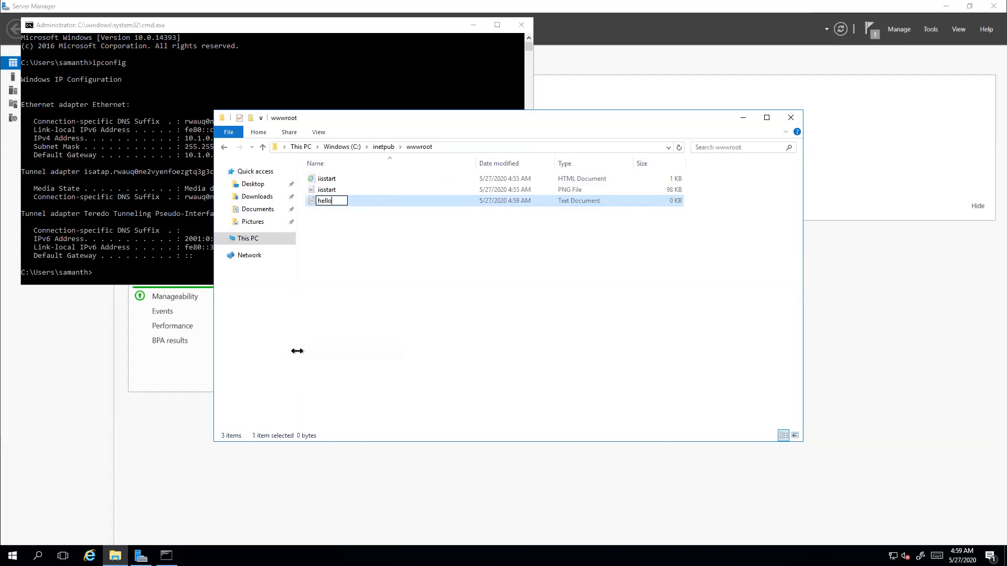
left_click(401, 251)
double_click(332, 178)
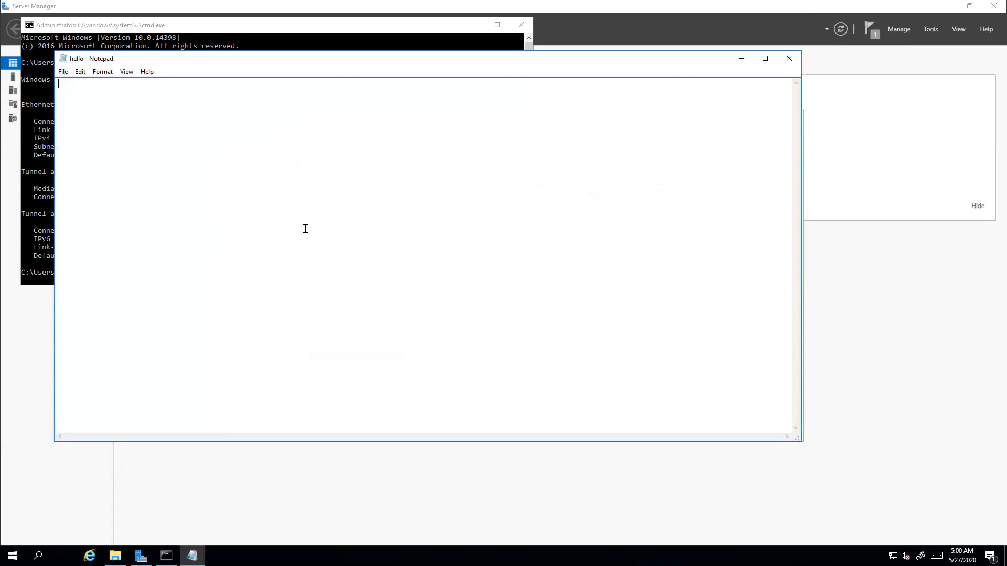
Type the heading '<h2>This pageis served from Web server 1<h2>' into hello, fixing a typo.
type("<>")
type("h")
type("2")
type("This")
type(" pageis serve")
type("red")
key("BackSpace")
key("BackSpace")
key("BackSpace")
type("ed from Web server 1")
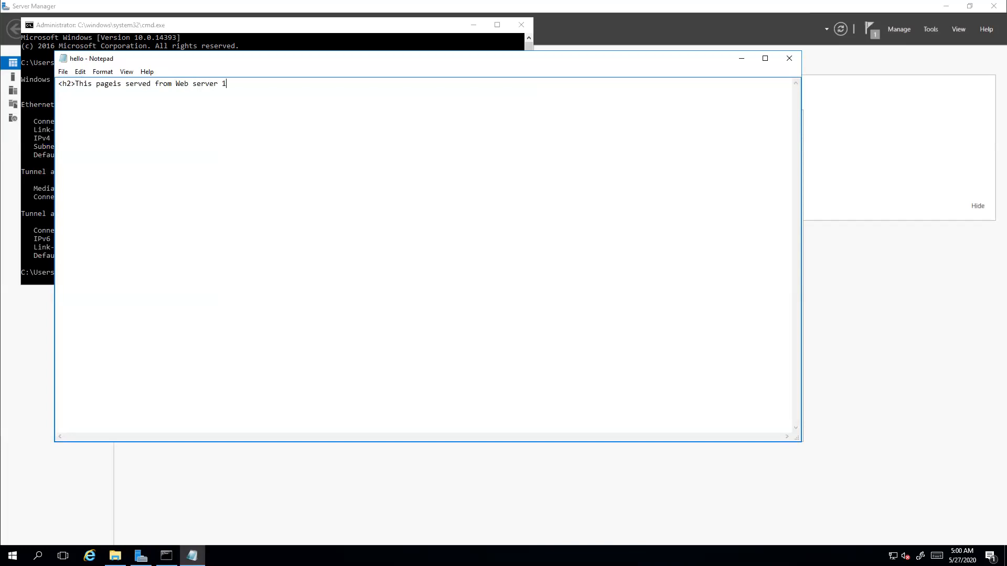
type("<>h2>")
Save the hello note and close Notepad.
left_click(63, 71)
left_click(32, 108)
left_click(788, 58)
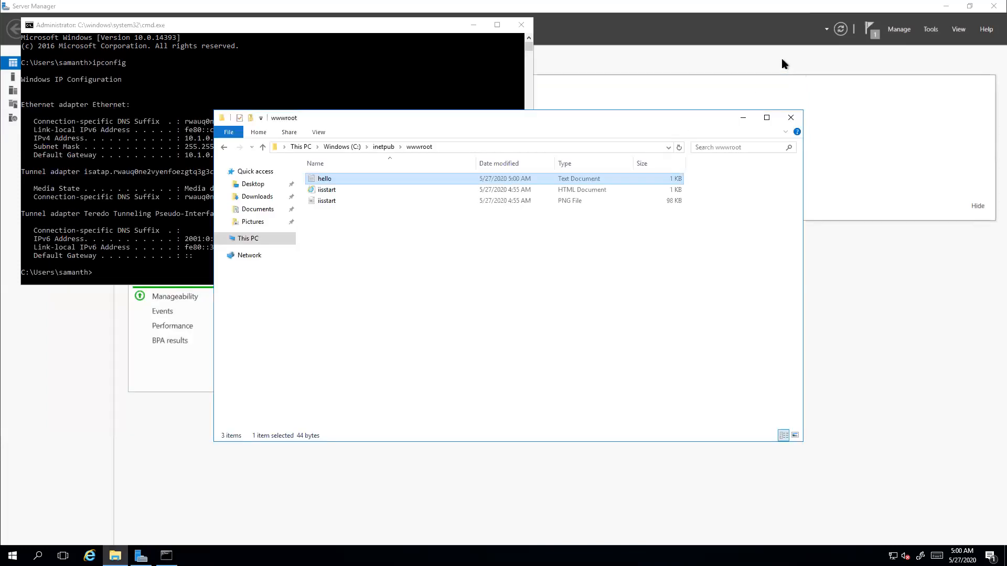
Rename the hello file to hello.htm in wwwroot.
left_click(328, 180)
left_click(339, 177)
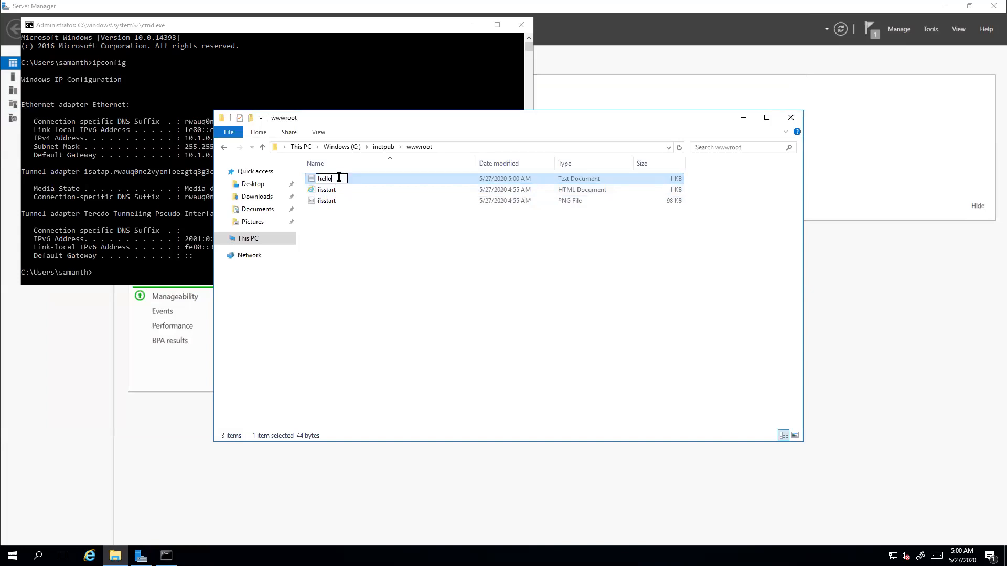
type(".htm")
key("Return")
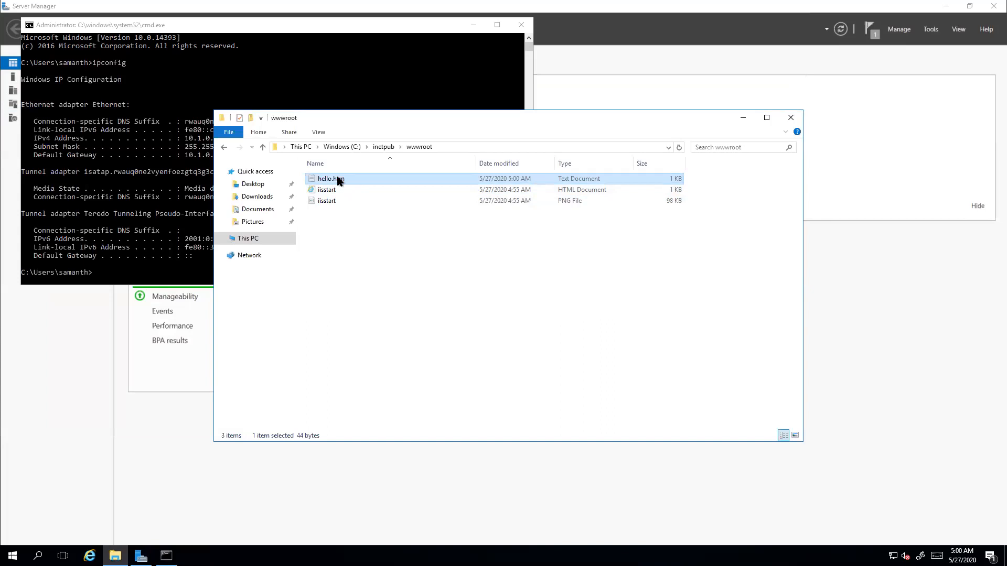
left_click(327, 260)
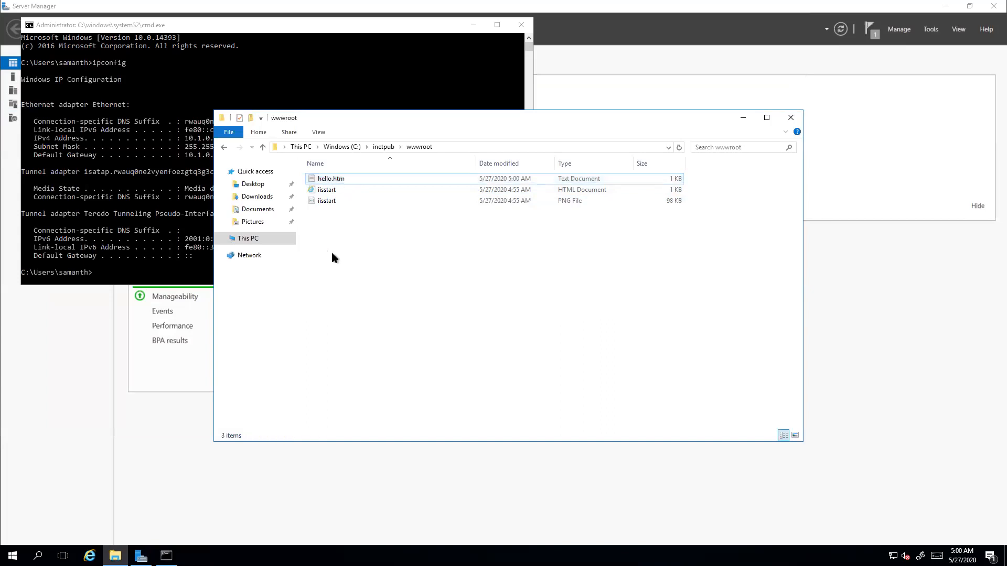
right_click(327, 191)
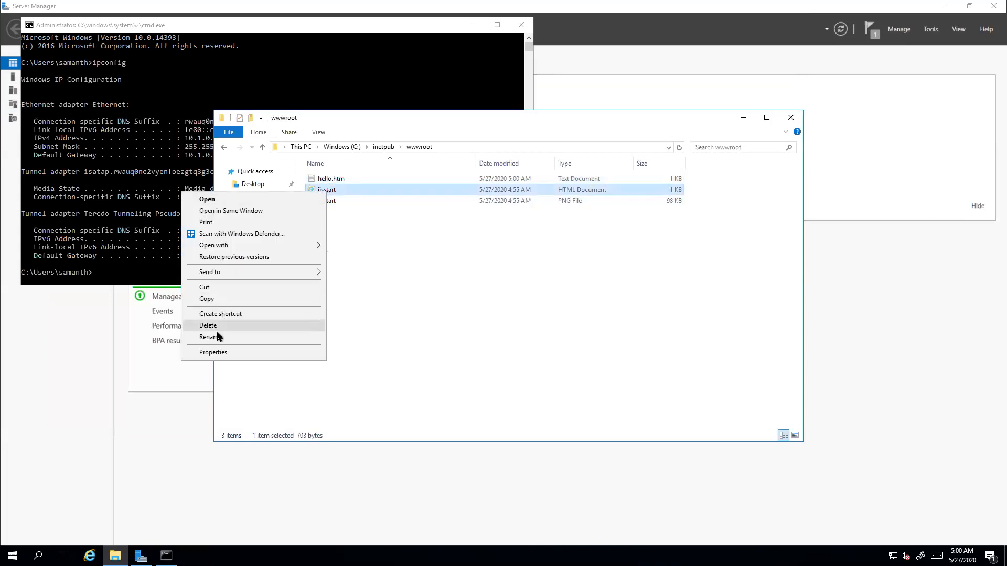
left_click(231, 199)
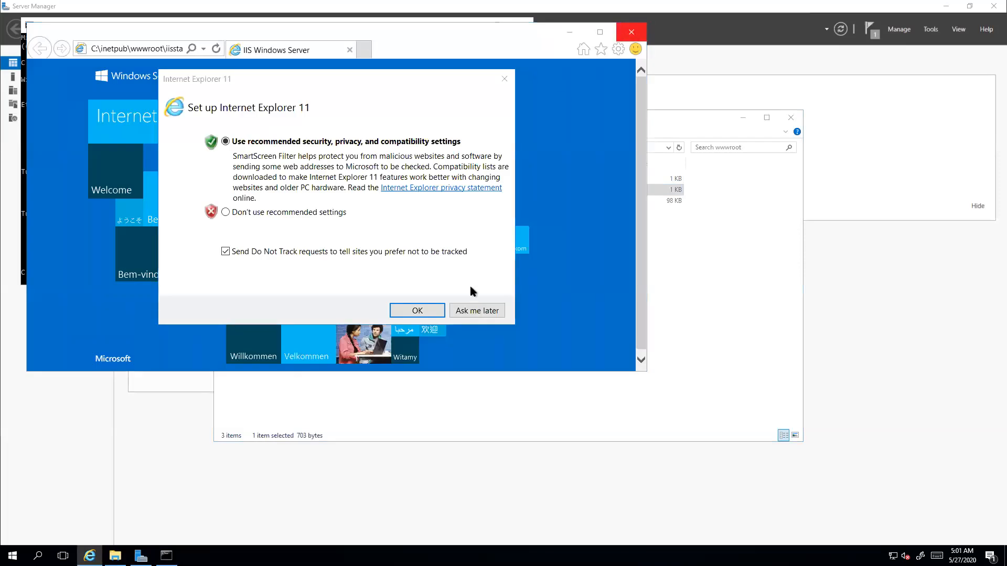
left_click(462, 312)
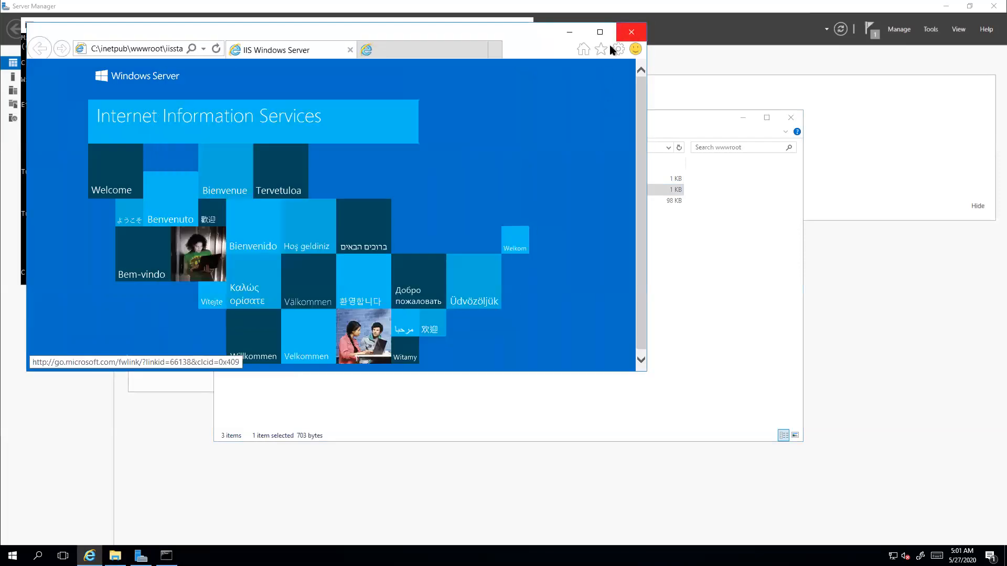
left_click(634, 31)
left_click(417, 210)
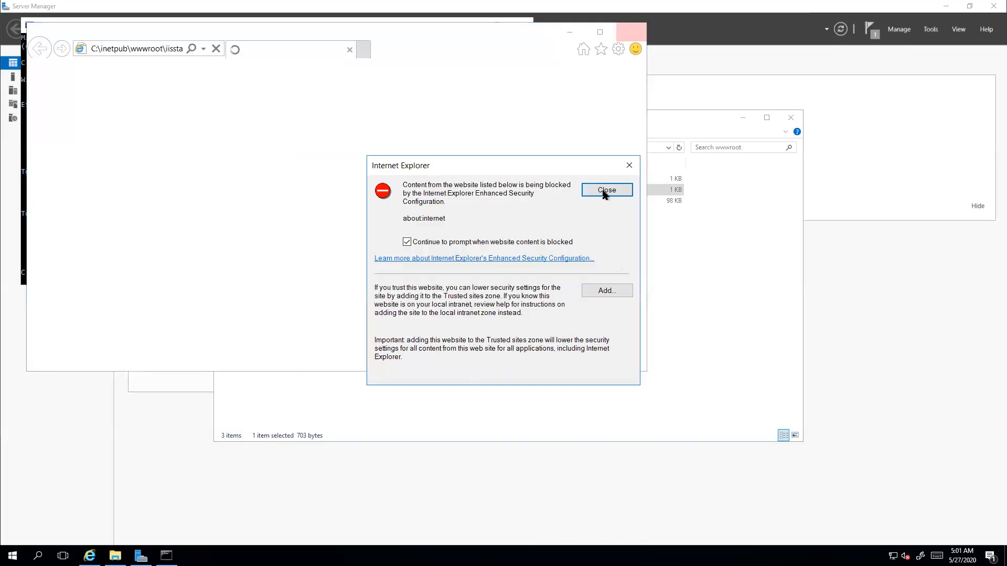
left_click(605, 191)
key("alt+F4")
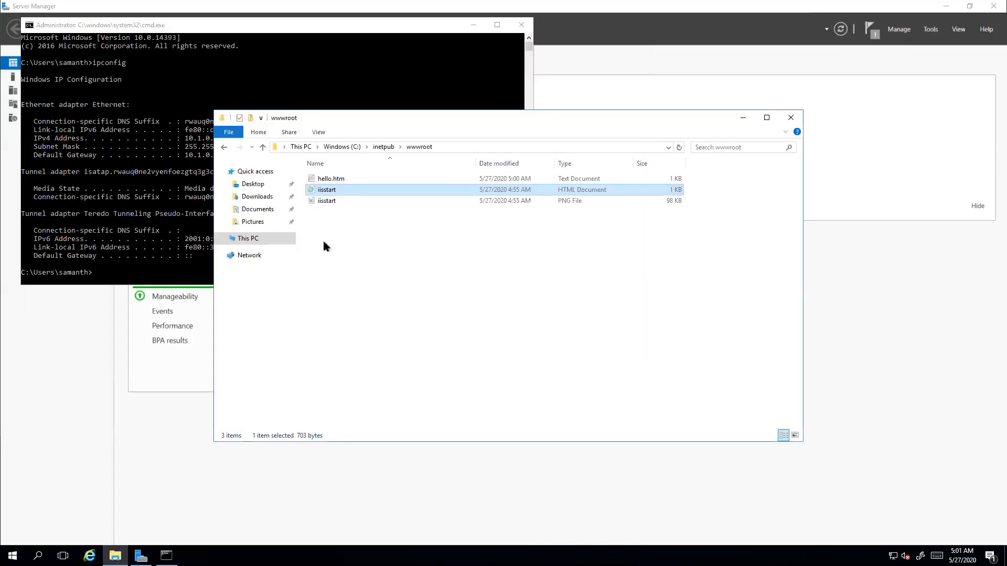
right_click(331, 194)
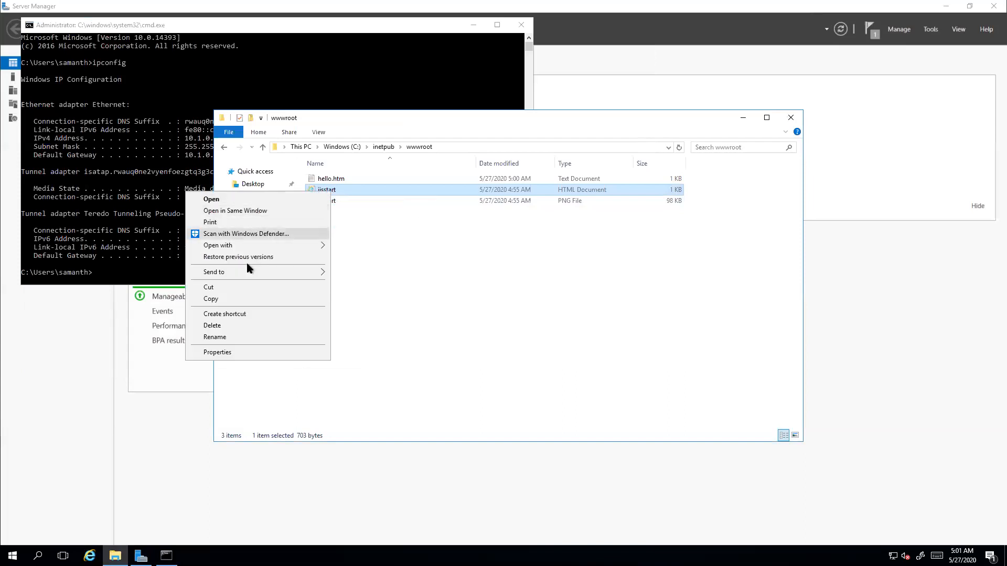
Open hello.htm in Notepad and select its Web server 1 heading line.
mouse_move(238, 250)
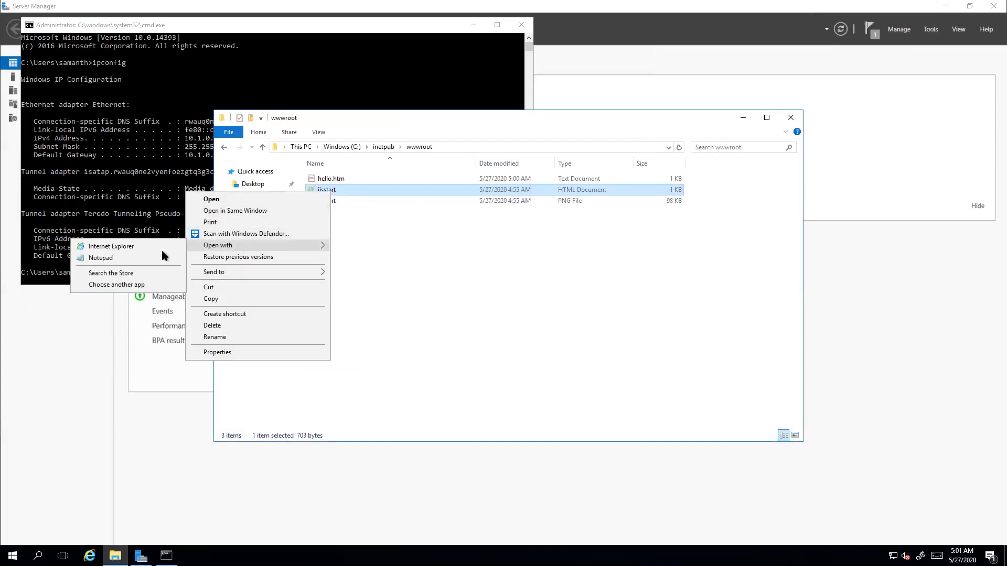
left_click(142, 257)
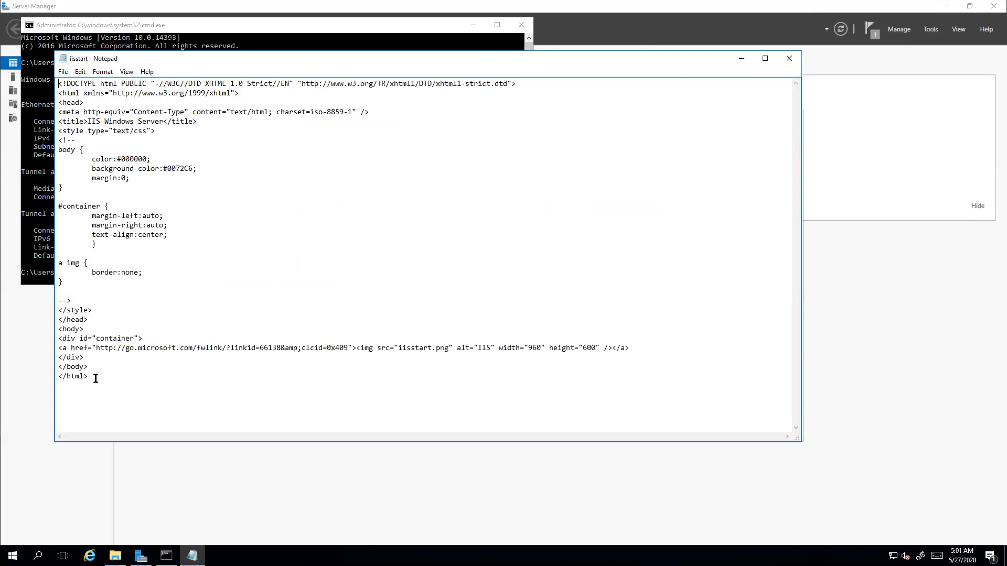
double_click(332, 178)
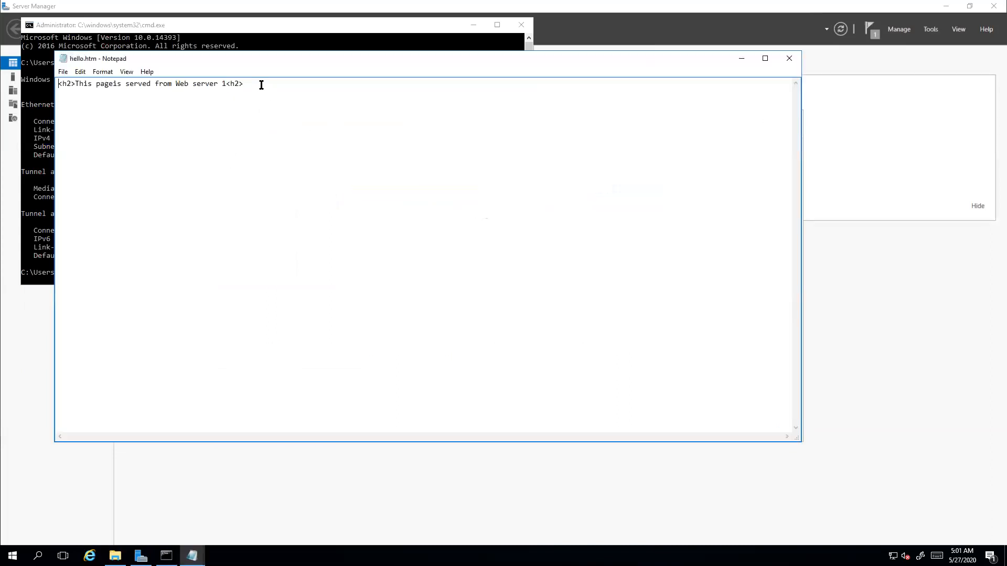
key("ctrl+a")
key("ctrl+c")
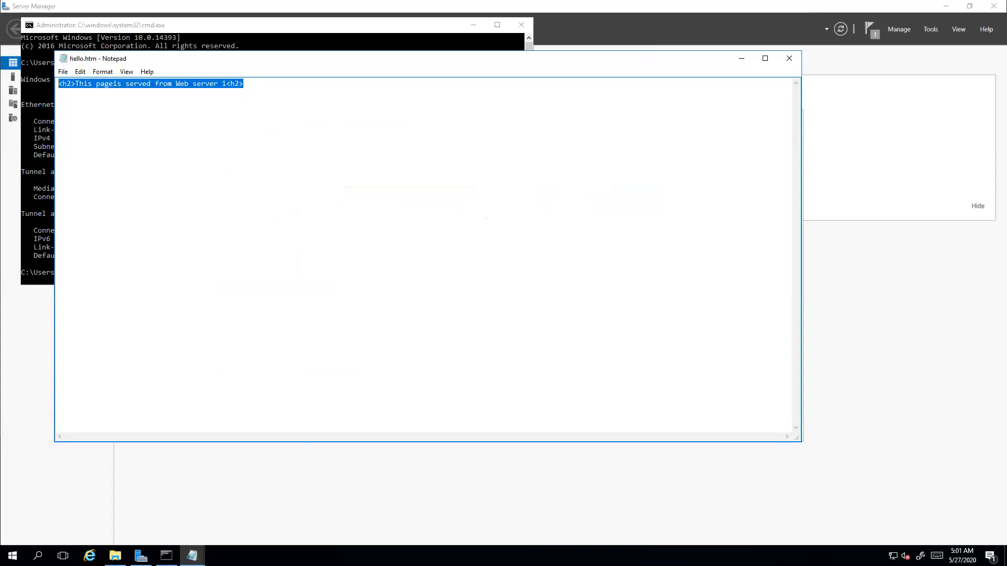
left_click(793, 57)
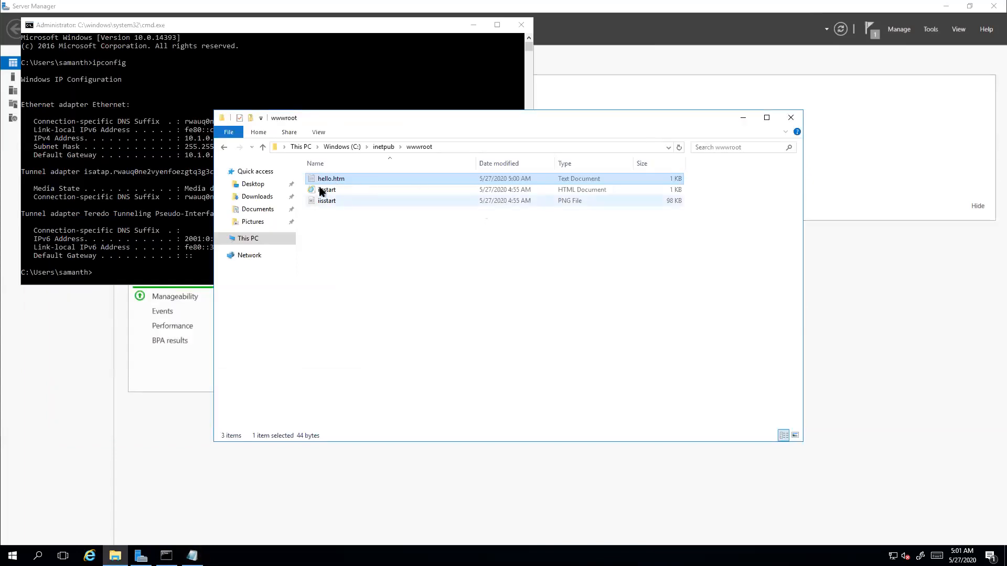
Replace all of iisstart's HTML with the Web server 1 heading, save, and close Notepad.
right_click(317, 191)
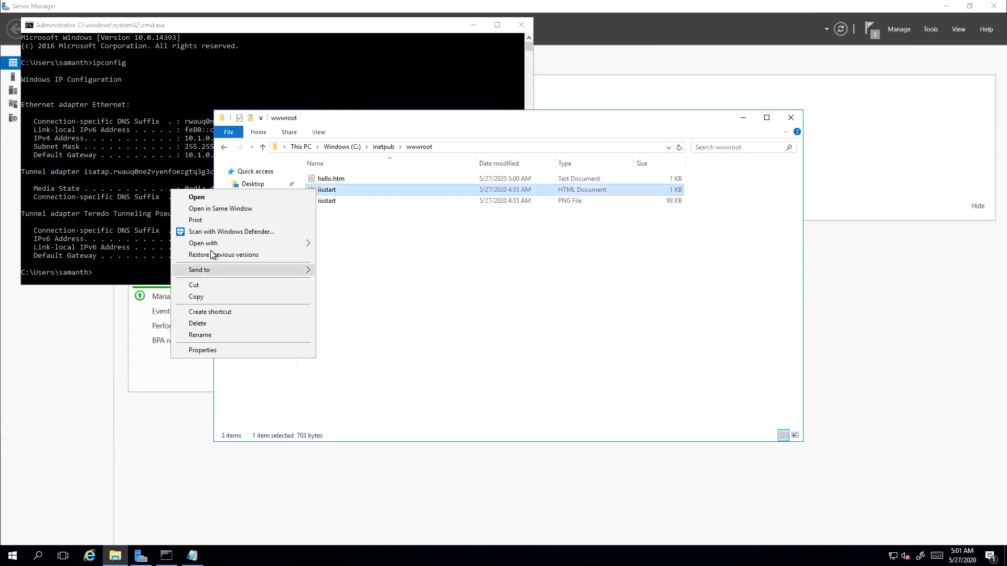
mouse_move(210, 243)
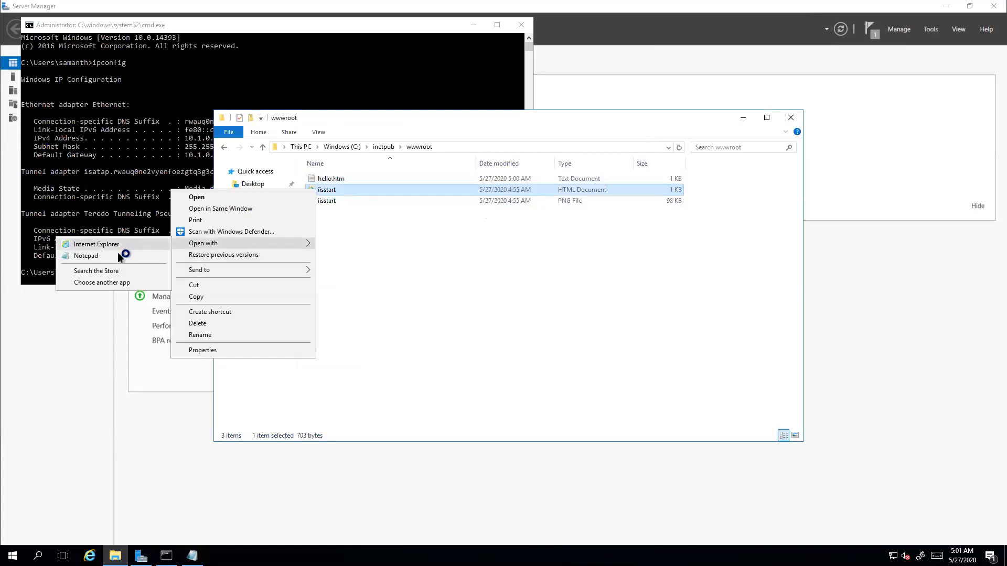
left_click(118, 256)
left_click_drag(105, 386, 9, 44)
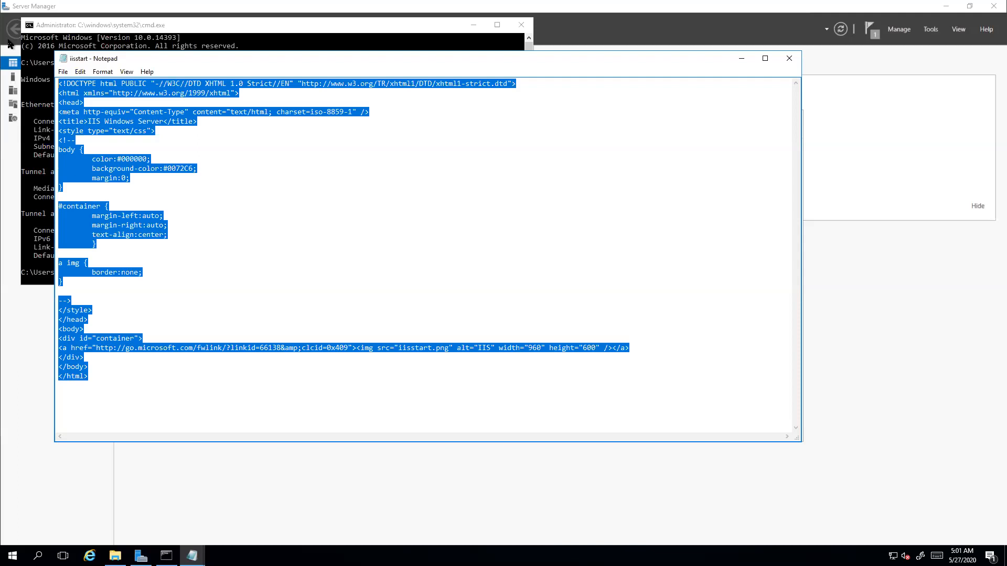
key("ctrl+v")
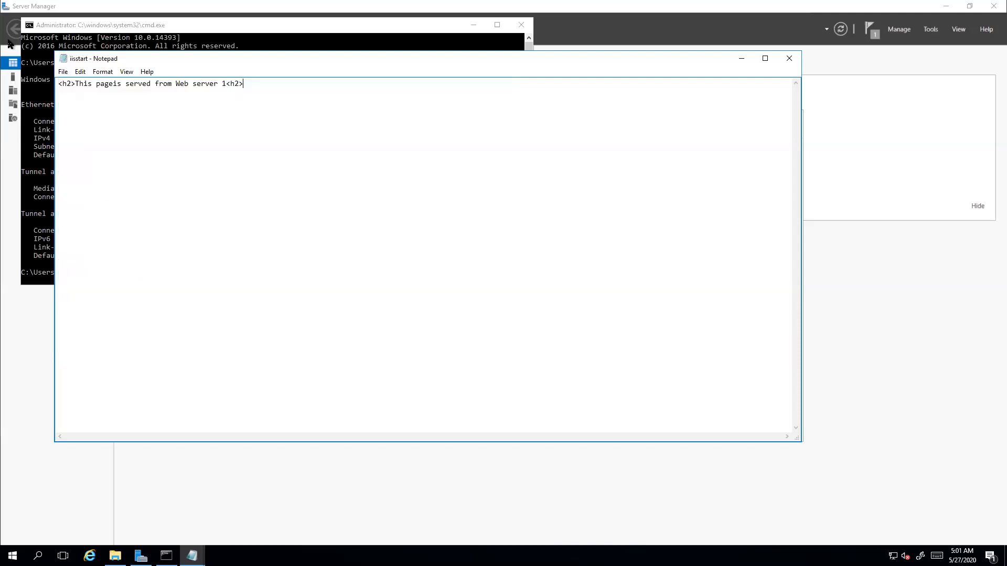
left_click(63, 71)
left_click(40, 108)
left_click(789, 59)
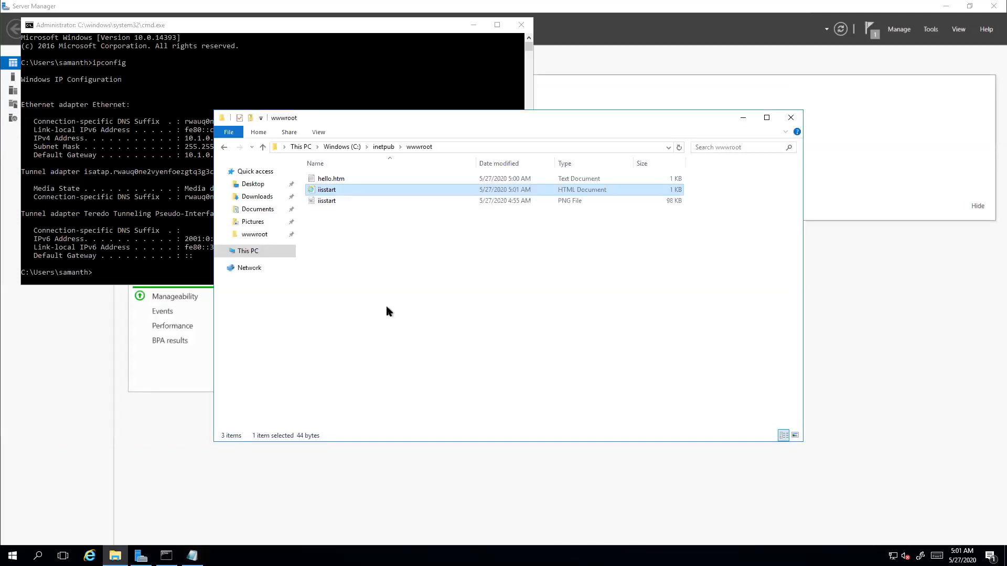
Preview iisstart in the browser, then delete hello.htm from wwwroot.
double_click(344, 193)
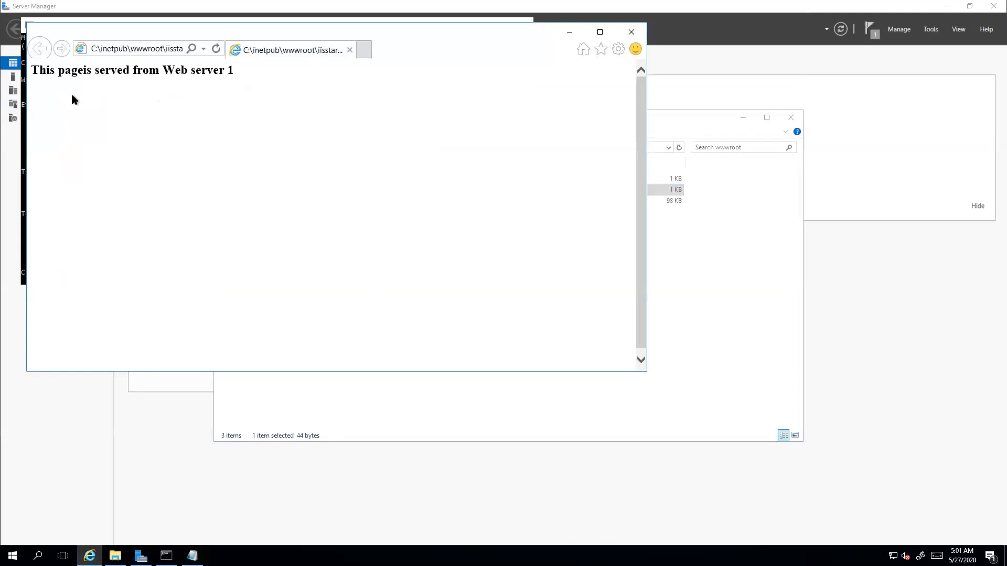
left_click(631, 32)
right_click(345, 179)
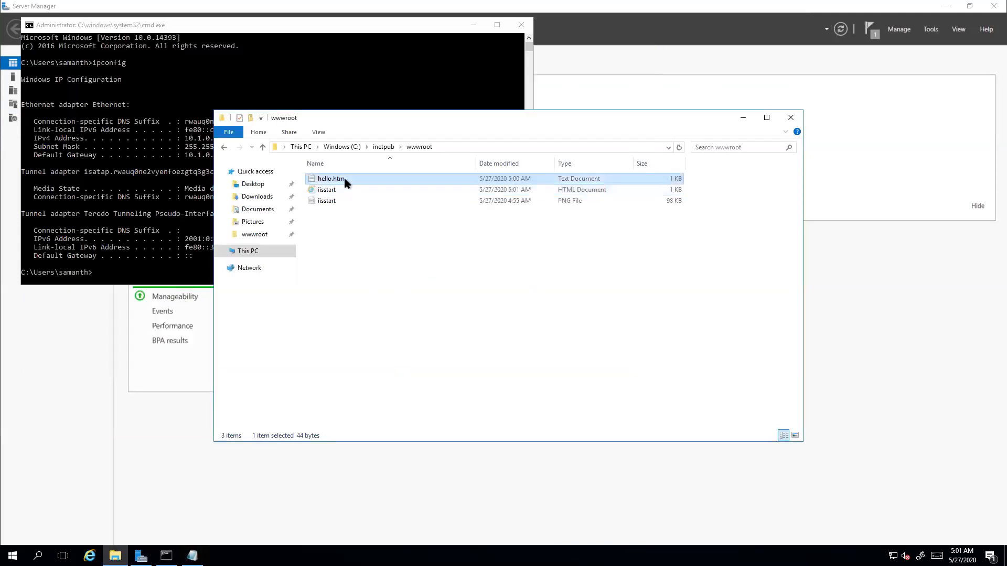
left_click(233, 314)
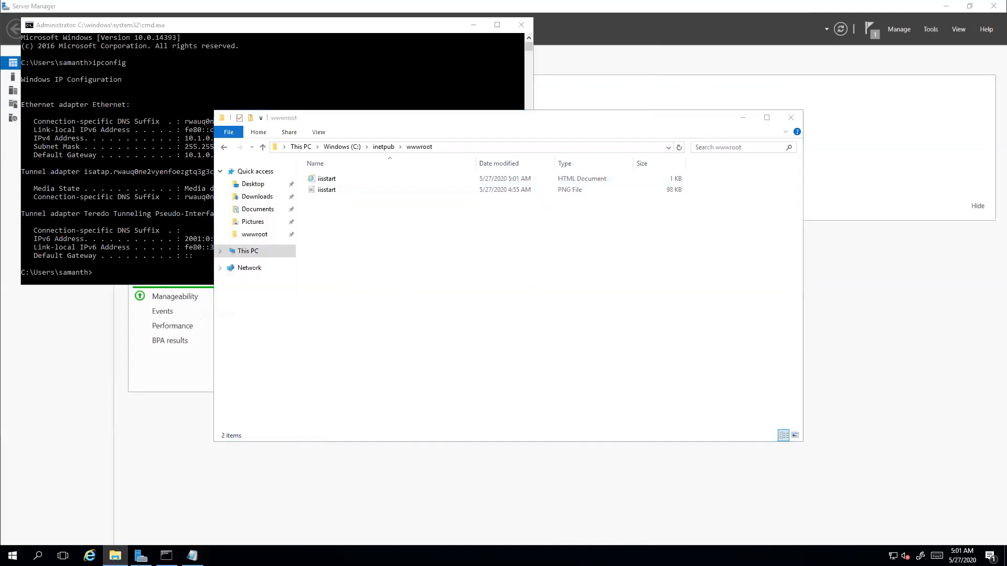
Load localhost in Internet Explorer to check the Web server 1 page.
left_click(89, 556)
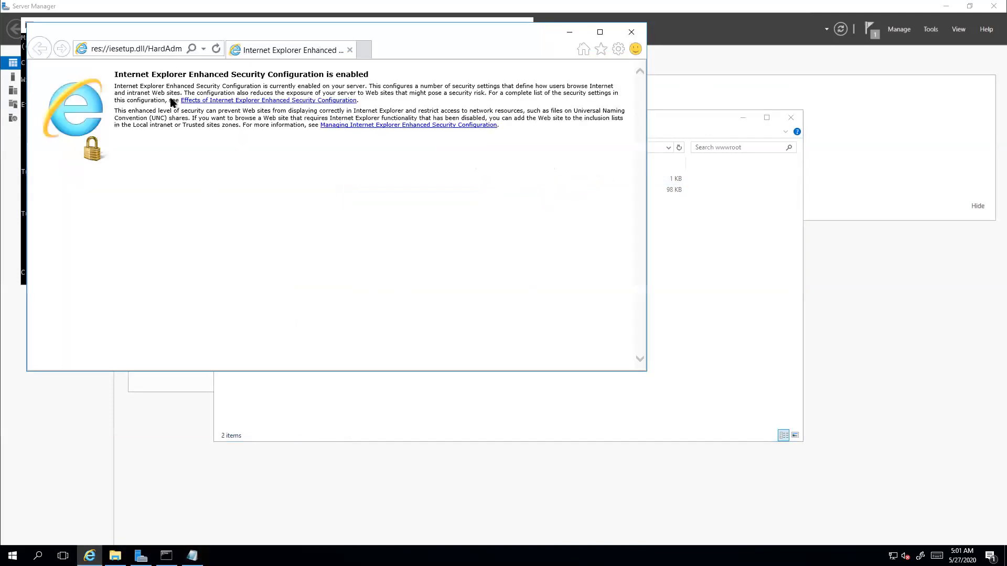
left_click(135, 46)
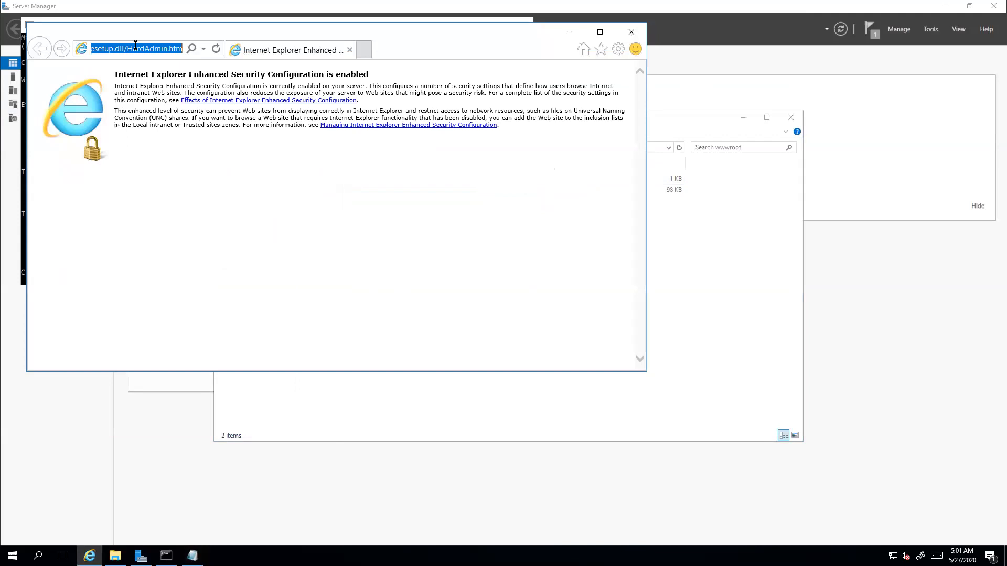
type("localhost")
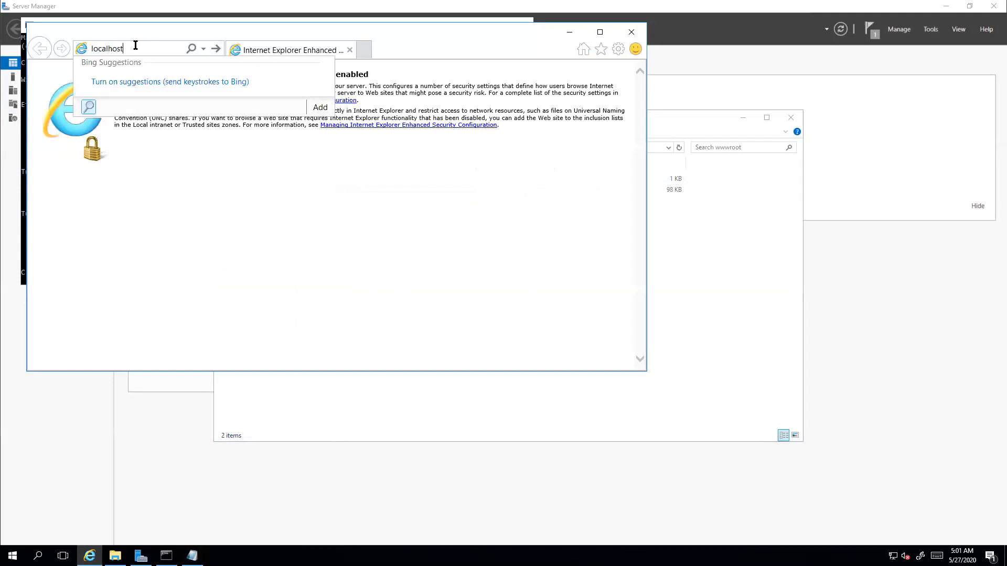
key("Return")
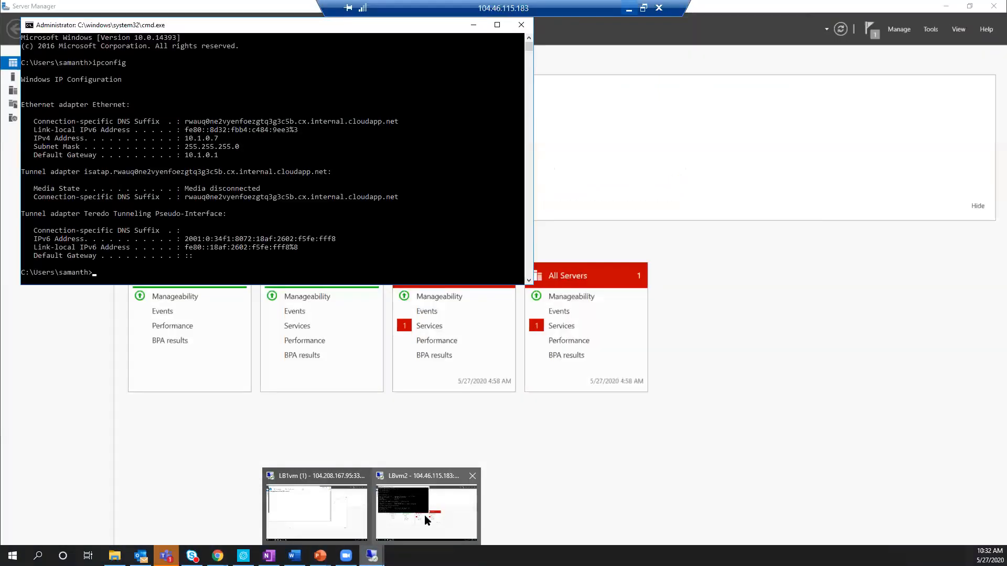
On the second VM's session, navigate File Explorer to C:\inetpub\wwwroot.
left_click(424, 515)
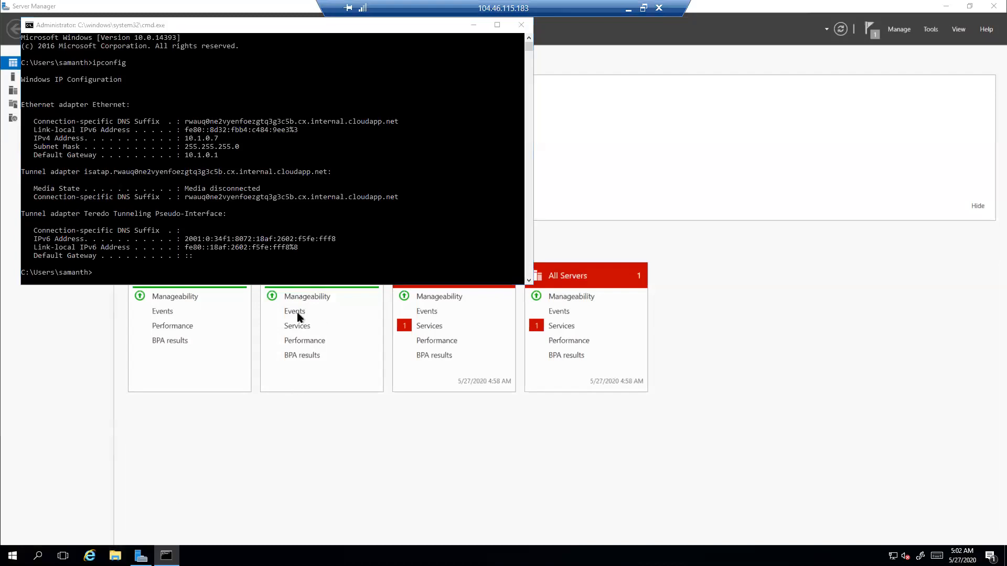
double_click(115, 556)
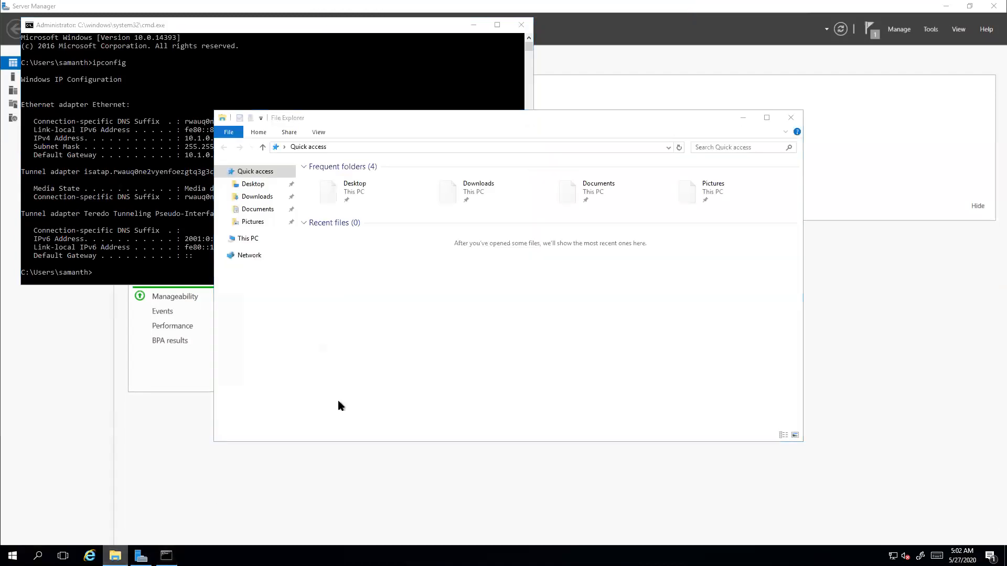
left_click(115, 556)
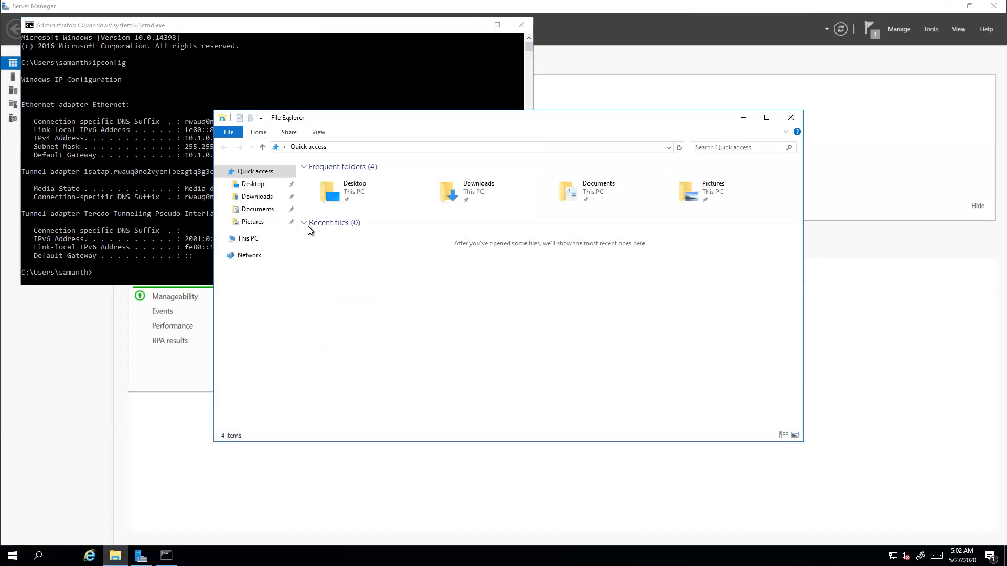
left_click(249, 239)
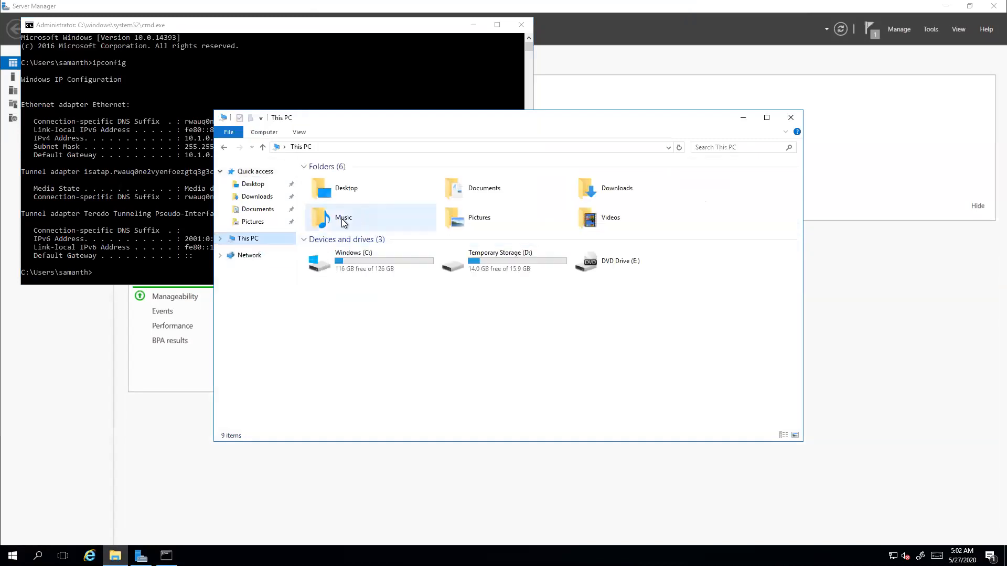
double_click(342, 266)
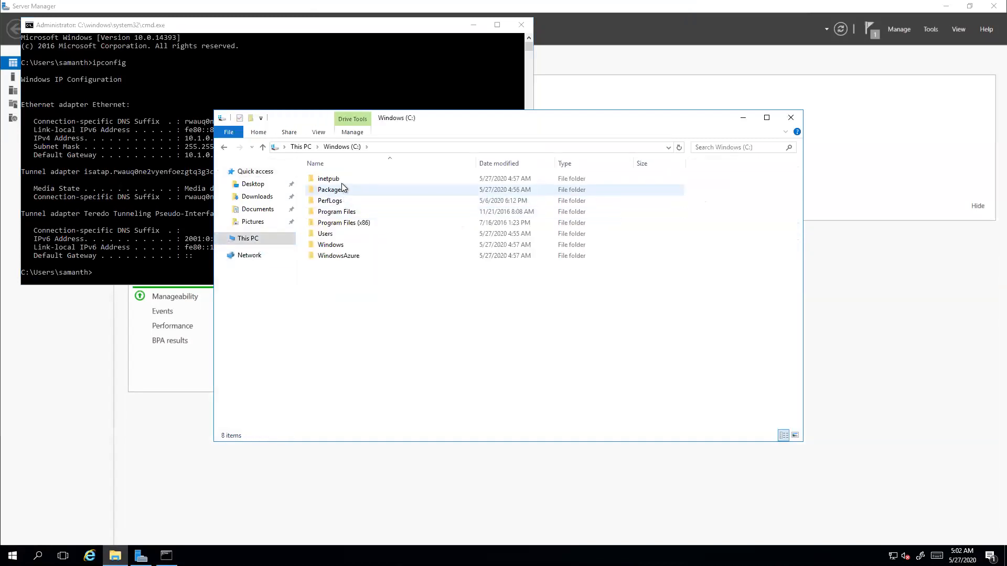
left_click(342, 182)
double_click(342, 183)
double_click(335, 225)
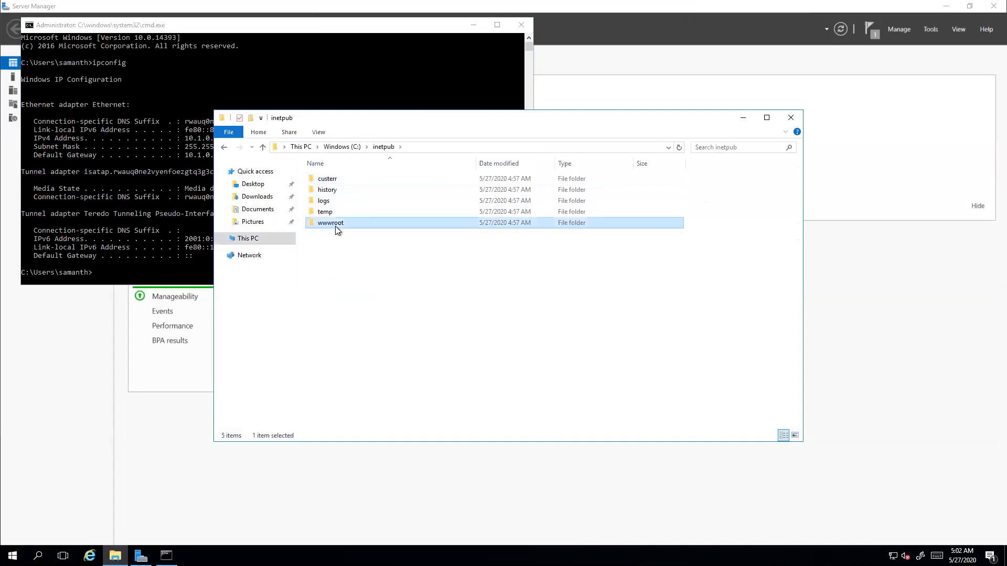
Open iisstart in Notepad via Open with.
left_click(332, 180)
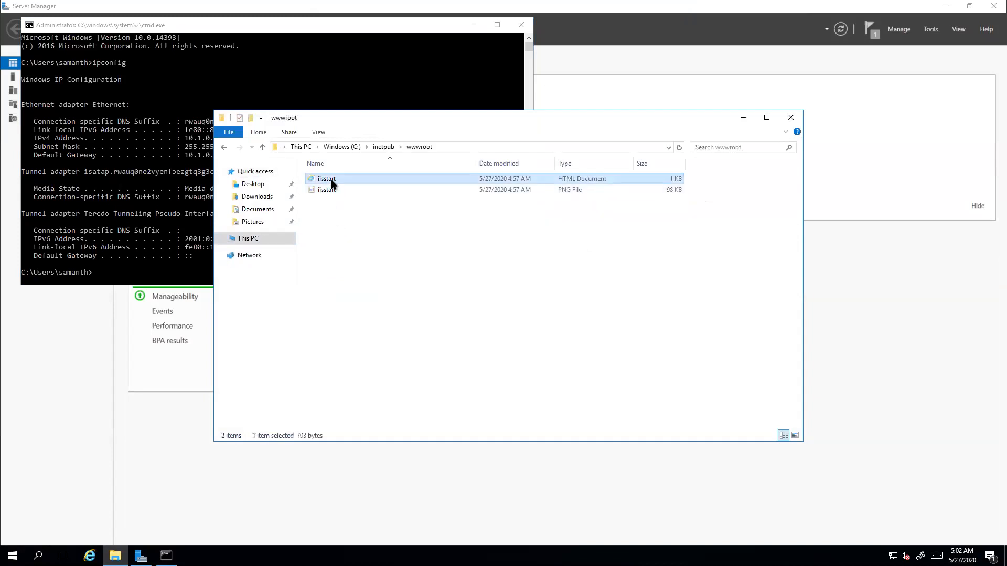
right_click(331, 181)
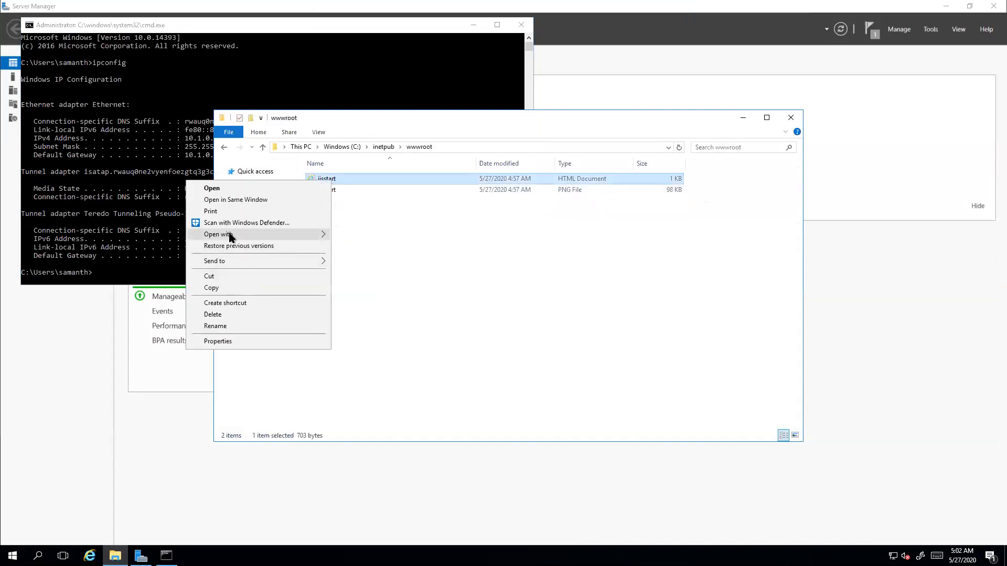
mouse_move(223, 234)
left_click(142, 246)
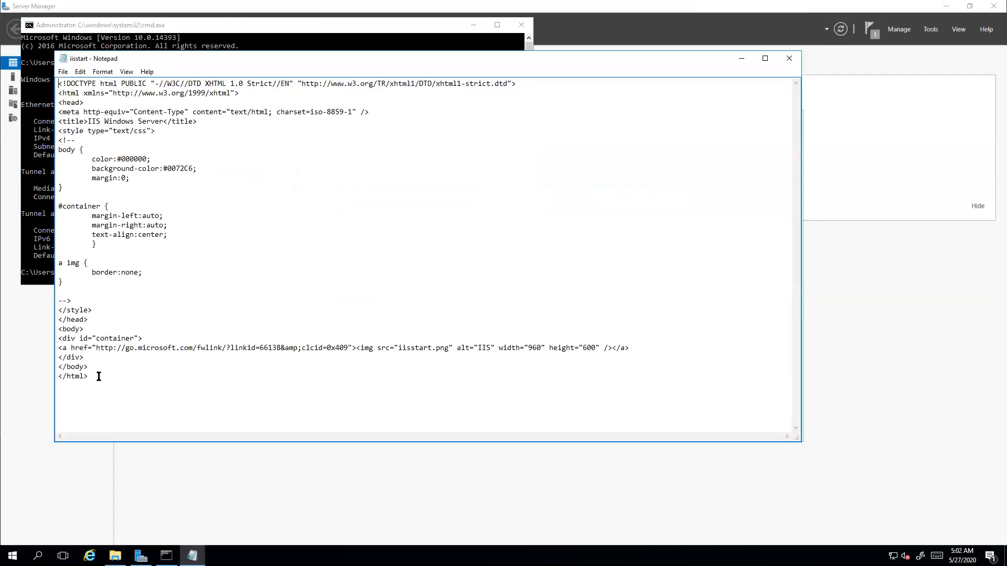
Replace iisstart's content with the heading changed to 'Web server 2', then save and close.
key("ctrl+a")
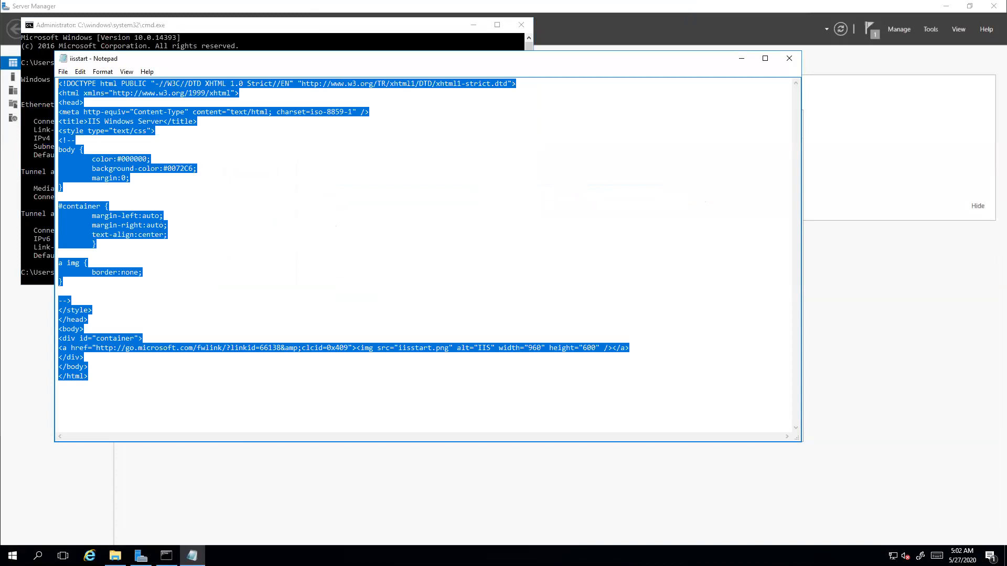
key("ctrl+v")
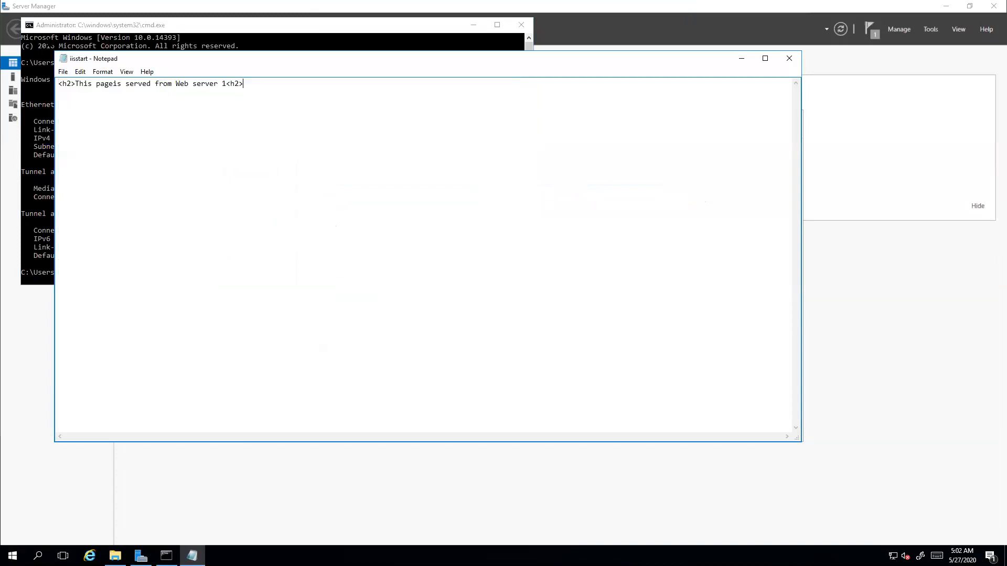
left_click(228, 85)
key("BackSpace")
type("2")
left_click(789, 58)
left_click(477, 286)
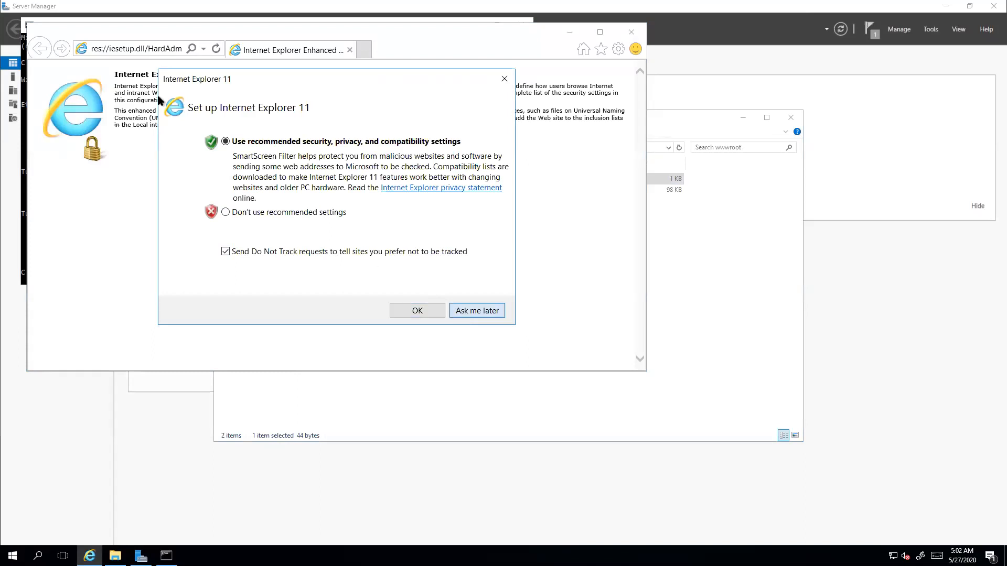
Dismiss the IE 11 setup prompt and load localhost to check the Web server 2 page.
key("Return")
left_click(146, 48)
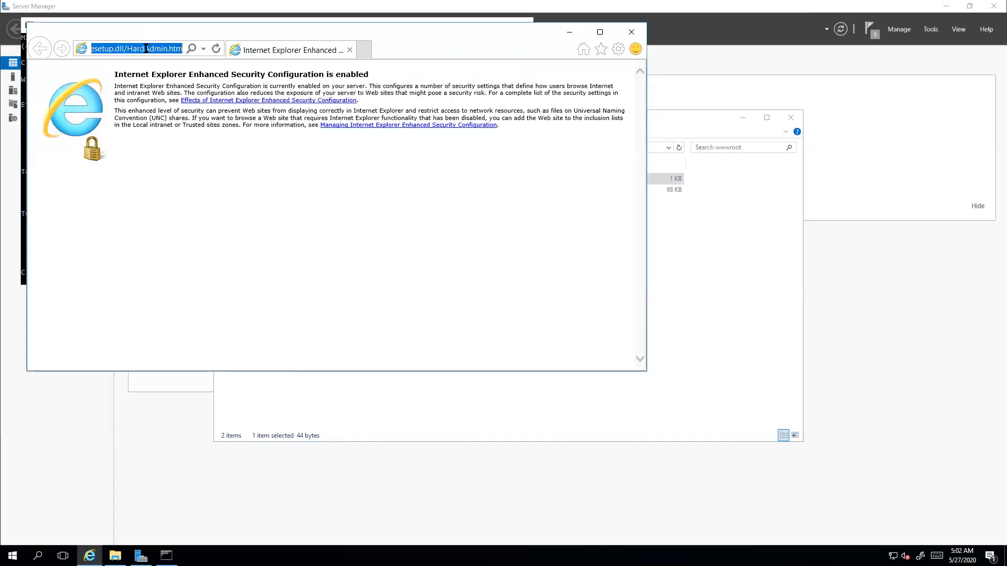
type("localhost")
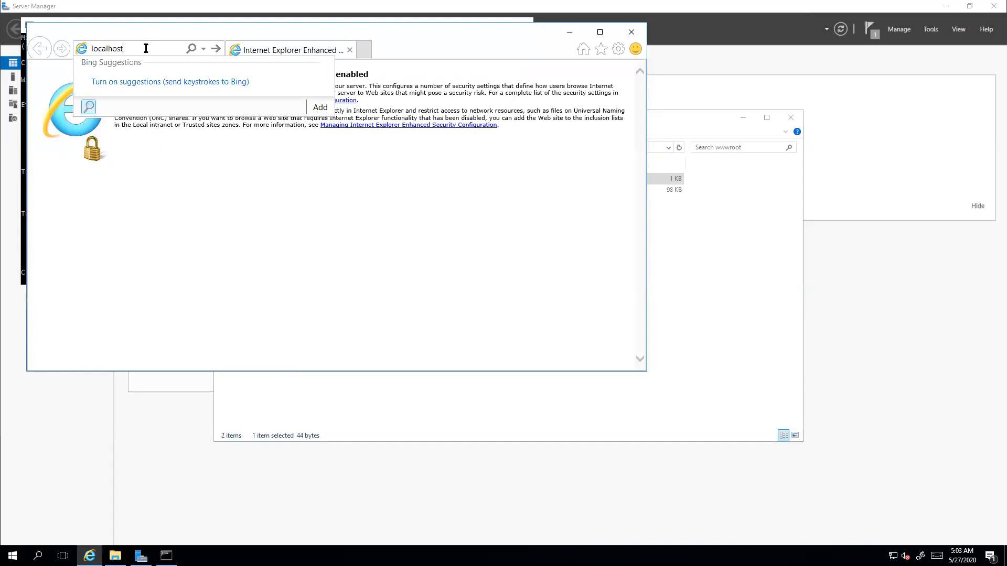
key("Return")
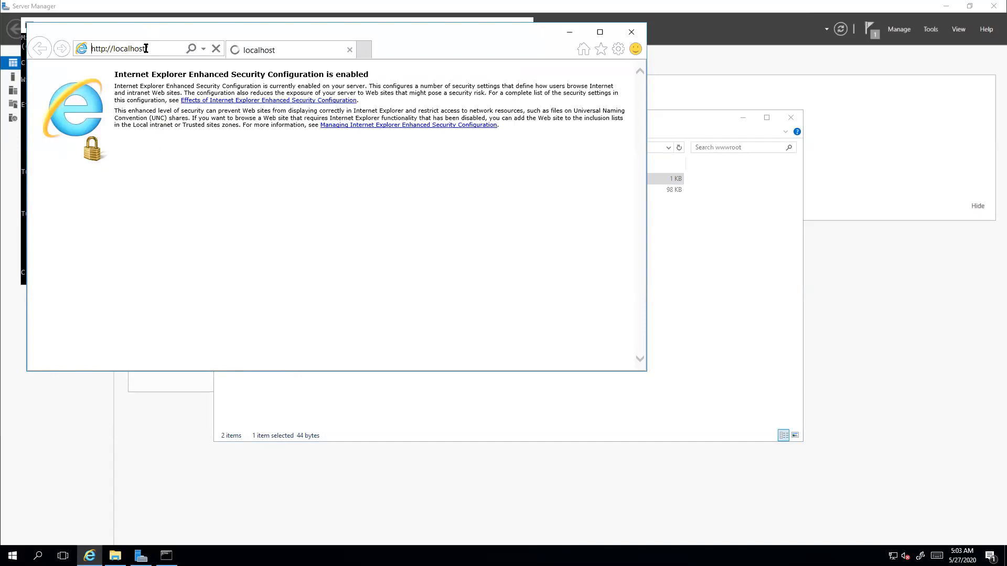
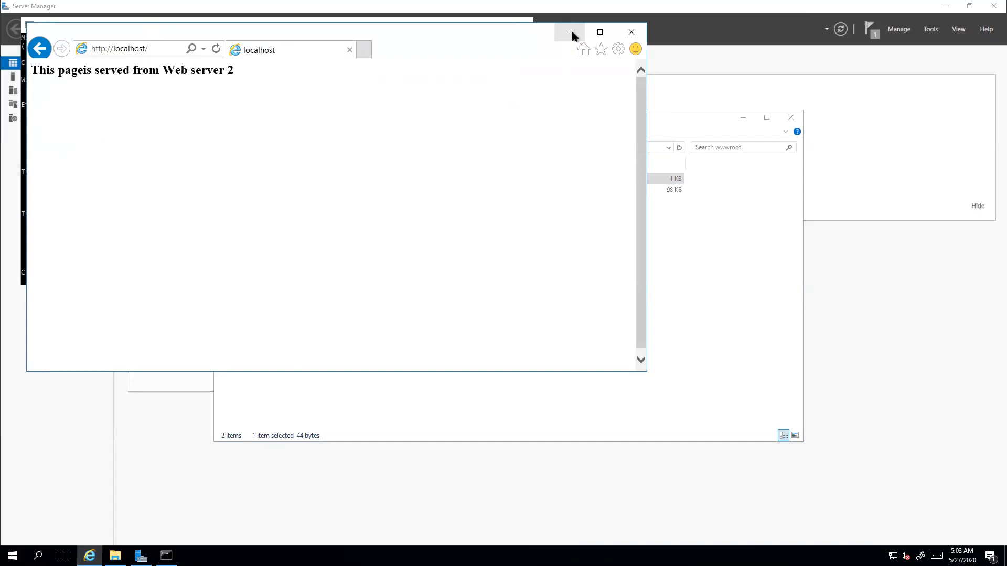
Close the Web server 2 test page in the remote session's browser.
left_click(629, 26)
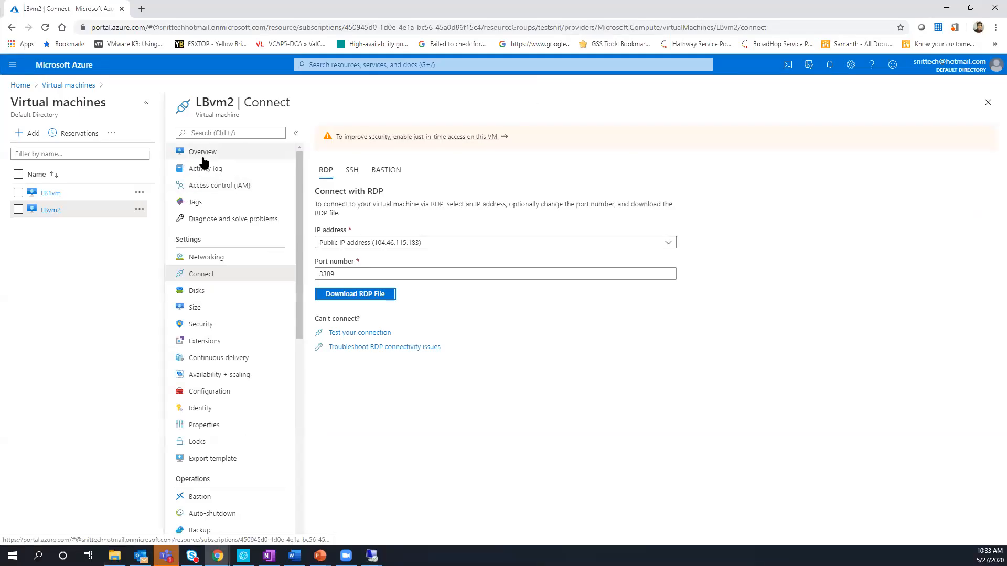
Load LBvm2's public IP 104.46.115.183 in a new tab and retry; it times out.
left_click(202, 153)
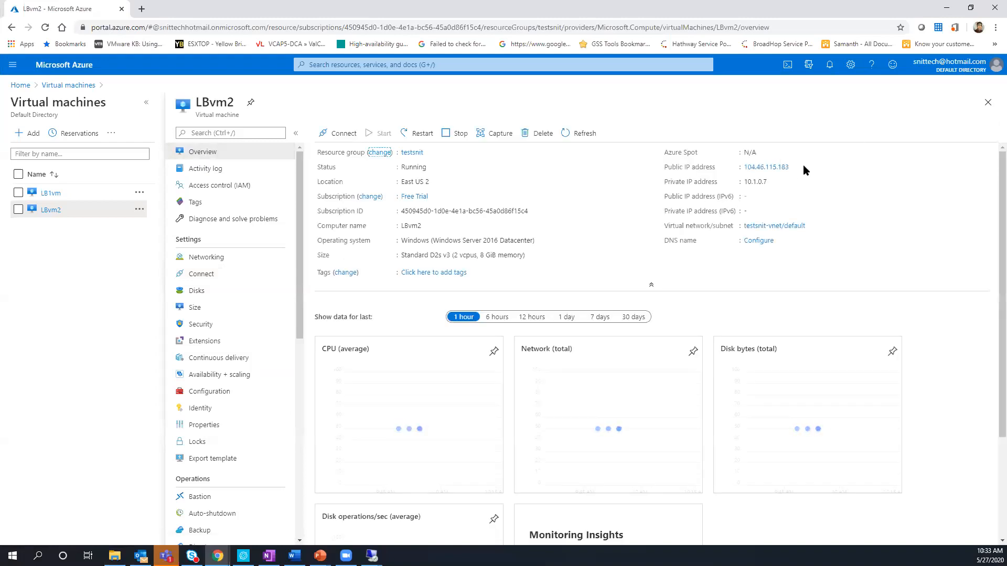
left_click(796, 166)
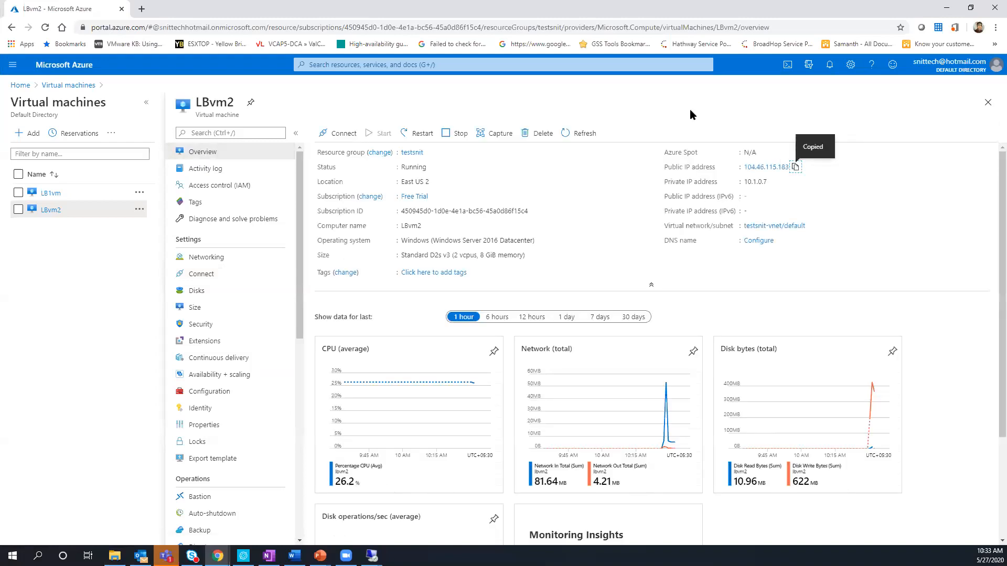
left_click(140, 9)
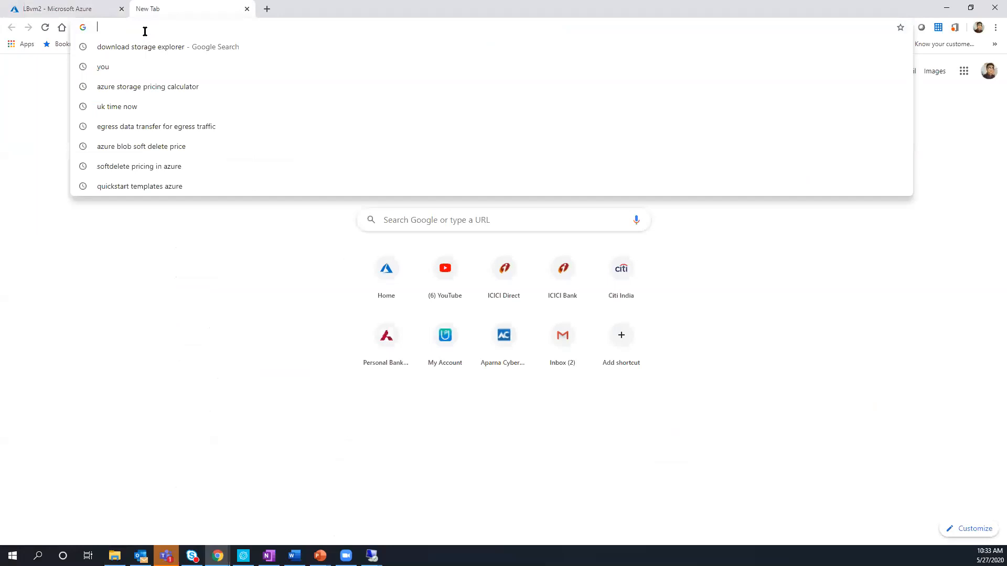
key("ctrl+v")
key("Return")
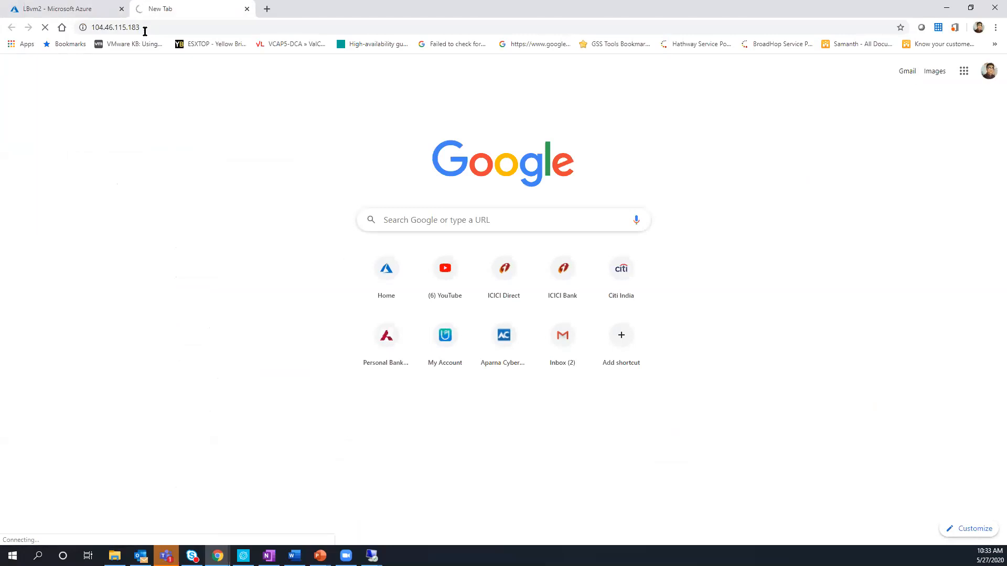
left_click(56, 10)
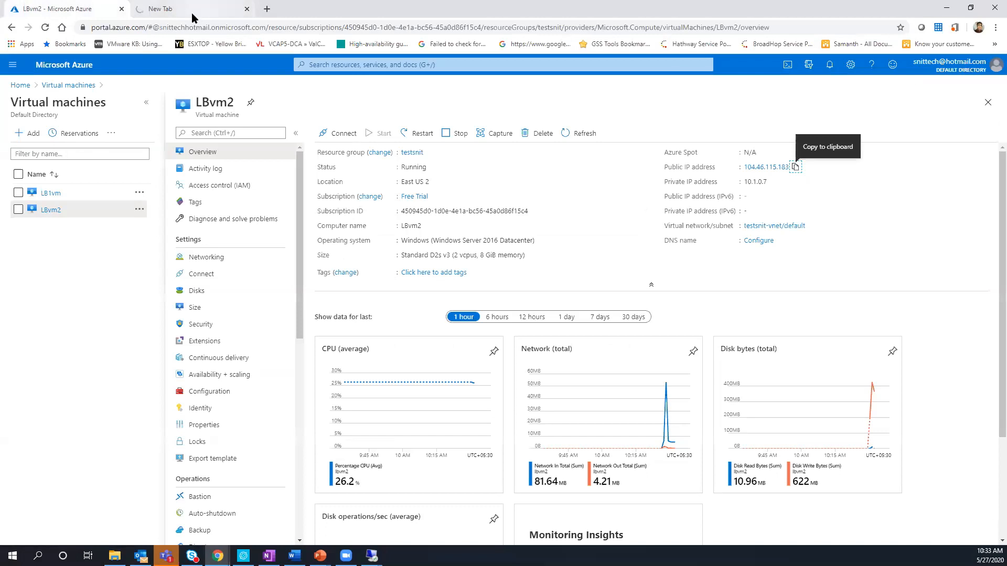
left_click(164, 10)
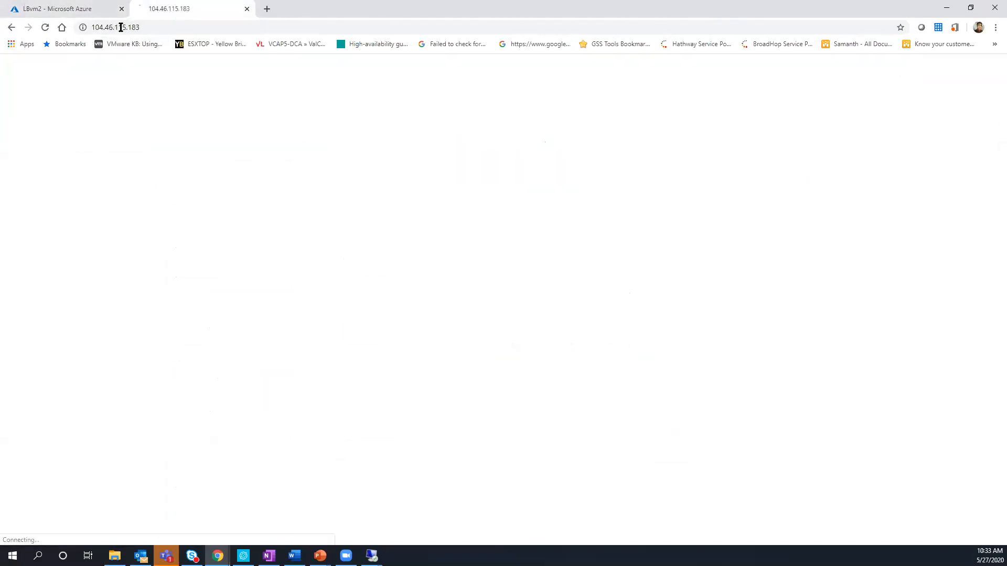
left_click(383, 340)
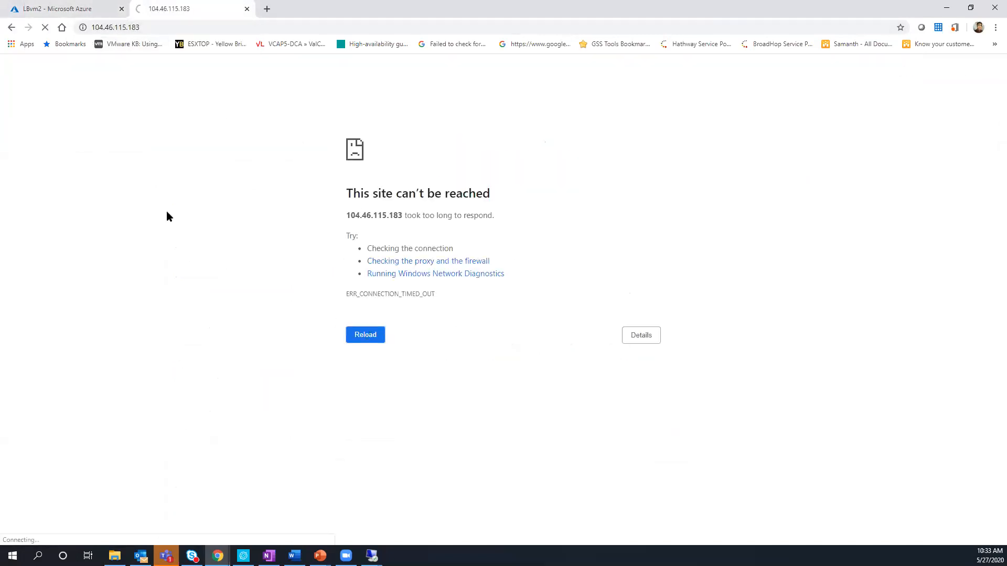
Load LB1vm's public IP address in another new browser tab.
left_click(54, 7)
left_click(48, 193)
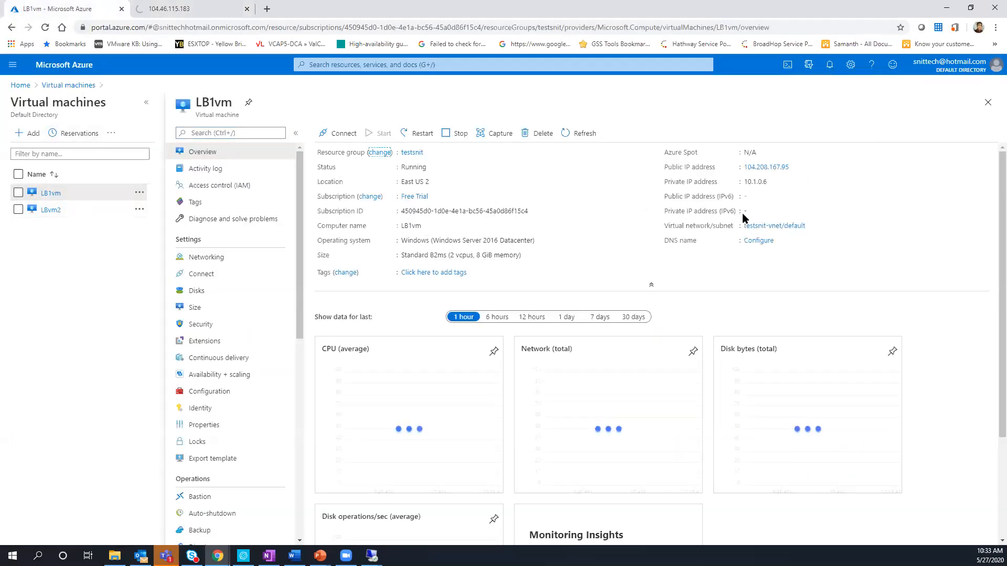
left_click(795, 166)
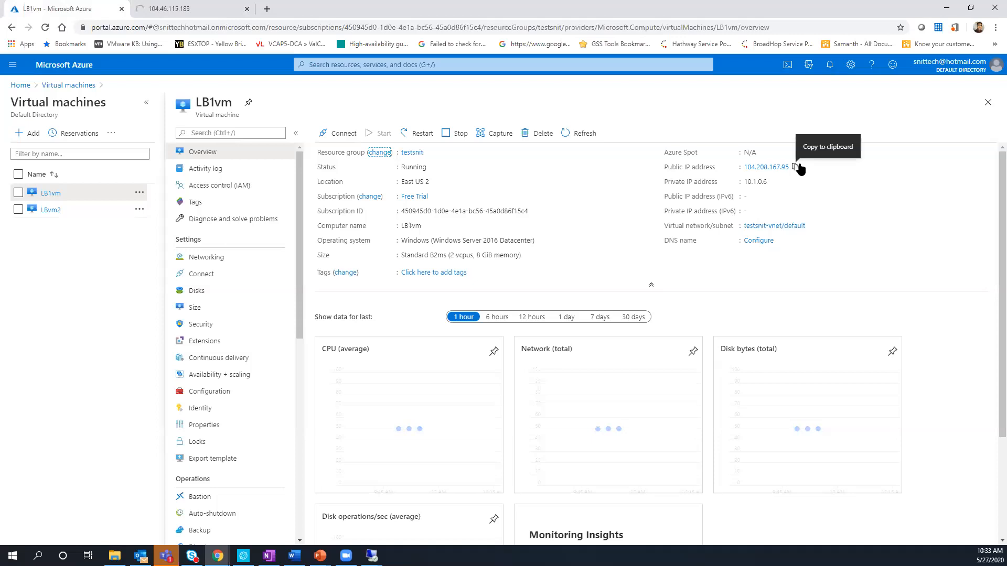
left_click(266, 8)
left_click(237, 26)
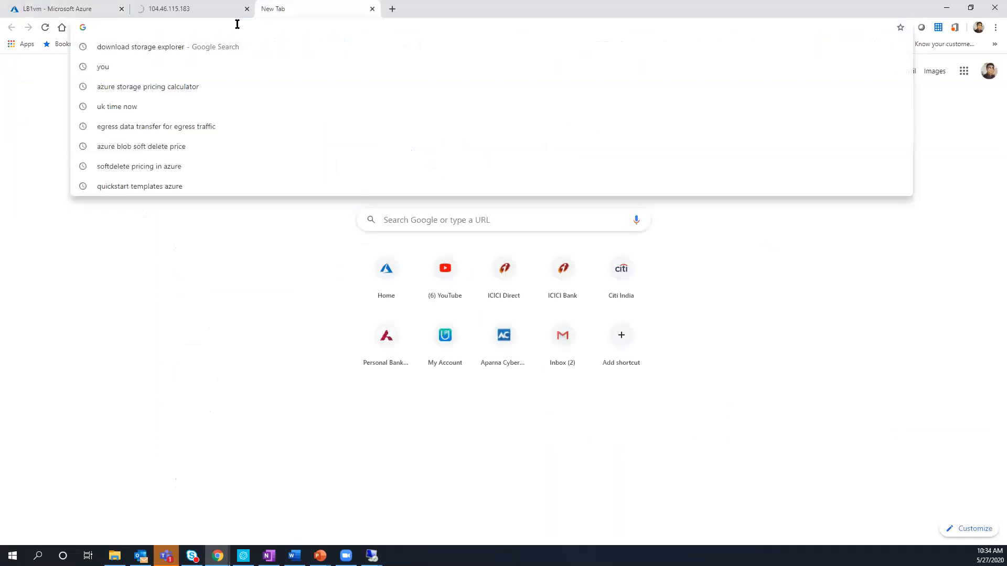
key("ctrl+v")
key("Return")
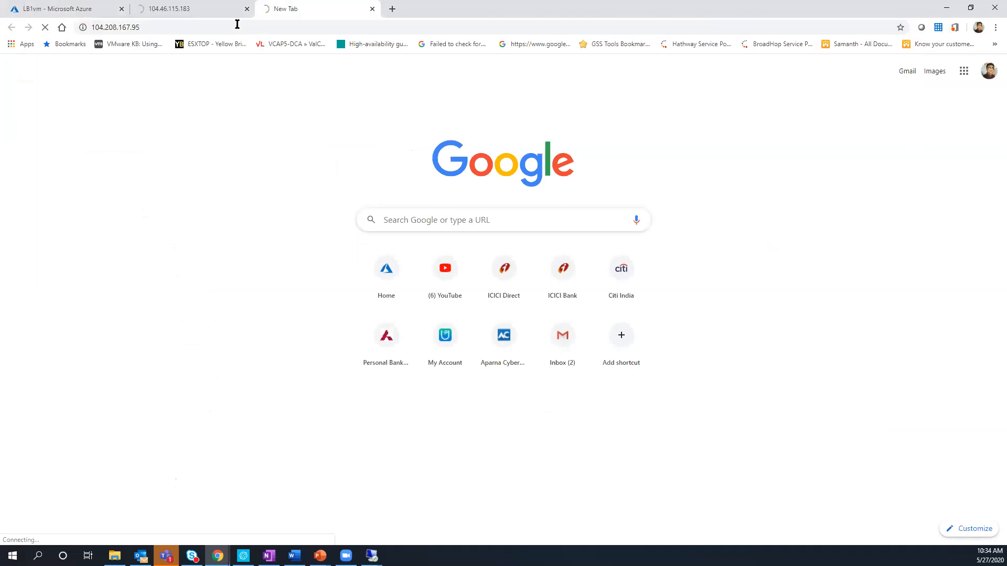
left_click(196, 7)
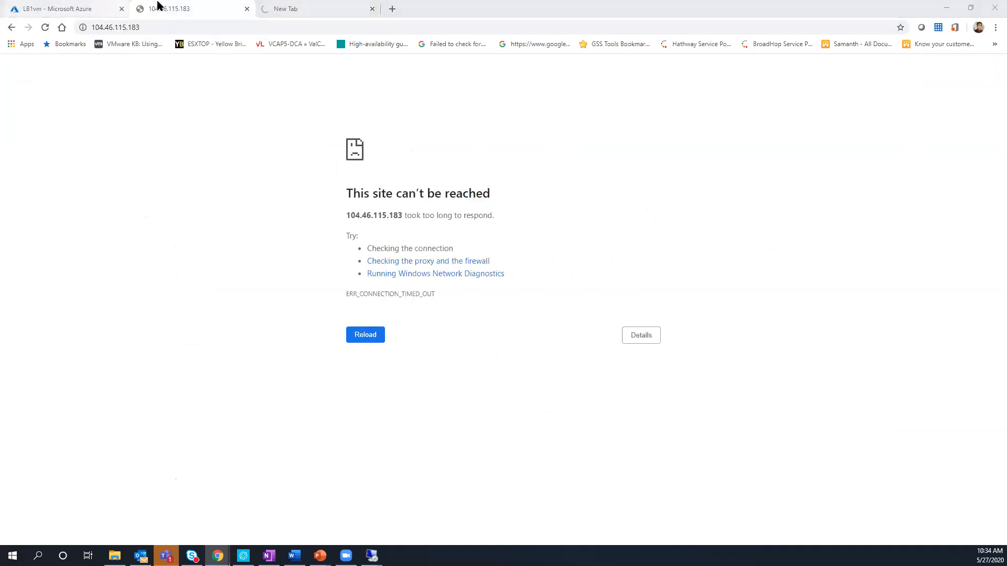
left_click(279, 9)
Return from the Azure portal to the remote server session.
left_click(79, 9)
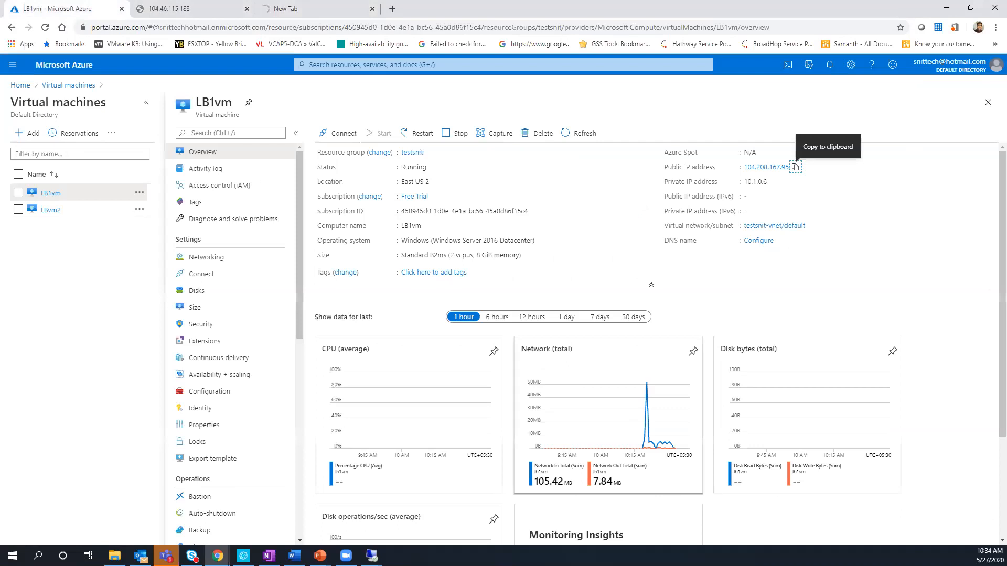
left_click(372, 556)
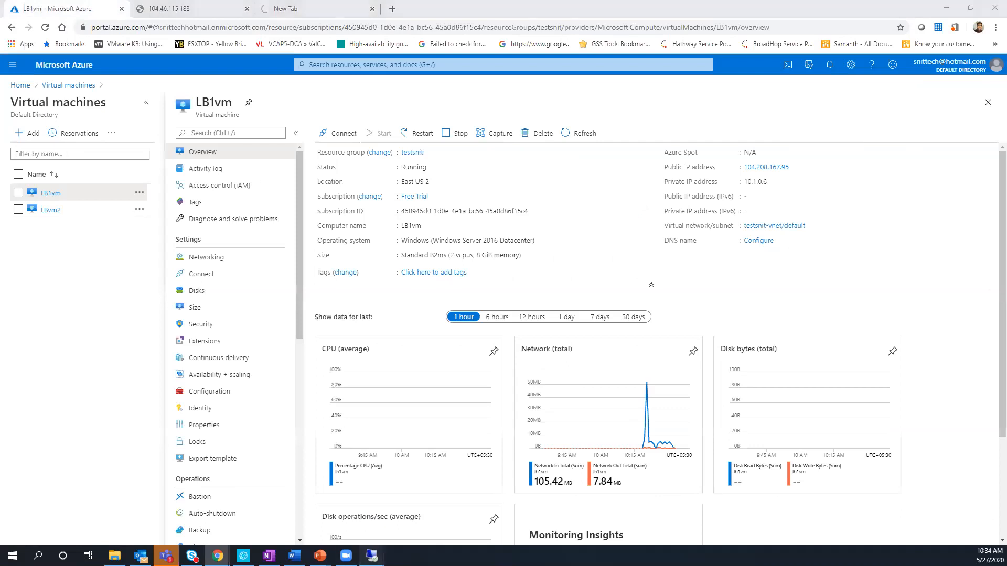
left_click(407, 518)
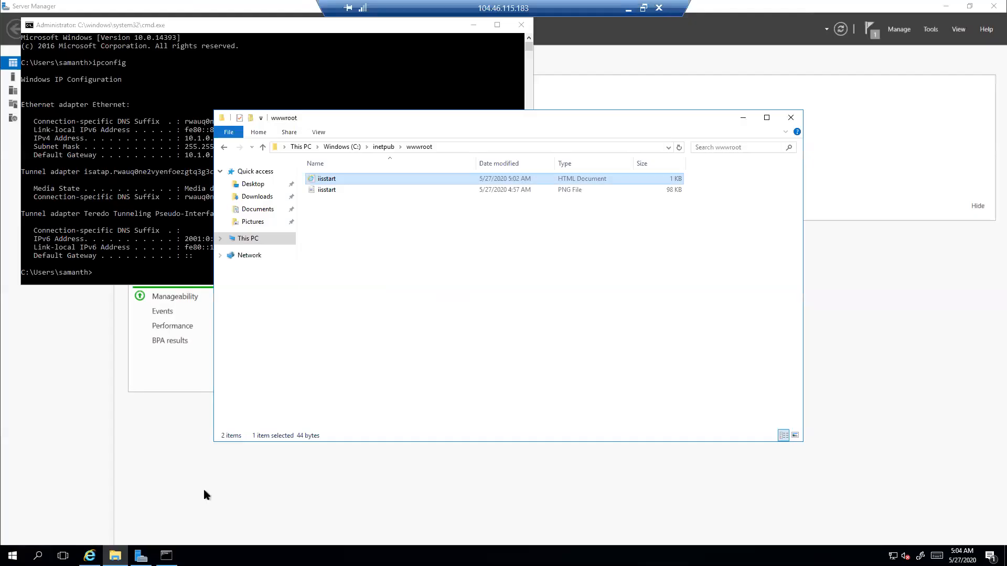
Verify localhost on the server shows Web server 2, then minimize the remote session.
left_click(89, 556)
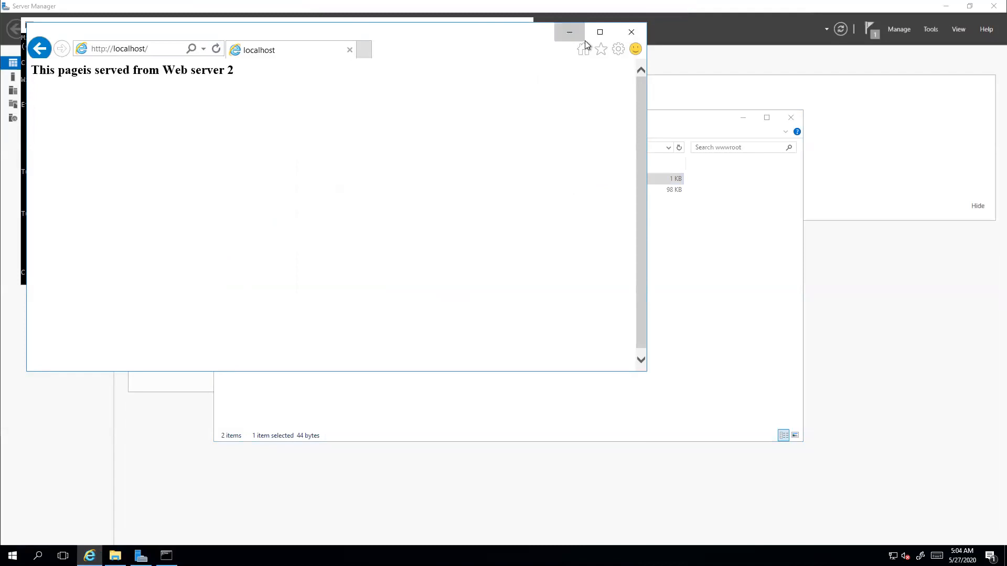
left_click(631, 31)
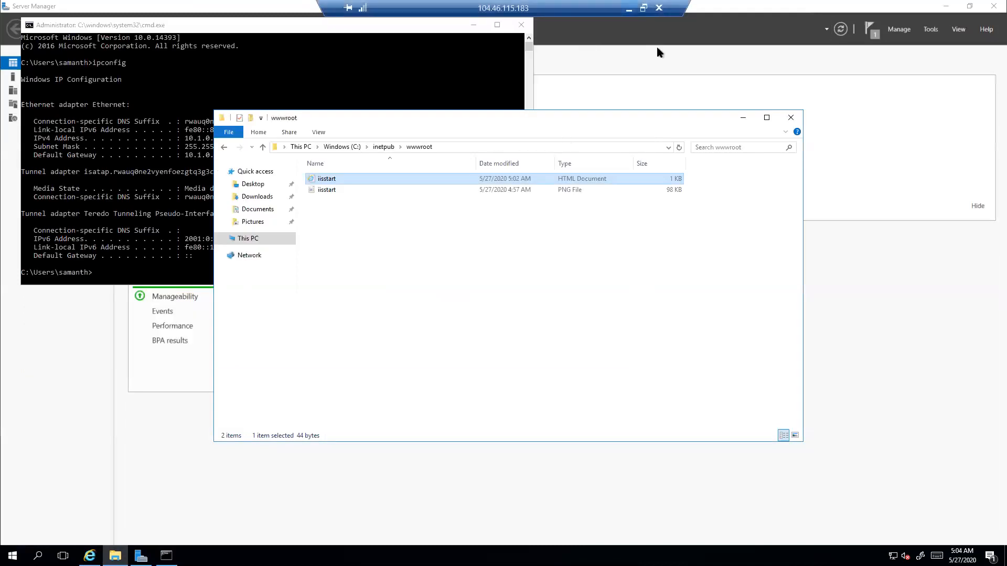
left_click(643, 6)
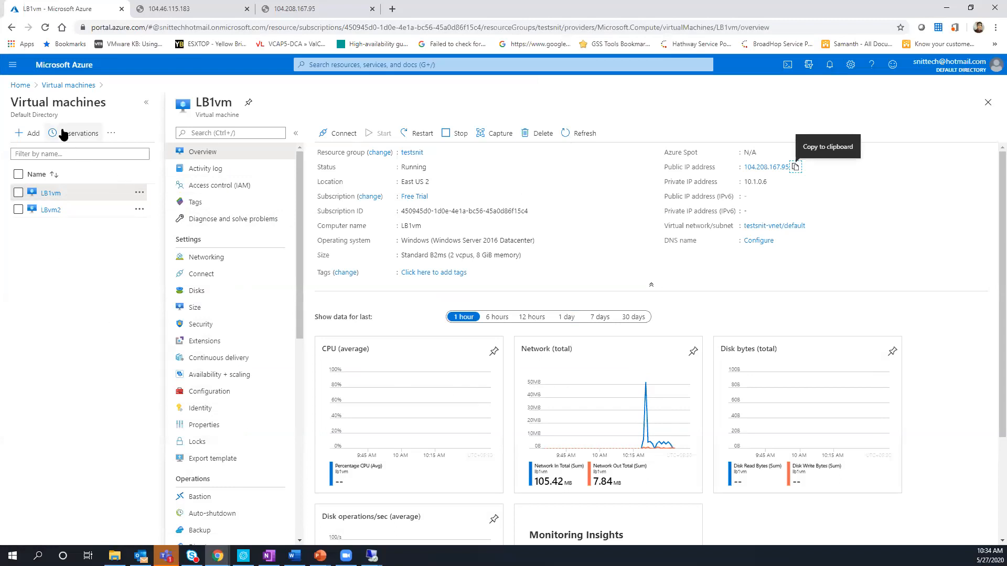
Save lbsnittest's LoadBalancerFrontEnd frontend IP configuration and view its empty backend pools.
left_click(16, 87)
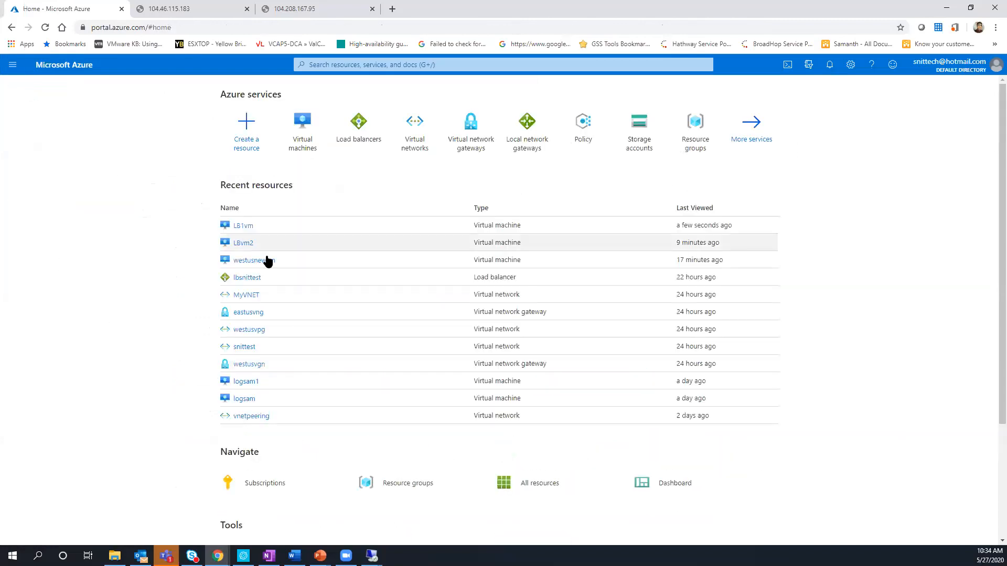
left_click(349, 136)
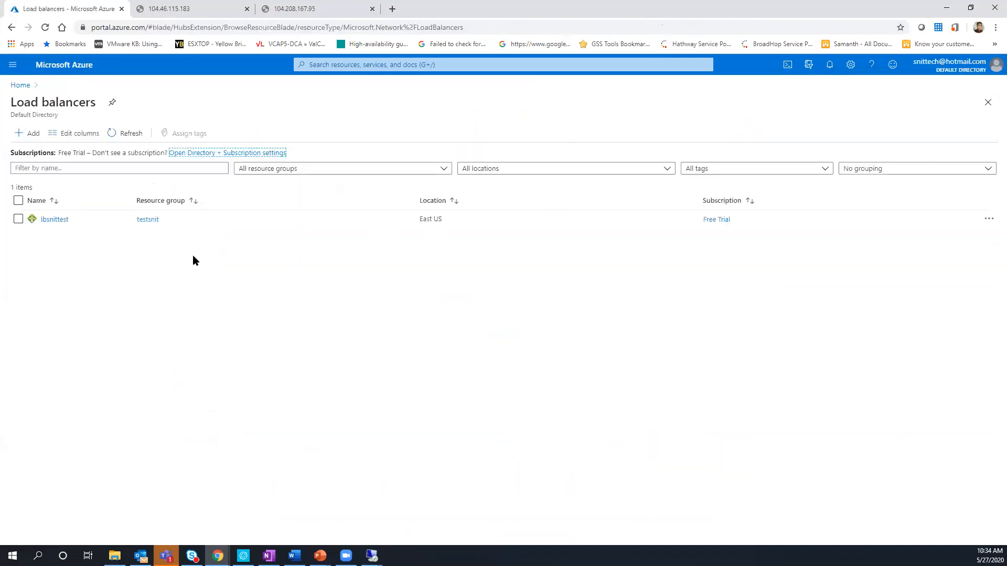
left_click(54, 219)
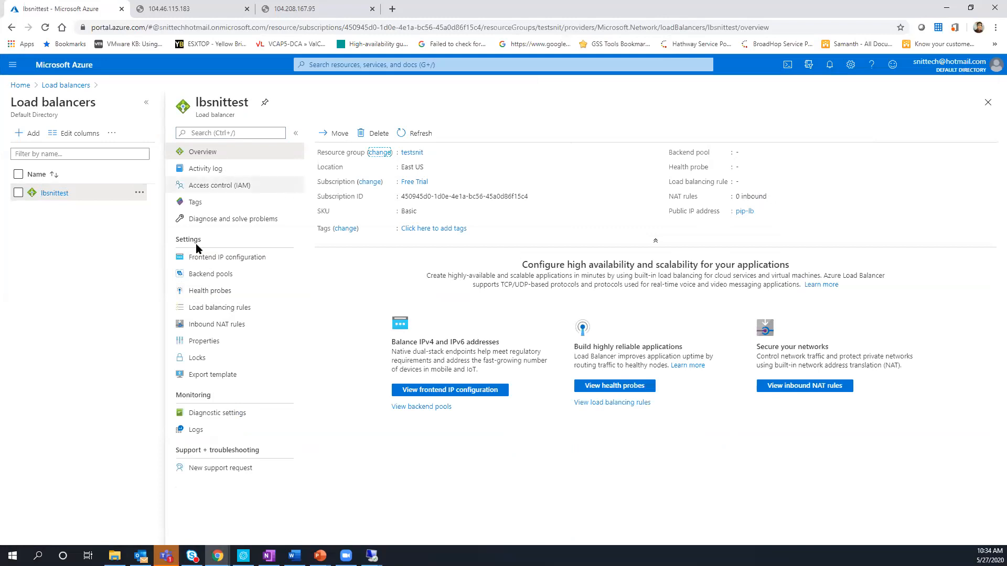
left_click(286, 262)
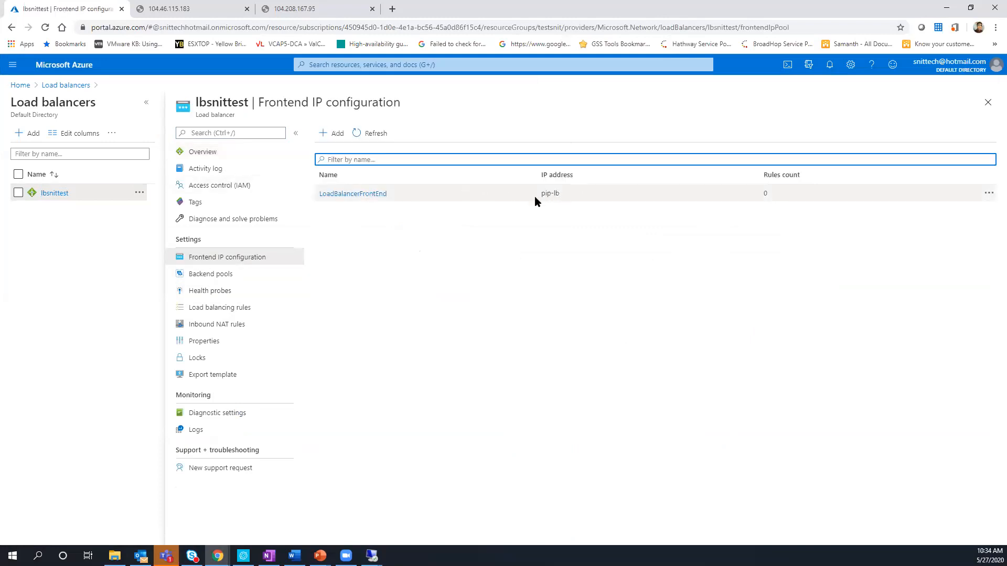
left_click(383, 194)
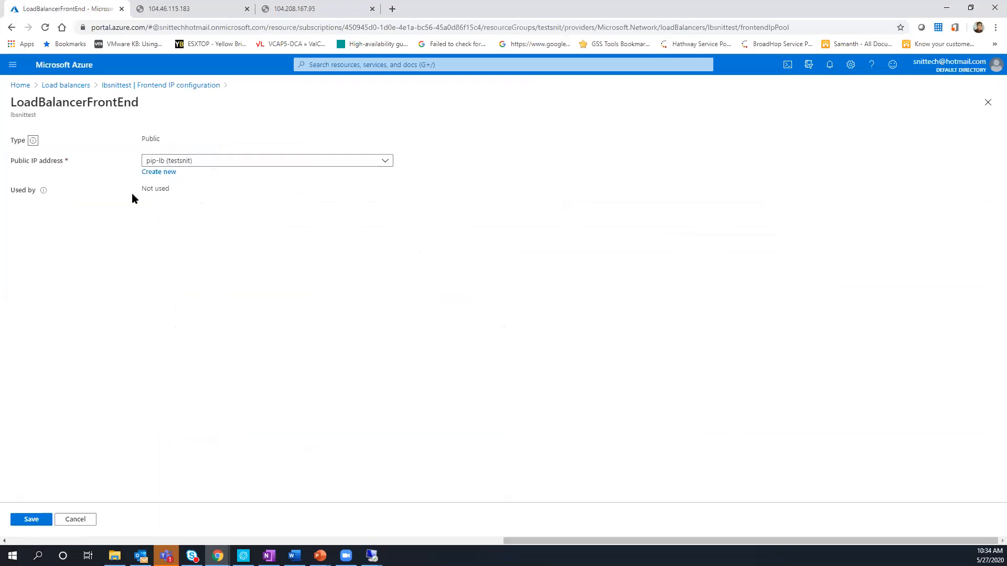
left_click(31, 520)
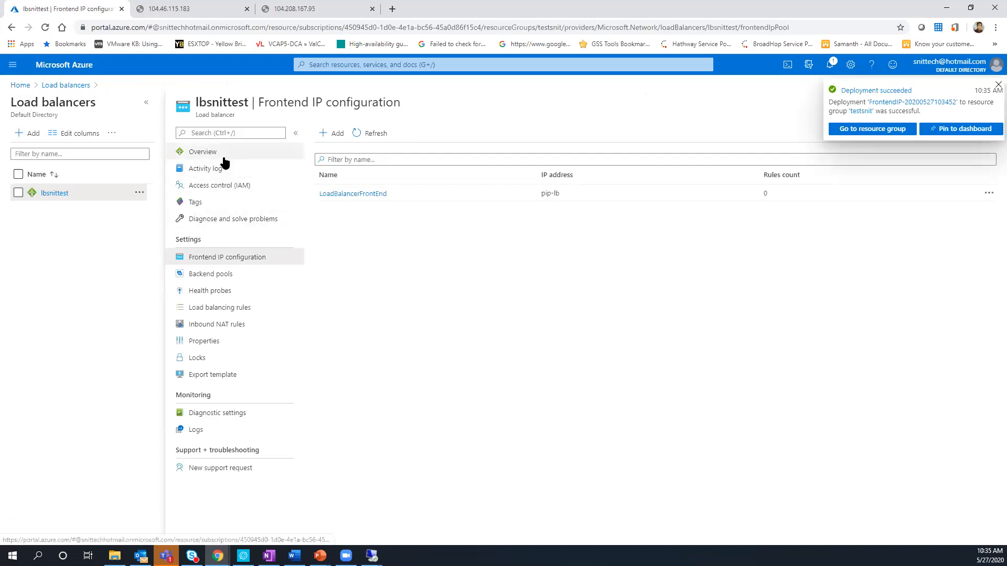
left_click(215, 276)
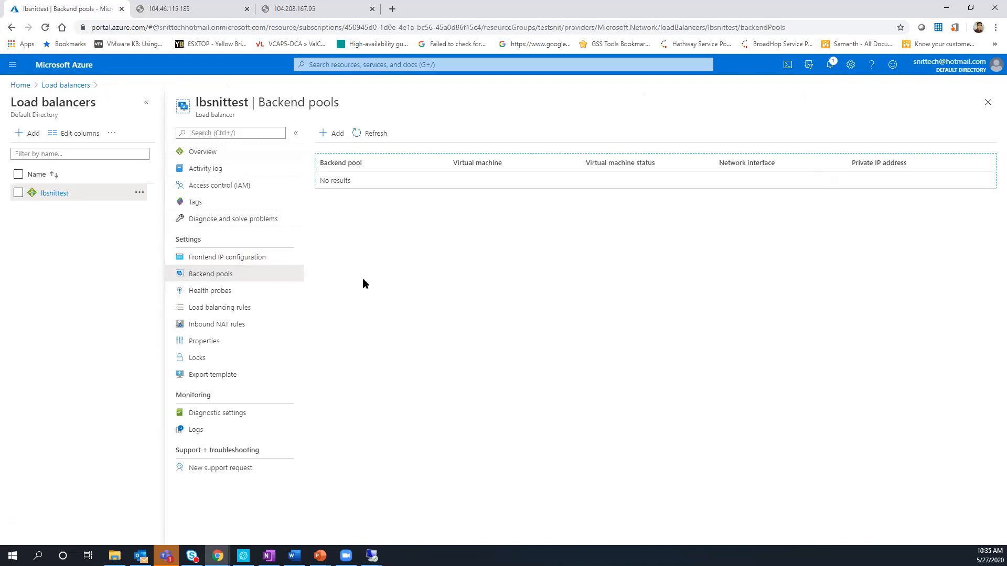
Start backend pool 'testloadbalane' associated to Virtual machine; no VMs are available to add.
left_click(332, 132)
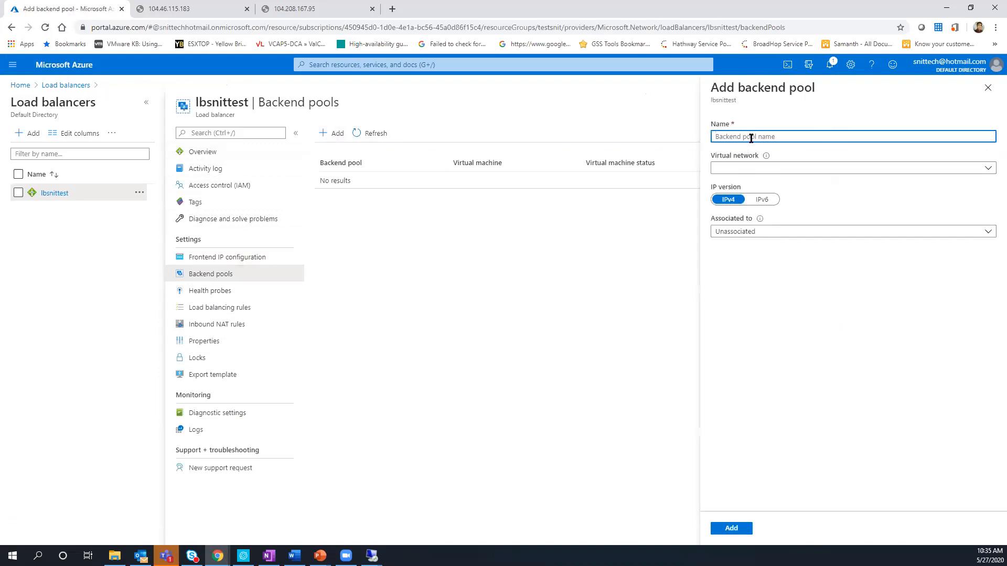
type("testloadbalane")
left_click(730, 169)
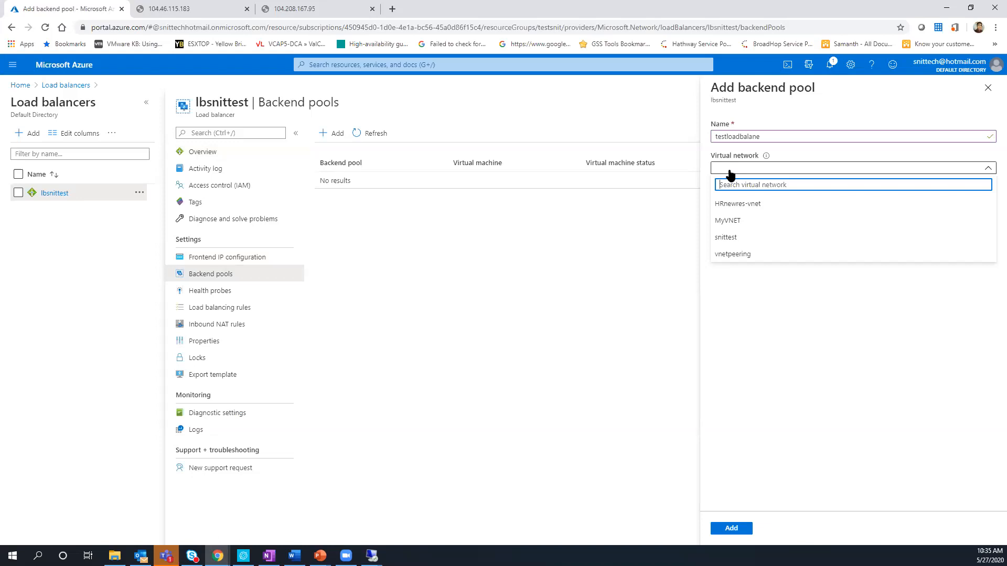
left_click(603, 269)
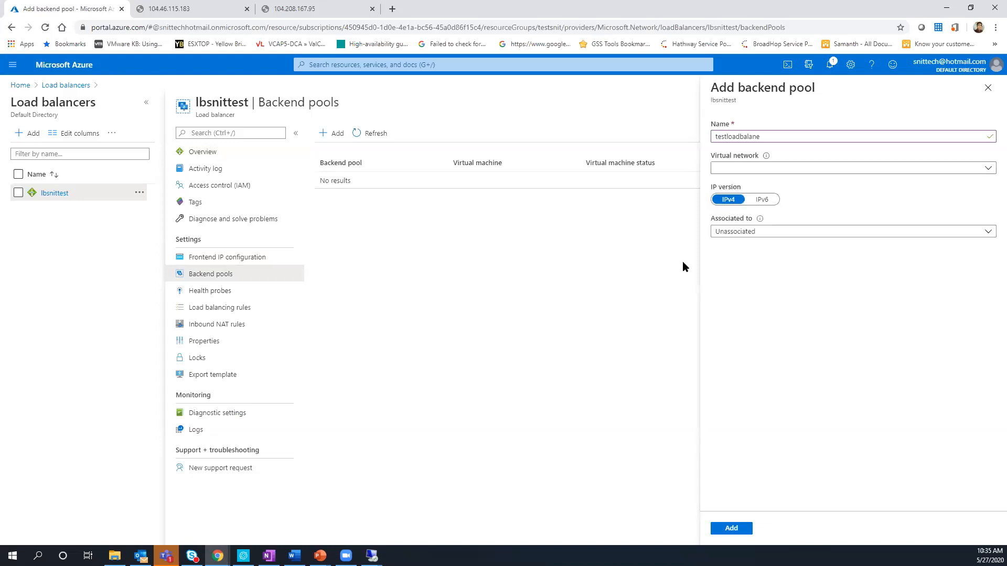
left_click(724, 234)
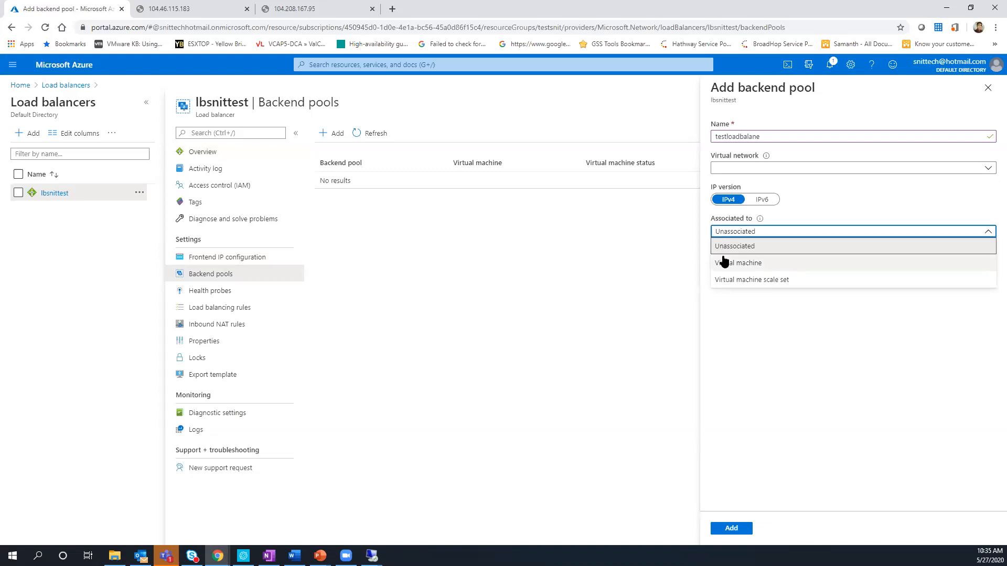
left_click(724, 262)
left_click(757, 341)
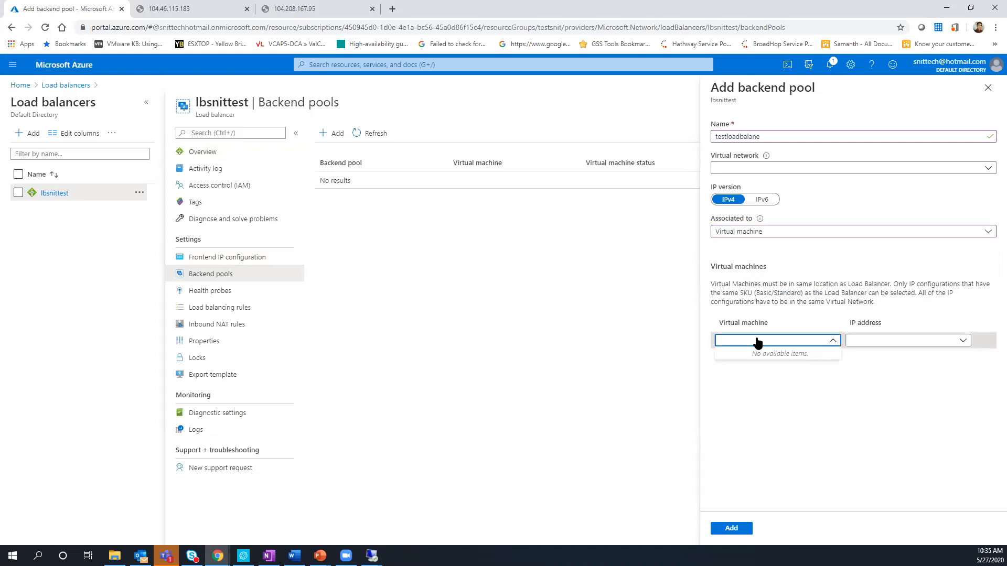
left_click(565, 265)
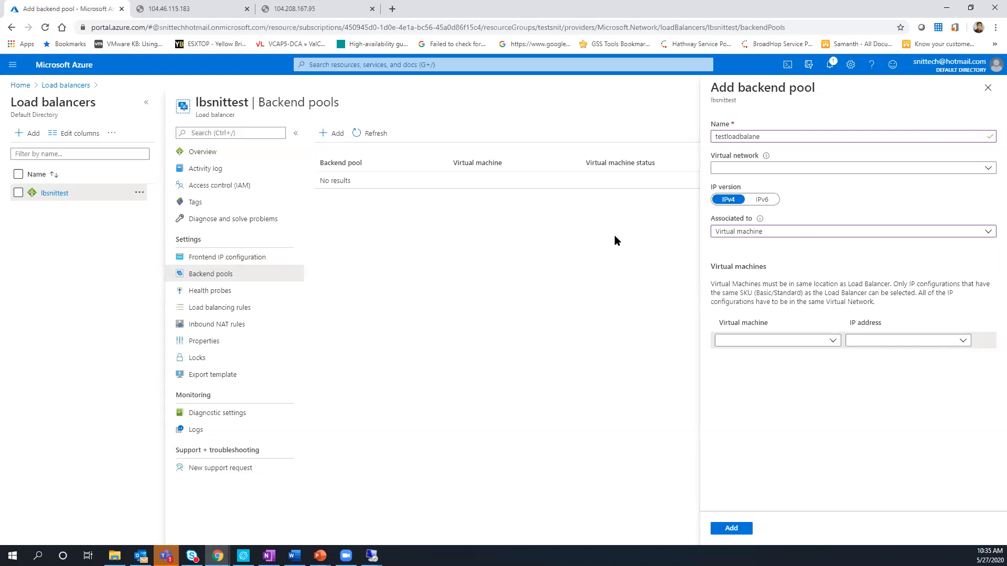
left_click(20, 85)
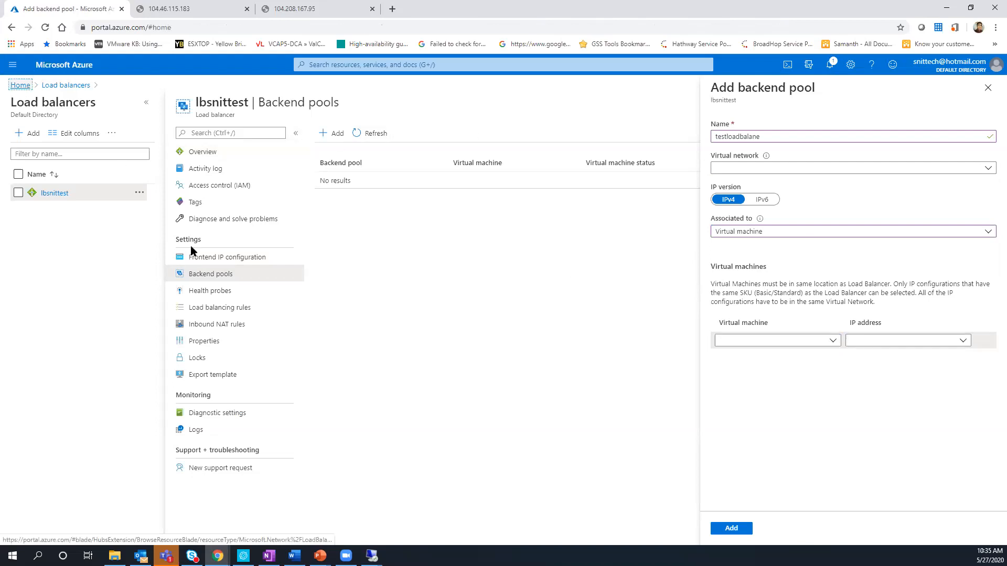
Look over the LB1vm virtual machine's details.
left_click(347, 141)
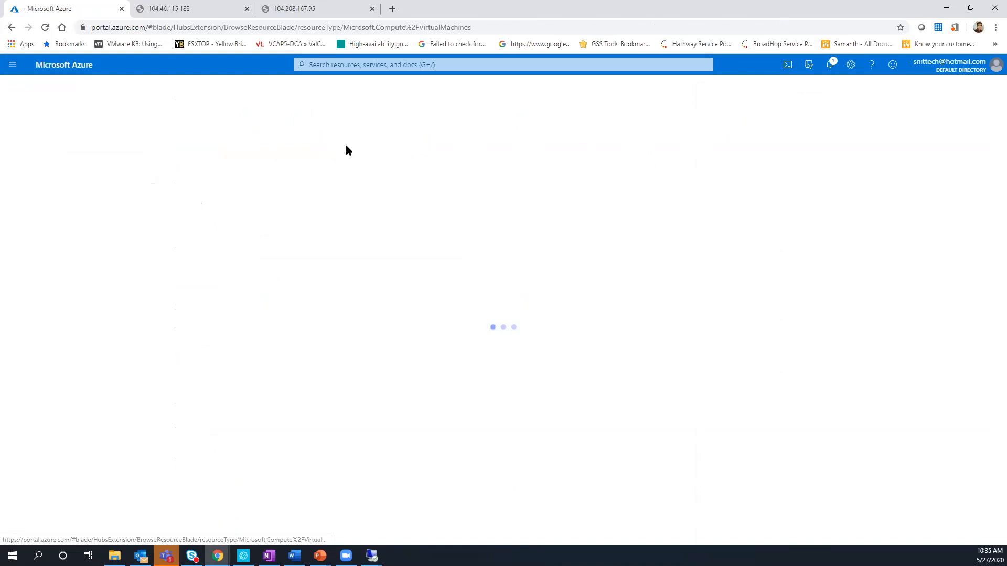
left_click(48, 219)
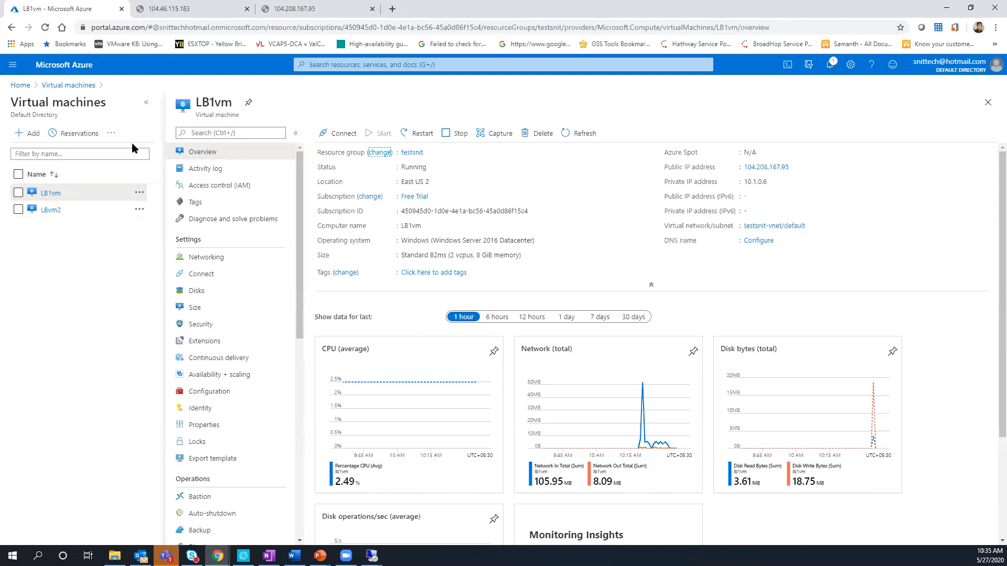
left_click(20, 85)
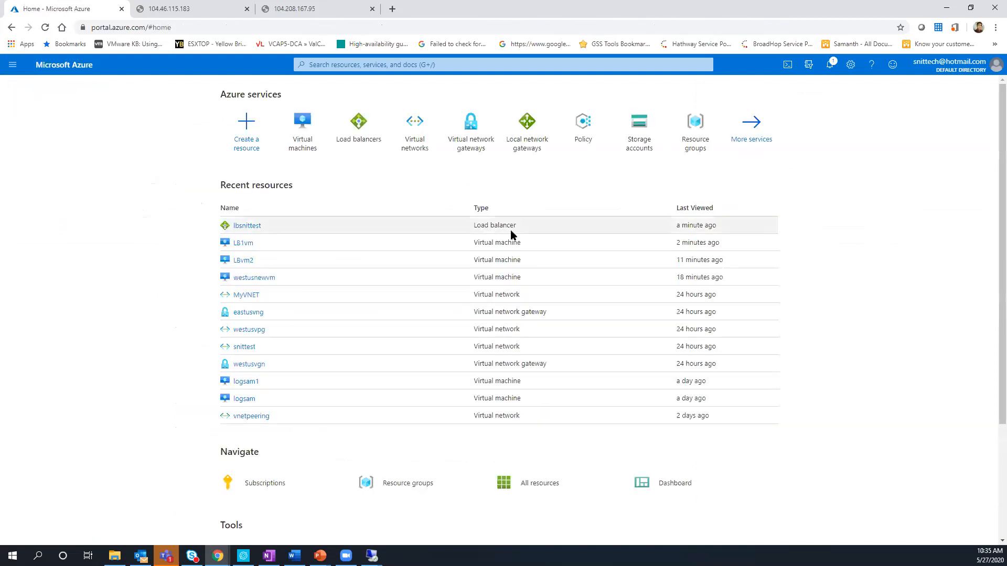
Begin adding a new backend pool on the lbsnittest load balancer.
left_click(362, 135)
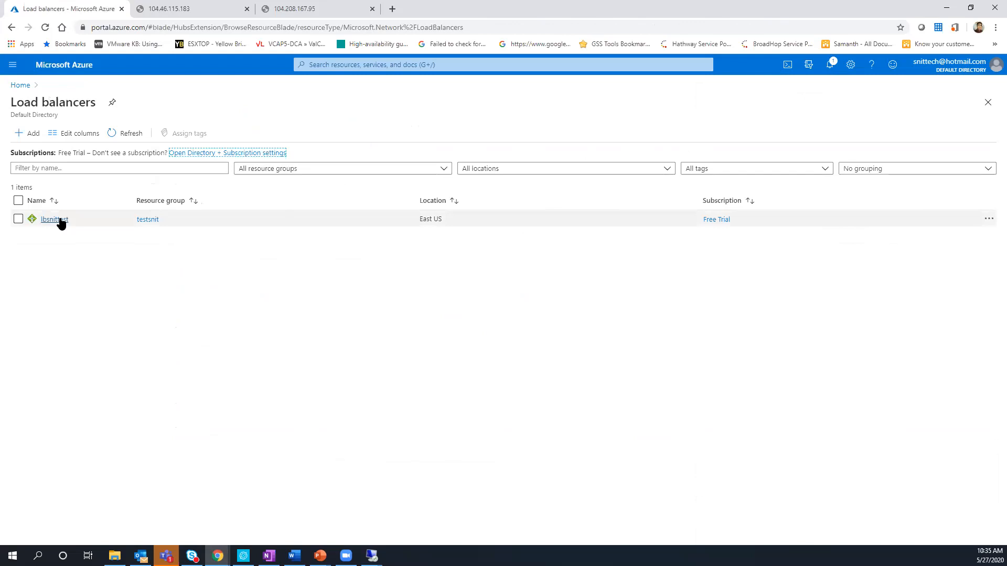
left_click(58, 220)
left_click(212, 273)
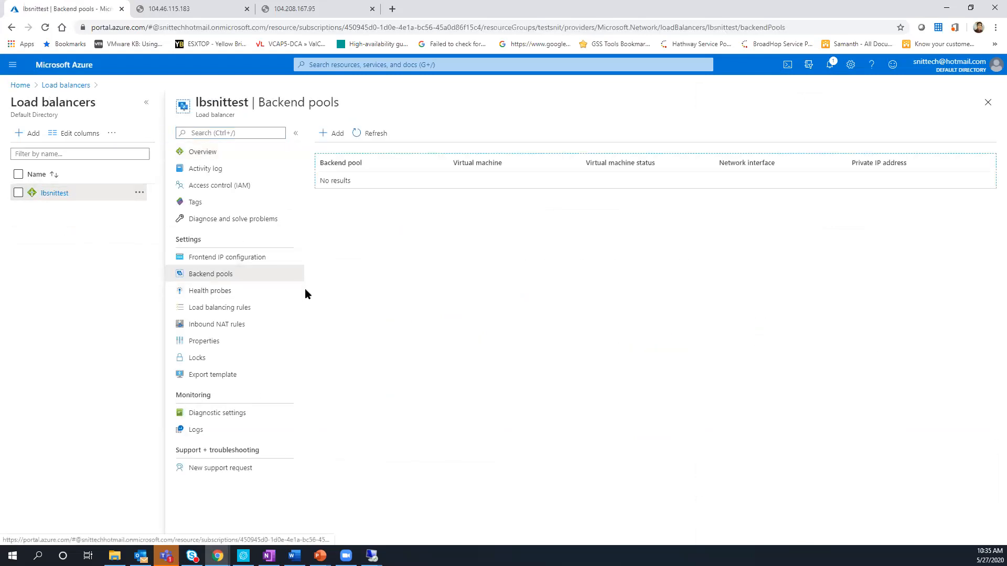
left_click(336, 136)
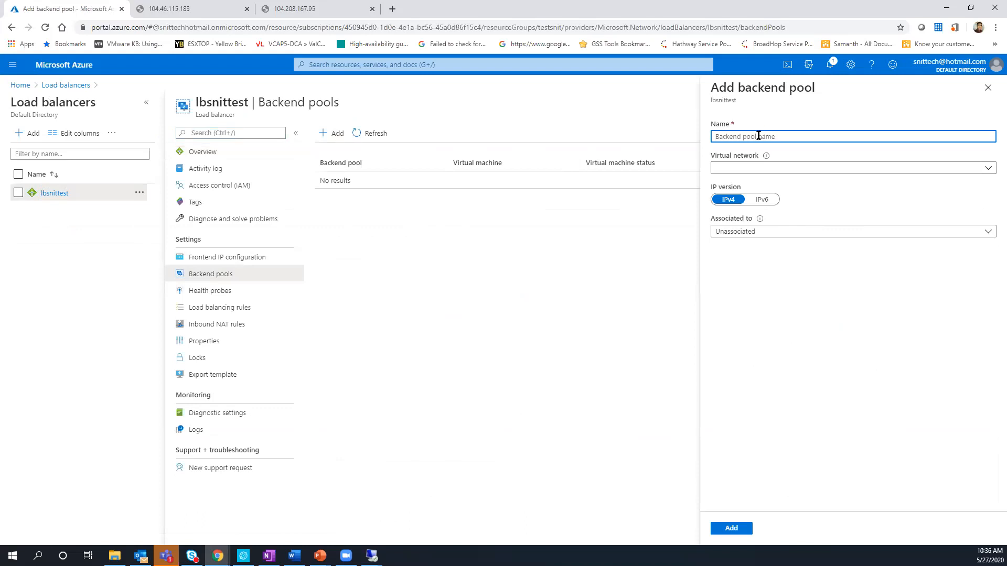
Try pool 'testloadbala' on snittest with VMs, switch to HRnewres-vnet, then abandon it.
type("testloadbala")
left_click(760, 168)
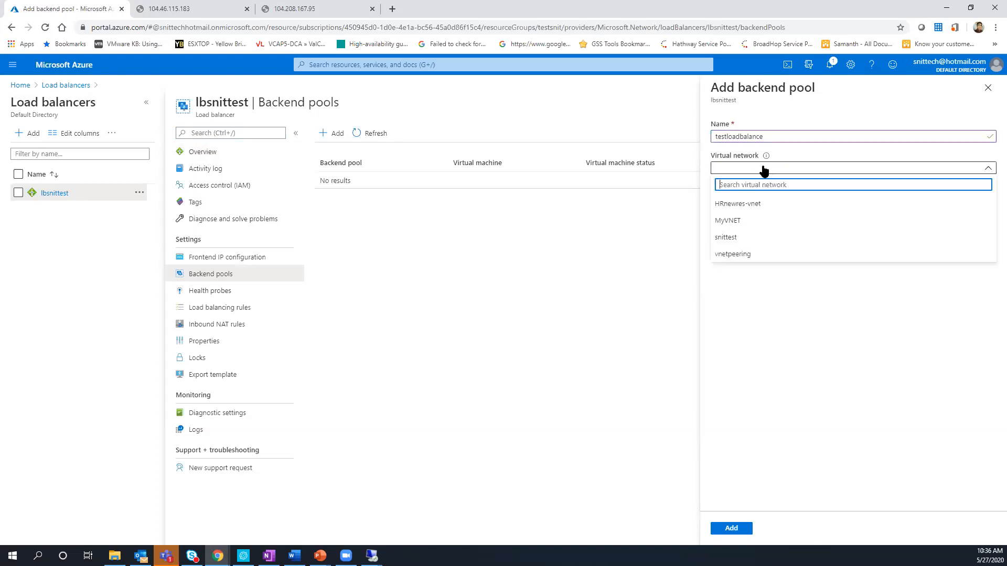
left_click(737, 238)
left_click(738, 231)
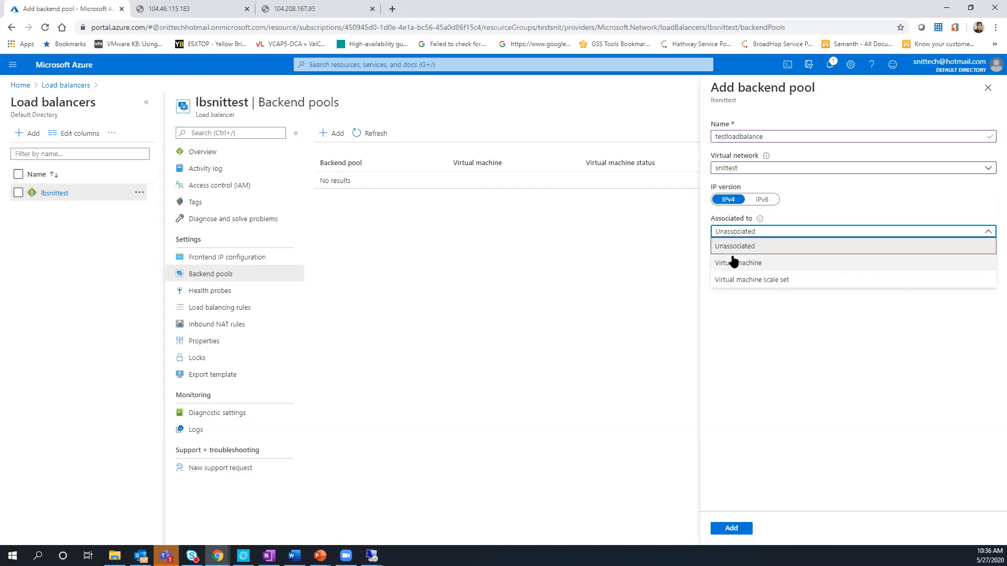
left_click(734, 261)
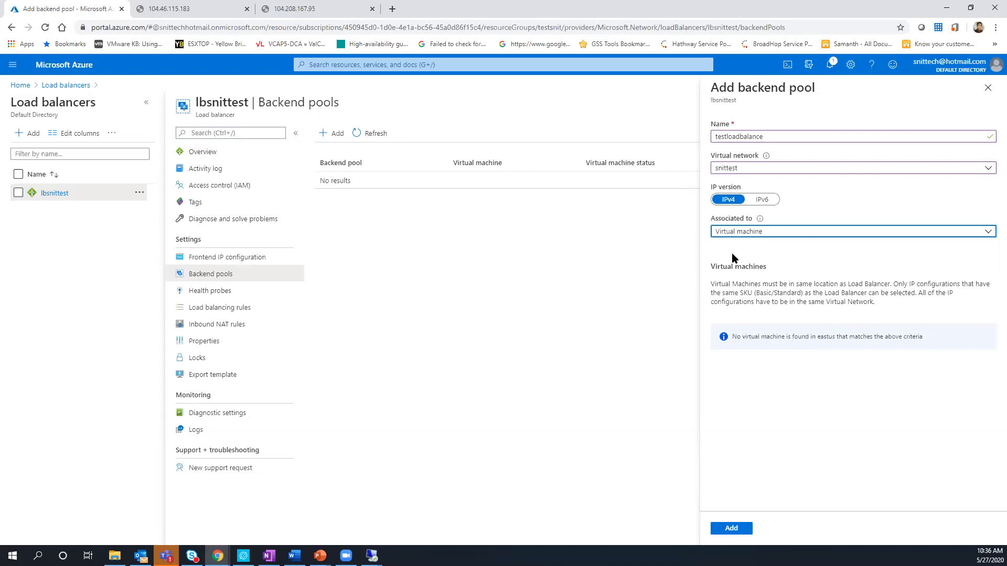
left_click(751, 168)
left_click(738, 204)
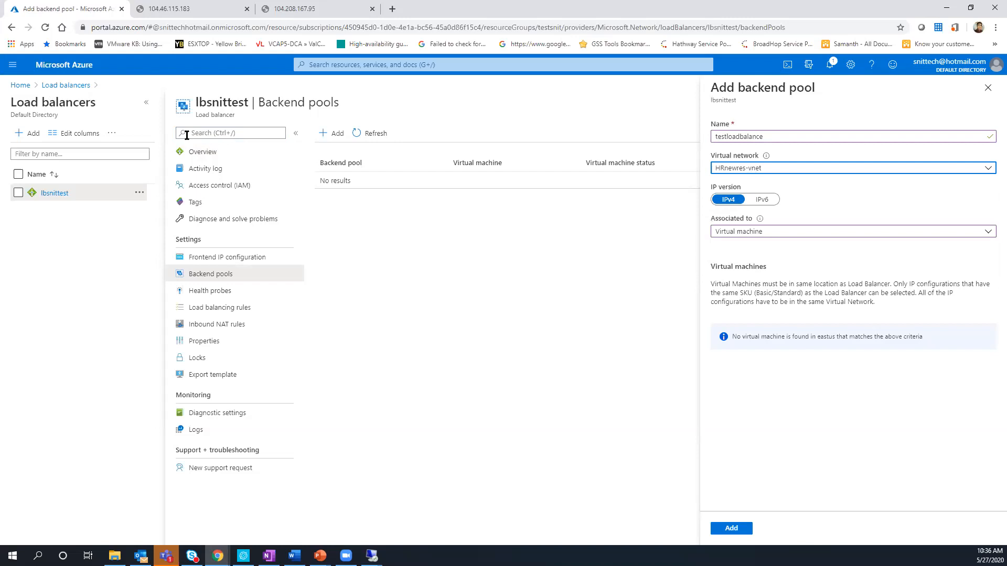
left_click(202, 152)
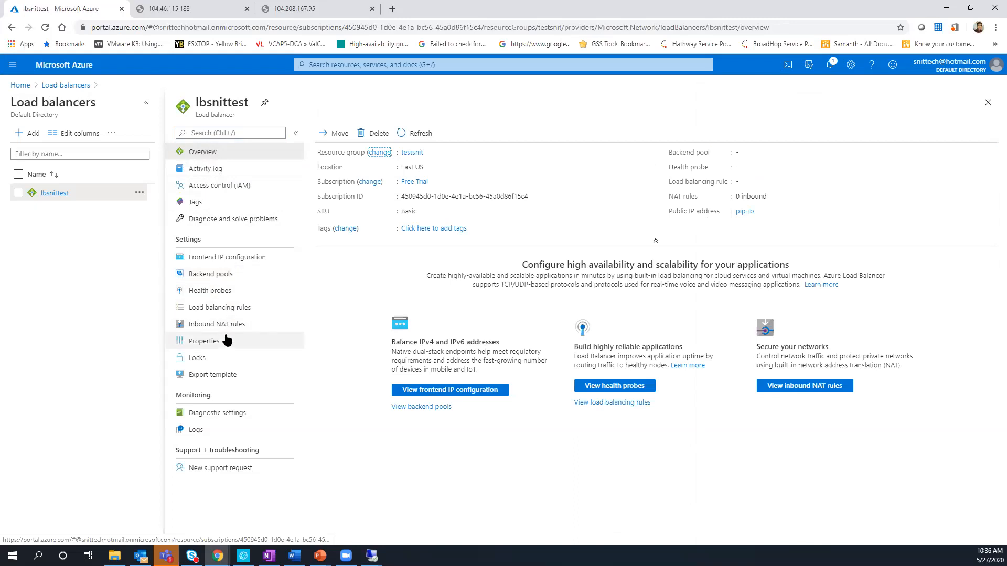
Fill in public Basic load balancer LB2 in testsnit with public IP pip-lb2 through Review + create.
left_click(21, 134)
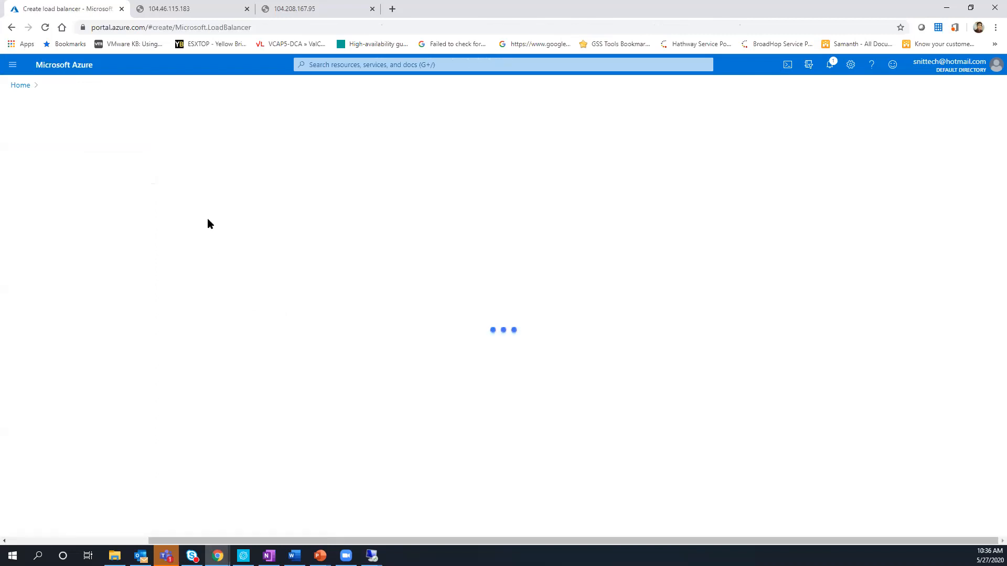
left_click(169, 254)
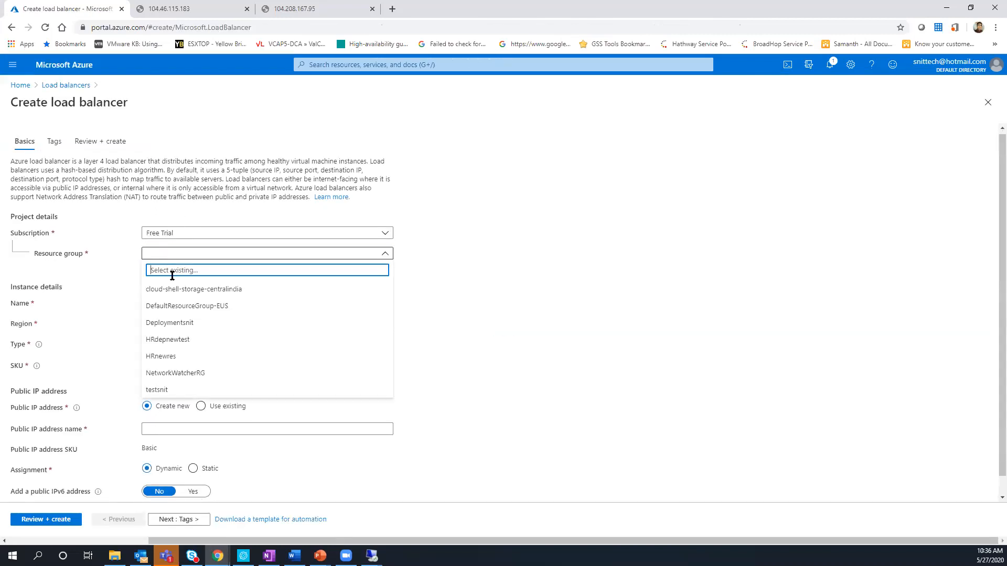
left_click(163, 390)
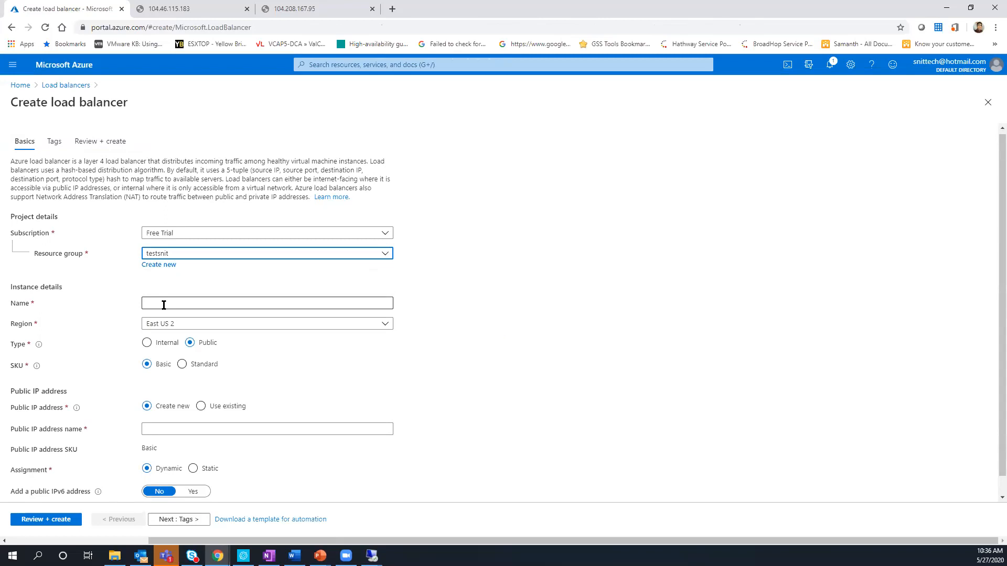
left_click(164, 305)
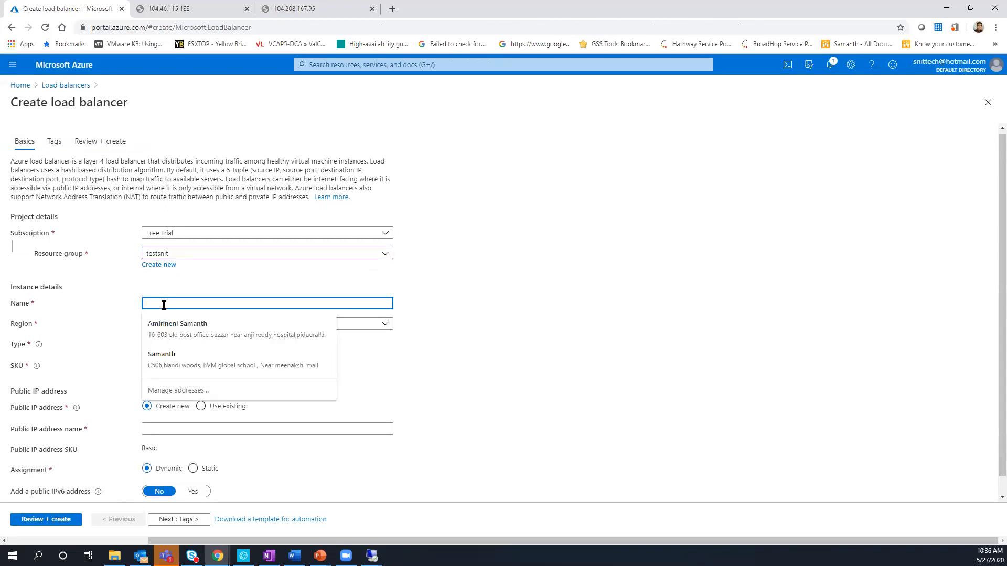
type("LB2")
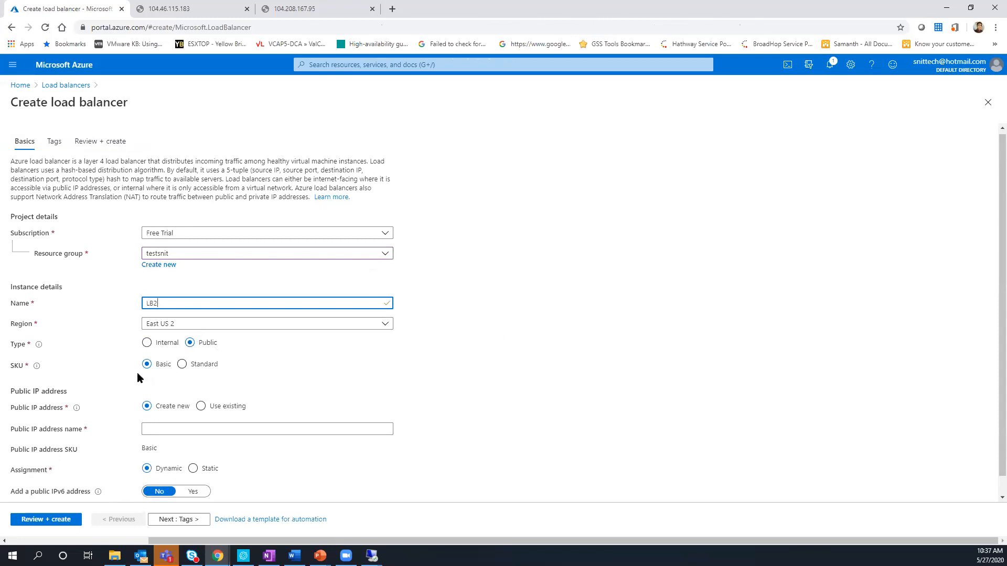
left_click(177, 426)
type("pip")
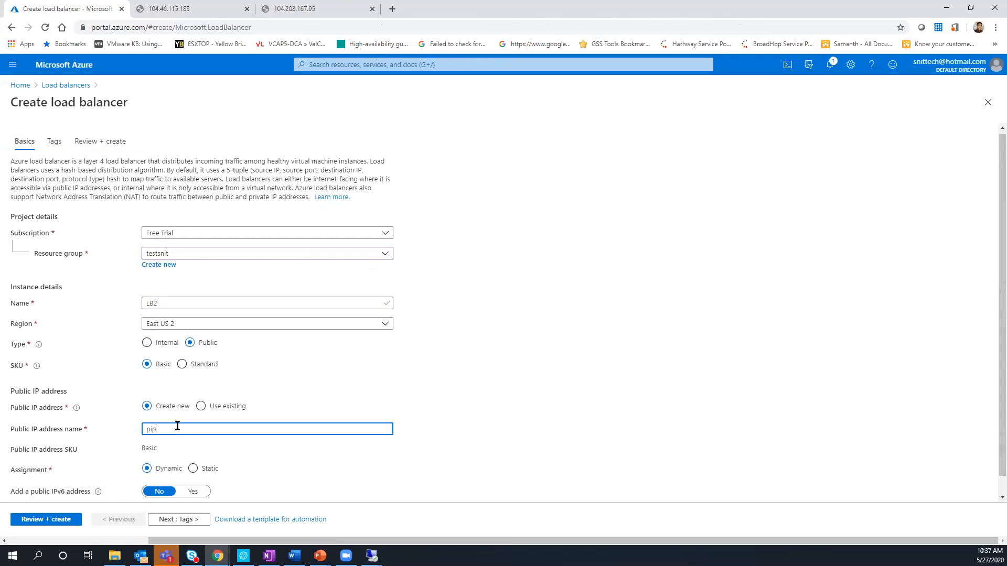
type("-lb2")
scroll(177, 426, "down", 1)
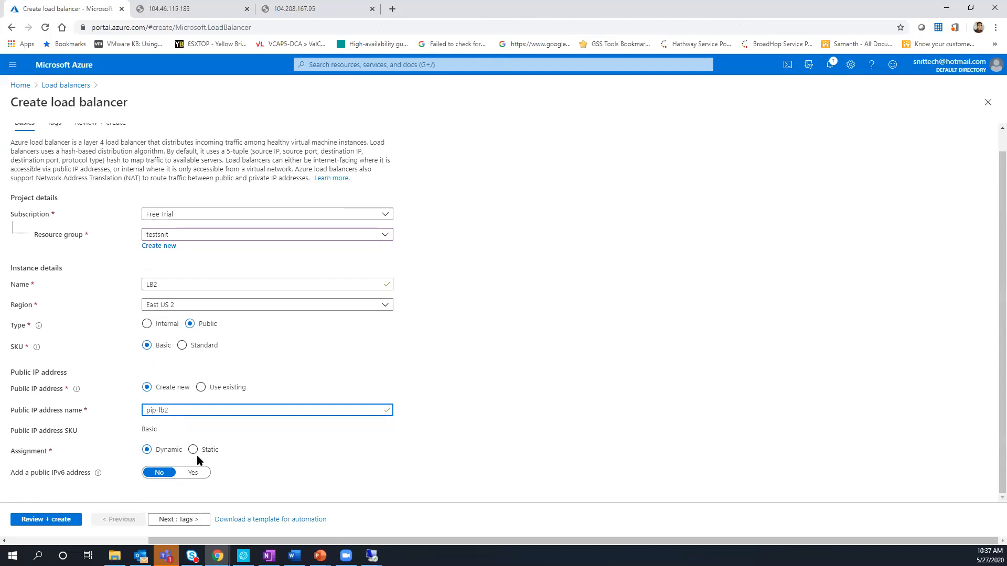
left_click(159, 521)
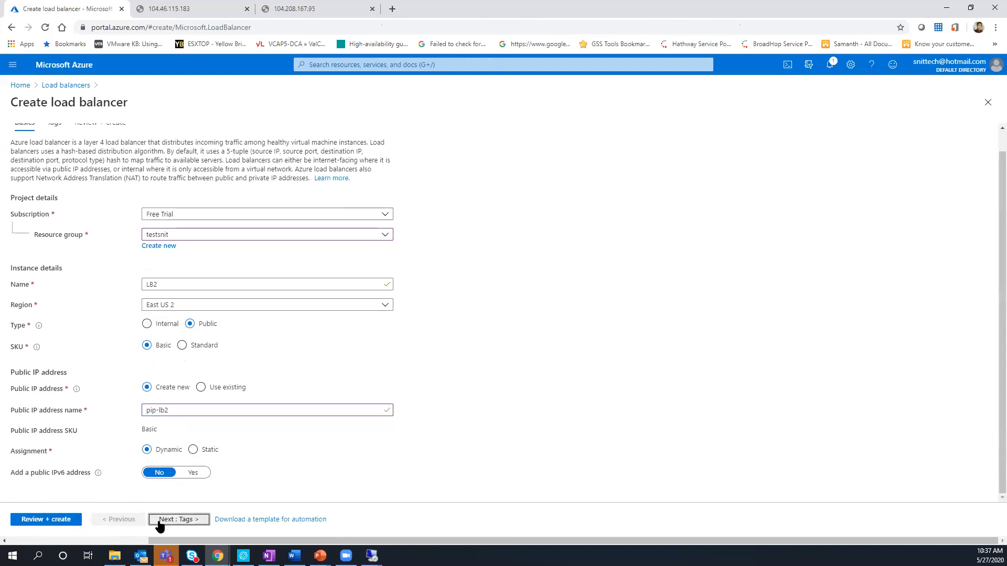
left_click(160, 519)
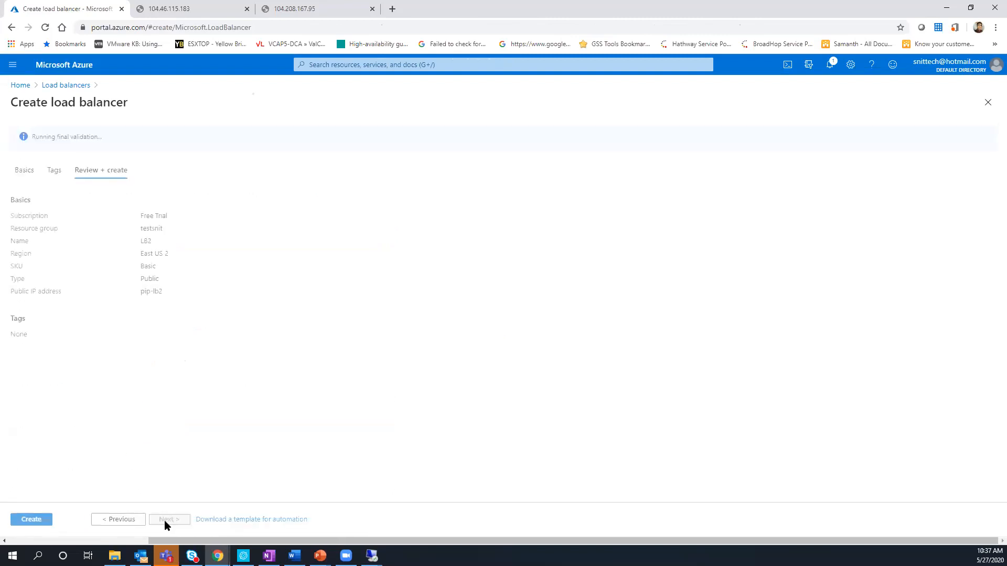
Create LB2, refresh the load balancer list, and confirm its deployment succeeded in notifications.
left_click(30, 520)
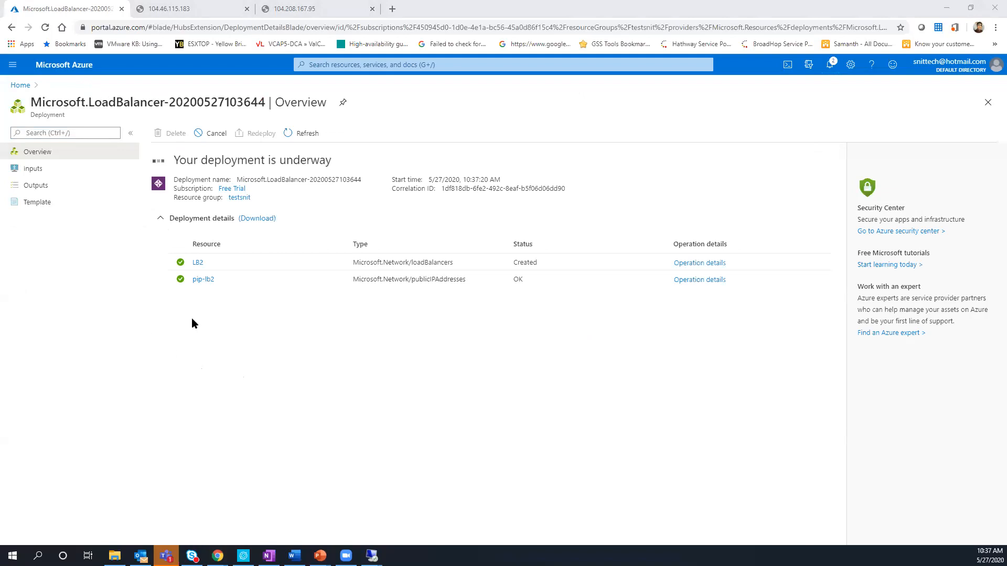
left_click(21, 85)
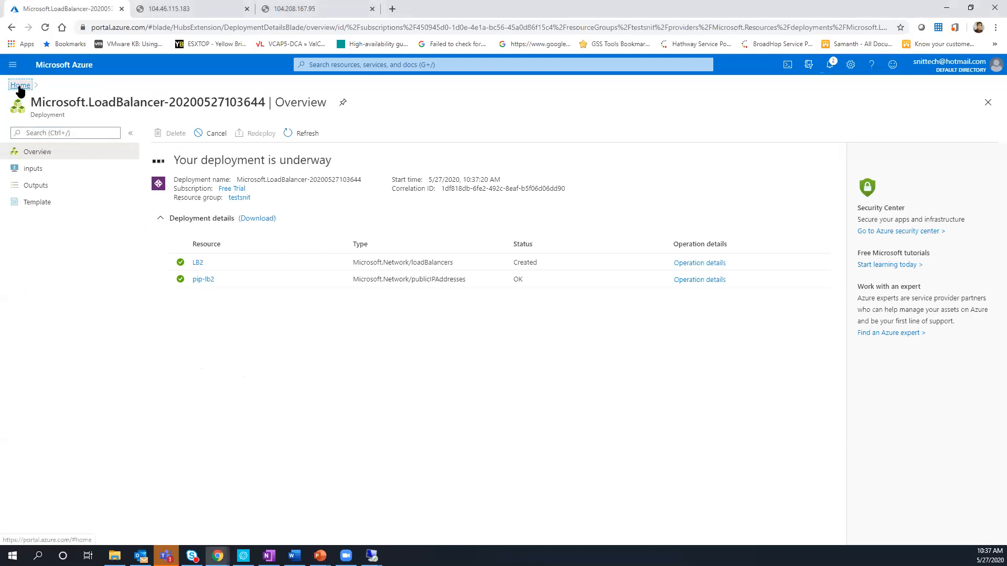
left_click(320, 141)
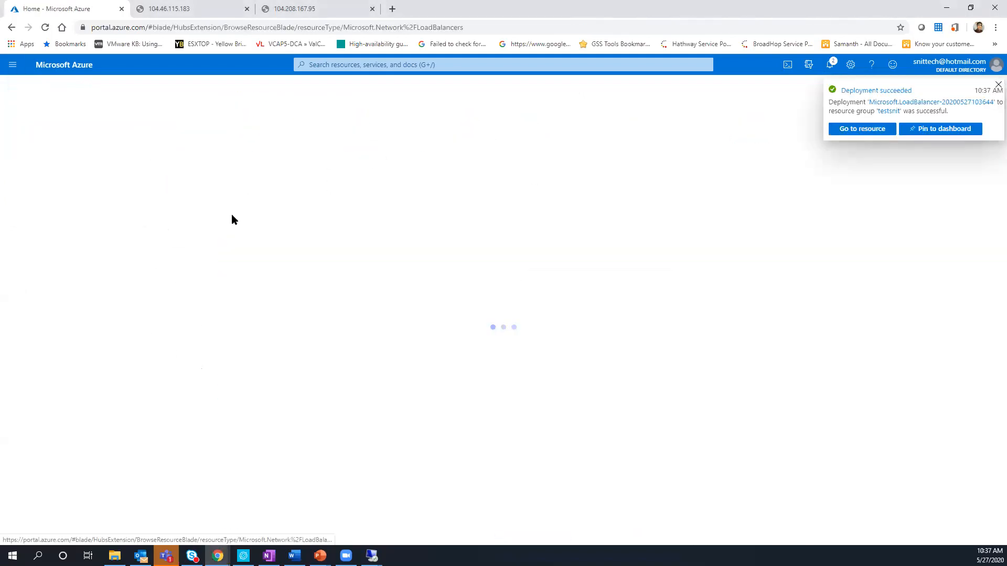
left_click(124, 135)
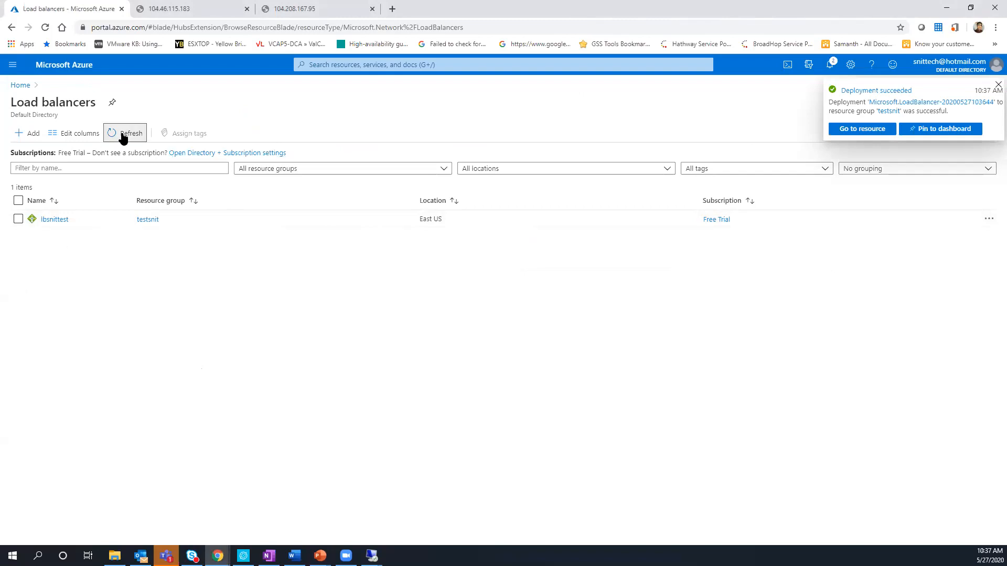
left_click(123, 135)
left_click(123, 135)
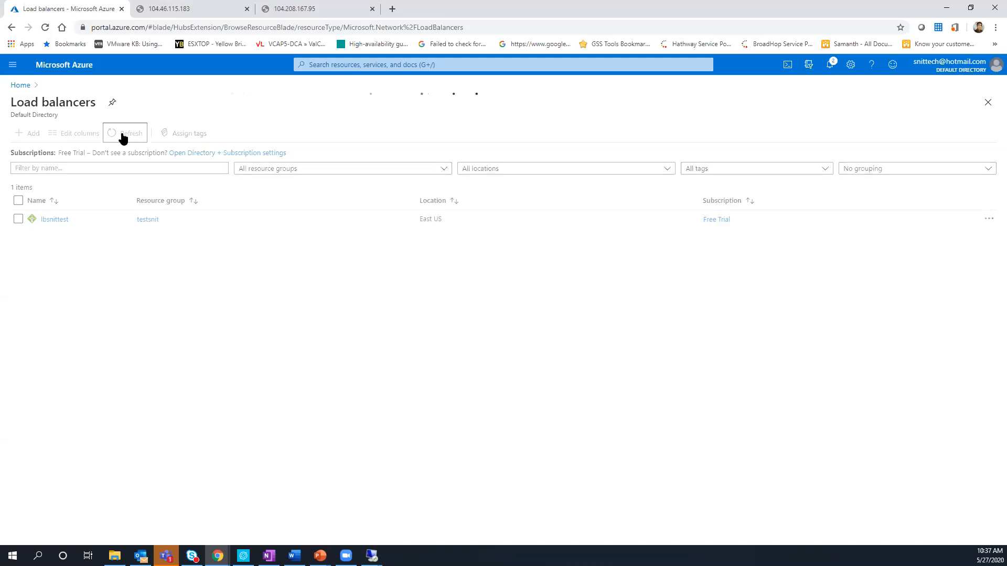
left_click(829, 65)
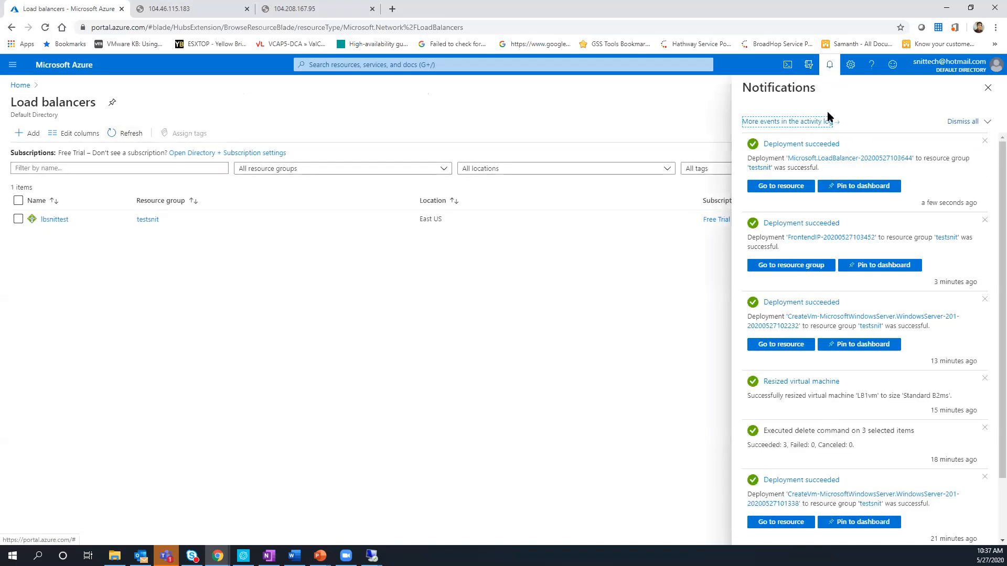
left_click(781, 187)
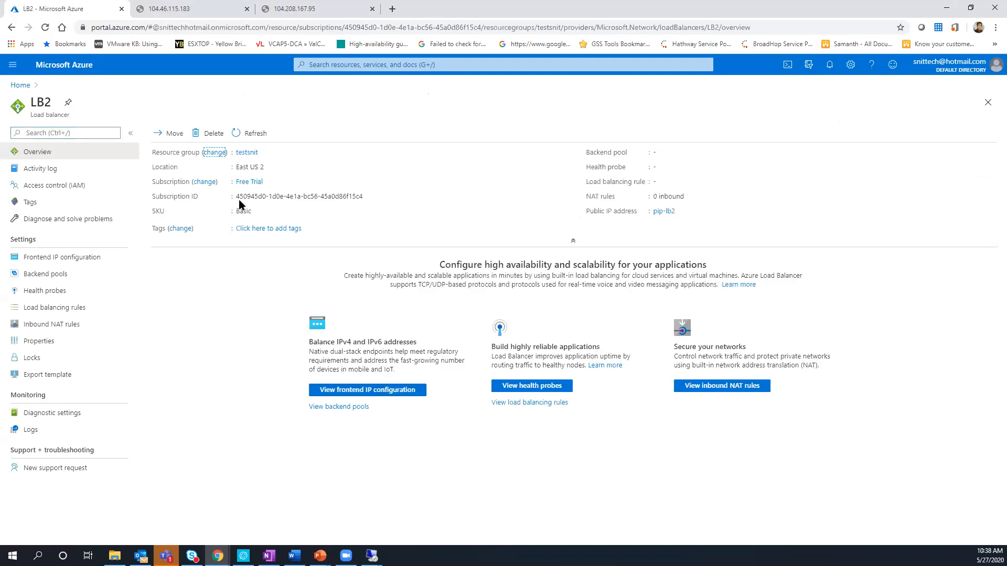
Check LB2's frontend IP configuration, then begin adding a backend pool to LB2.
left_click(57, 269)
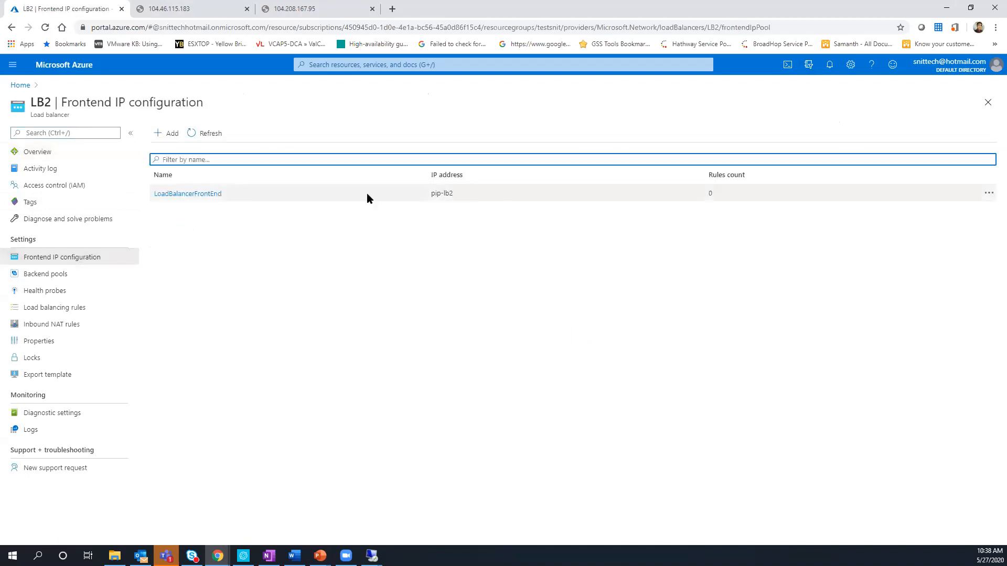
left_click(70, 274)
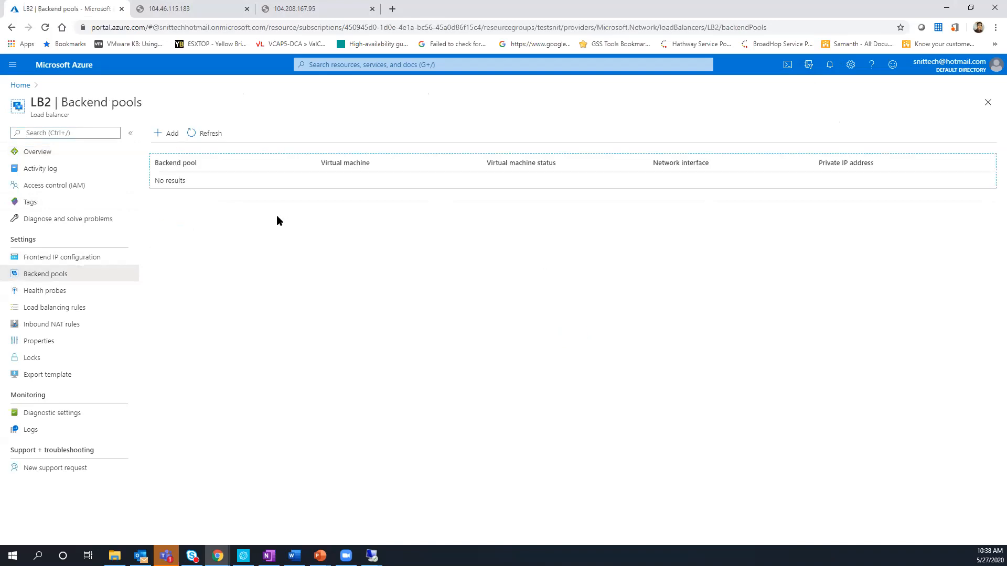
left_click(169, 134)
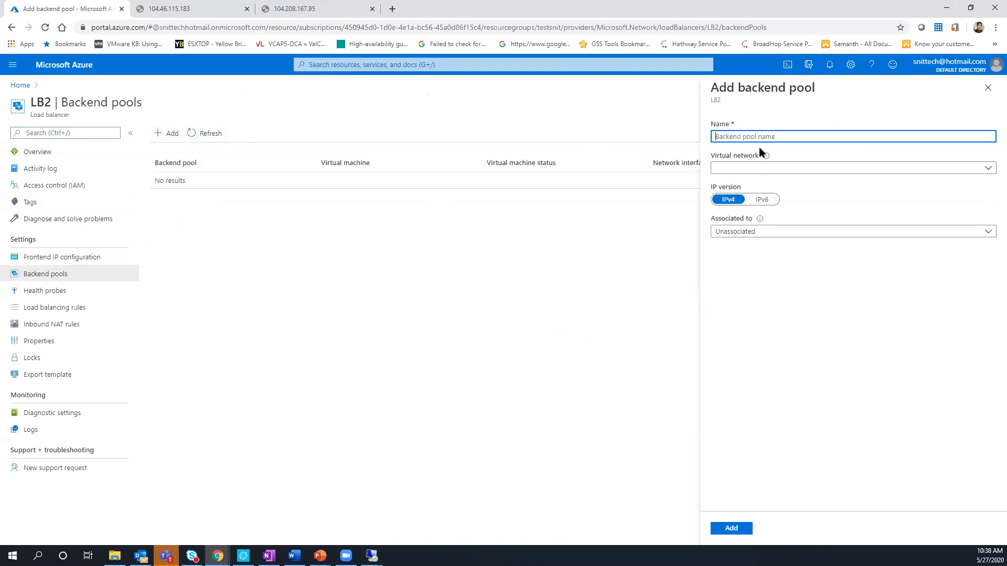
Name the backend pool Tesloadbalance on testsnit-vnet, associated to virtual machines.
type("Tesloadbalance")
left_click(760, 170)
left_click(742, 221)
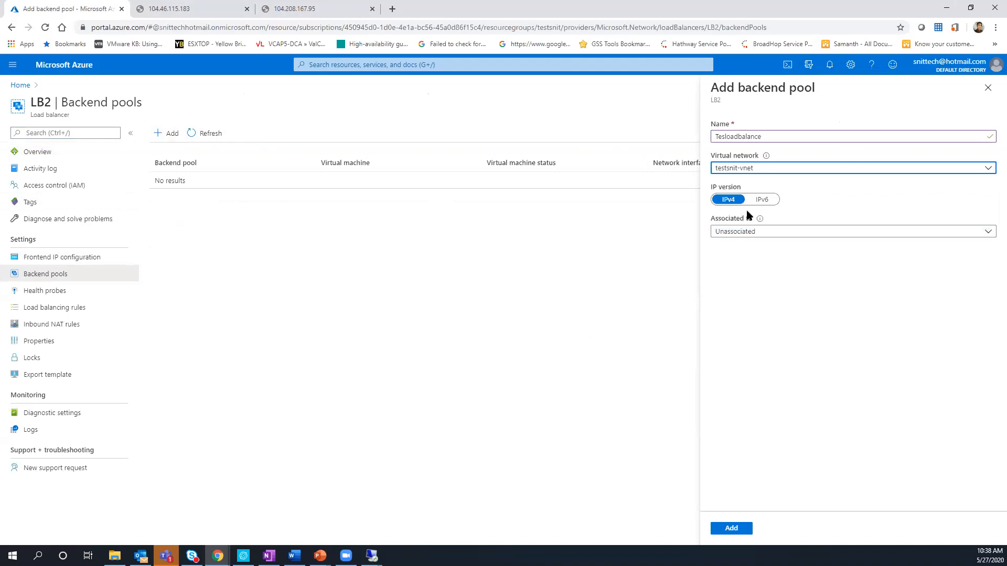
left_click(756, 233)
left_click(756, 263)
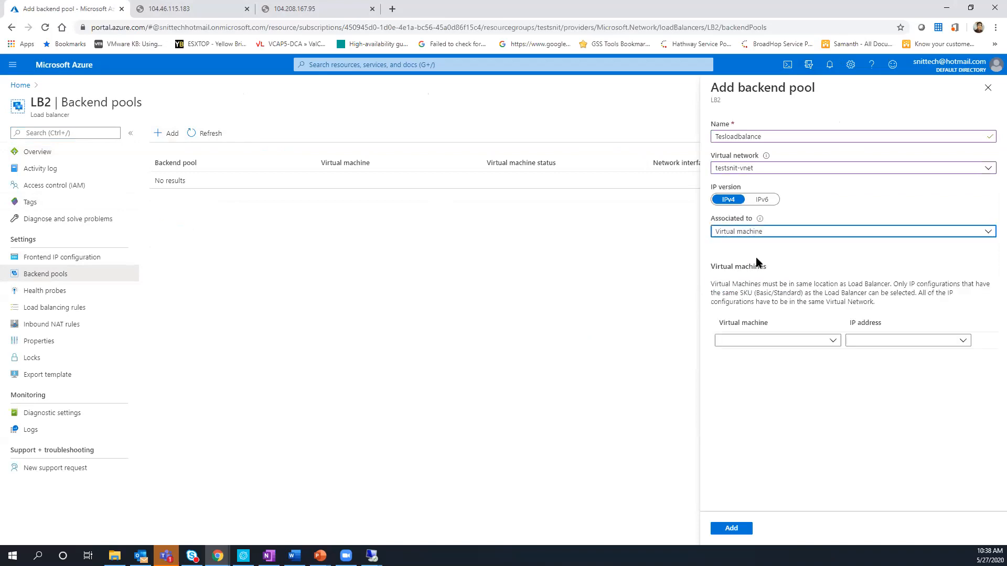
Add LB1vm (10.1.0.6) and LBvm2 (10.1.0.7) via ipconfig1 and create the pool.
left_click(786, 340)
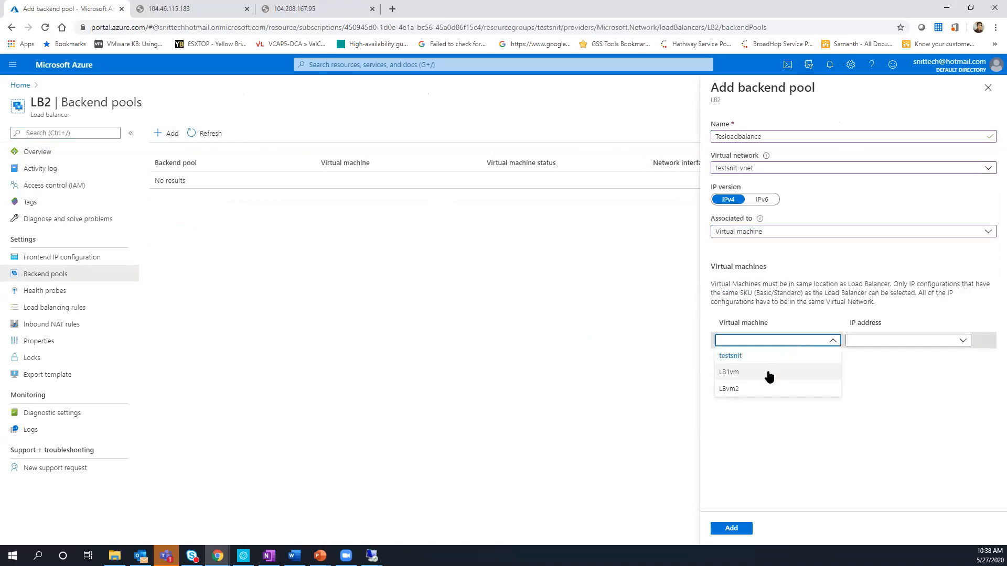
left_click(768, 374)
left_click(876, 342)
left_click(881, 357)
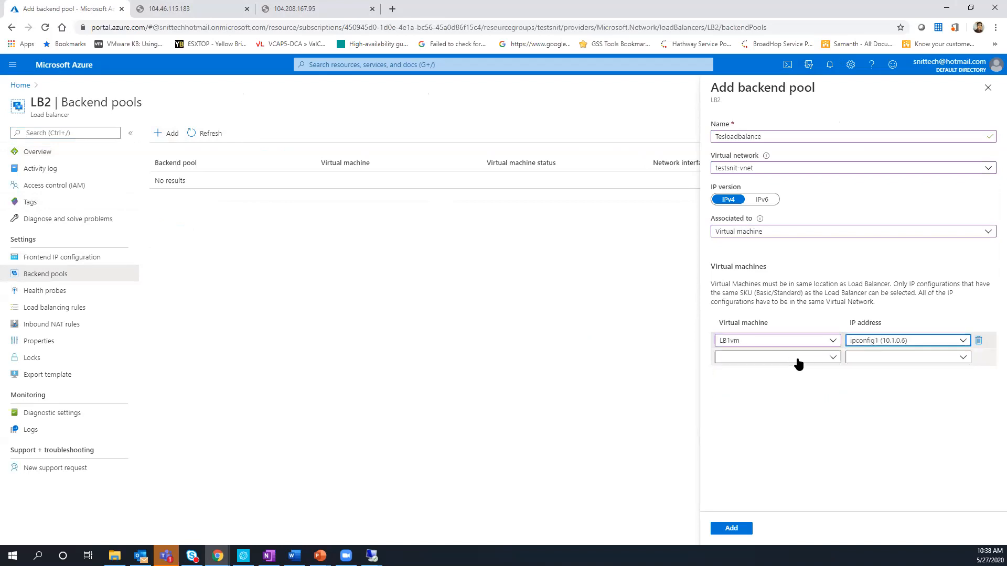
left_click(792, 357)
left_click(737, 407)
left_click(909, 358)
left_click(898, 373)
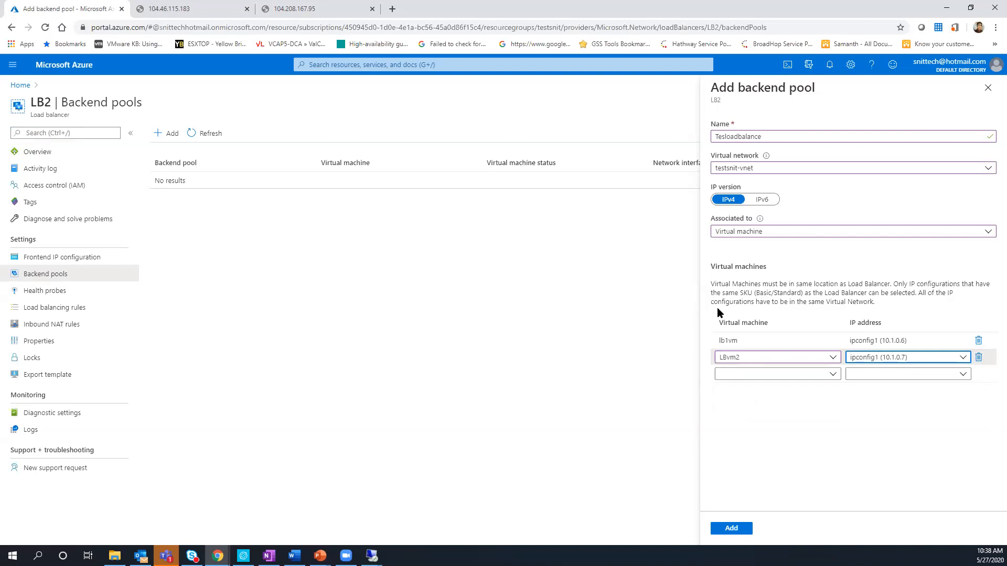
left_click(728, 529)
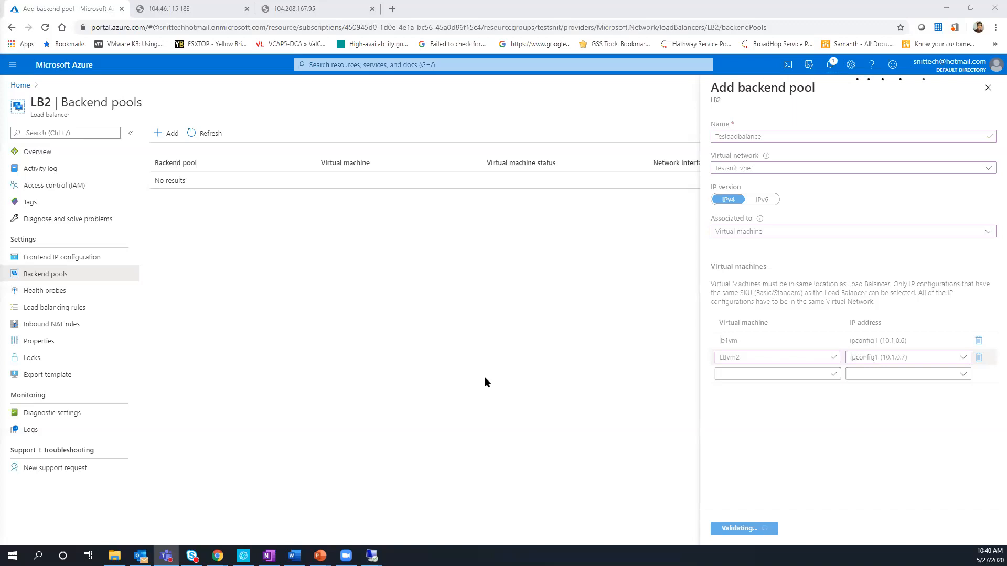
Check notifications, refresh Backend pools and expand Tesloadbalance to confirm LB1vm and LBvm2 are running.
left_click(835, 63)
left_click(833, 64)
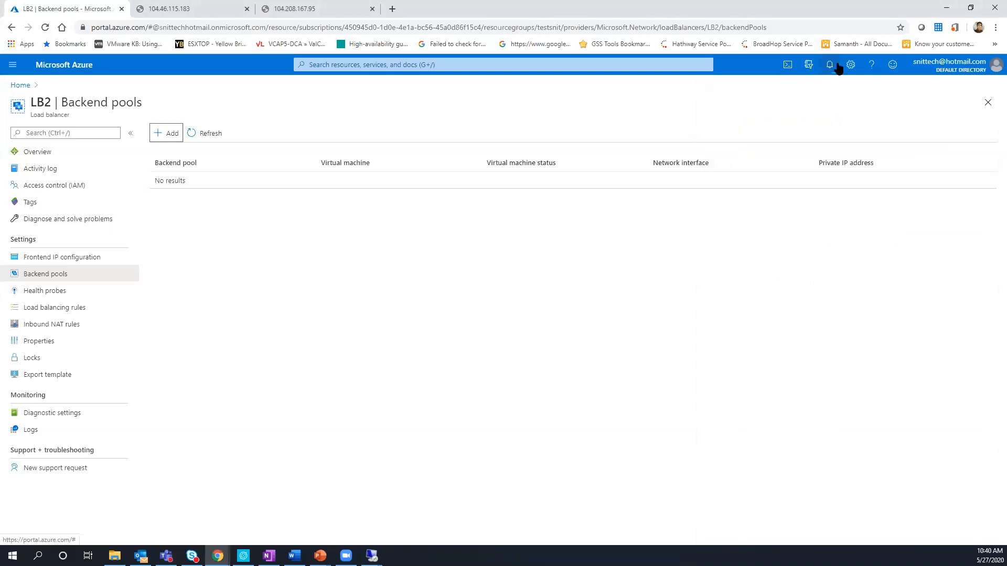
left_click(202, 134)
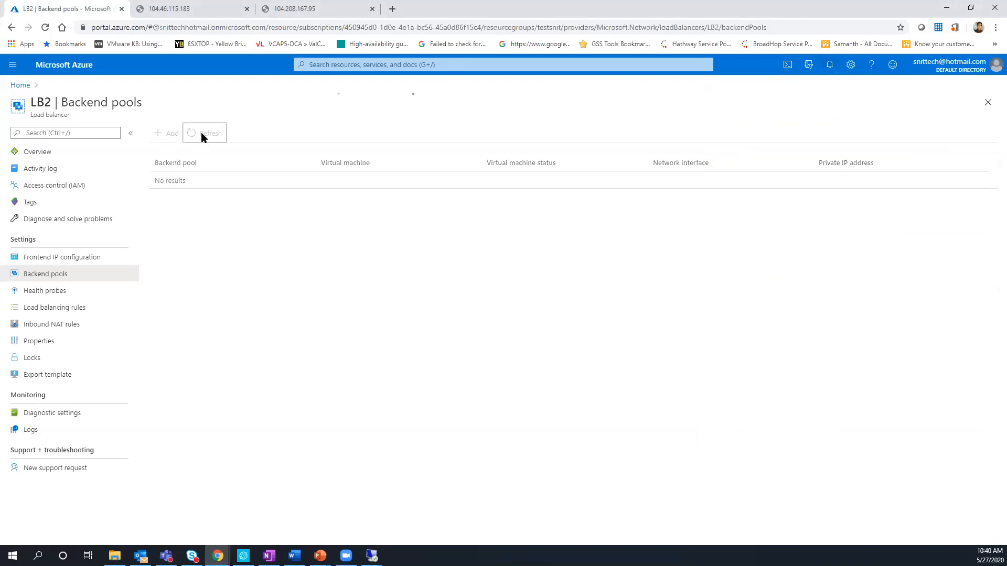
left_click(160, 181)
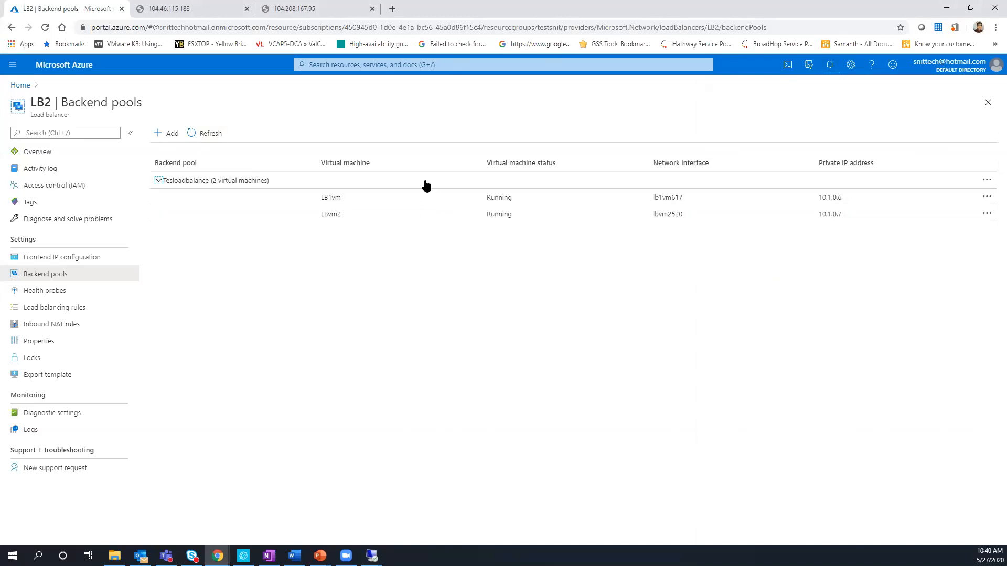
left_click(40, 310)
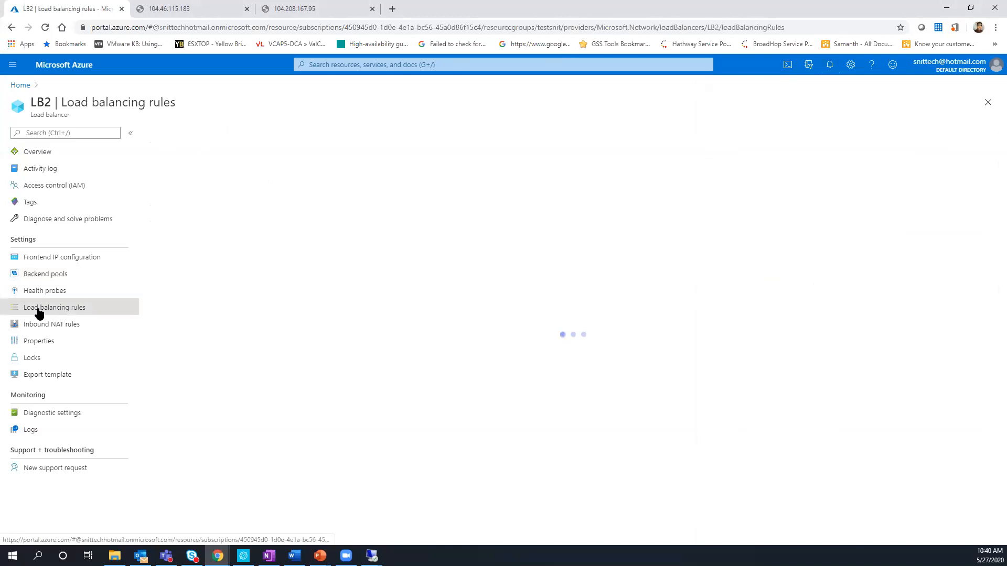
Start a load balancing rule with LoadBalancerFrontEnd, then back out to LB2's frontend IP configuration list.
left_click(167, 134)
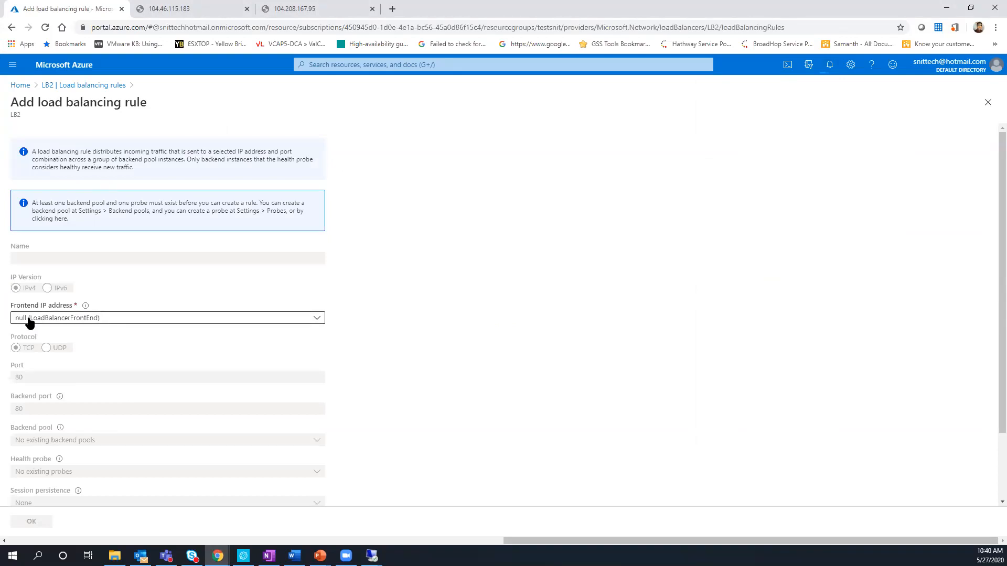
left_click(29, 320)
left_click(29, 321)
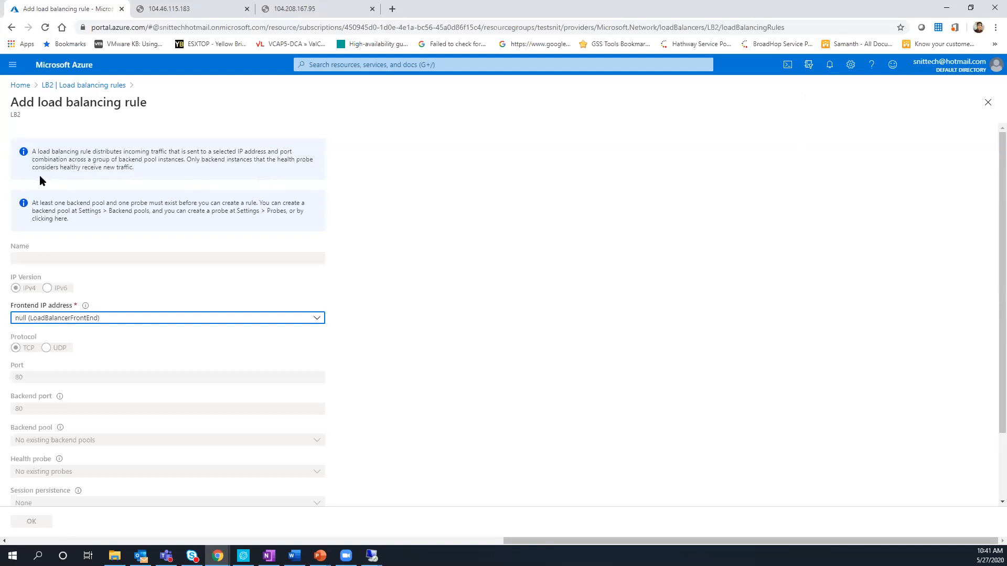
left_click(71, 85)
left_click(44, 259)
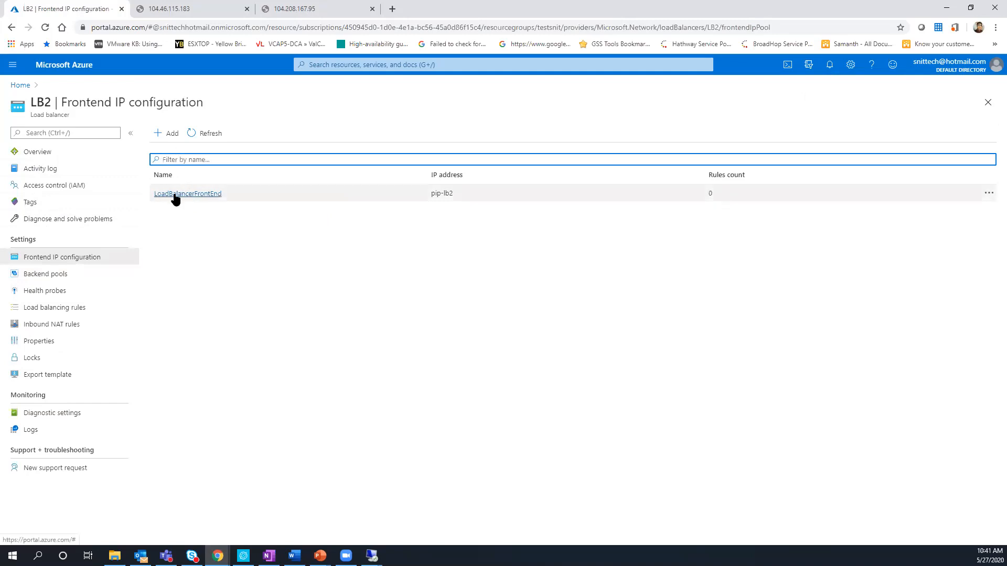
Re-save LoadBalancerFrontEnd with public IP pip-lb2 until deployment succeeds.
left_click(175, 195)
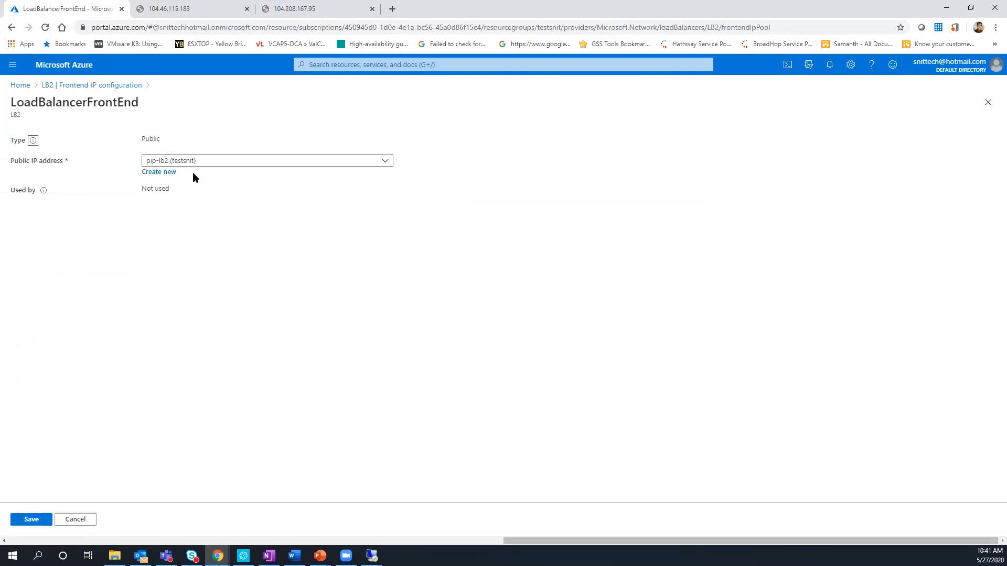
left_click(30, 518)
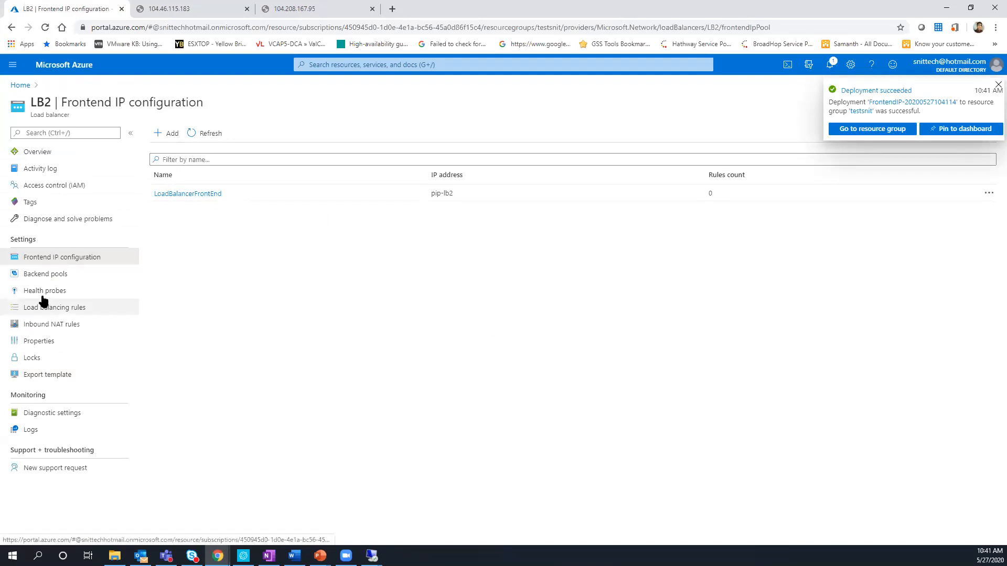
left_click(28, 311)
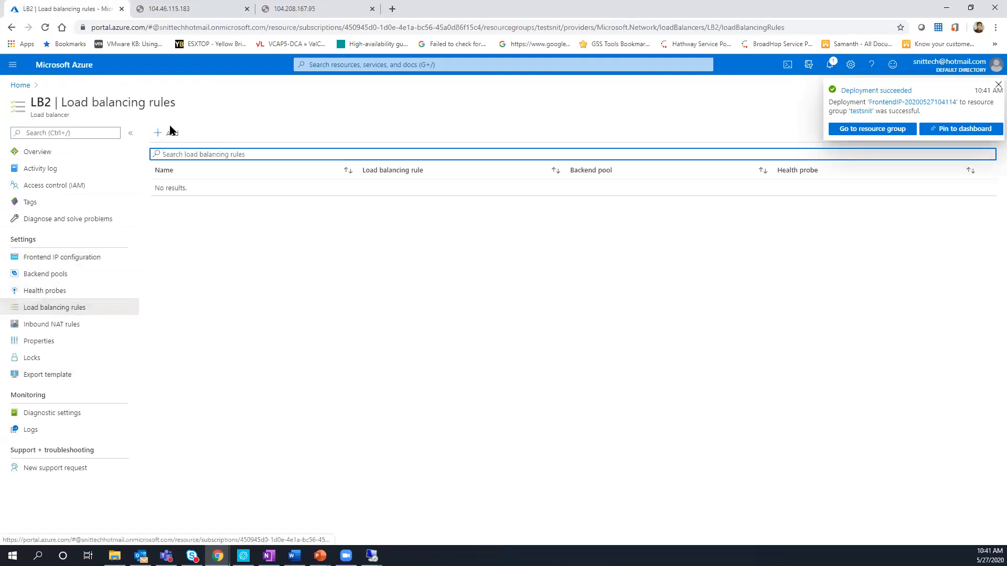
Try the Add load balancing rule form with LoadBalancerFrontEnd, find its fields unavailable, and leave it.
left_click(169, 135)
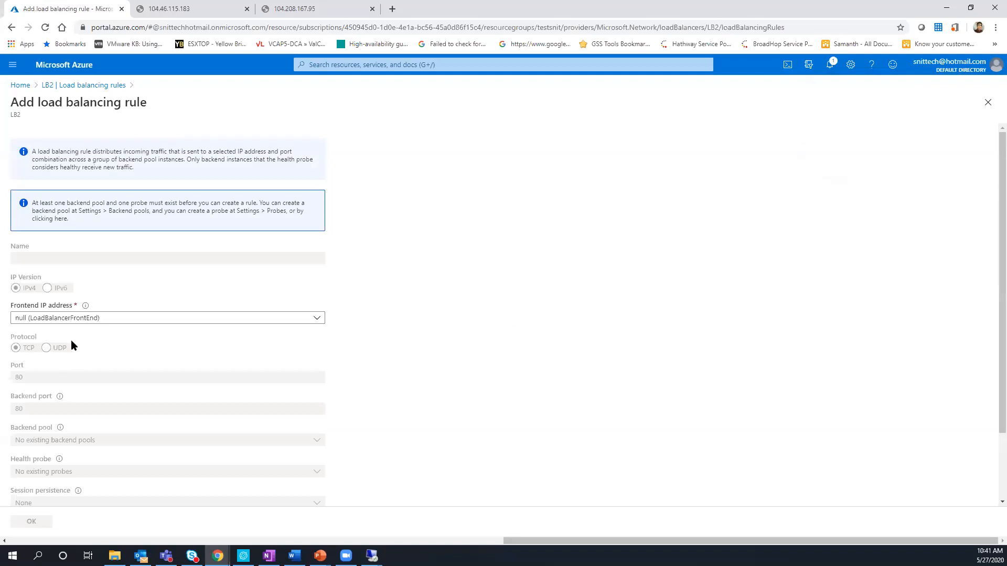
left_click(66, 318)
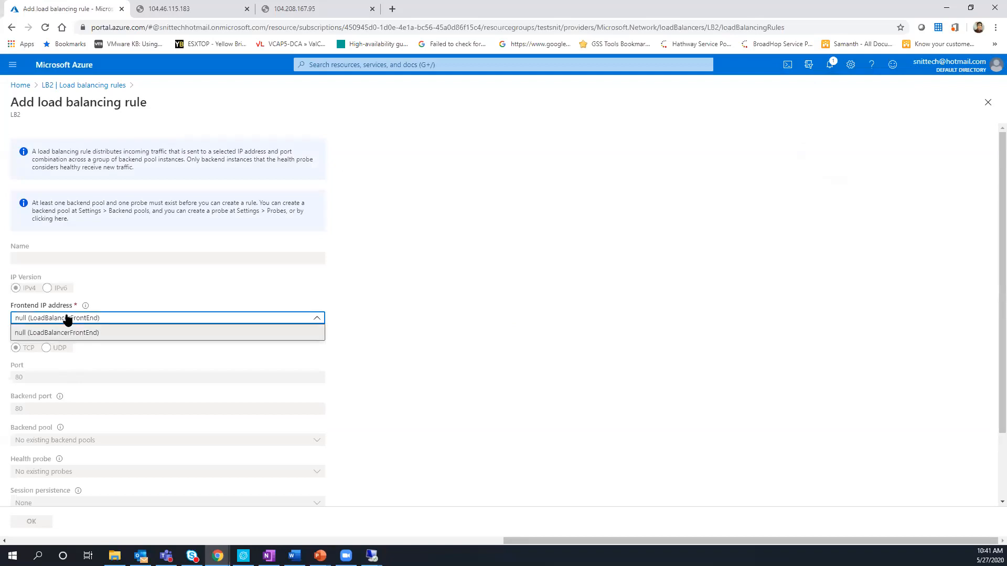
left_click(67, 318)
left_click(40, 257)
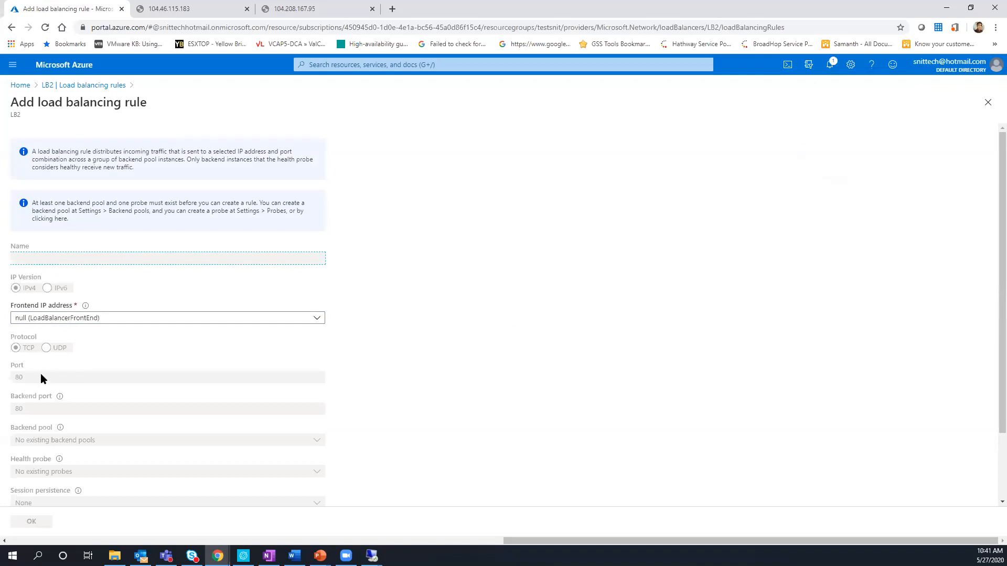
scroll(42, 370, "down", 2)
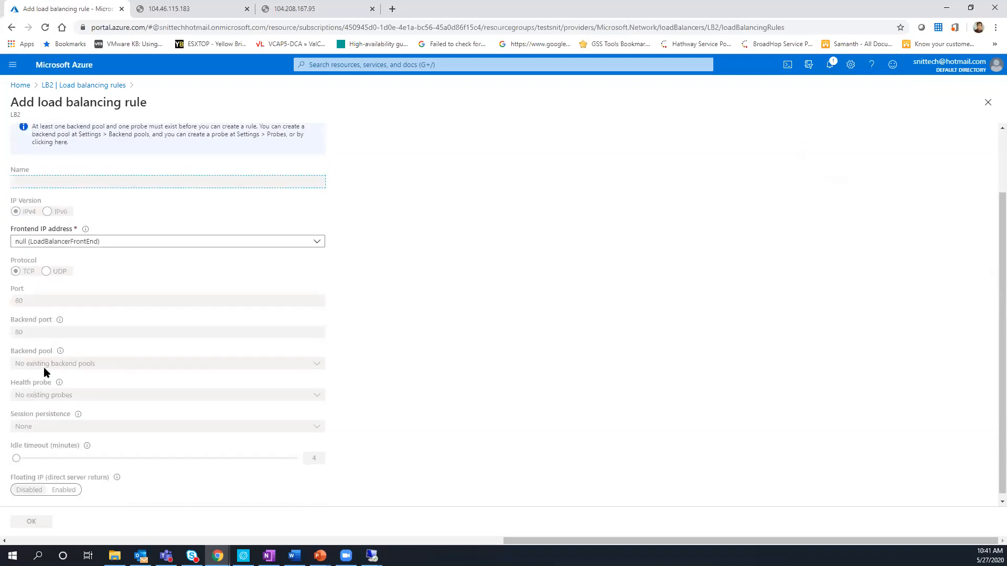
scroll(43, 367, "up", 2)
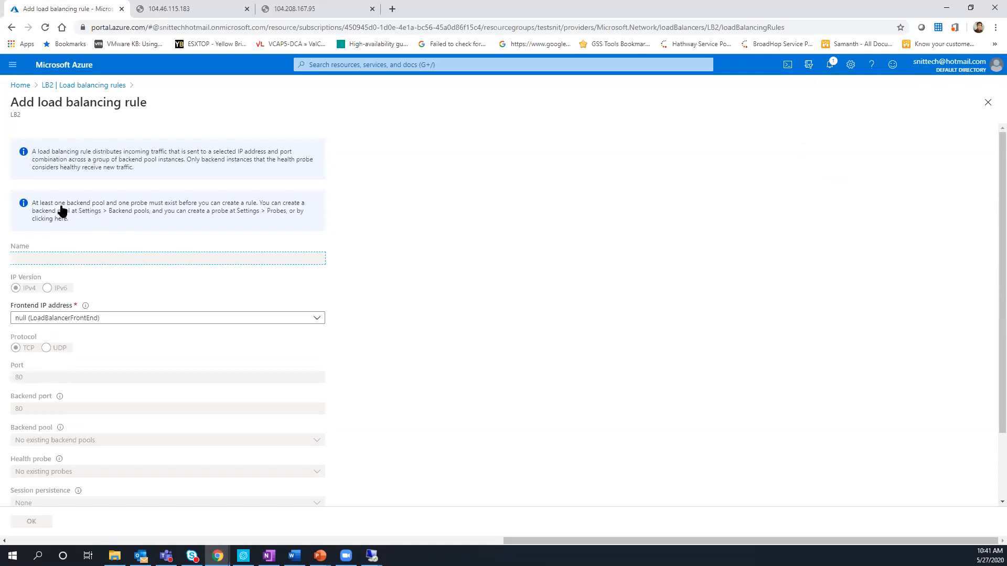
left_click(68, 90)
Create health probe Testprobe using TCP port 80, interval 5, unhealthy threshold 2.
left_click(49, 290)
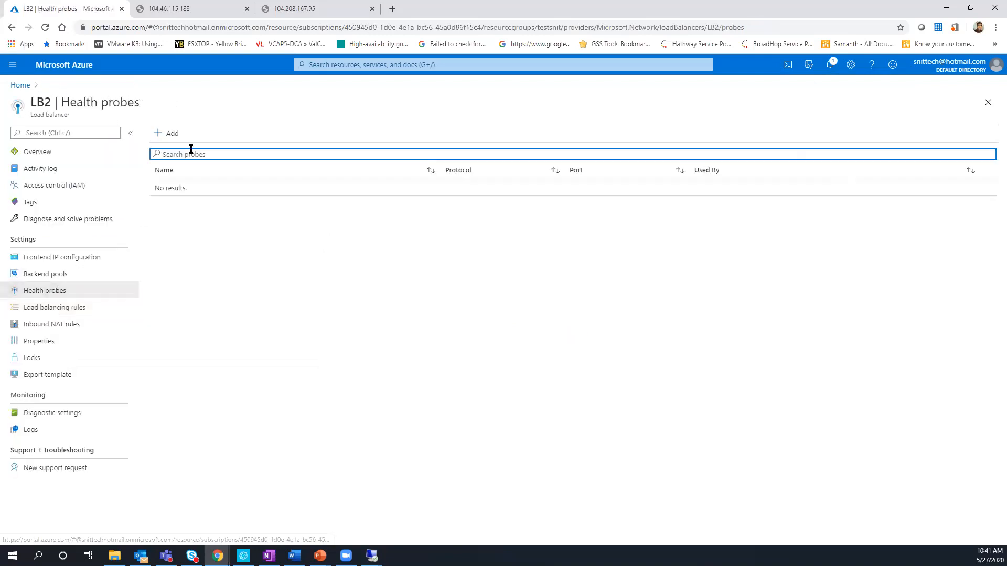
left_click(166, 134)
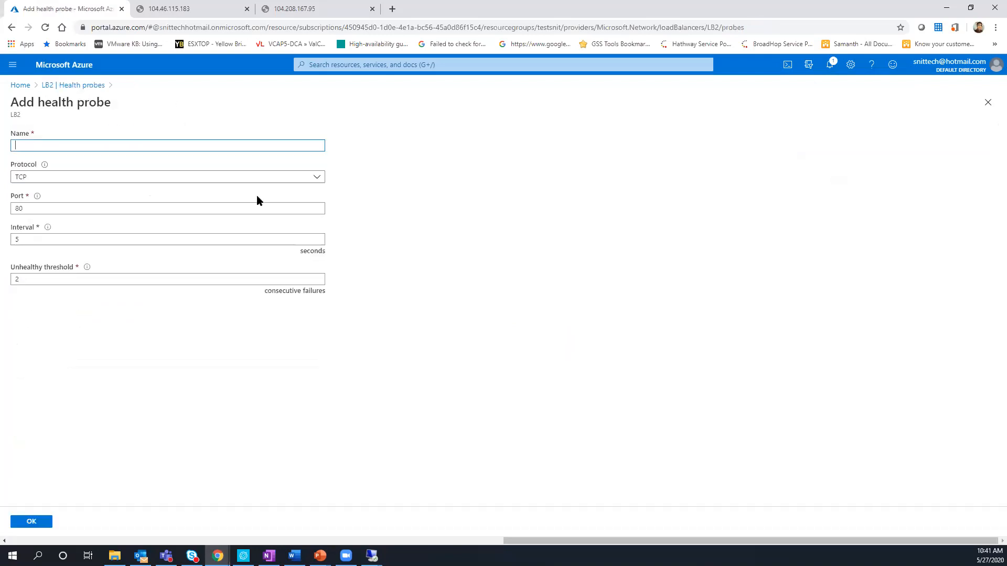
left_click(77, 147)
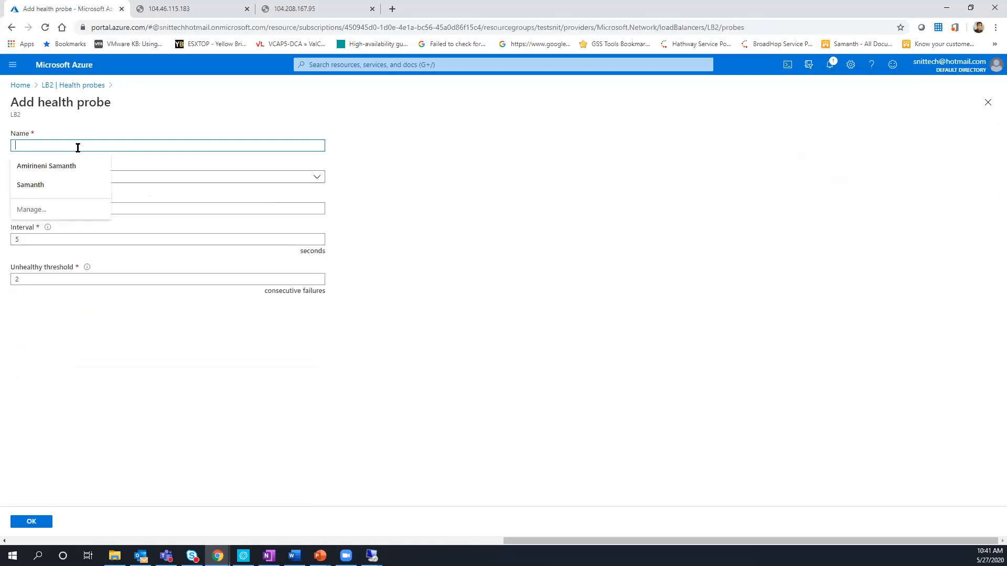
type("Testprobe")
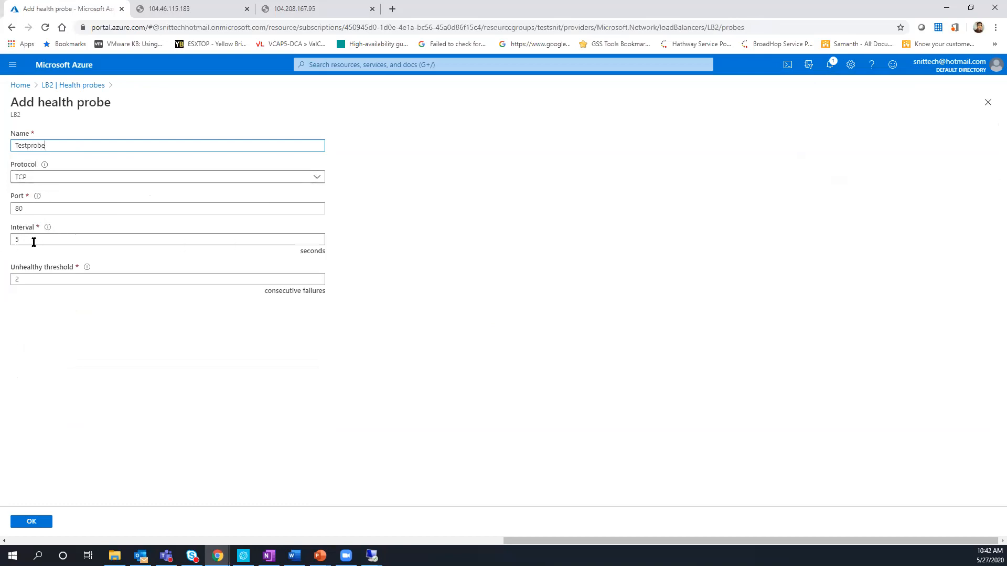
left_click(31, 522)
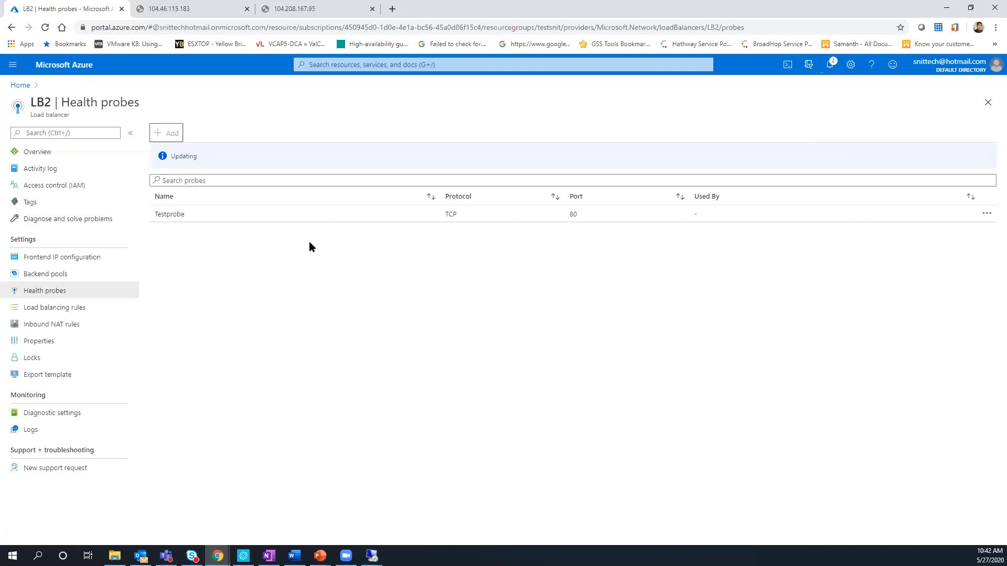
Check the rules list and notifications for Testprobe's creation, then go to LB2's Overview.
left_click(55, 308)
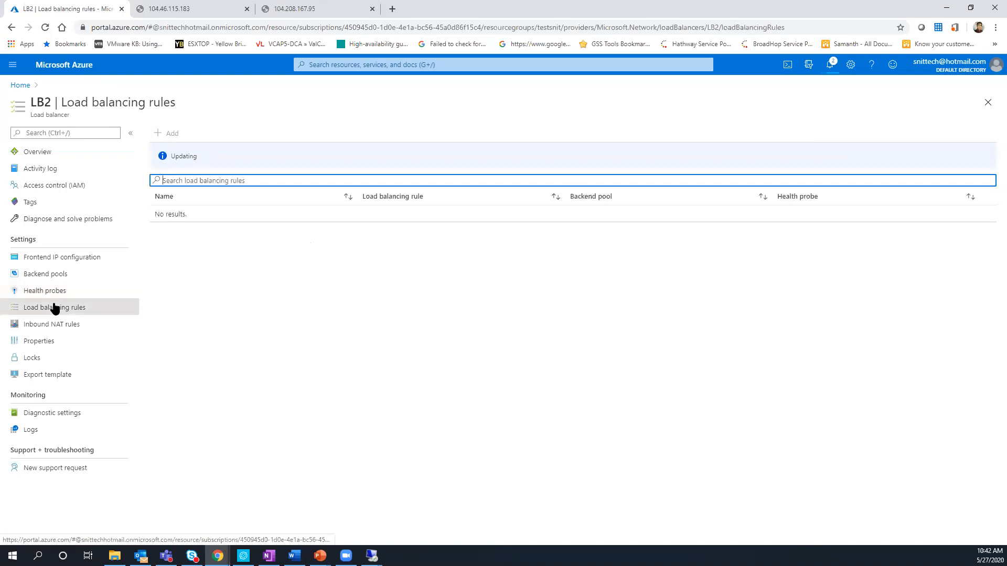
left_click(168, 130)
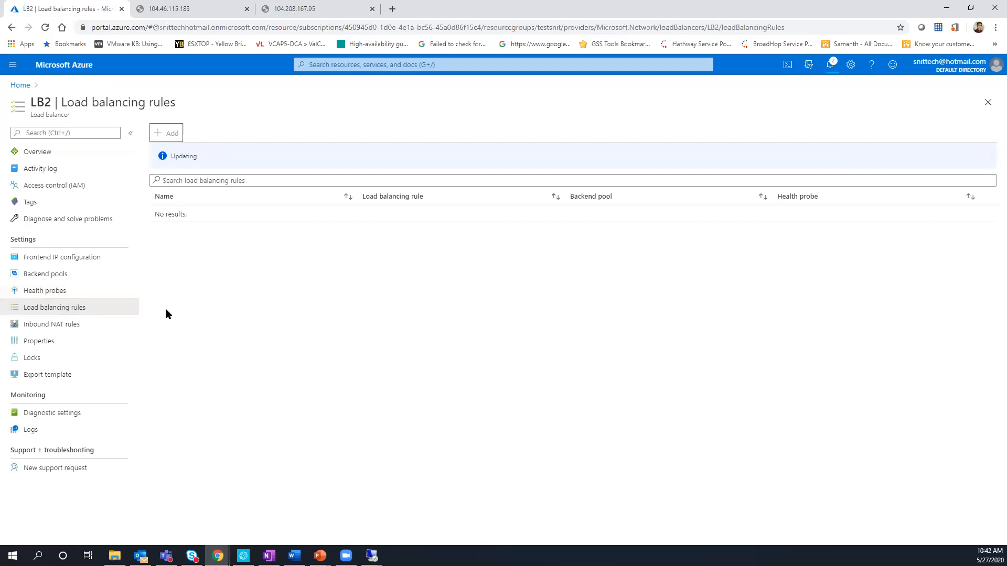
left_click(39, 289)
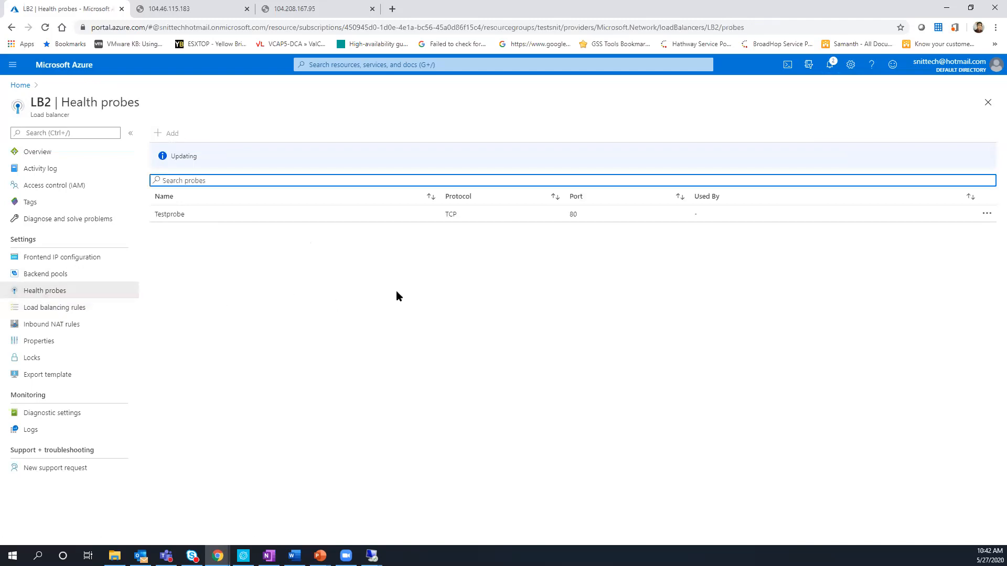
left_click(832, 68)
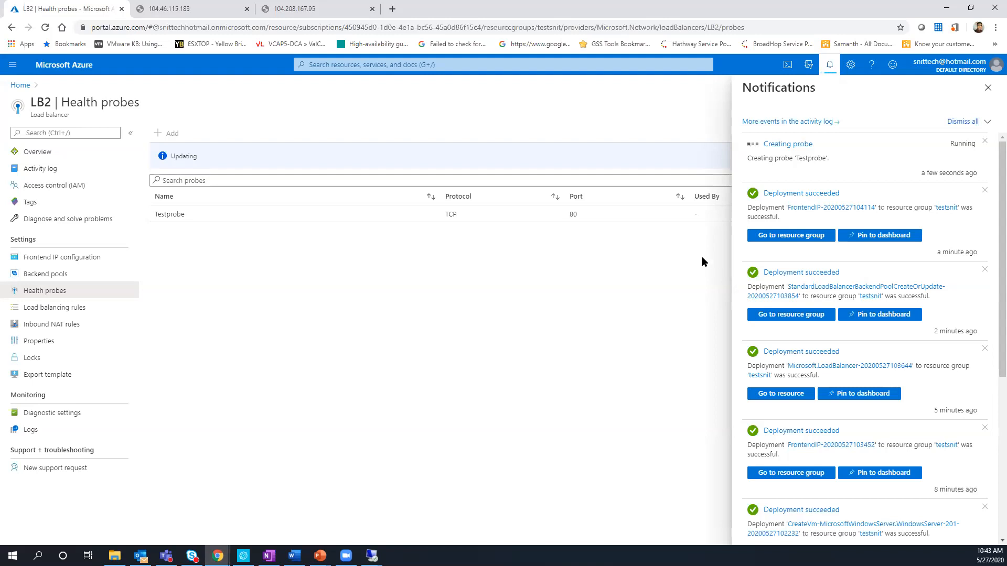
left_click(988, 88)
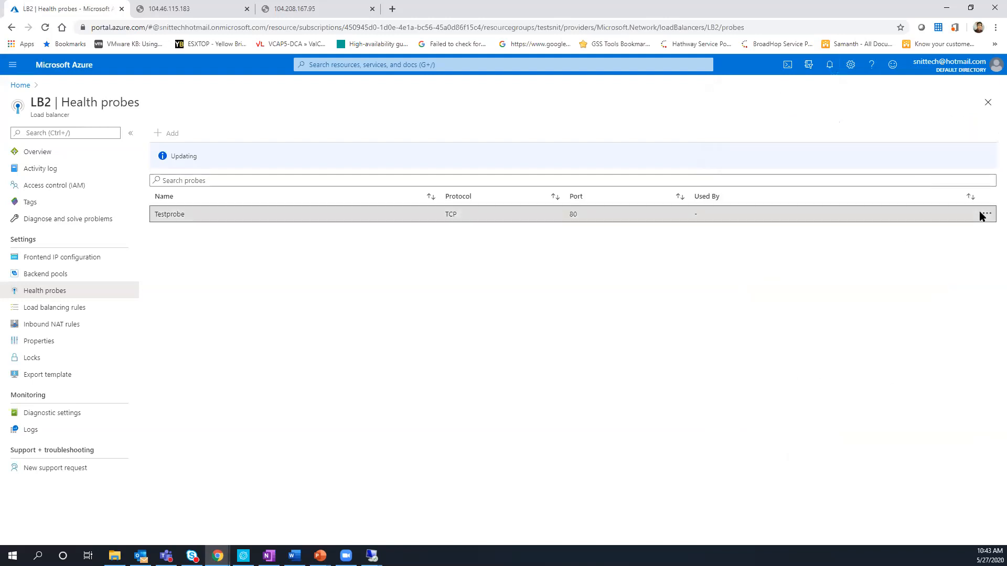
left_click(985, 214)
left_click(814, 262)
left_click(49, 157)
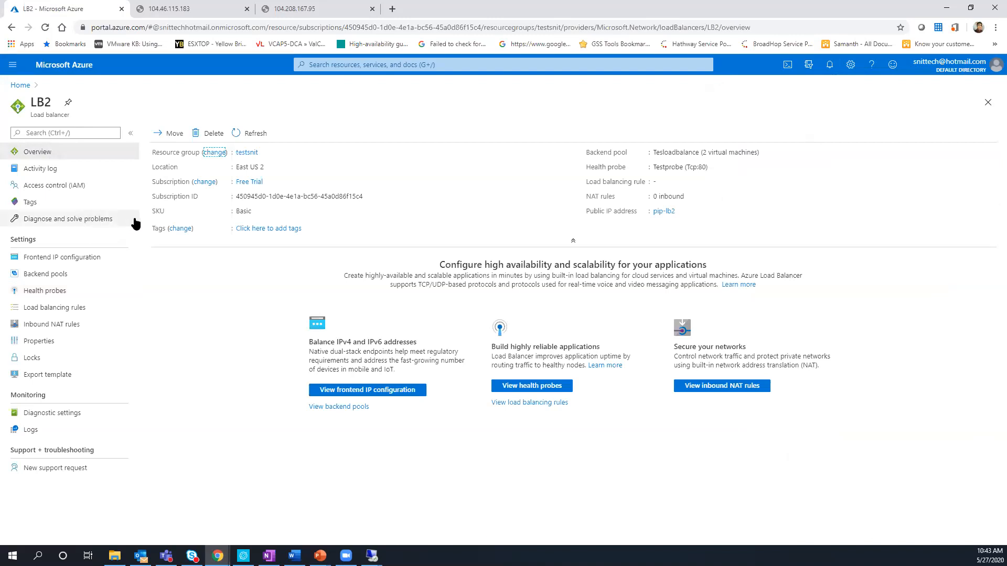
left_click(44, 276)
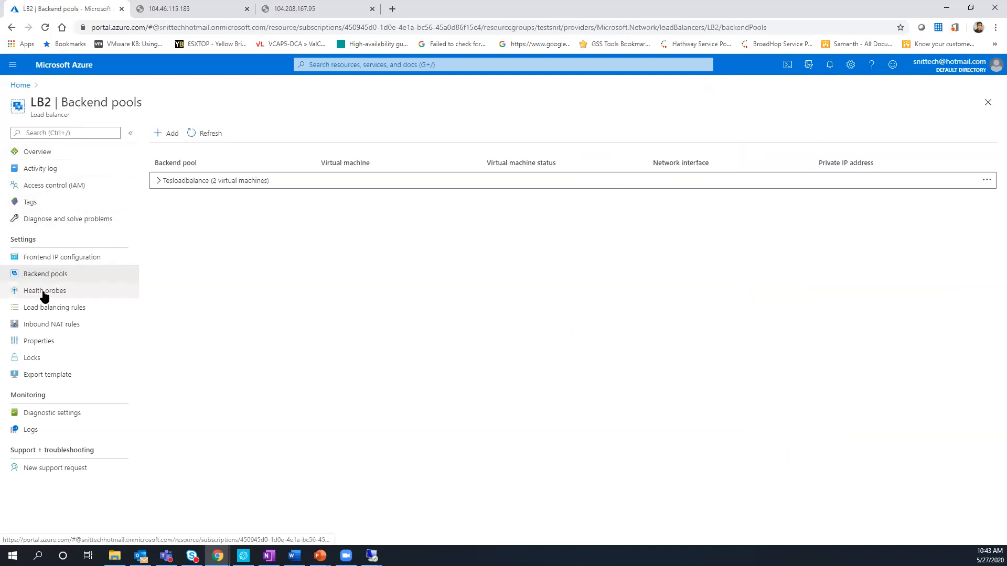
left_click(45, 292)
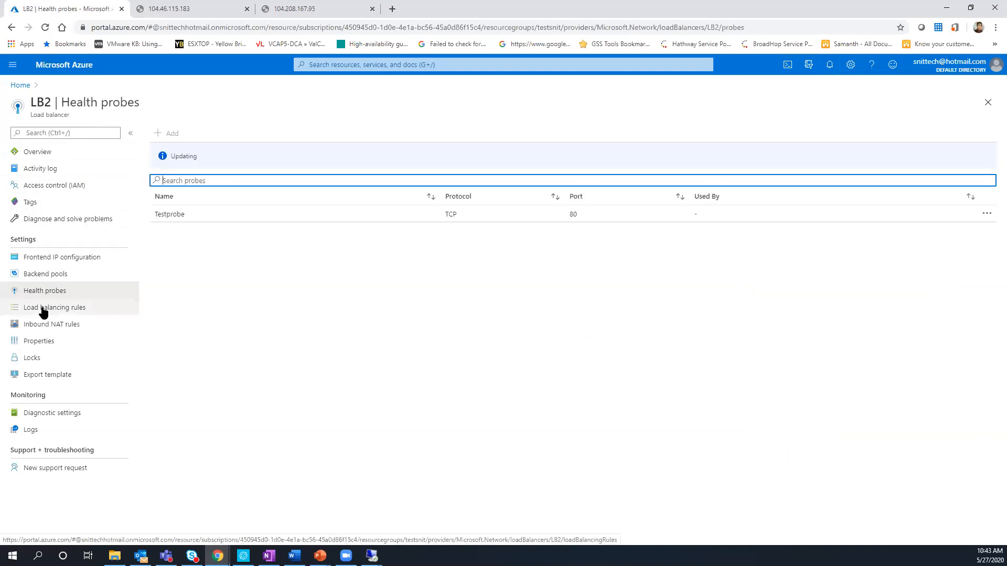
left_click(44, 309)
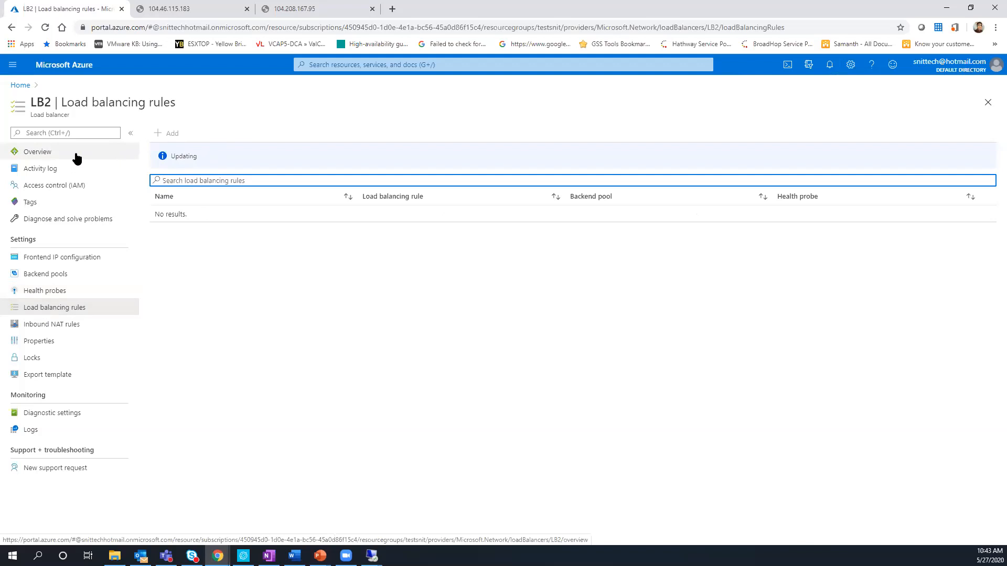
left_click(77, 158)
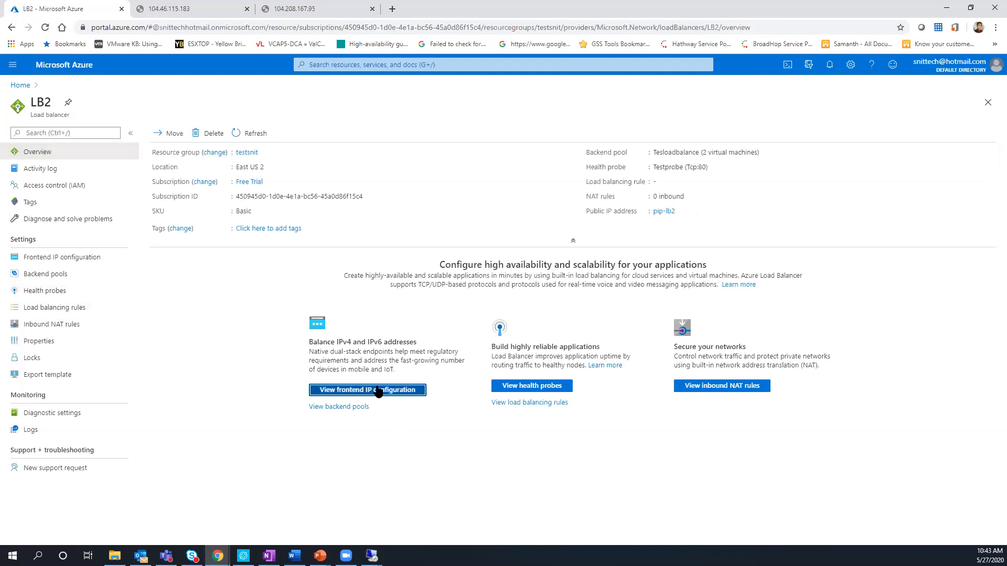
Browse LB2's frontend IP, rules, NAT rules, properties, locks and export template blades.
left_click(394, 390)
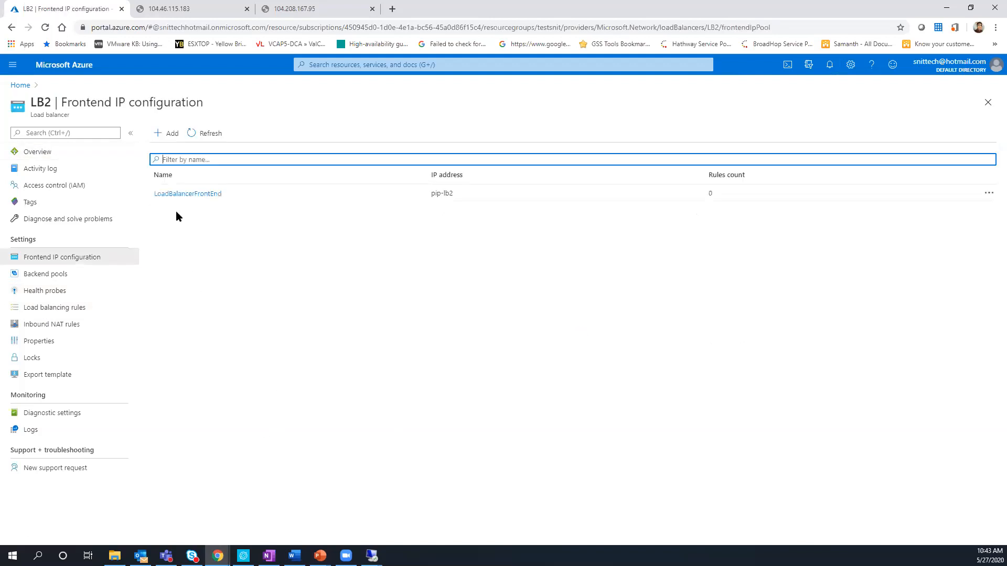
left_click(212, 136)
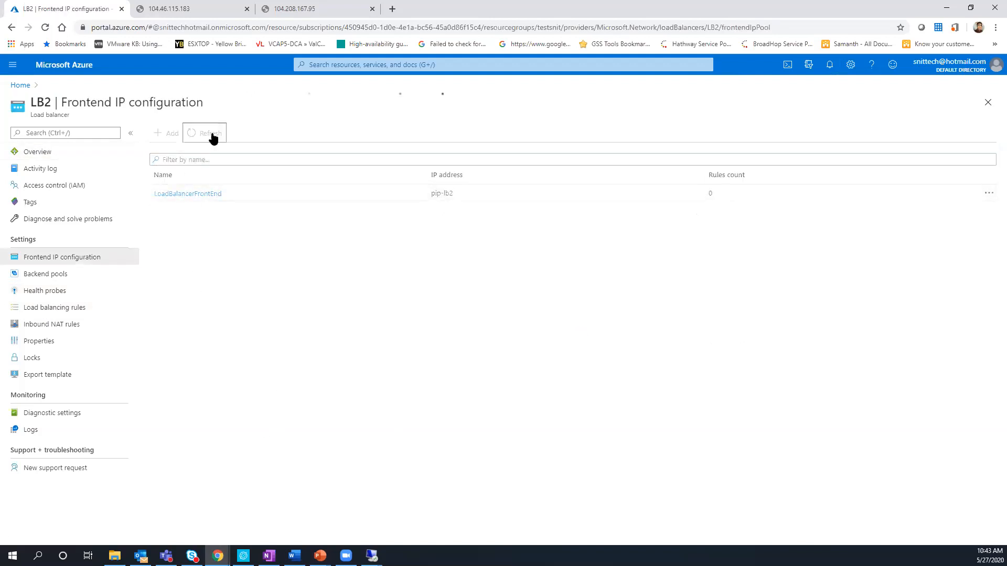
left_click(989, 195)
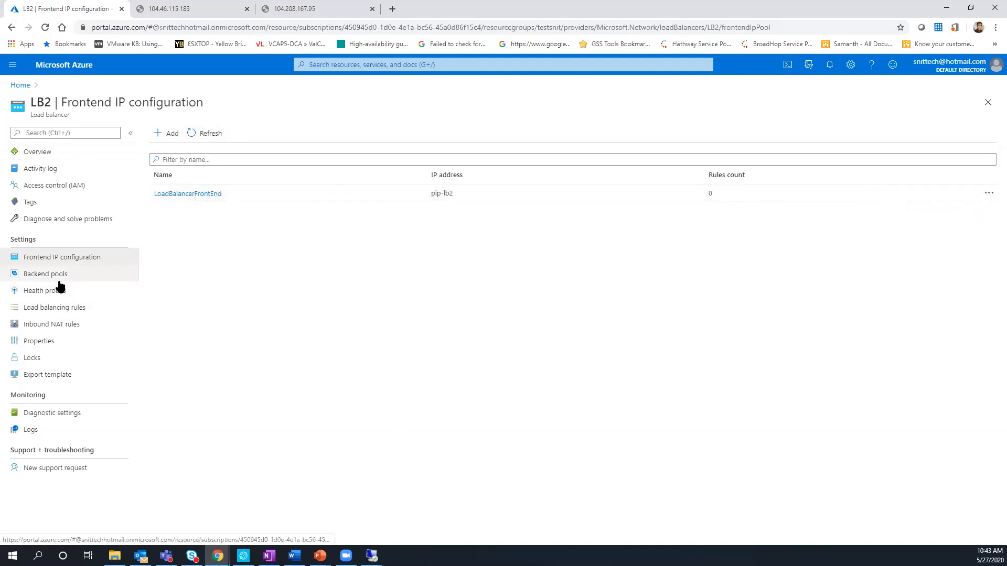
left_click(50, 310)
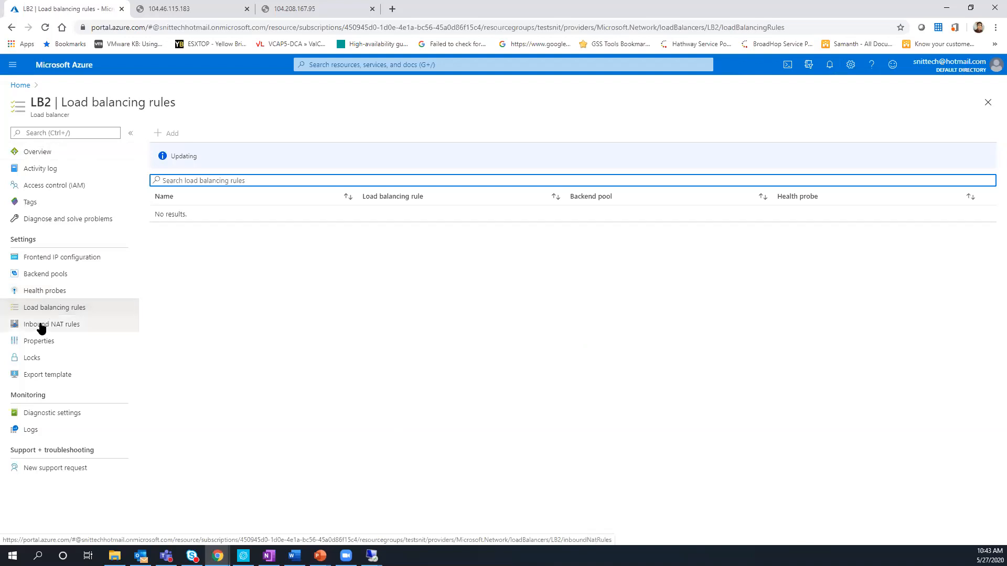
left_click(39, 325)
left_click(24, 345)
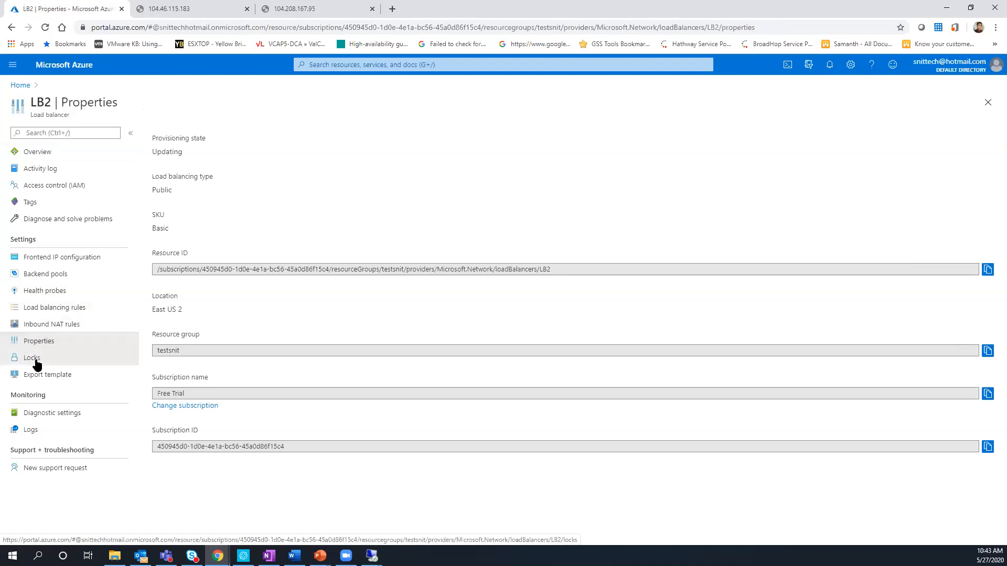
left_click(36, 359)
left_click(48, 376)
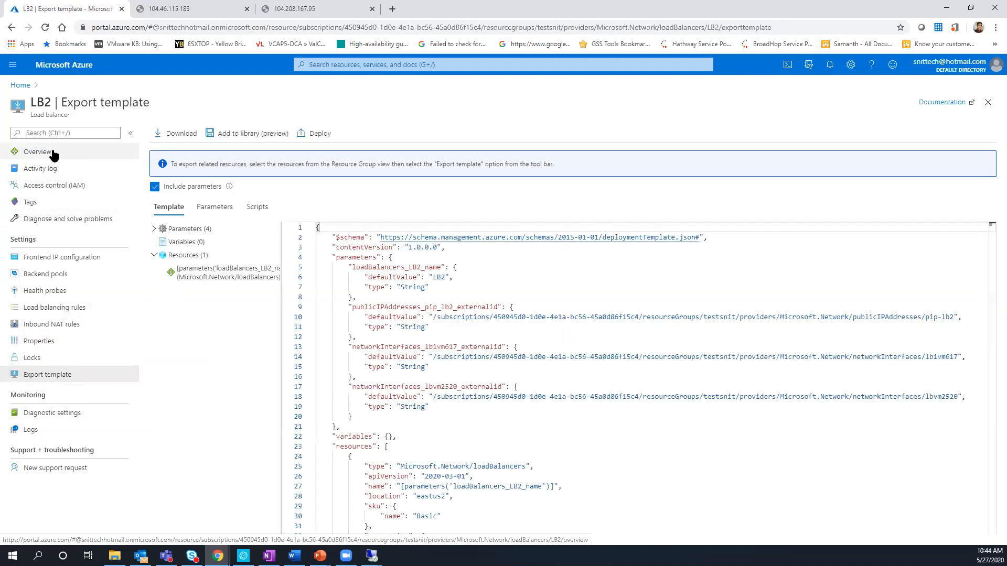
left_click(38, 152)
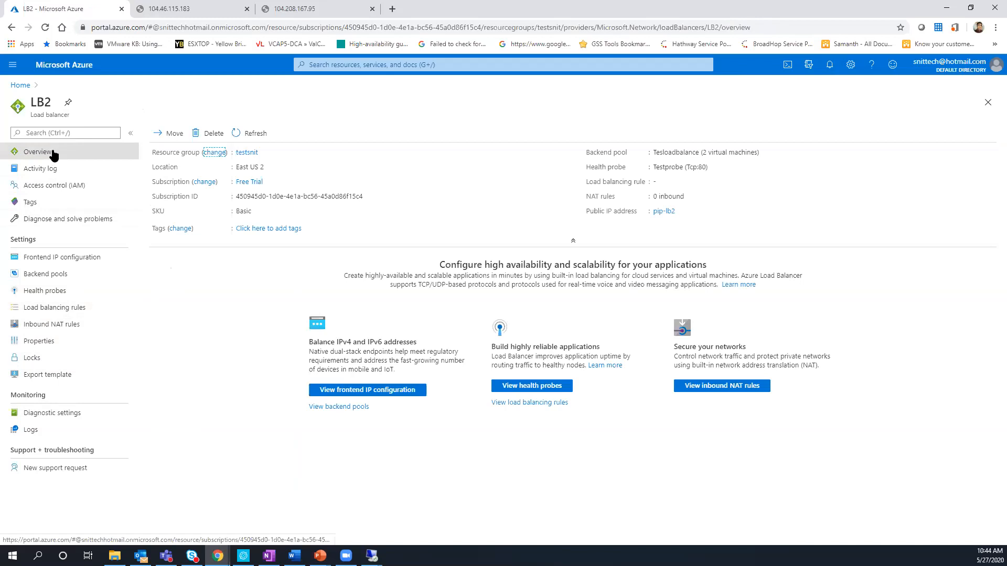
Check backend pools and health probes, then start a new load balancing rule on LB2.
left_click(49, 274)
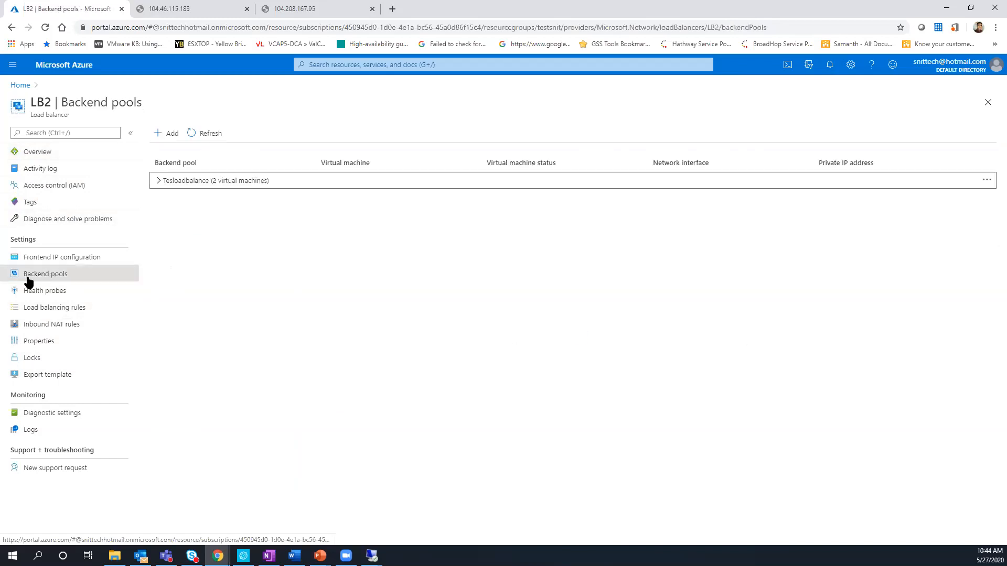
left_click(43, 290)
left_click(47, 309)
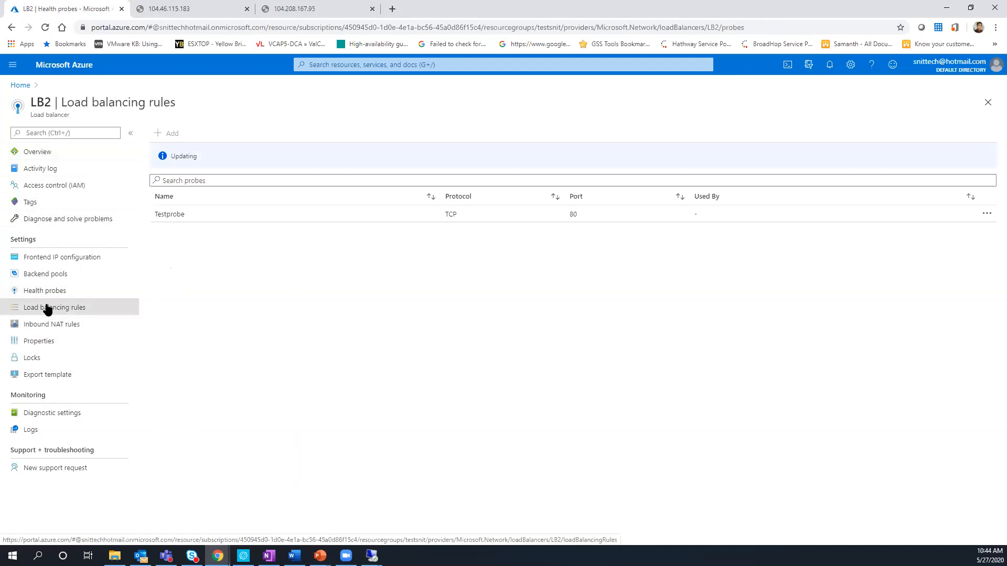
left_click(21, 85)
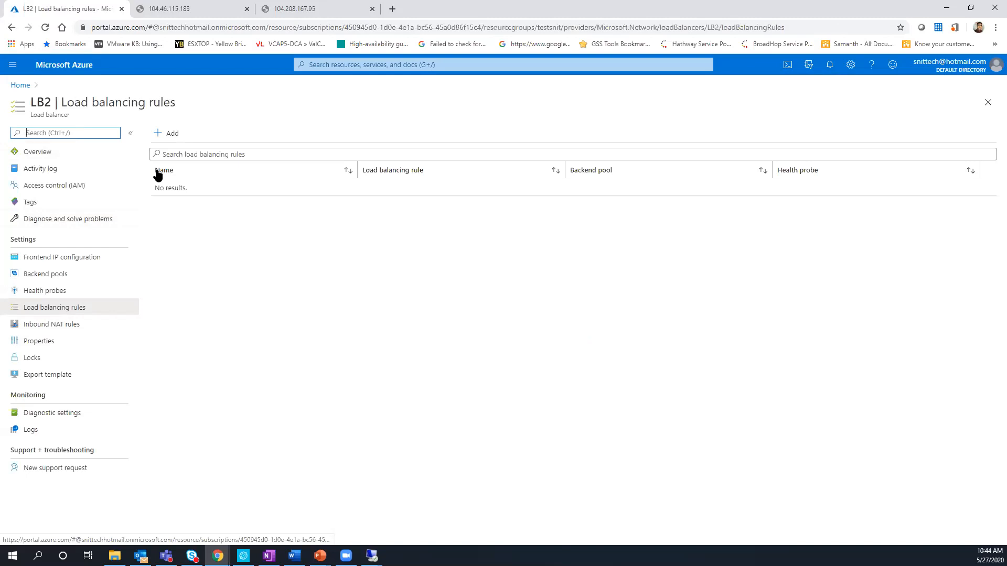
left_click(170, 133)
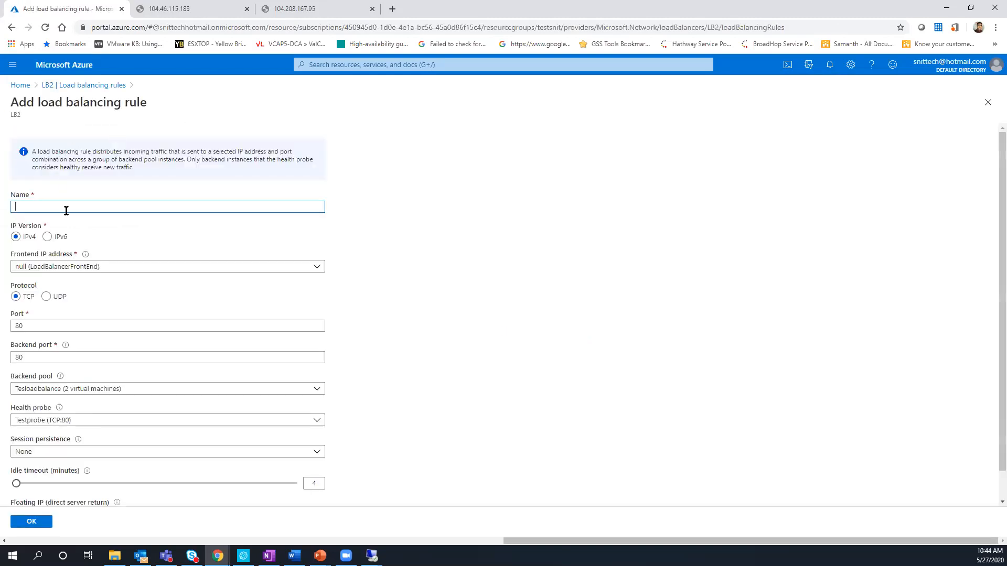
Create load balancing rule testrule using backend pool Tesloadbalance, with floating IP left off.
left_click(64, 210)
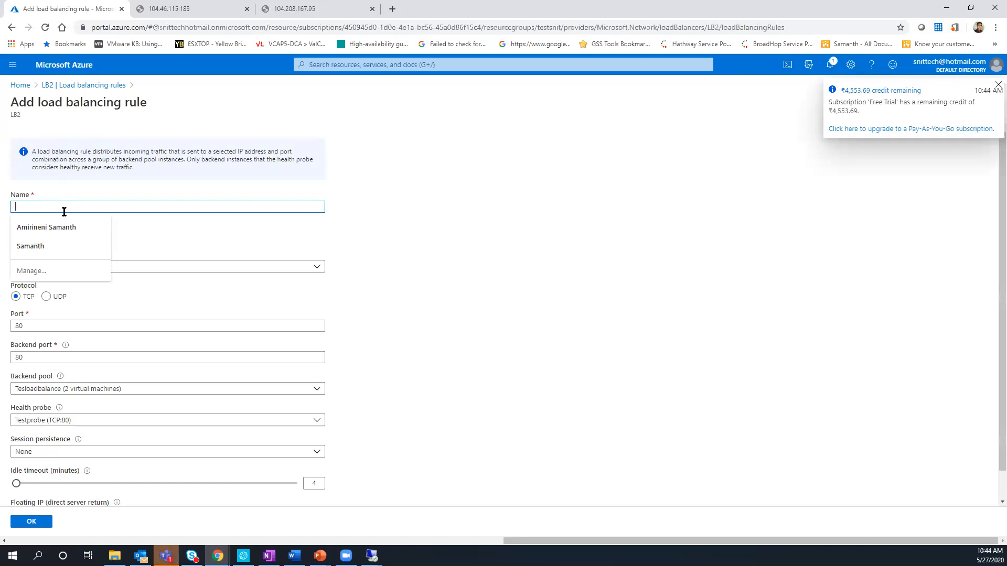
type("testrule")
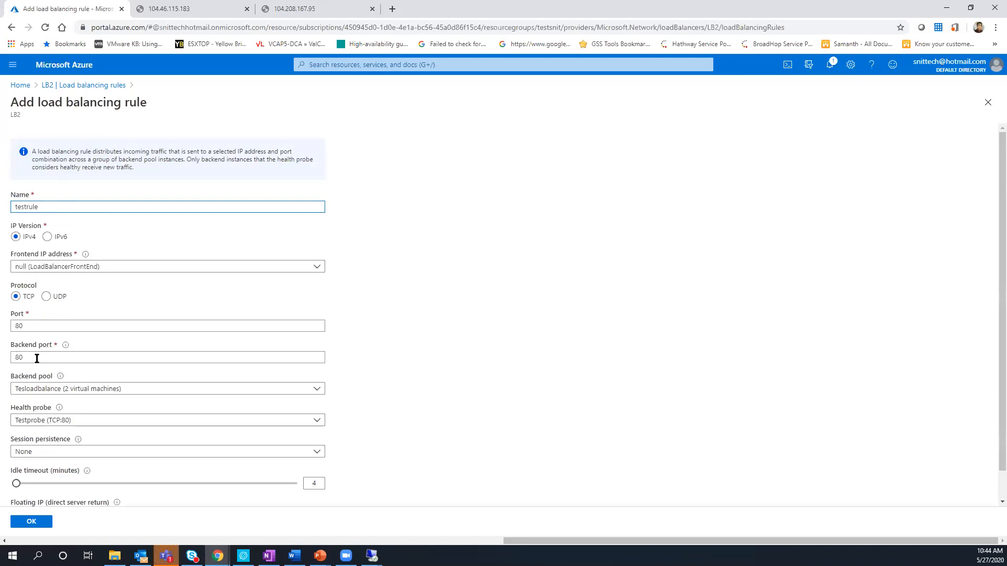
scroll(36, 358, "down", 2)
left_click(62, 361)
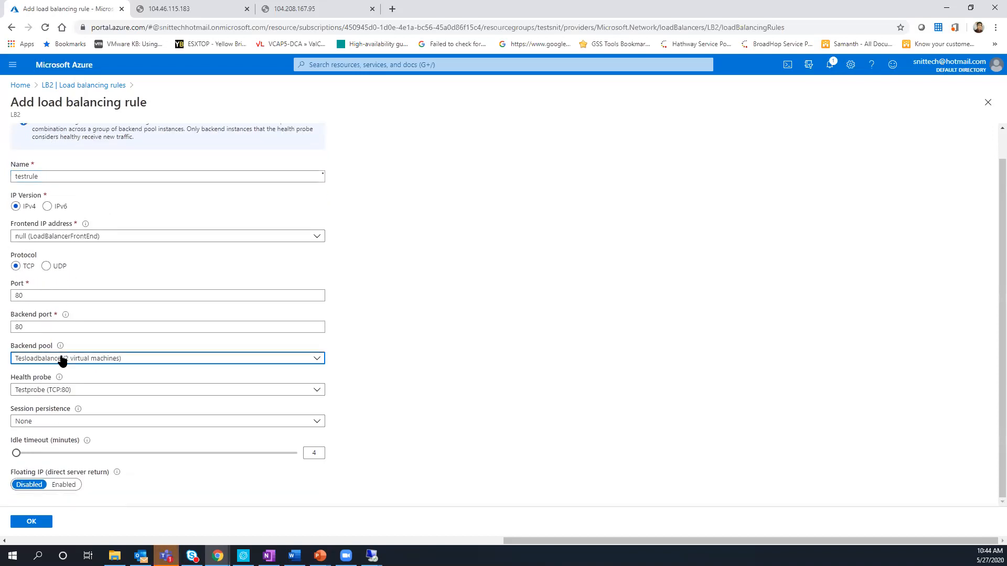
left_click(55, 374)
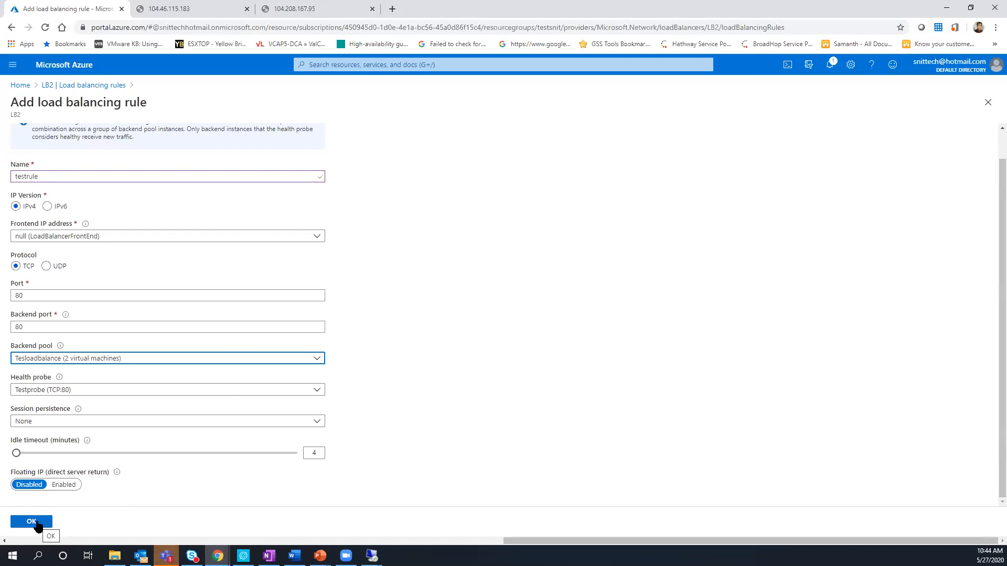
left_click(57, 488)
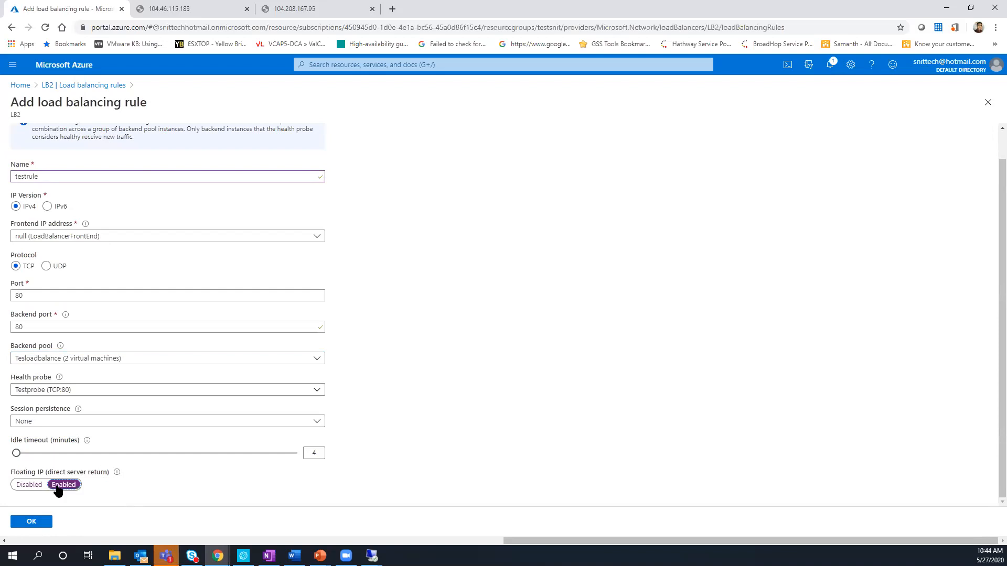
left_click(30, 485)
left_click(30, 522)
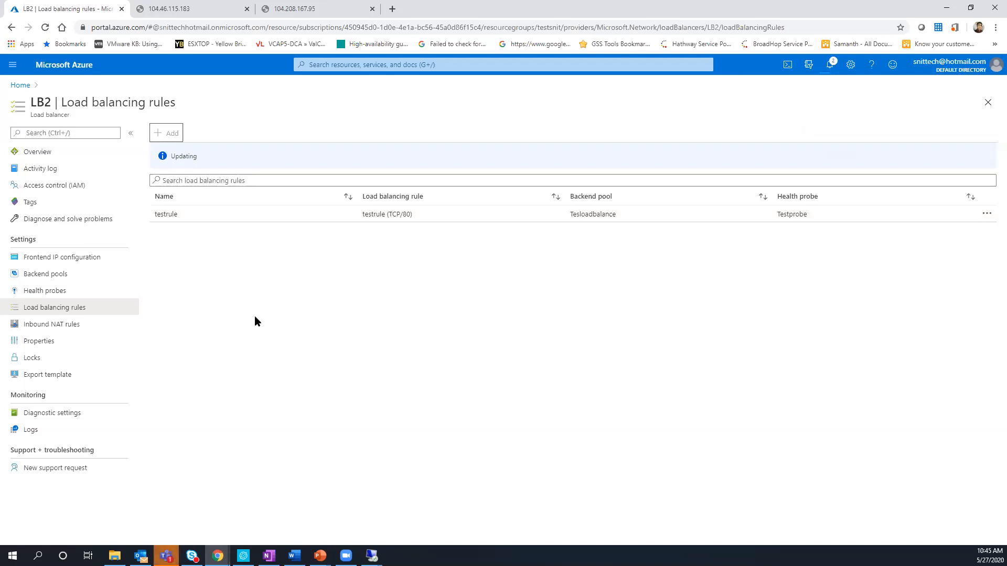
Copy LB2's public IP address from the Overview page.
left_click(36, 153)
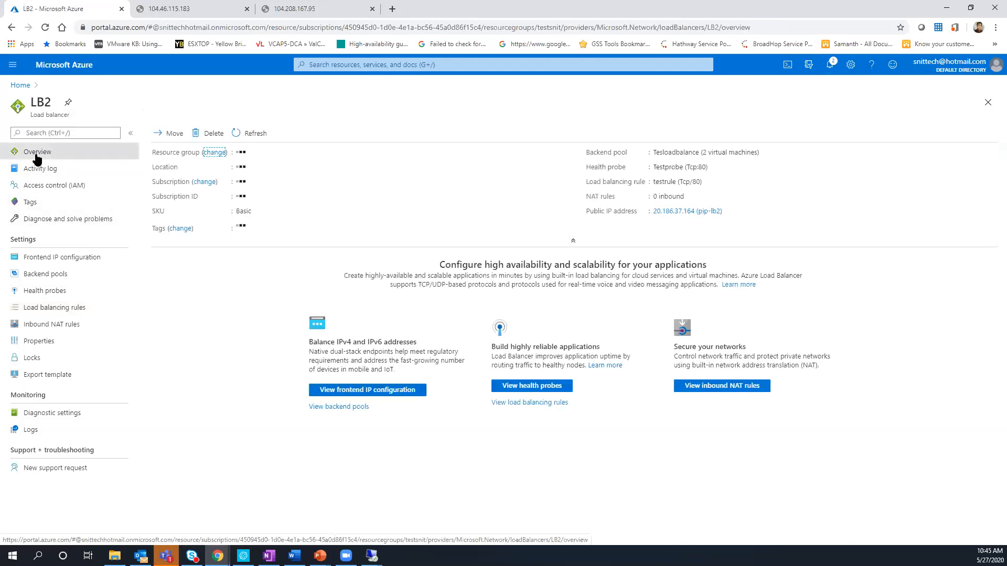
left_click(665, 212)
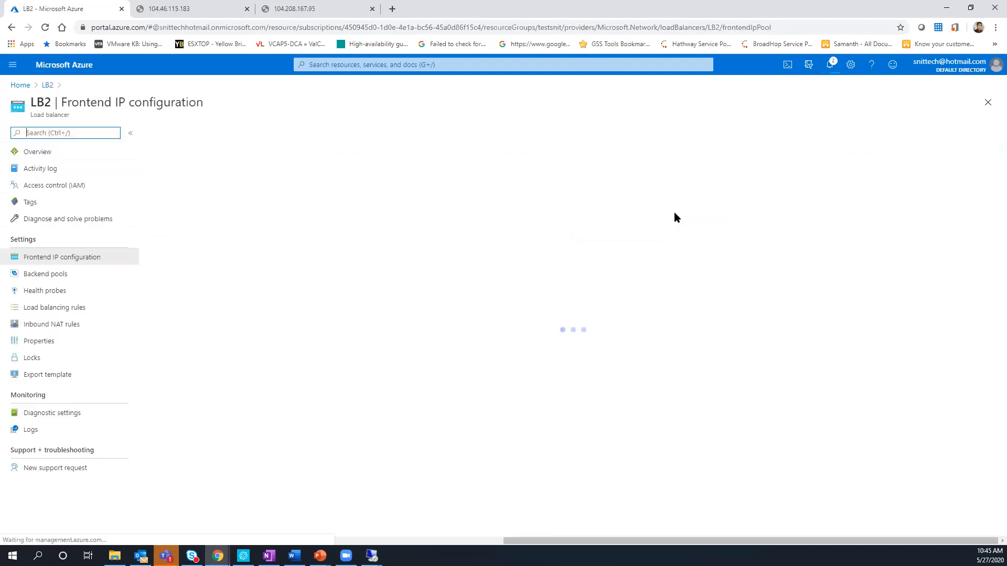
left_click(37, 151)
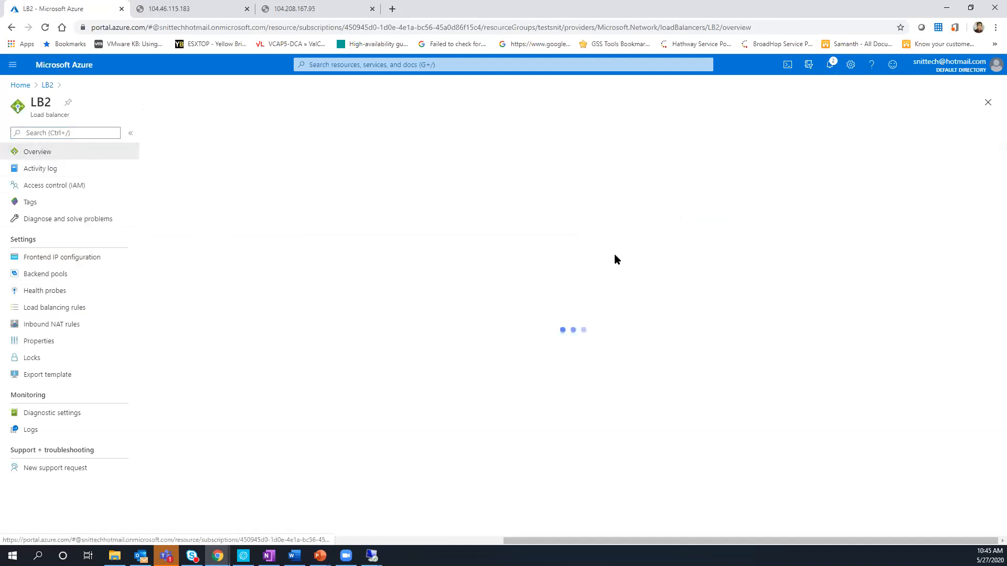
left_click(728, 210)
Load public IP 20.186.37.164 in the second Chrome tab, removing the '(pip-lb2)' label.
left_click(190, 7)
left_click(116, 27)
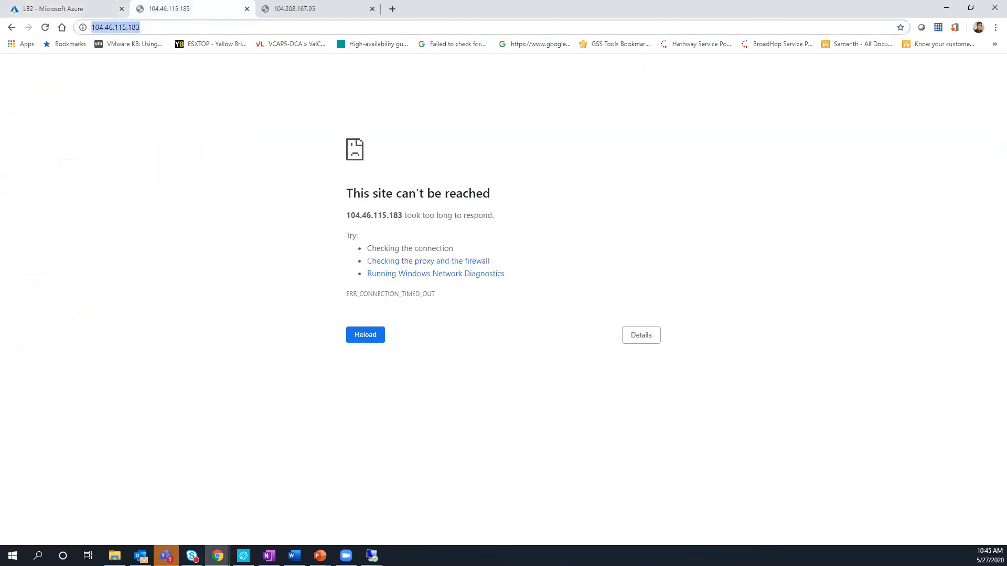
key("ctrl+v")
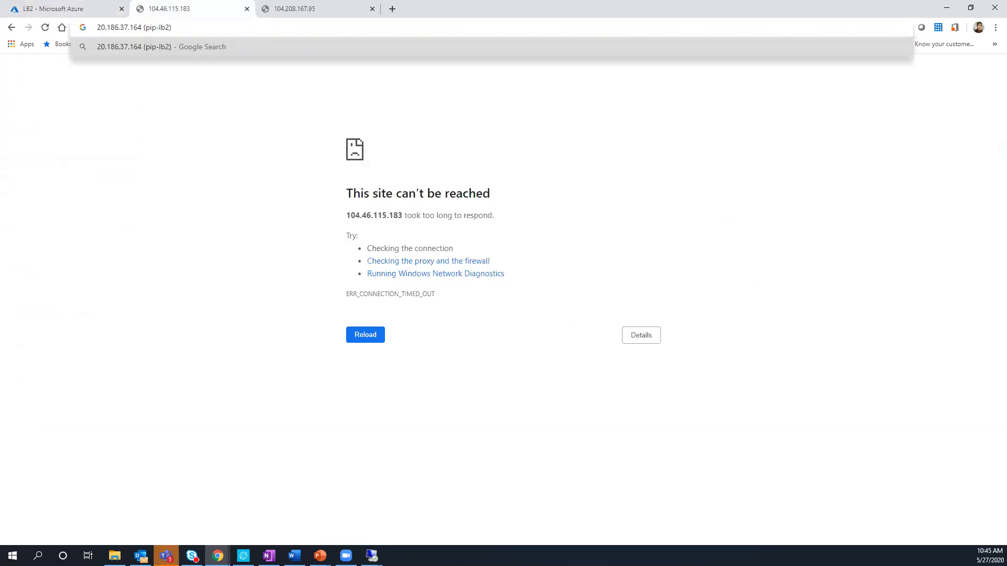
key("BackSpace")
key("BackSpace")
key("BackSpace")
key("BackSpace")
key("BackSpace")
key("BackSpace")
key("BackSpace")
key("BackSpace")
key("BackSpace")
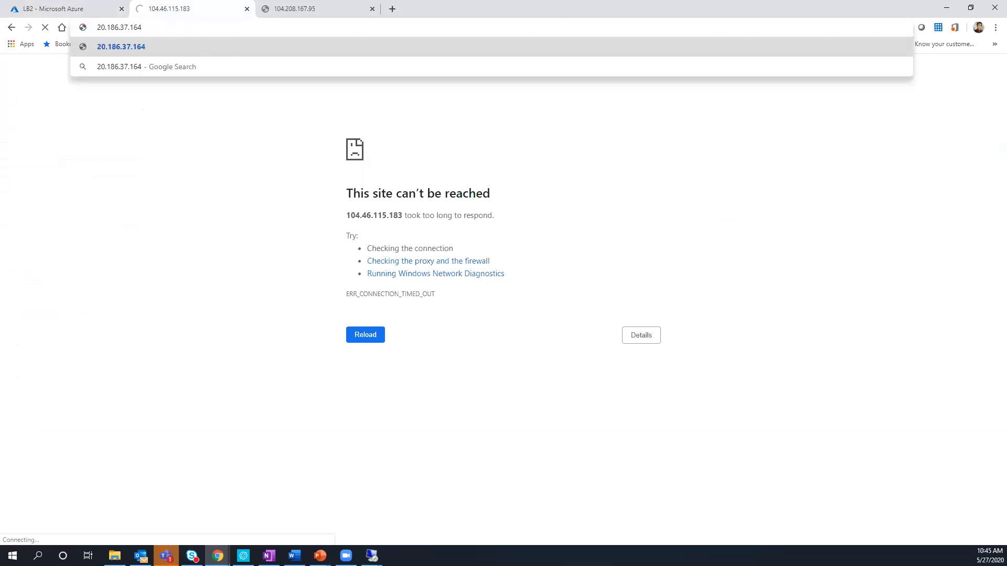
key("Return")
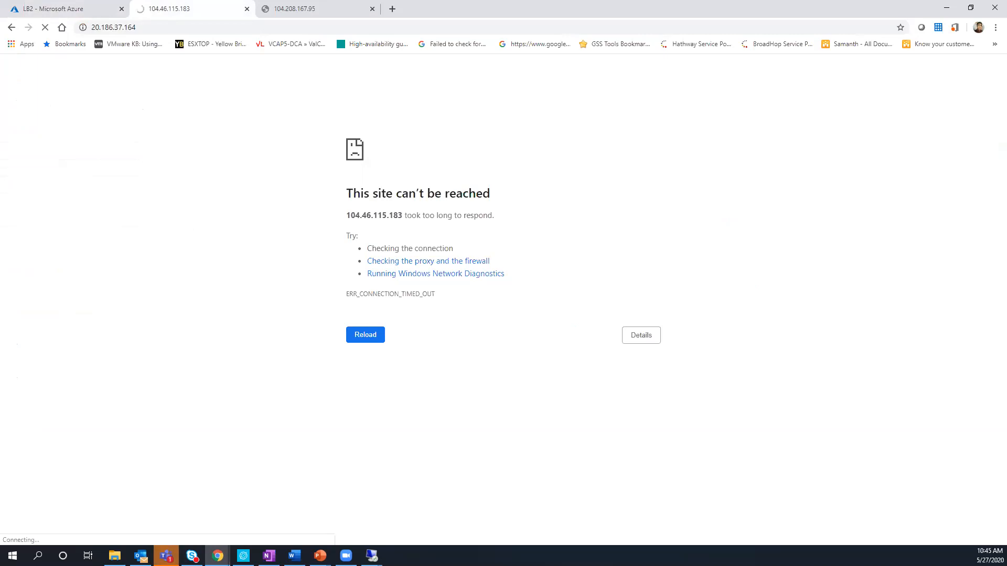
Start appending a port to the IP address, then remove the colon again.
left_click(145, 27)
left_click(144, 27)
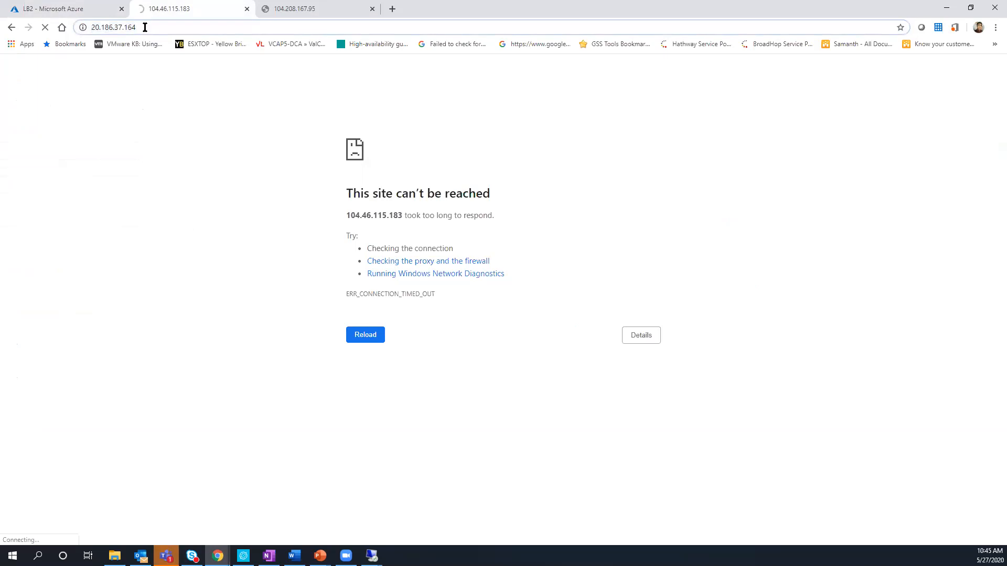
type(":")
key("BackSpace")
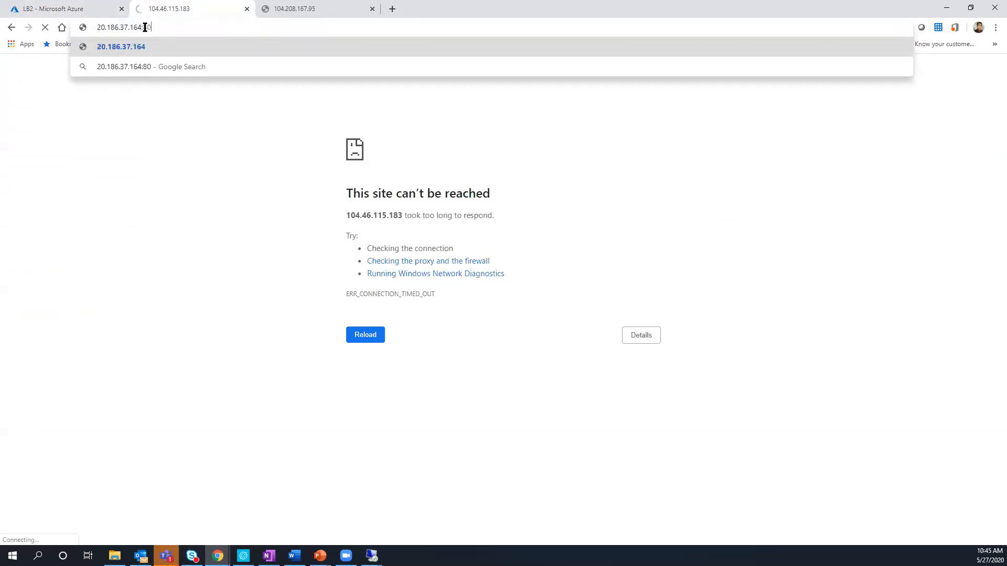
key("Return")
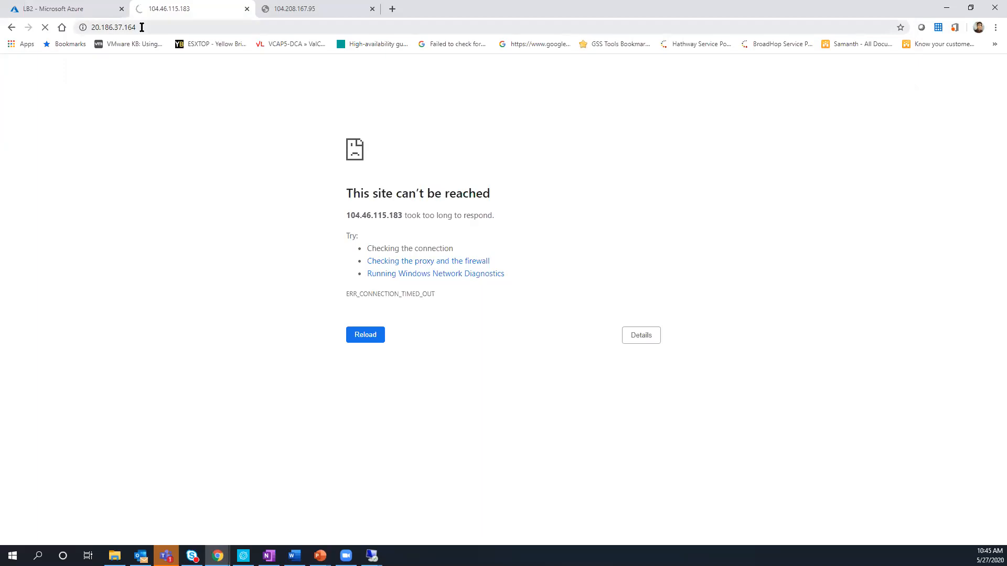
Refresh the LB2 overview in the Azure portal and check its frontend IP configuration.
left_click(70, 13)
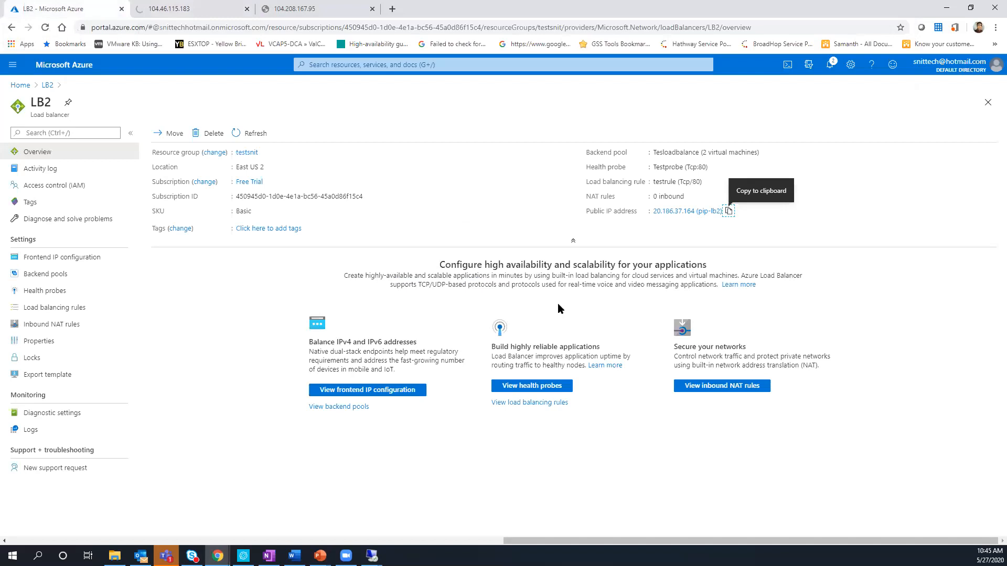
left_click(257, 134)
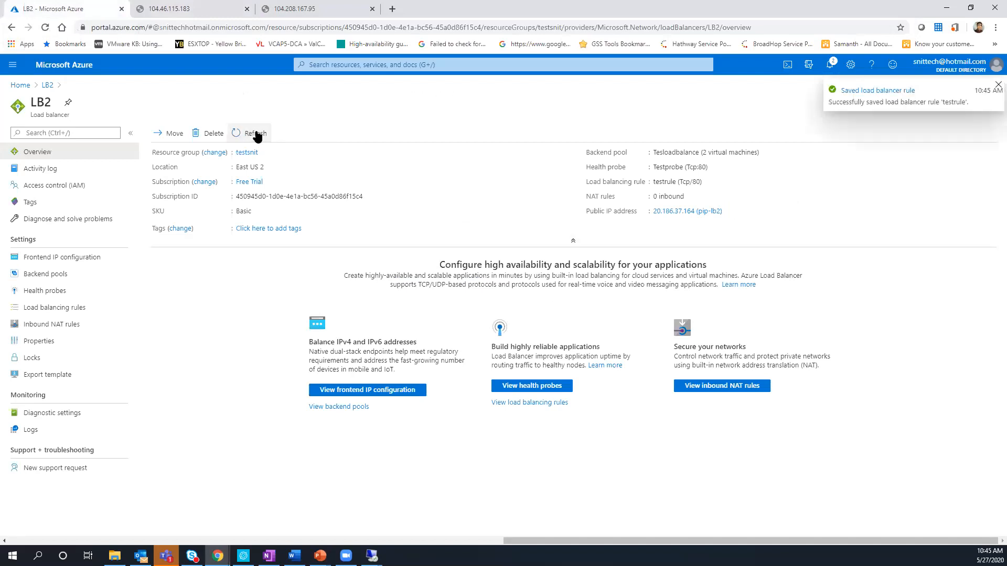
left_click(257, 135)
left_click(257, 135)
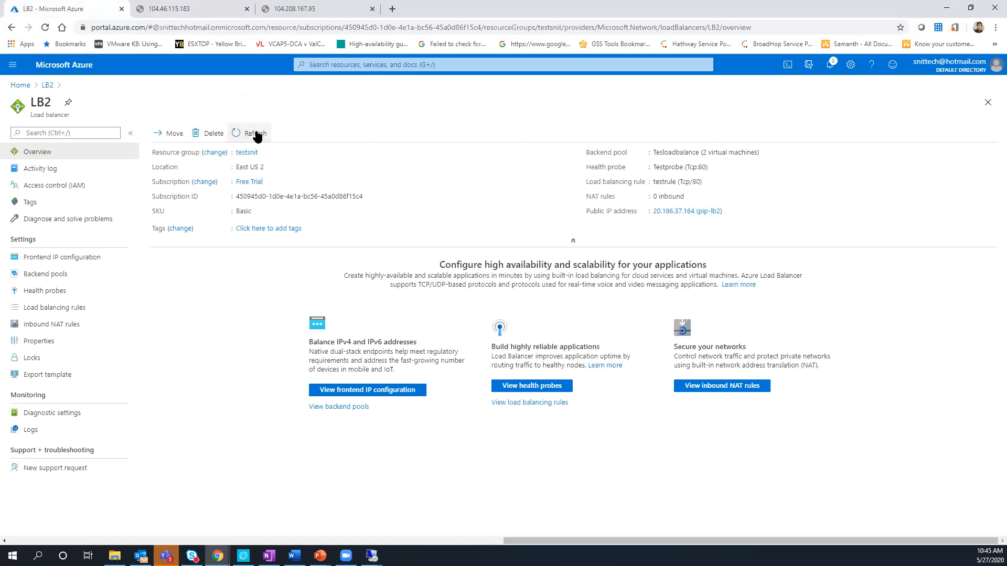
left_click(672, 213)
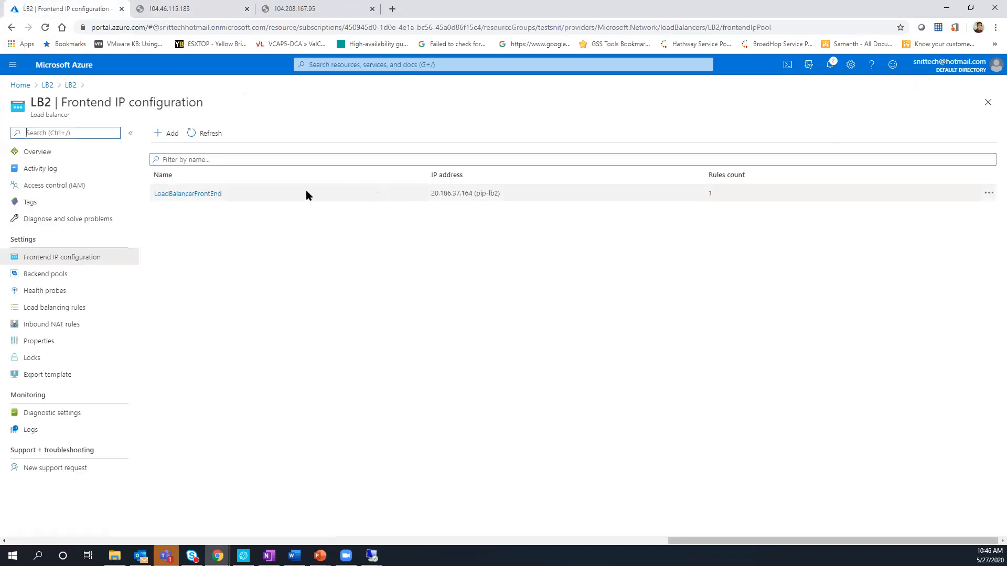
left_click(42, 153)
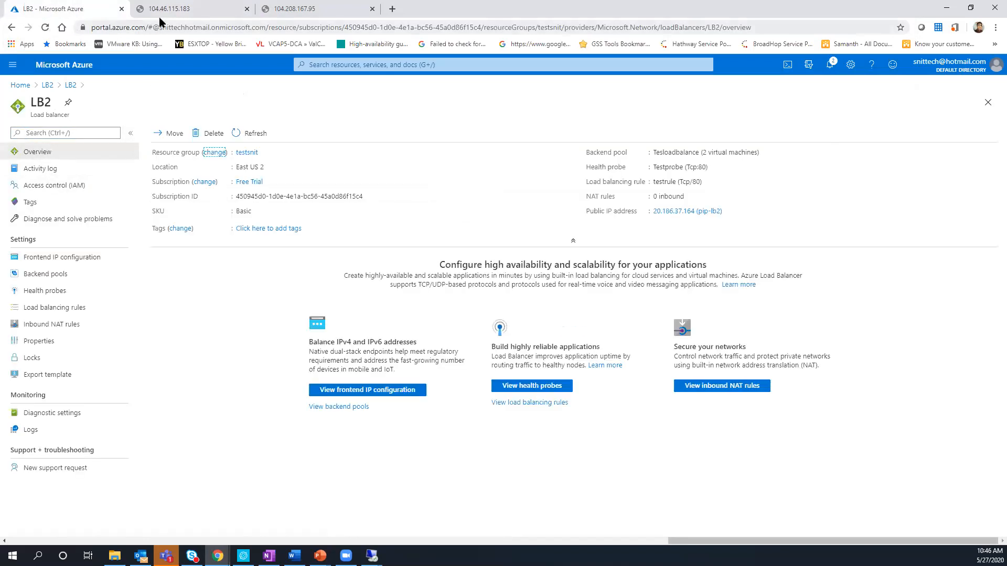
Copy LB2's public IP and select the address bar in the timed-out tab.
left_click(160, 15)
left_click(77, 10)
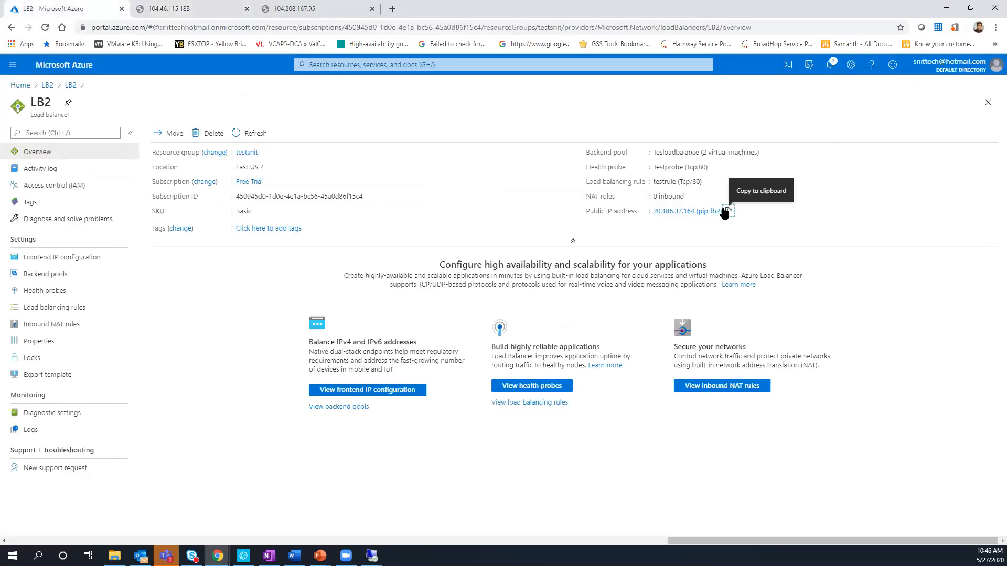
left_click(726, 212)
left_click(163, 9)
left_click(162, 28)
Load 20.186.37.164 in the second tab after stripping the pasted ' (pip-lb2)' label.
key("ctrl+v")
key("BackSpace")
key("BackSpace")
key("BackSpace")
key("BackSpace")
key("BackSpace")
key("BackSpace")
key("BackSpace")
key("BackSpace")
key("BackSpace")
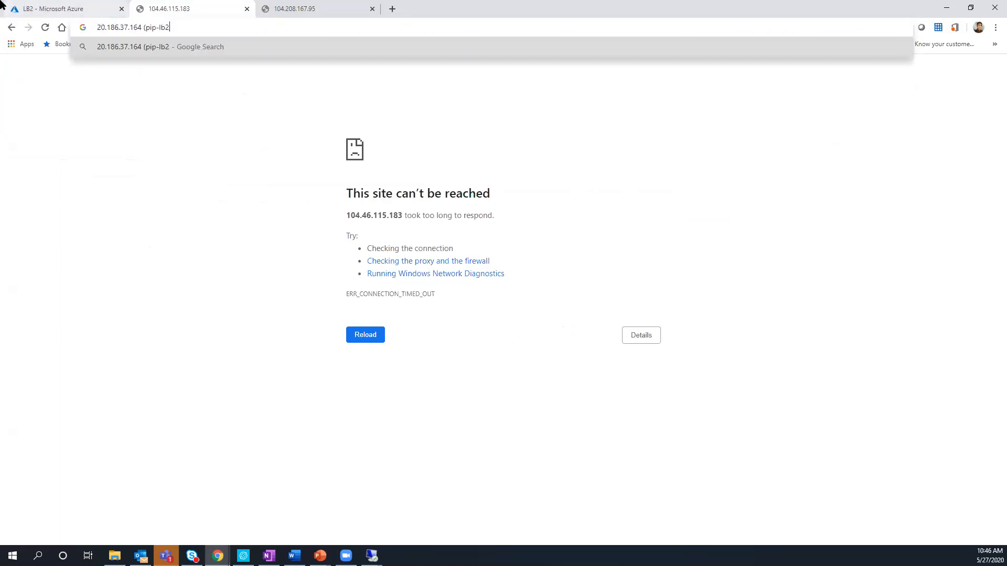
key("BackSpace")
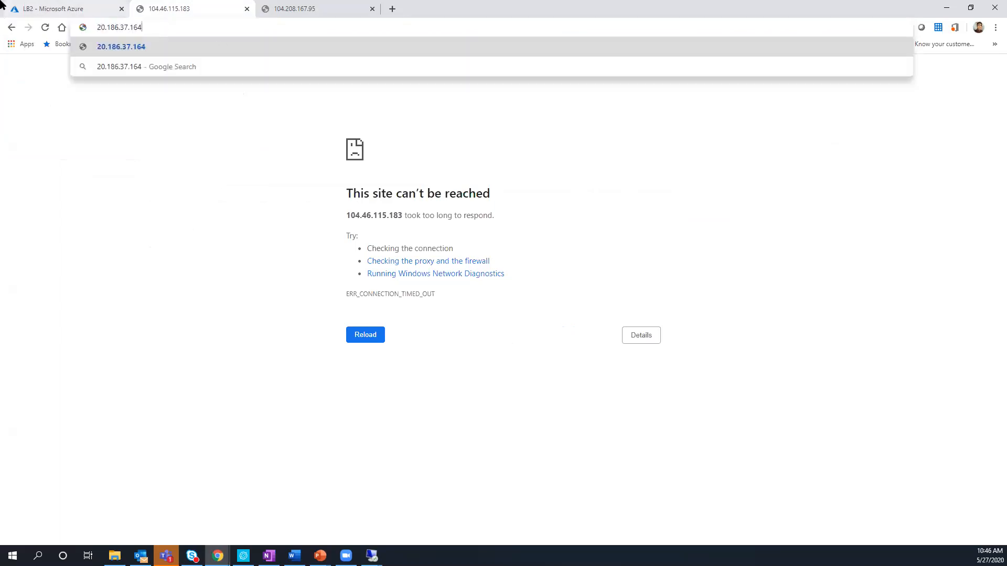
key("Return")
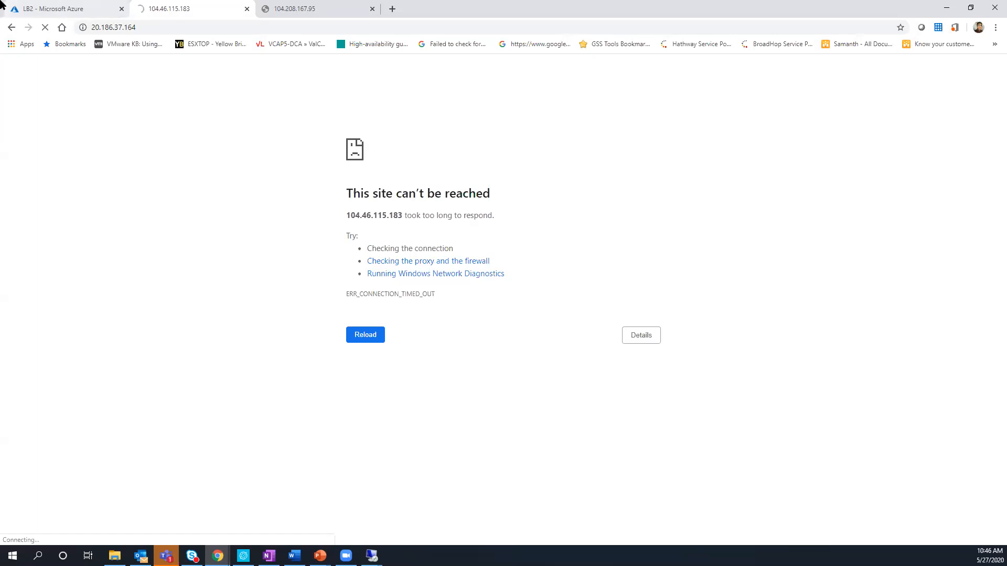
left_click(44, 10)
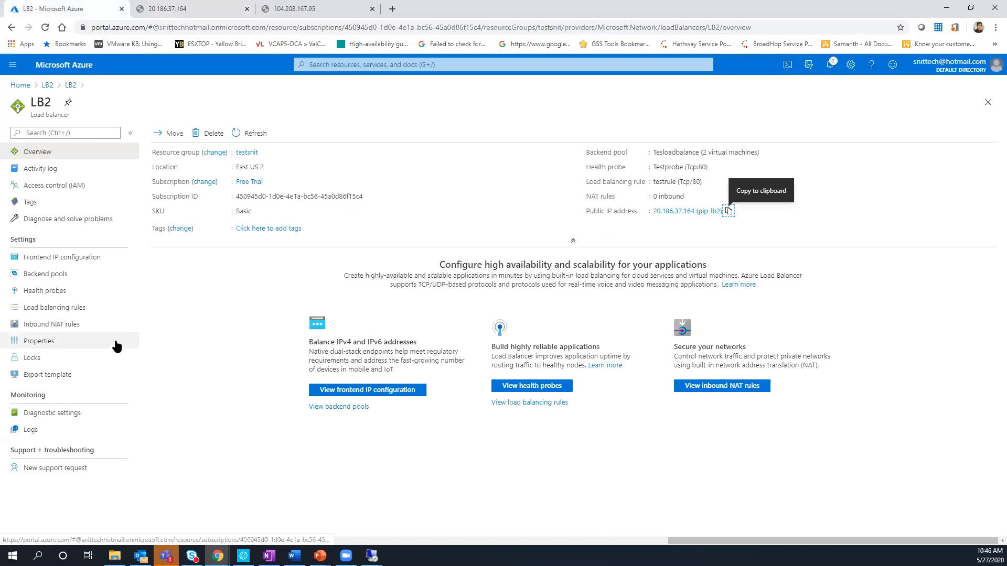
Confirm testrule uses the LoadBalancerFrontEnd frontend and Testprobe (TCP:80), then return to LB2.
left_click(50, 310)
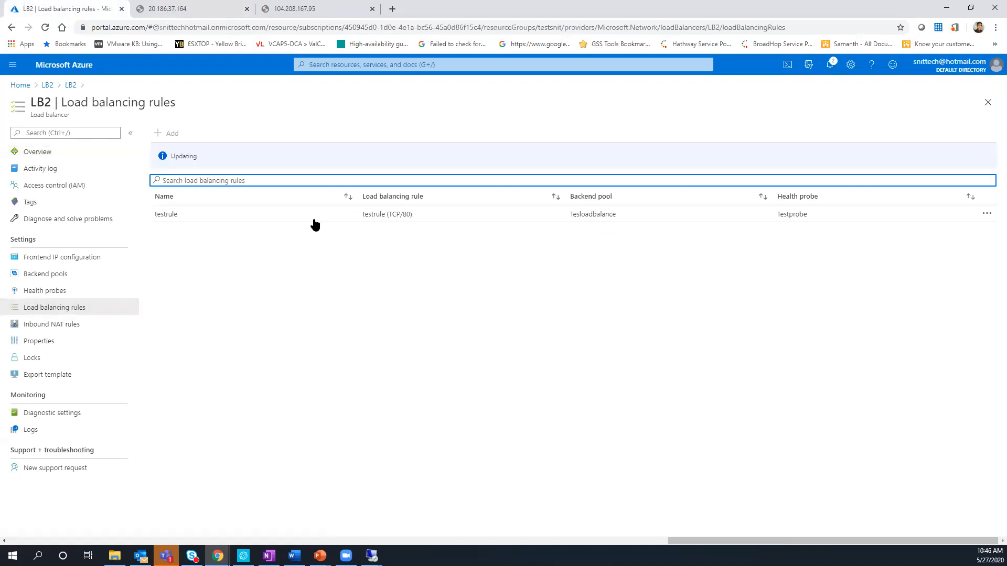
left_click(861, 216)
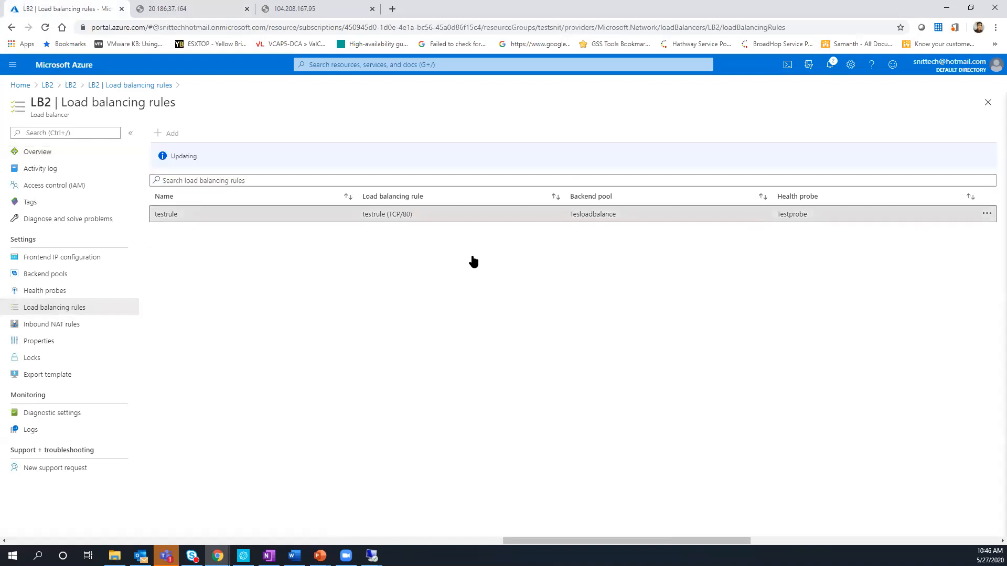
scroll(120, 269, "down", 1)
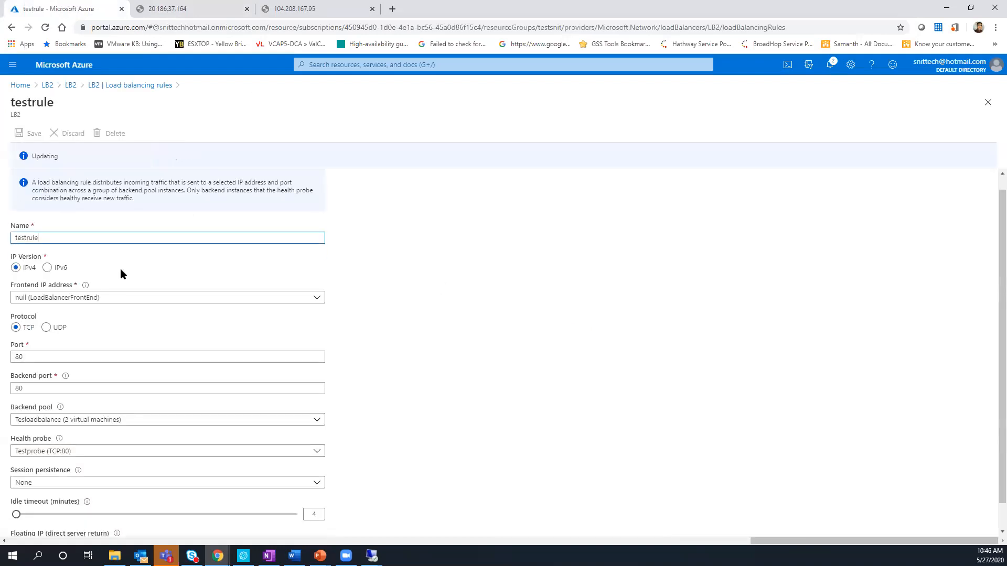
left_click(107, 274)
left_click(108, 275)
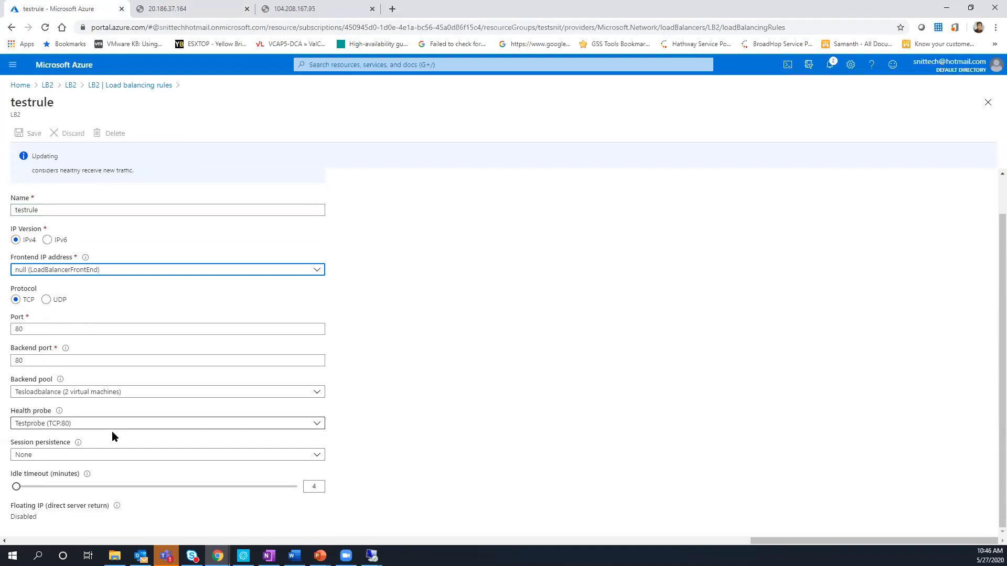
left_click(58, 425)
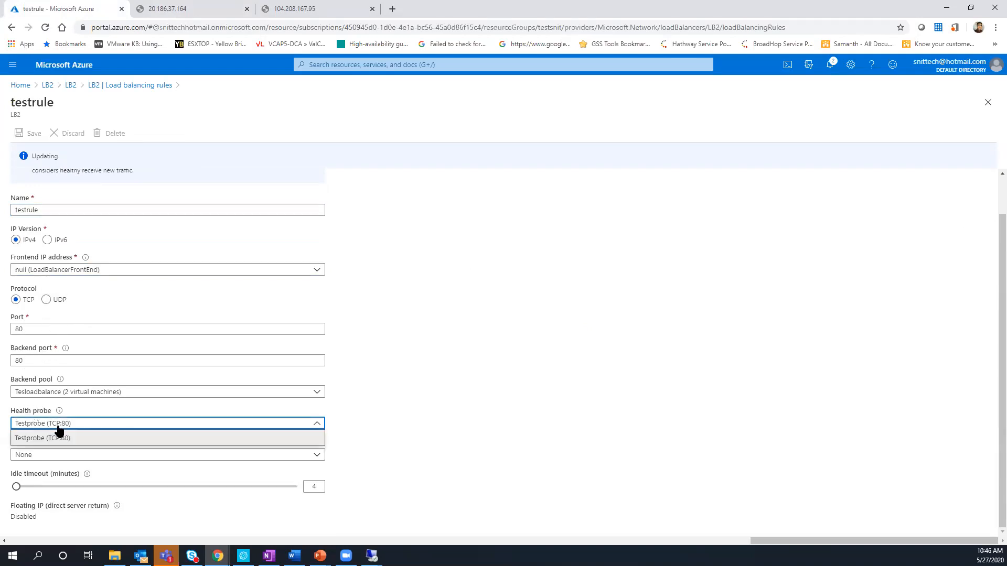
left_click(58, 438)
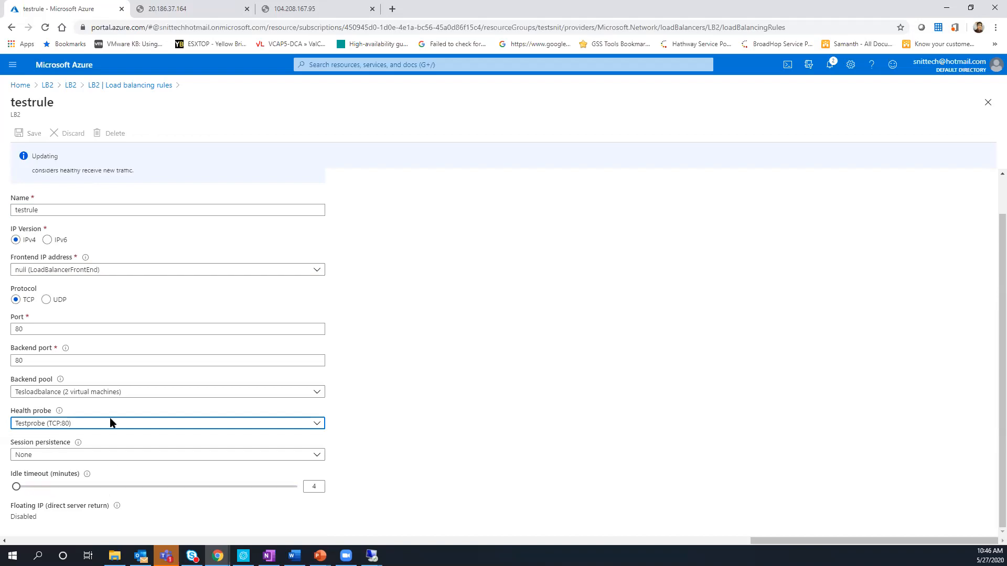
scroll(64, 231, "up", 1)
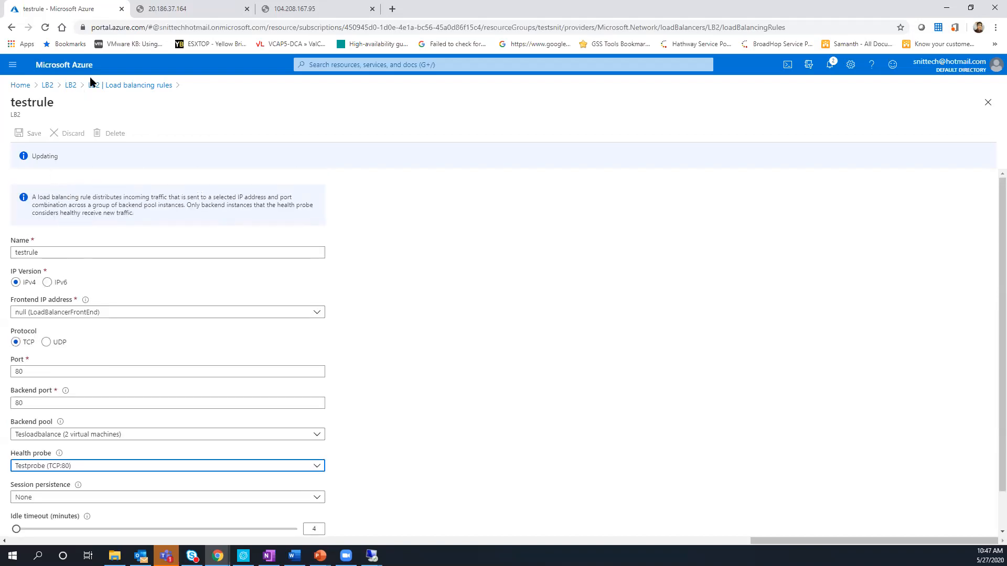
left_click(71, 85)
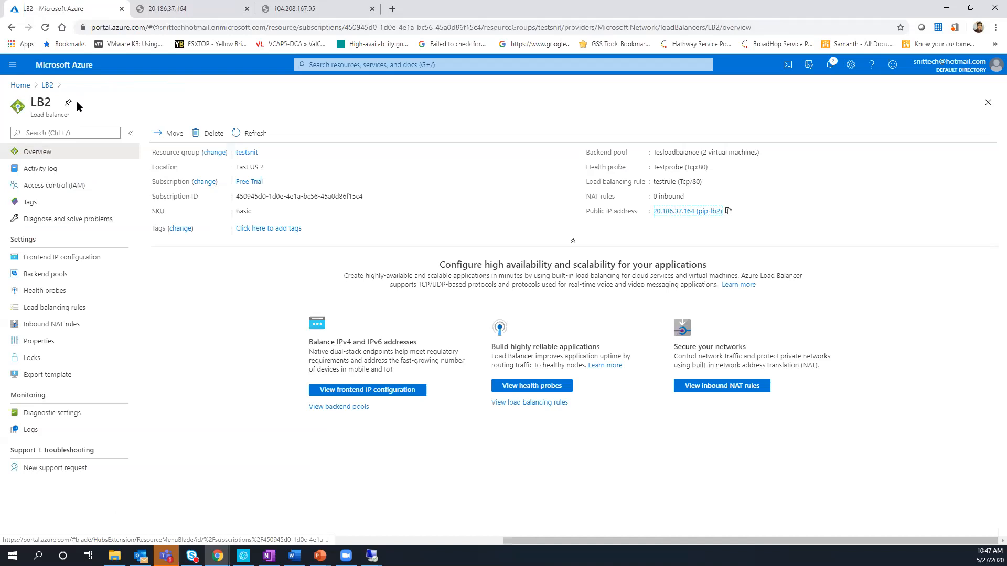
Check LB2's frontend IP configuration and the portal notifications, returning to the overview.
left_click(324, 390)
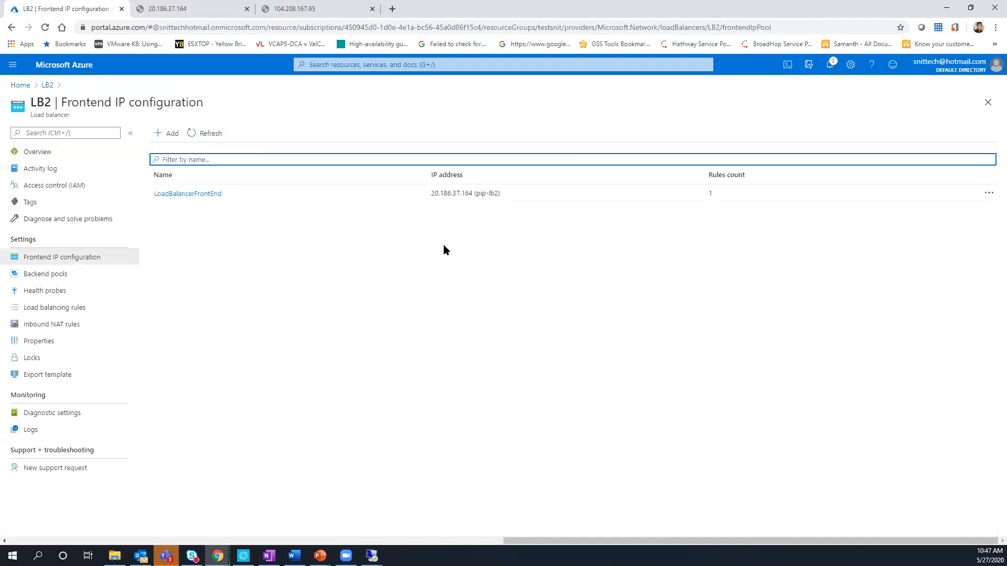
left_click(454, 194)
left_click(44, 150)
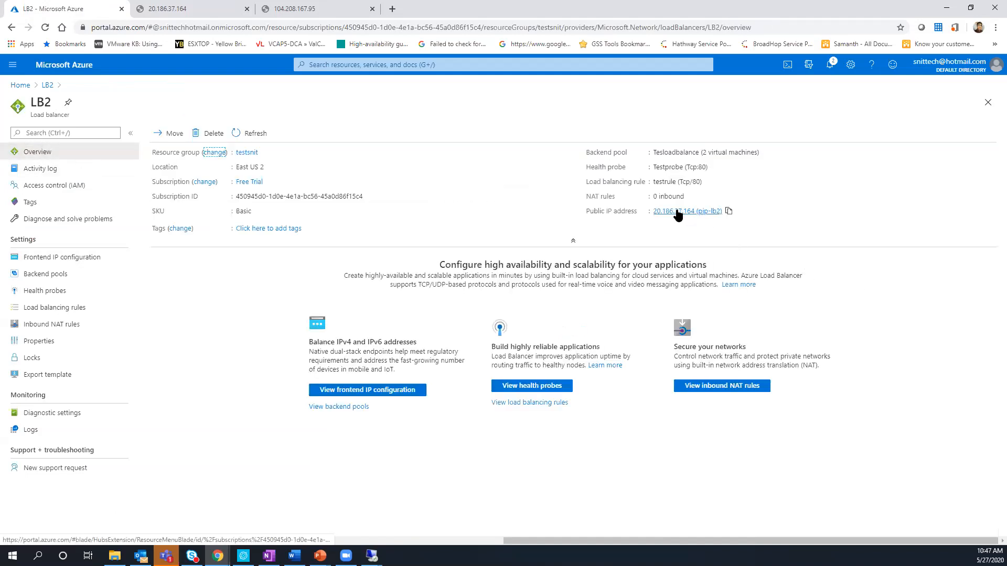
left_click(831, 68)
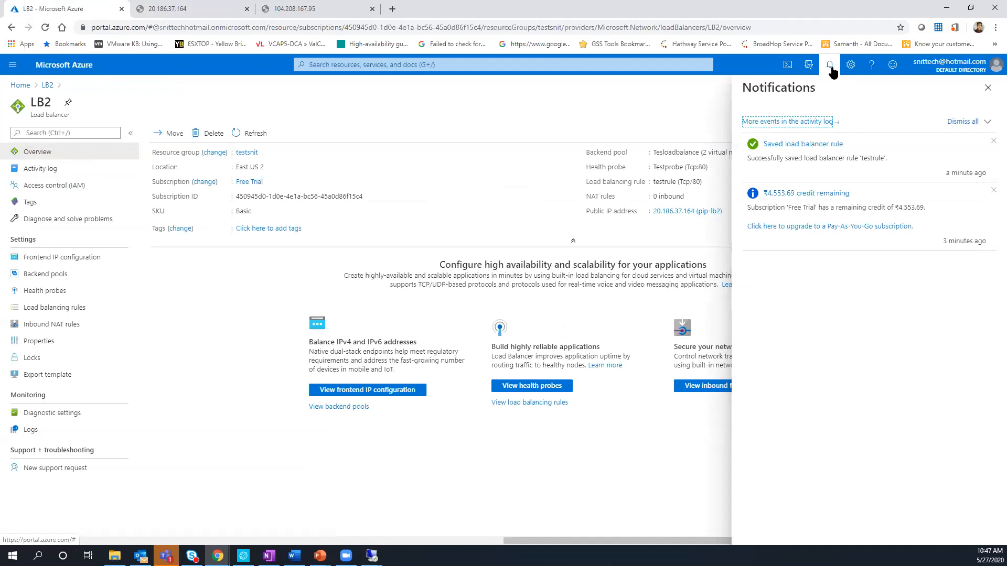
left_click(832, 71)
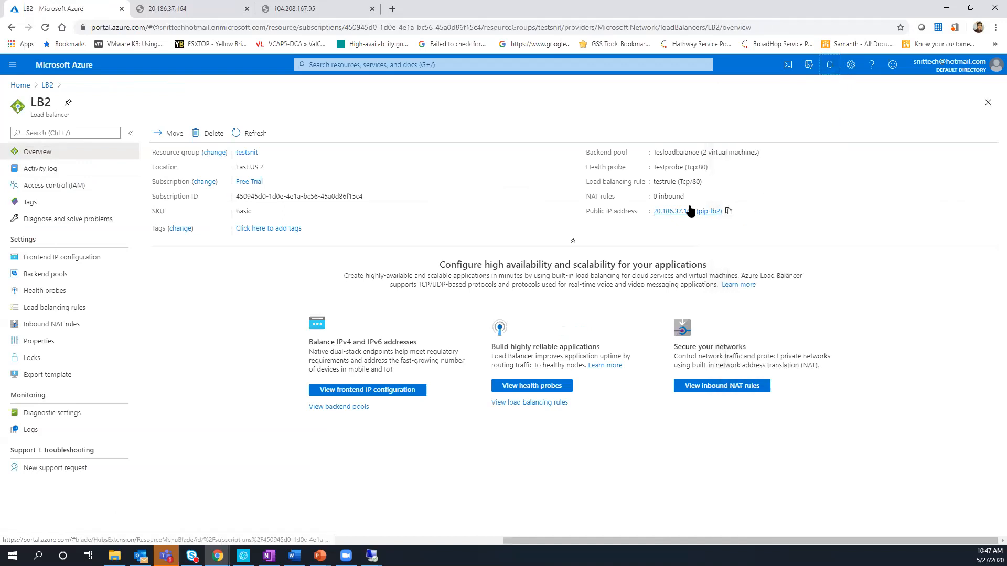
Copy public IP 20.186.37.164, reload it in the browser, then bring up the remote server.
left_click(728, 211)
left_click(227, 8)
left_click(187, 26)
left_click(45, 27)
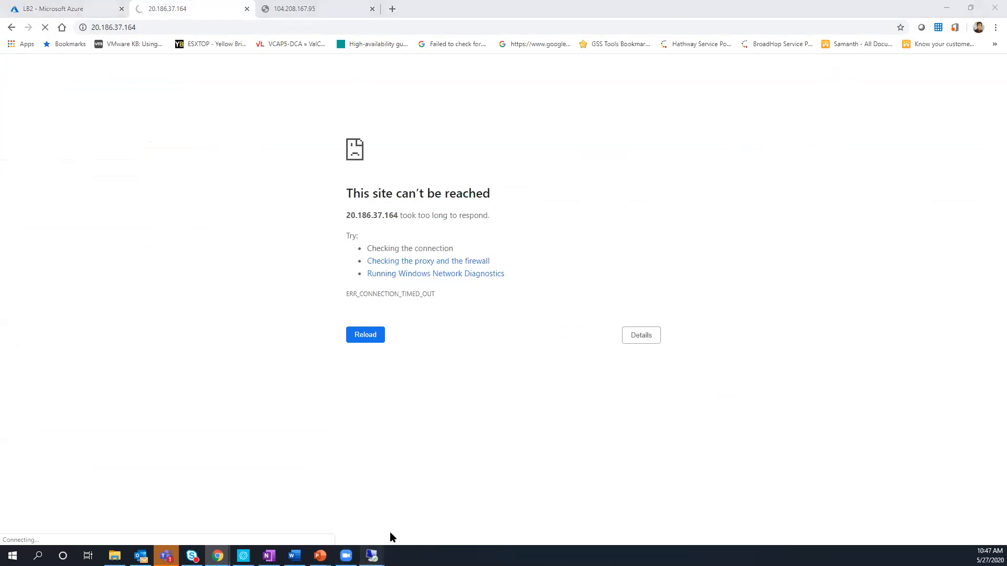
left_click(372, 556)
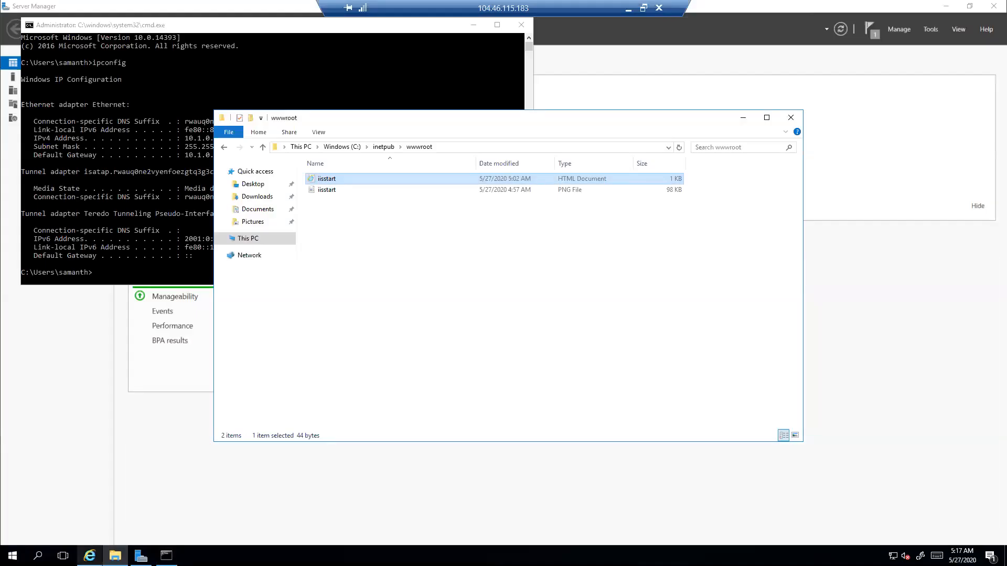
On Web server 2, view the localhost page and search the Start menu for 'iis', then 'inter'.
left_click(89, 555)
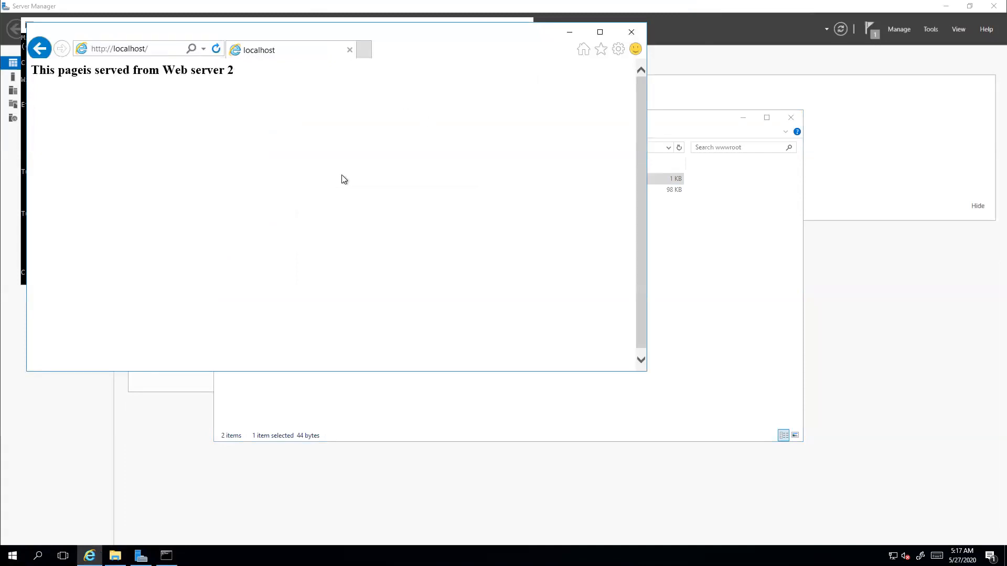
left_click(13, 555)
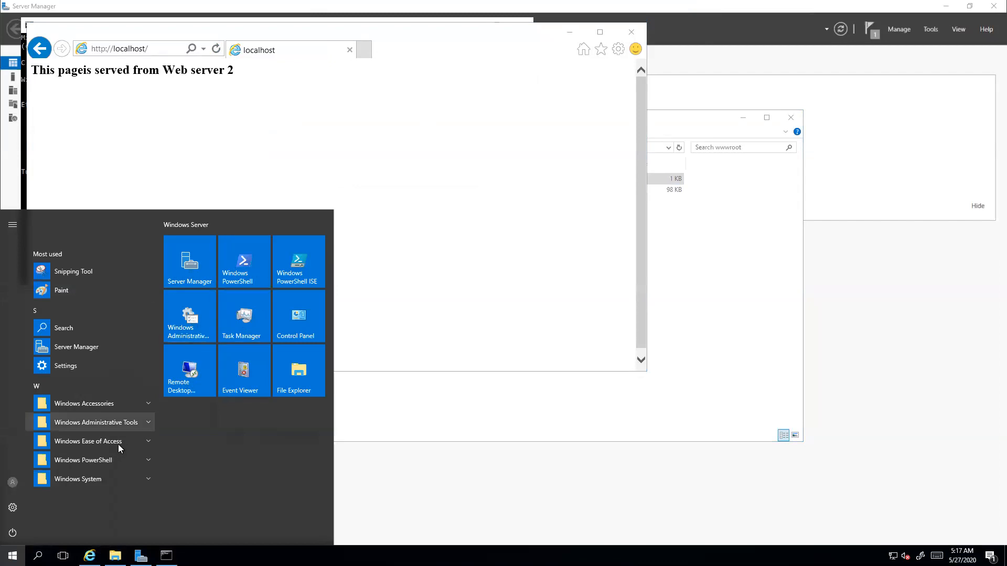
key("Escape")
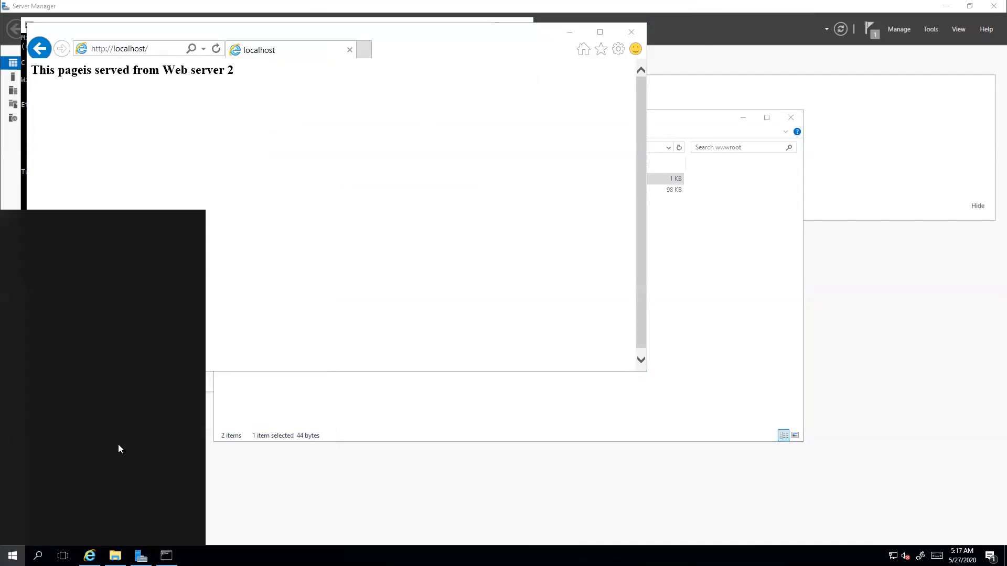
left_click(38, 556)
type("i")
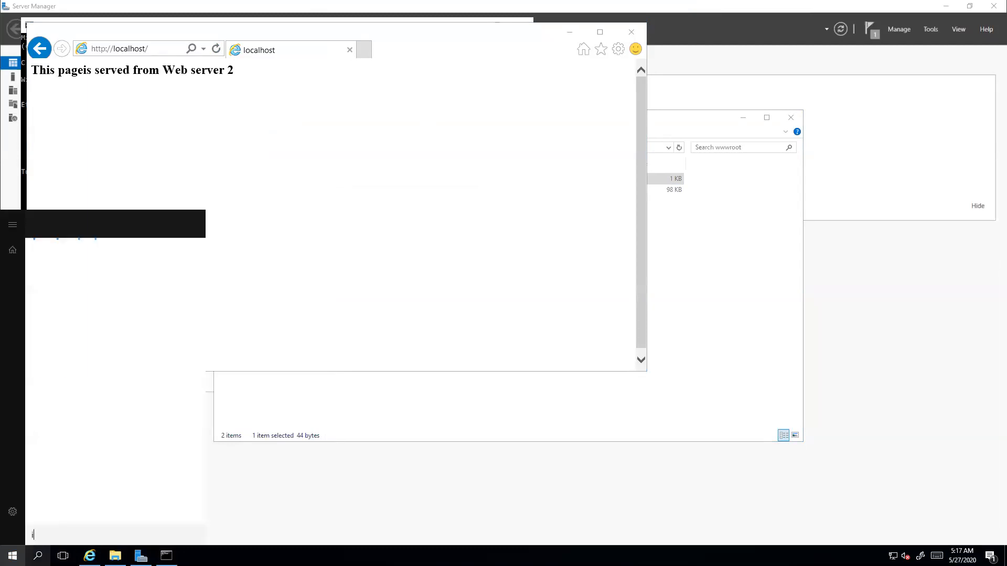
type("is")
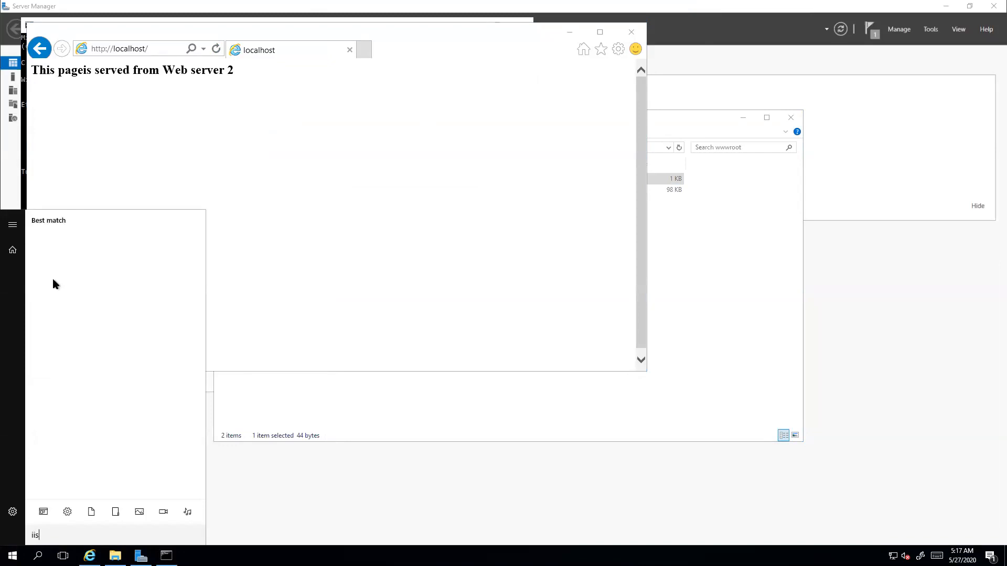
key("BackSpace")
key("BackSpace")
key("BackSpace")
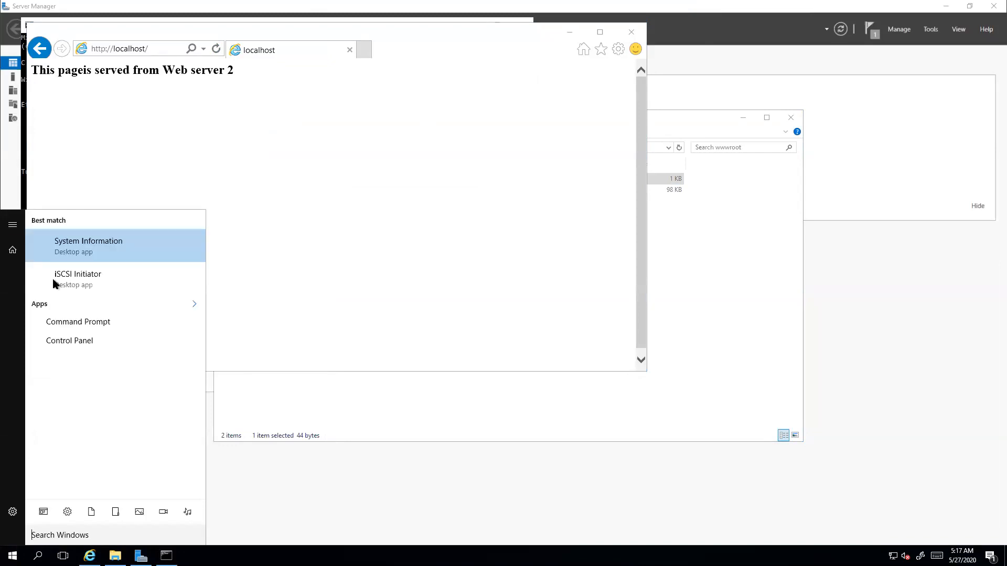
type("inter")
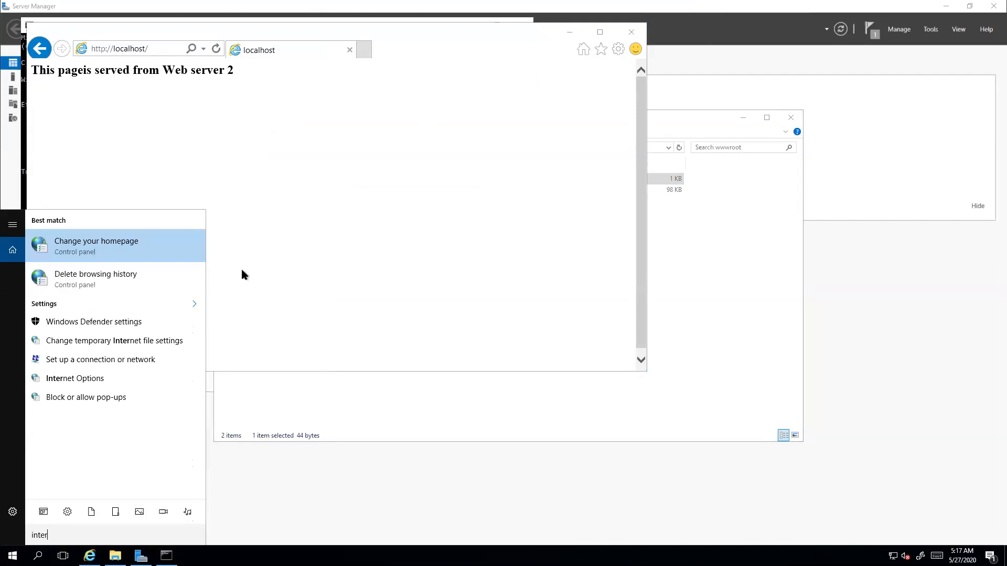
Minimize IE and the remote session to get back to the local browser's address bar.
left_click(571, 32)
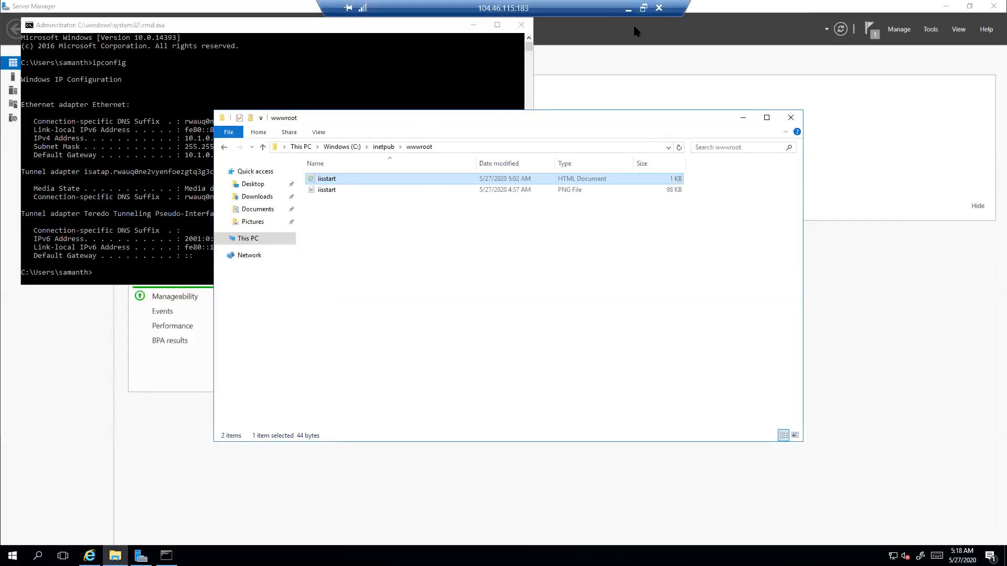
left_click(636, 6)
left_click(149, 29)
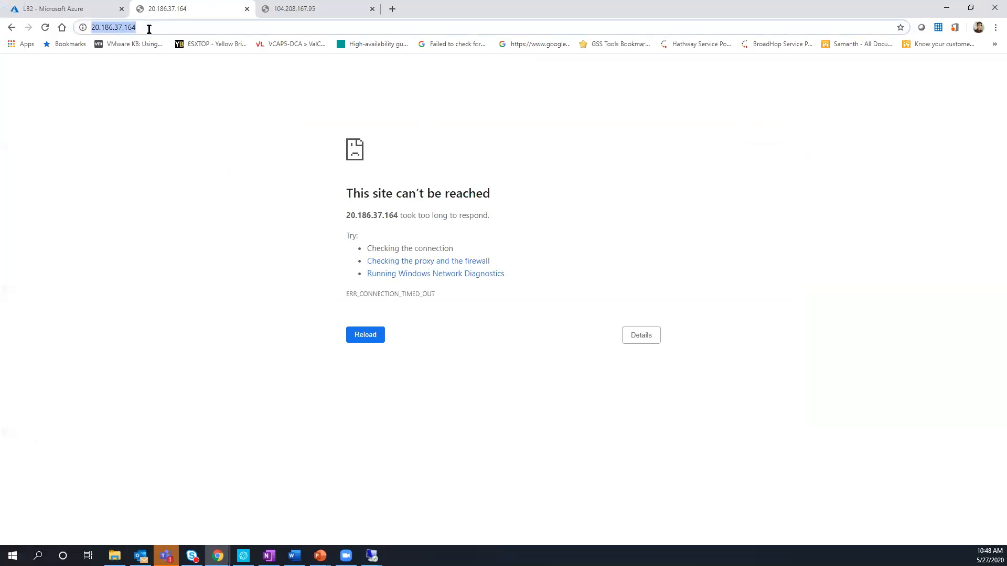
Reload 20.186.37.164 in Chrome, then refresh the LB2 overview and return to it.
key("Return")
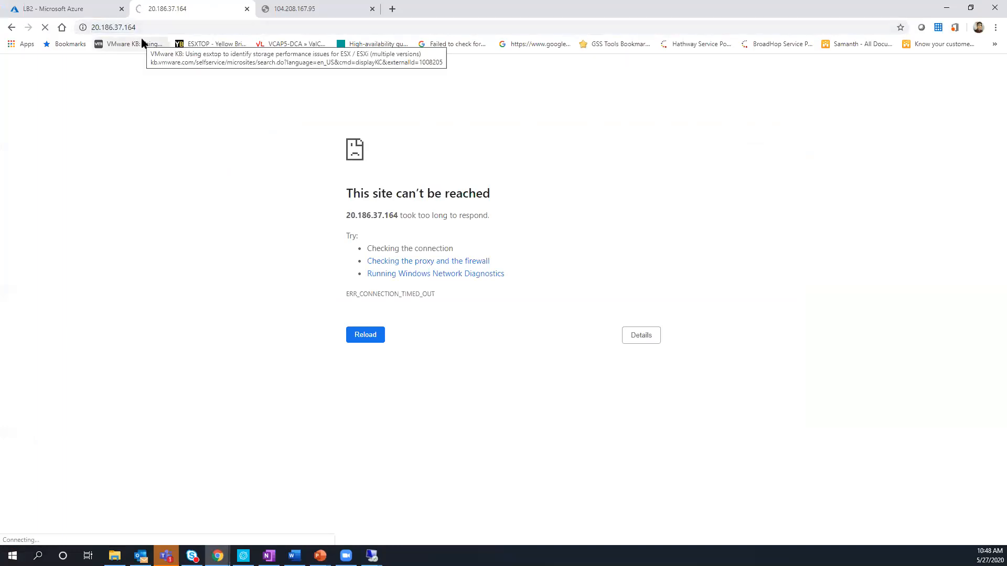
left_click(71, 11)
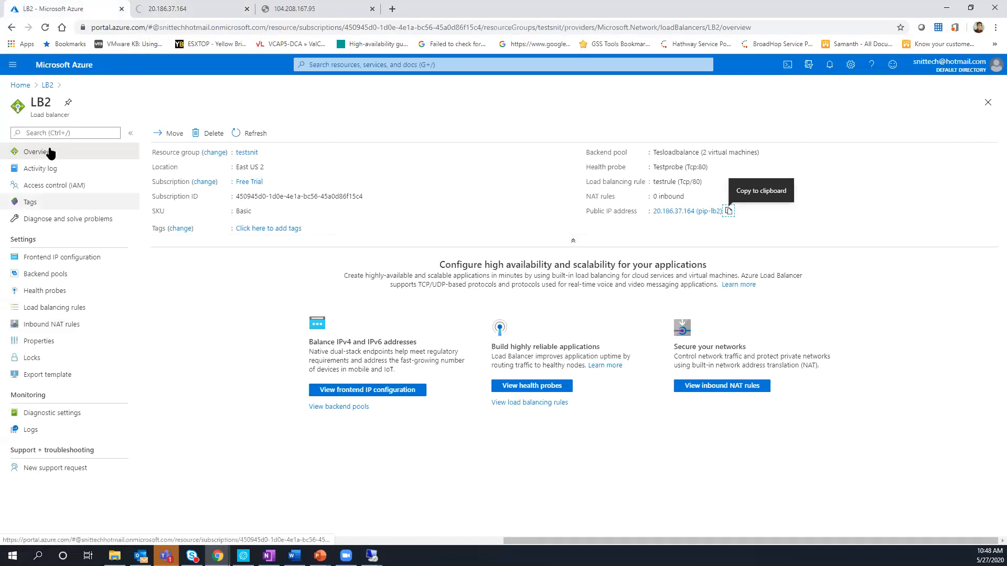
left_click(253, 134)
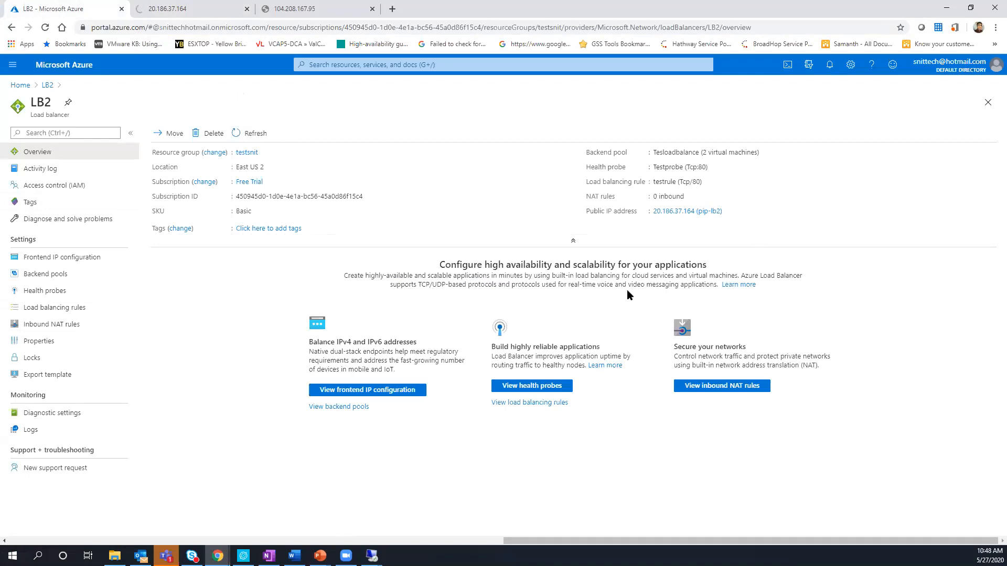
left_click(150, 10)
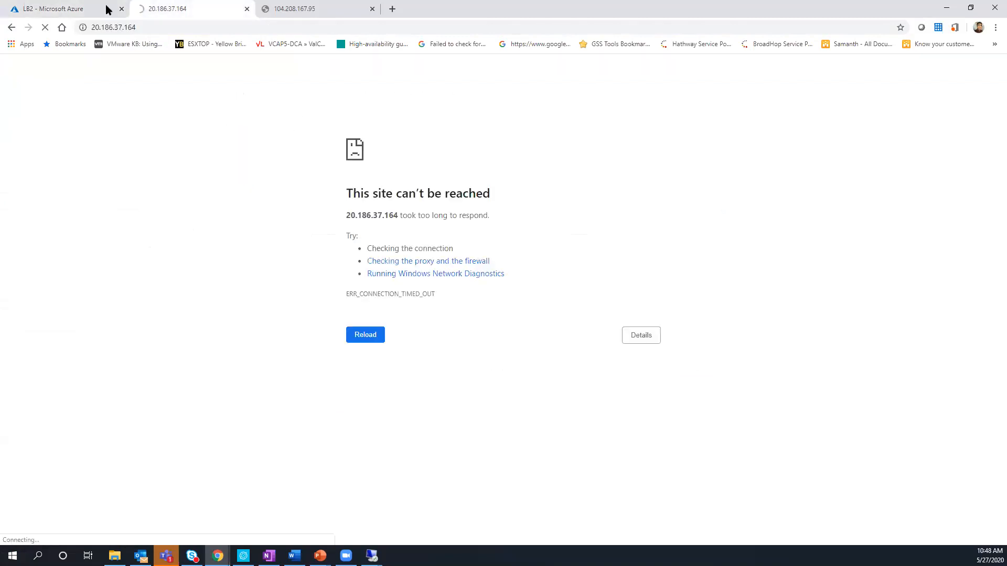
left_click(45, 6)
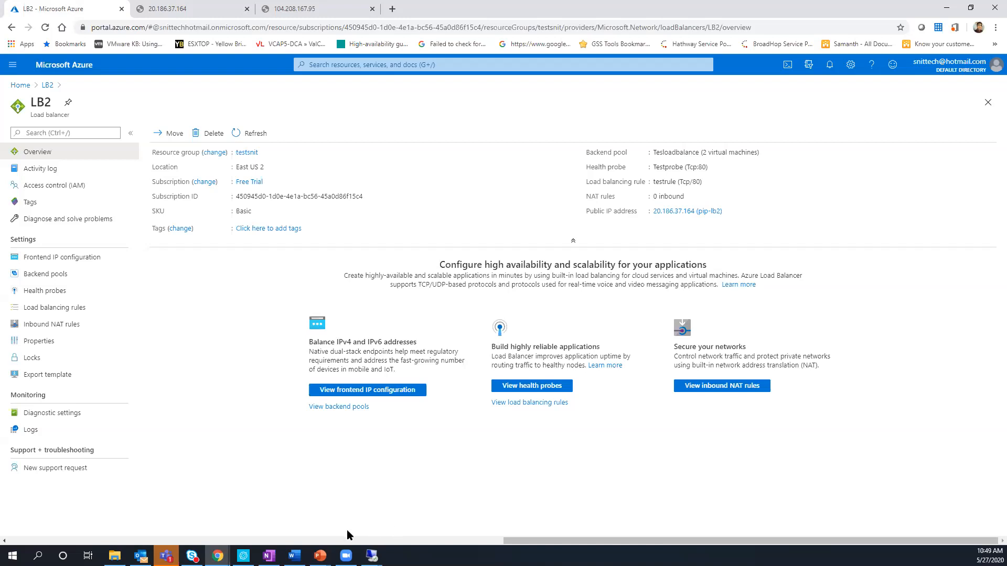
left_click(320, 555)
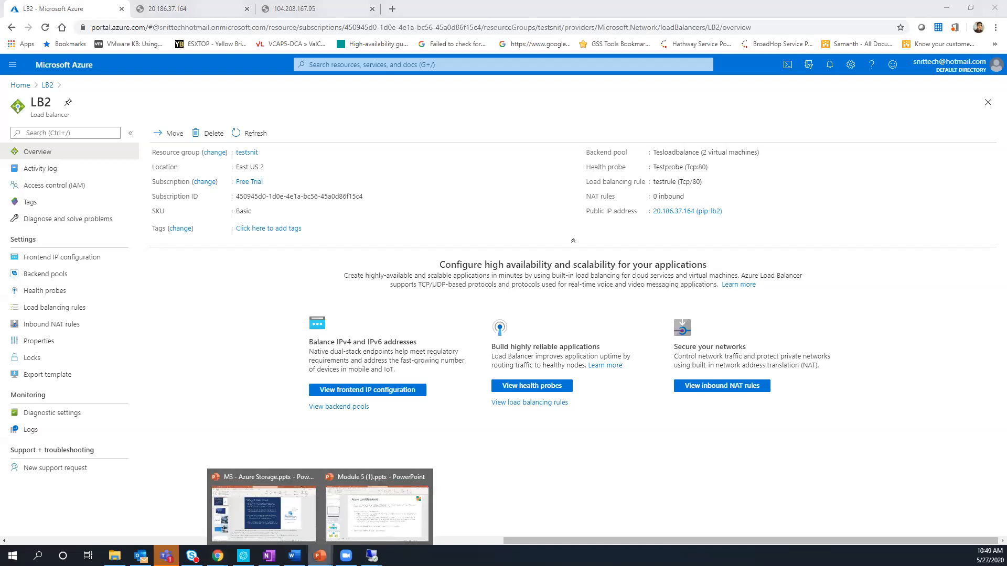
Open the Module 5 deck to the Azure Load Balancer diagram and custom health probe slides.
left_click(352, 514)
scroll(77, 304, "down", 1)
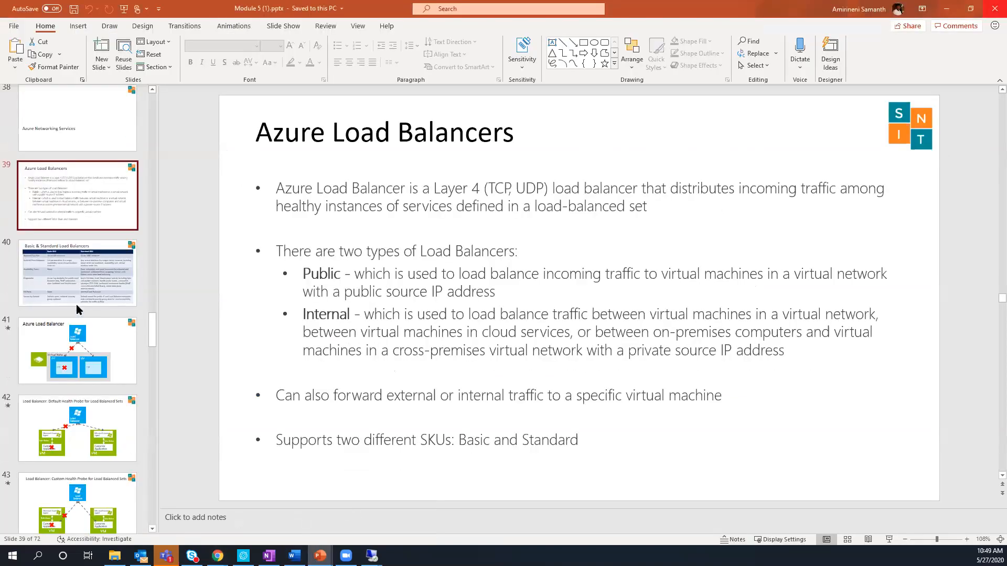
scroll(77, 304, "down", 1)
left_click(77, 305)
scroll(77, 304, "down", 2)
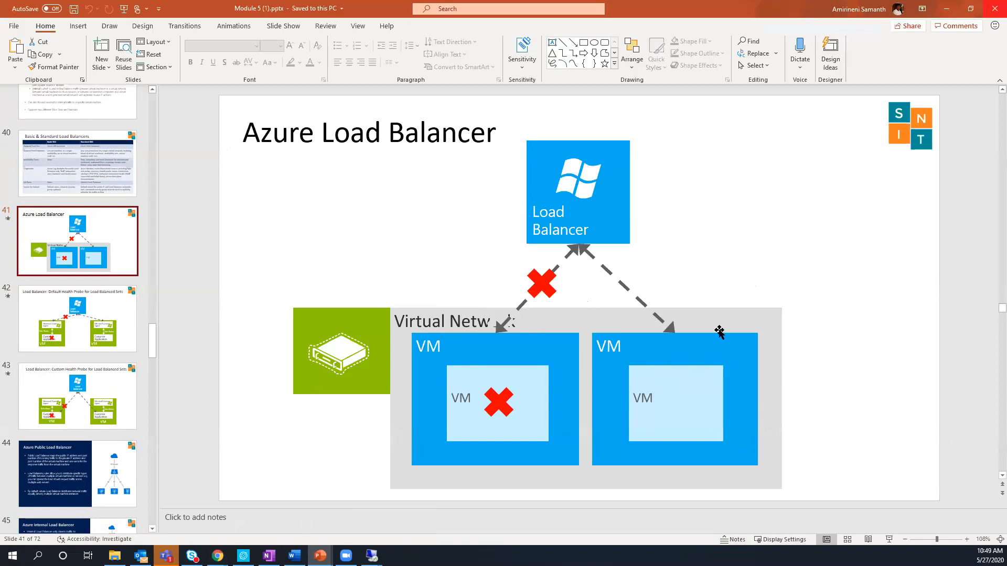
left_click(72, 397)
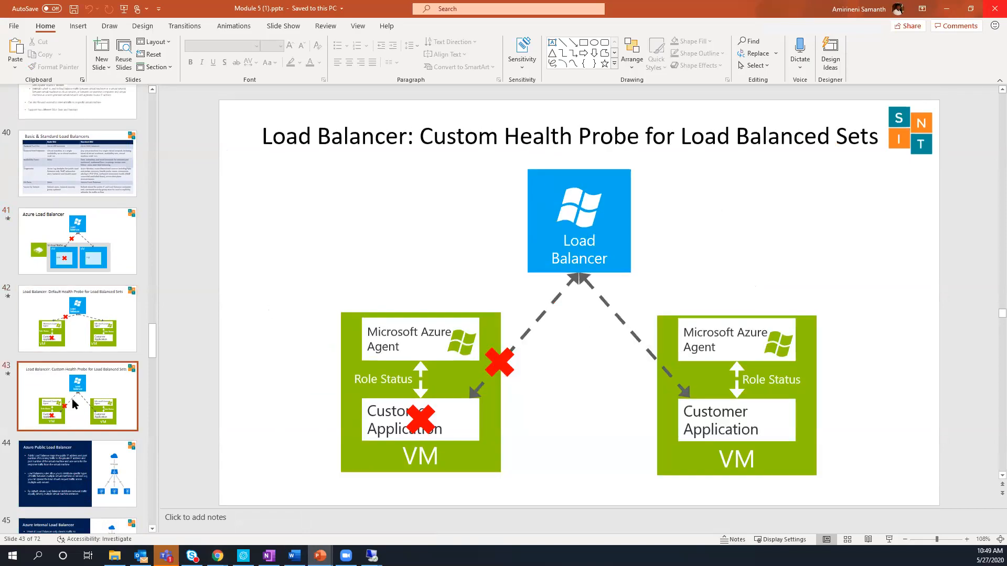
Page through the Internal Load Balancer and Azure DNS slides to slide 51, Azure Private DNS.
key("Down")
key("Down")
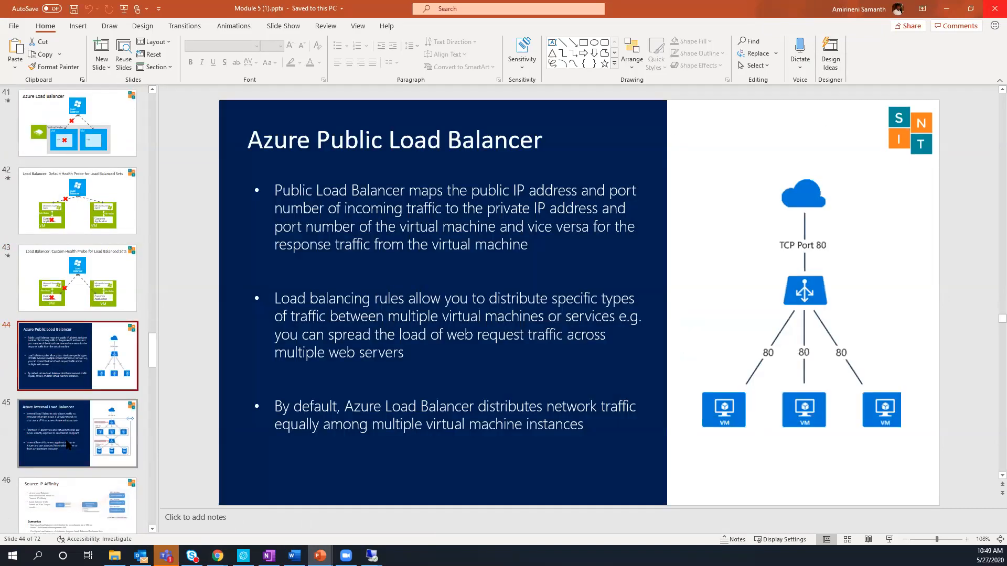
left_click(76, 401)
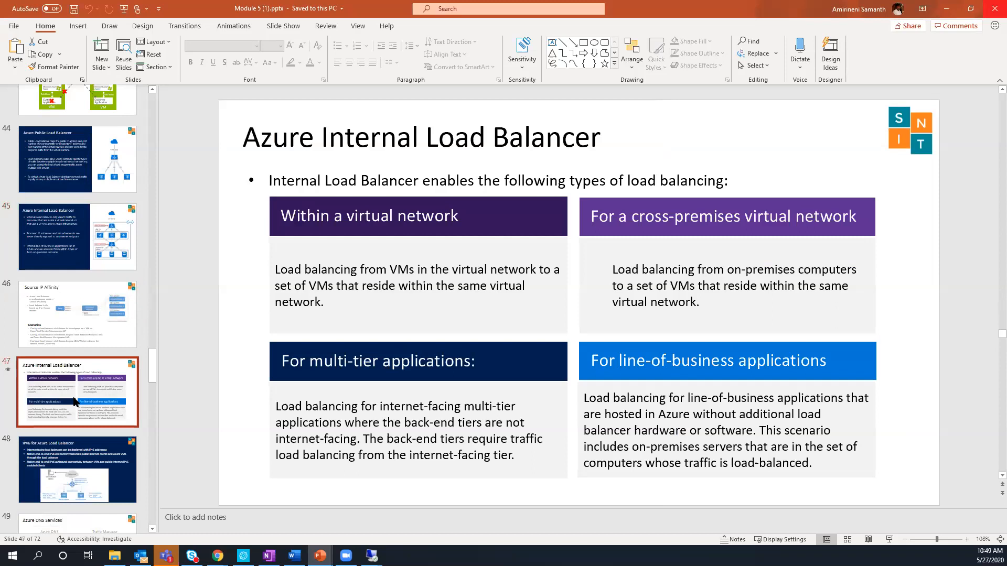
scroll(77, 414, "down", 3)
key("Down")
left_click(77, 417)
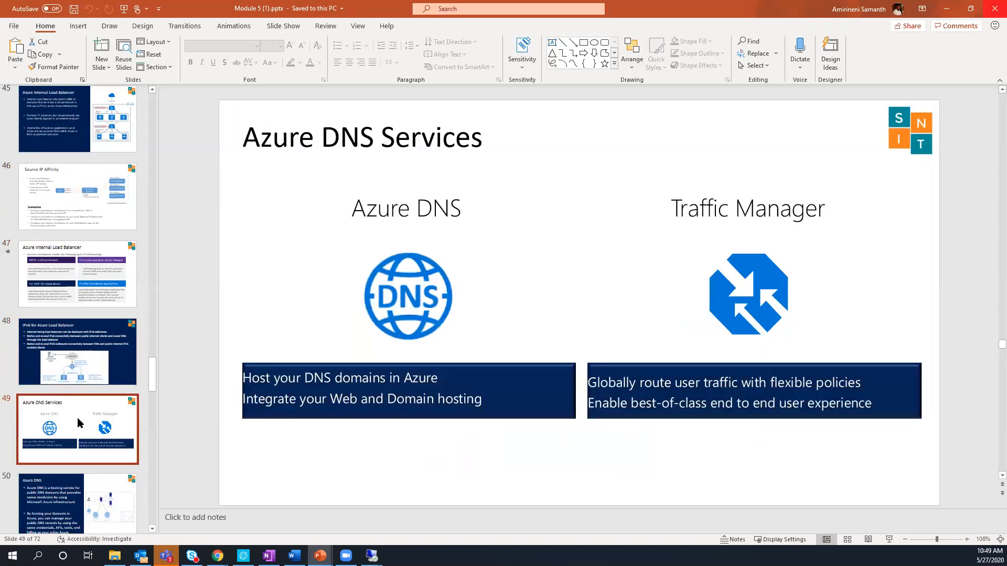
scroll(77, 417, "down", 2)
left_click(73, 407)
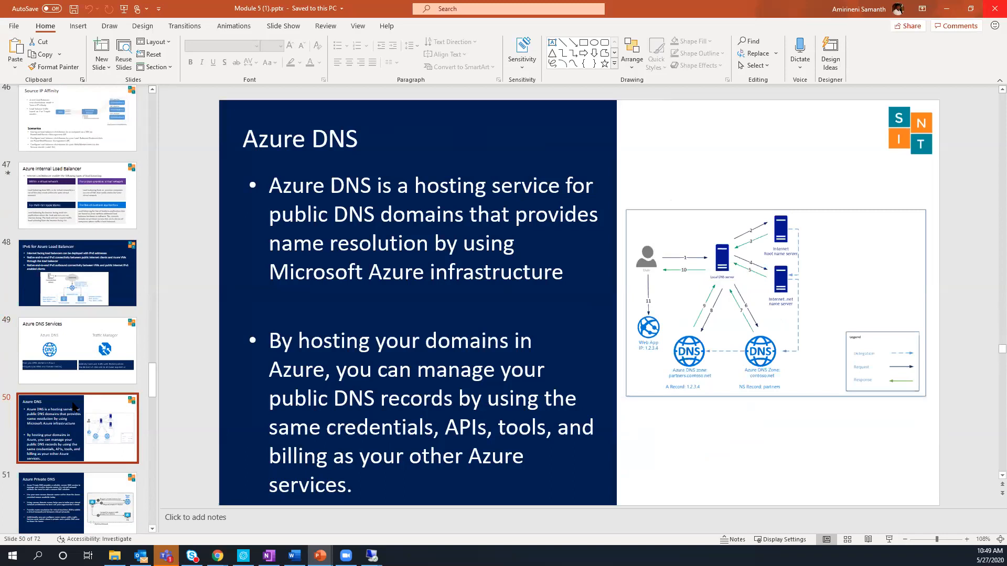
scroll(74, 406, "down", 2)
left_click(76, 415)
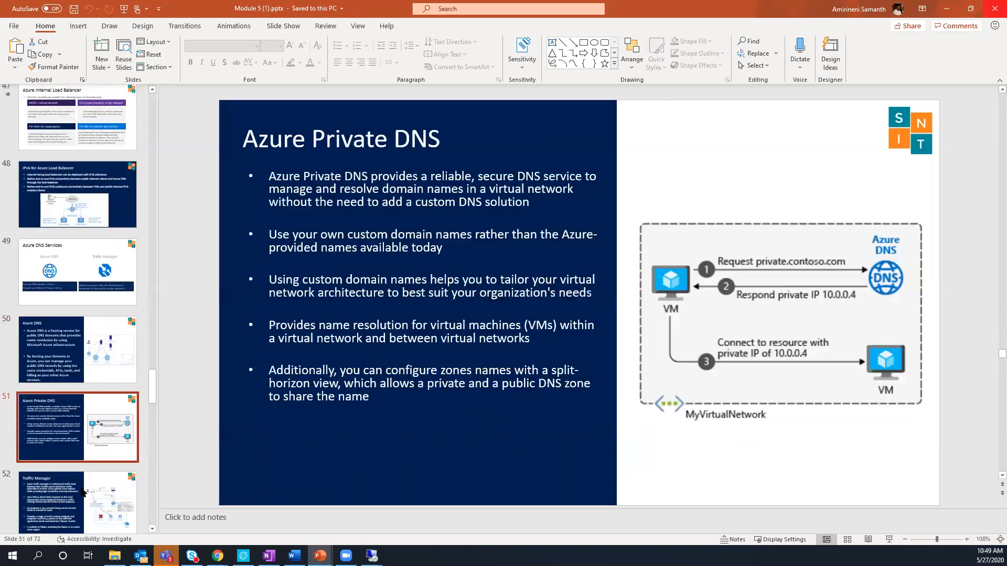
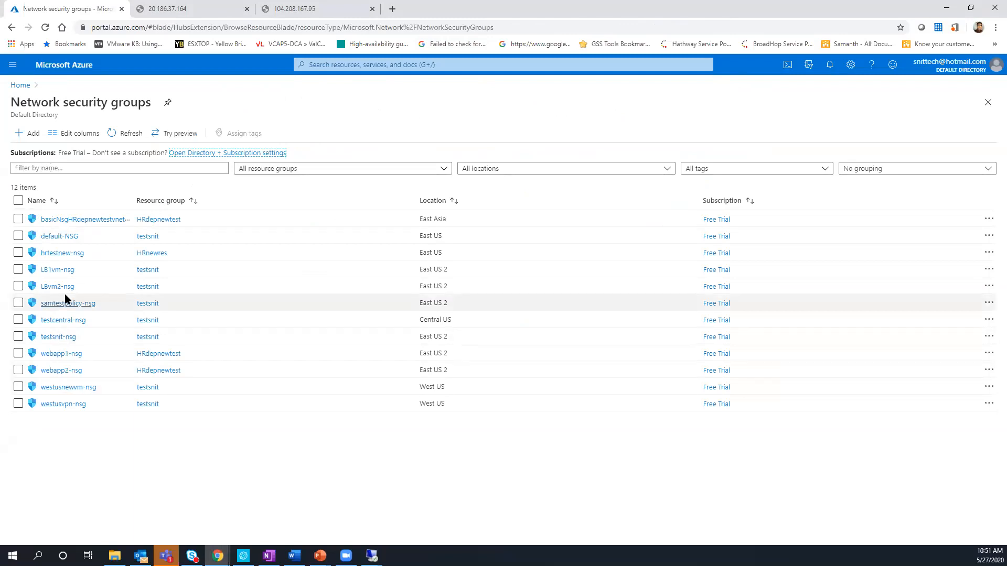
From Home, go to LB1vm's Networking page and begin adding an inbound port rule.
left_click(20, 85)
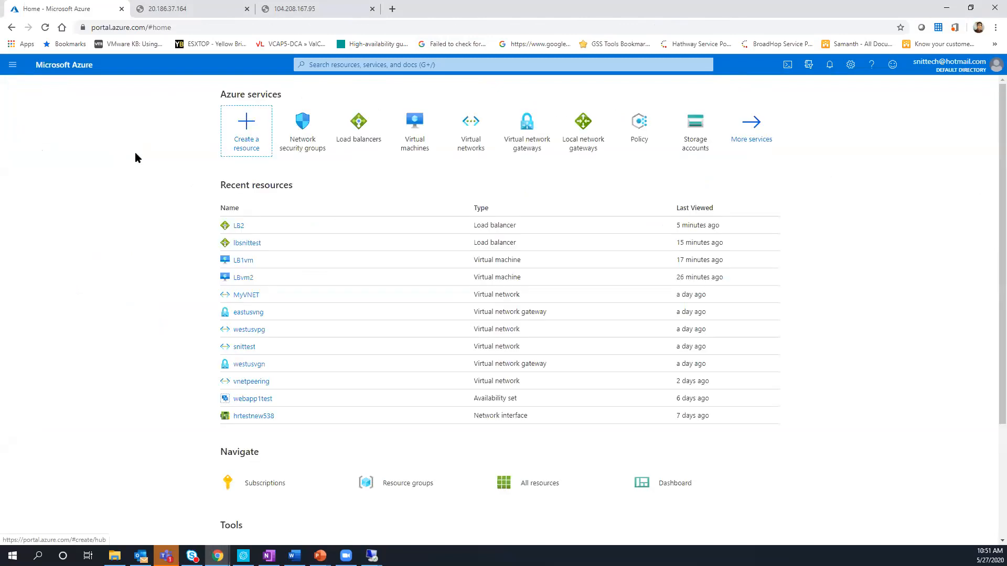
left_click(413, 128)
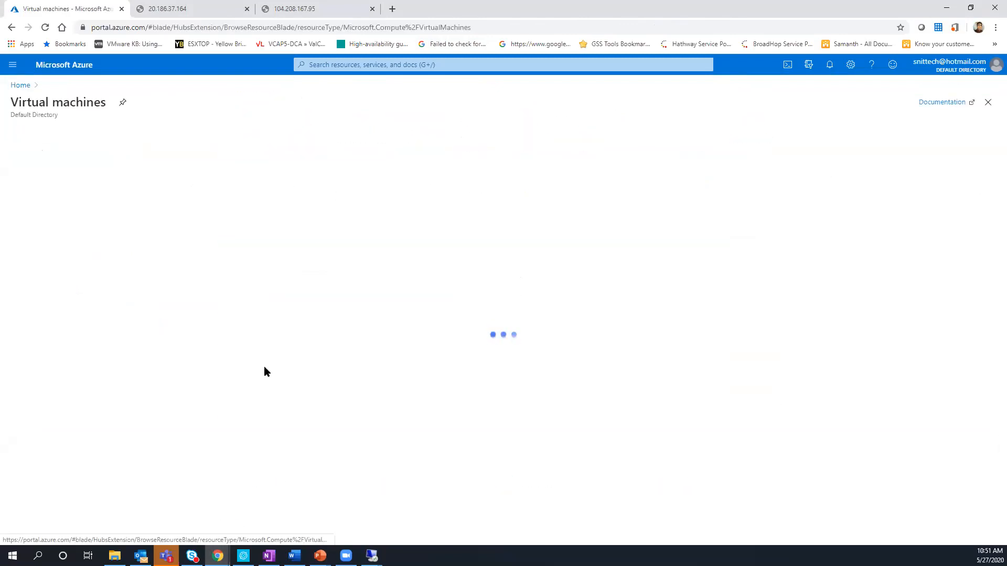
left_click(49, 219)
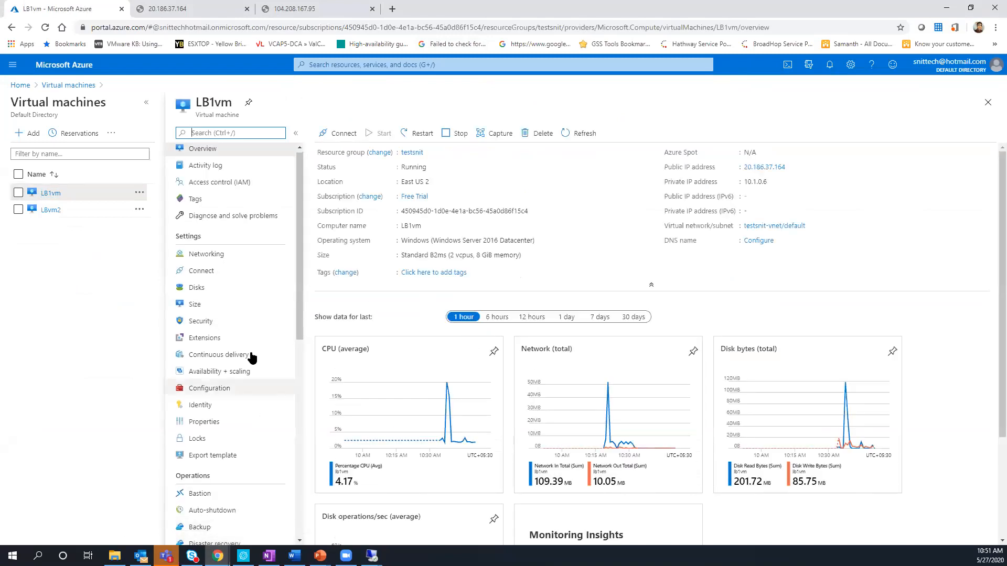
left_click(225, 254)
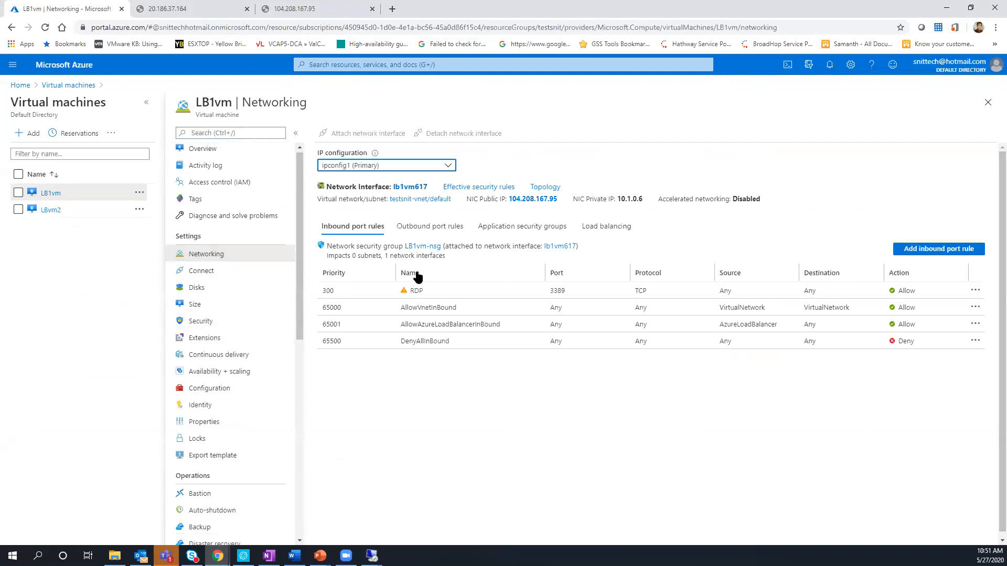
left_click(932, 254)
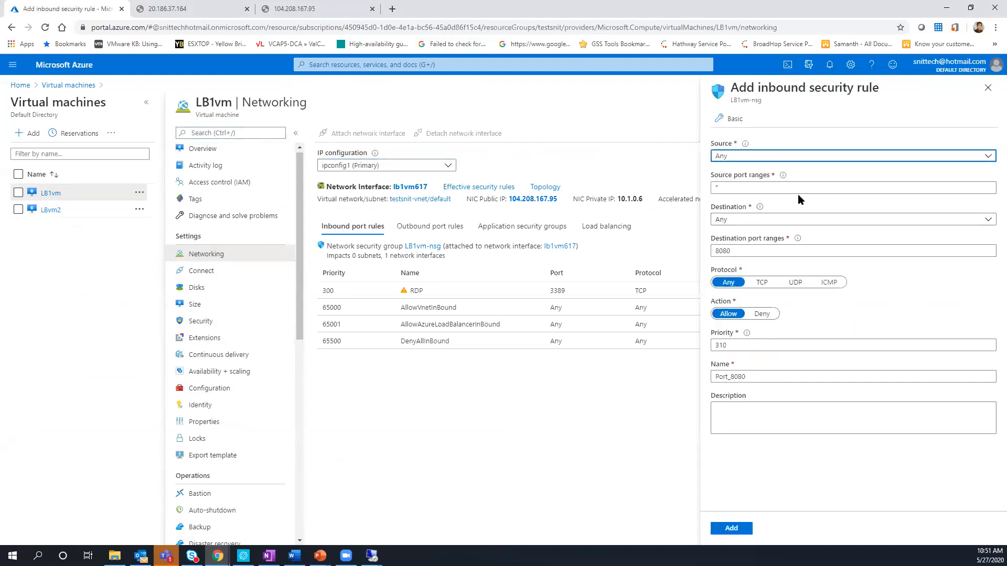
Switch the rule form to Basic view and set the port range to 80.
left_click(758, 159)
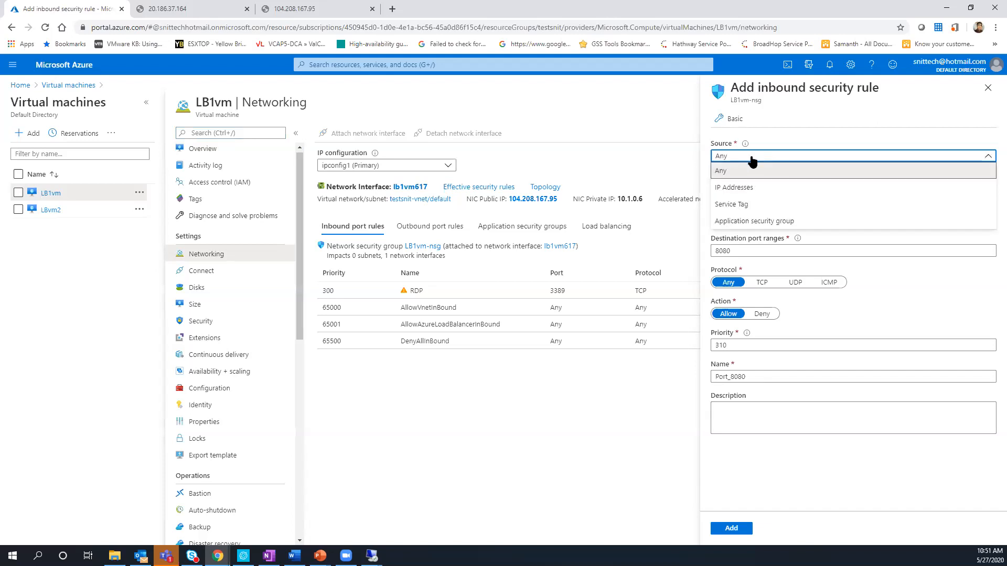
left_click(752, 157)
left_click(734, 119)
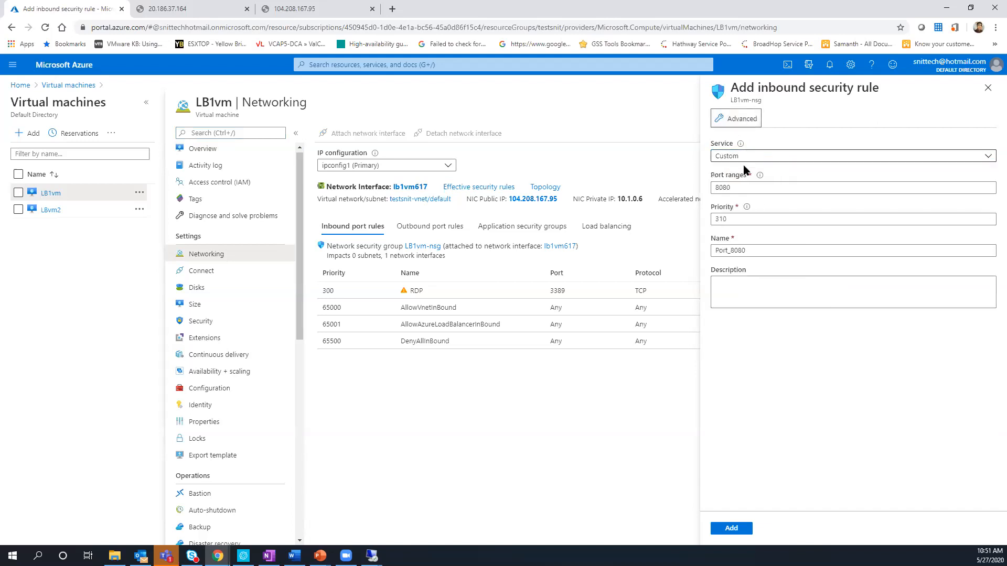
left_click(736, 188)
key("BackSpace")
key("BackSpace")
type("80")
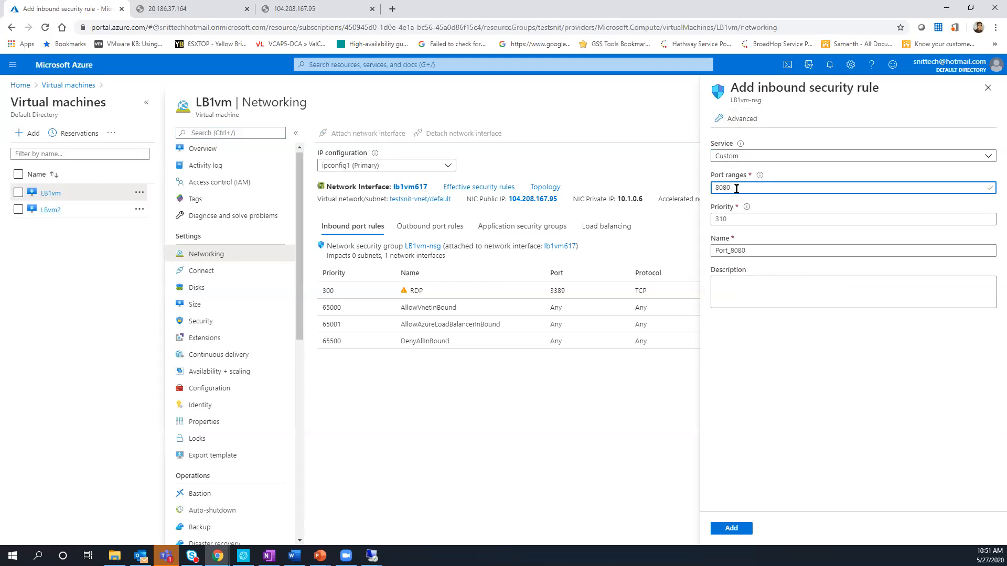
key("BackSpace")
Set priority 101, rename the rule Port_80, and add it.
left_click_drag(744, 220, 706, 219)
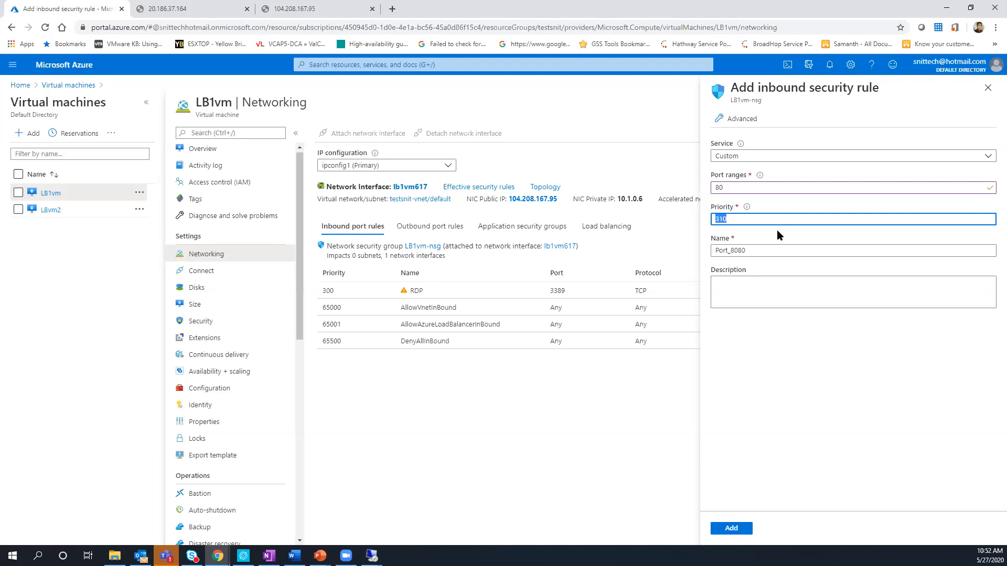
type("101")
left_click(764, 253)
key("BackSpace")
key("BackSpace")
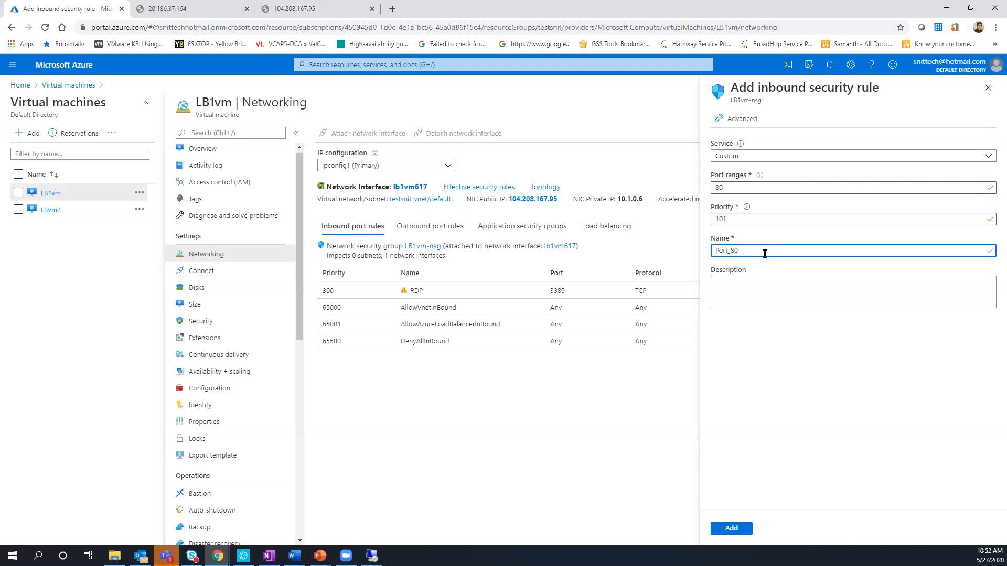
left_click(745, 291)
left_click(730, 528)
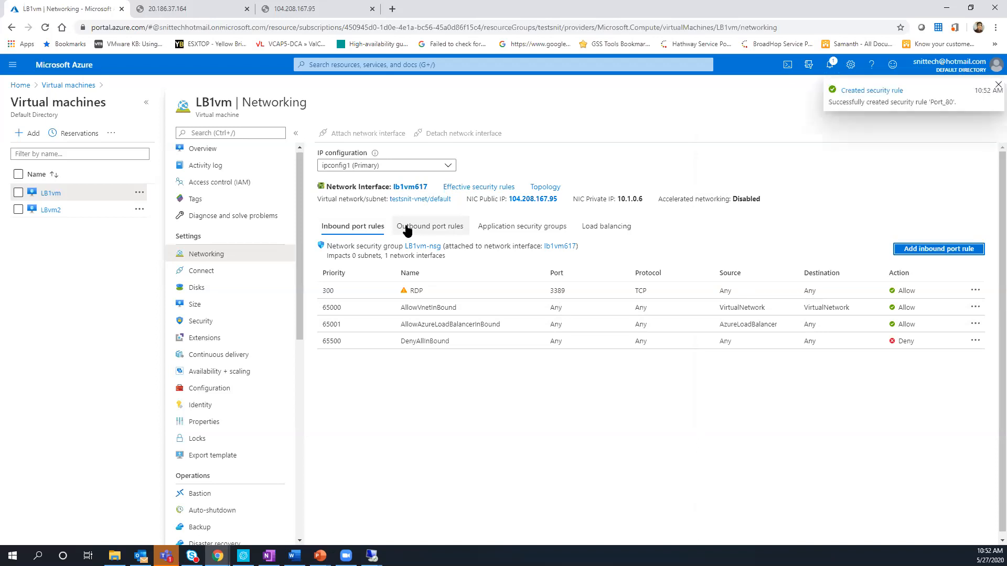
Start a new outbound port rule on LB1vm-nsg using the HTTP service.
left_click(407, 231)
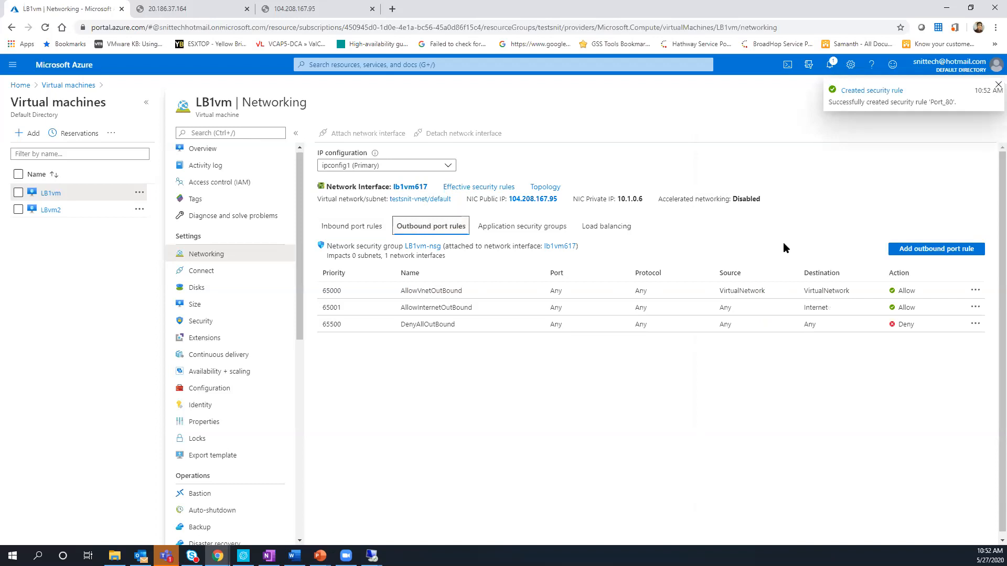
left_click(911, 250)
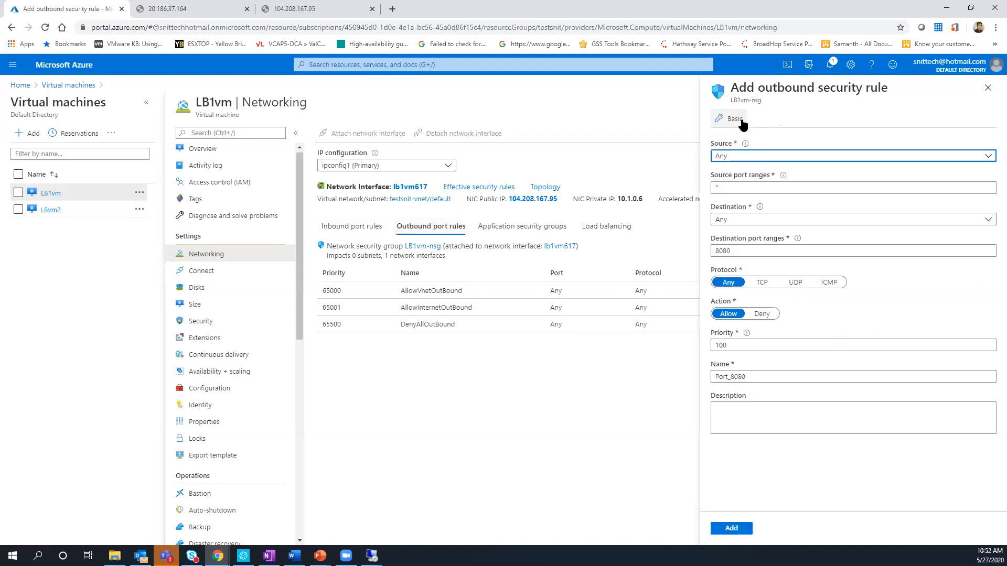
left_click(726, 118)
left_click(740, 157)
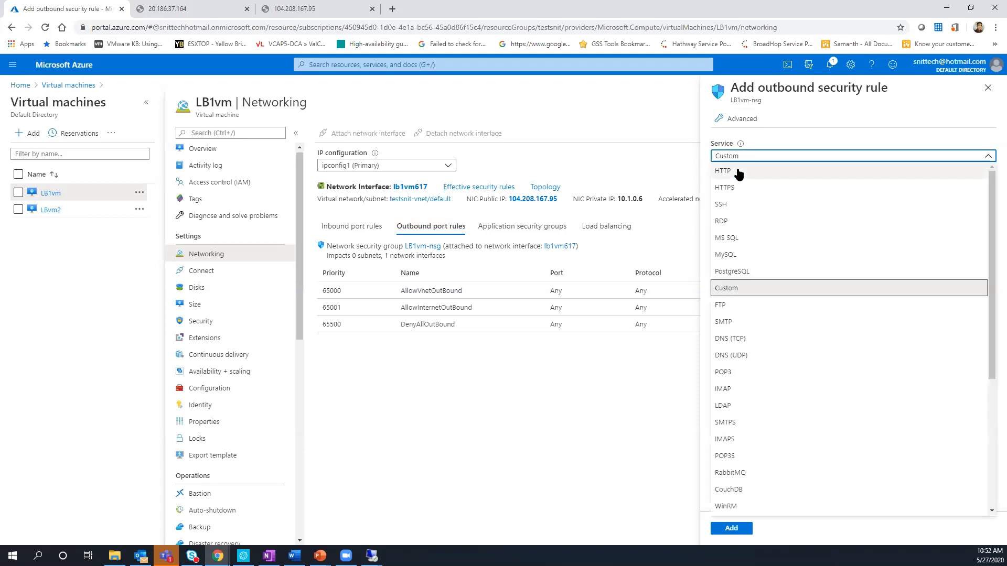
left_click(732, 170)
left_click(729, 187)
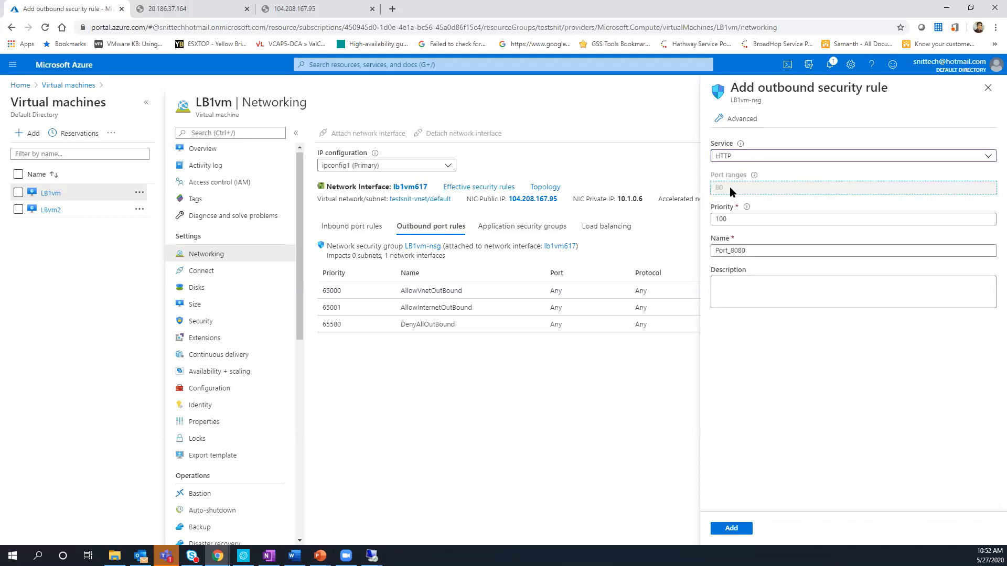
Set priority 101 and name Port_801, add the rule, then check the inbound rules.
left_click(737, 220)
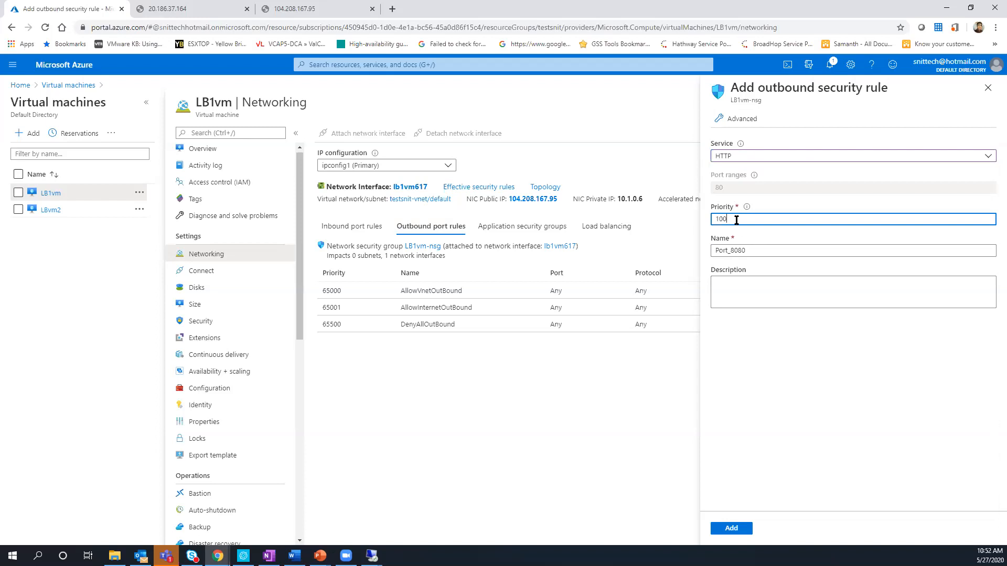
type("1")
left_click(752, 251)
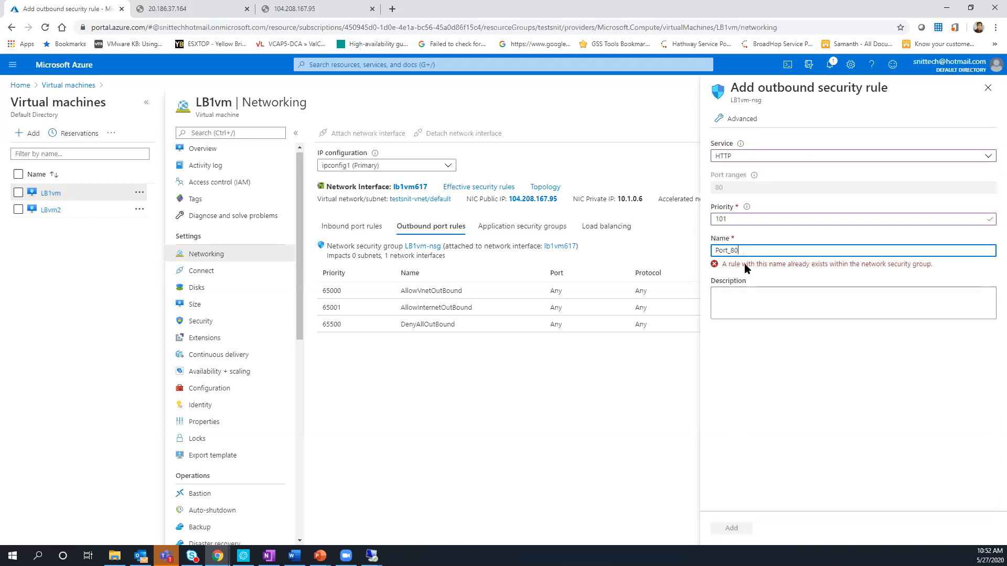
type("1")
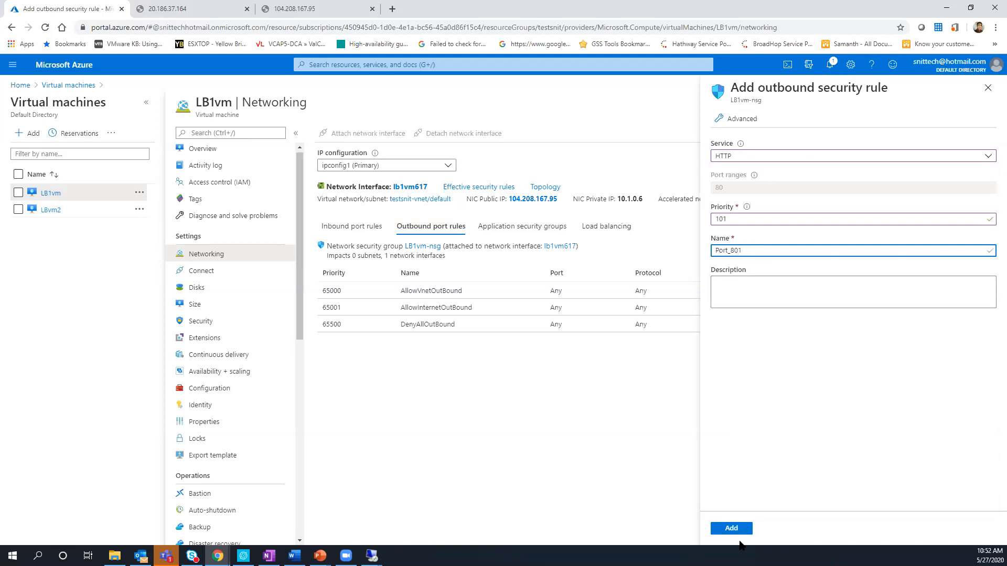
left_click(736, 529)
left_click(346, 227)
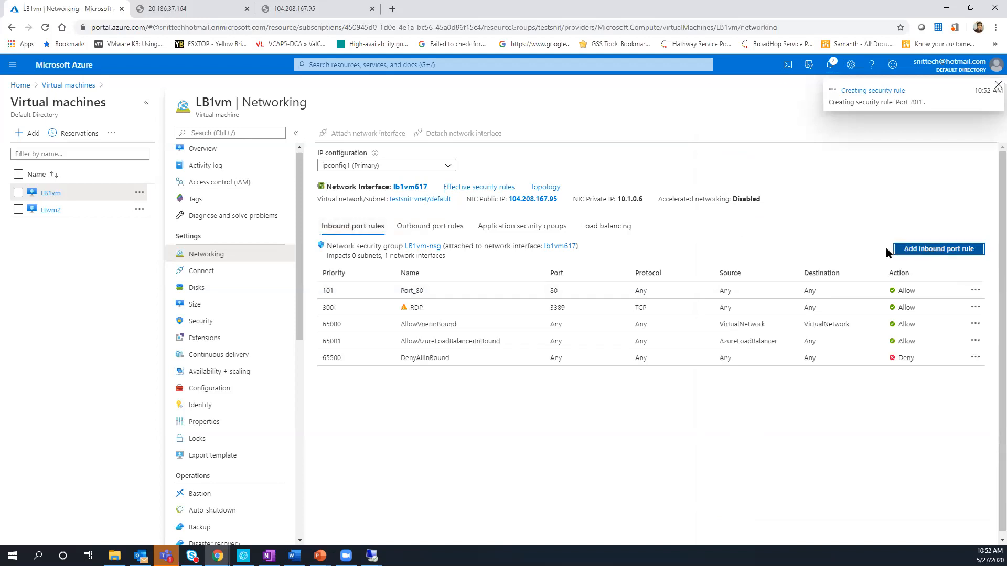
Start another inbound port rule on LB1vm-nsg using the HTTP service.
left_click(936, 249)
left_click(734, 118)
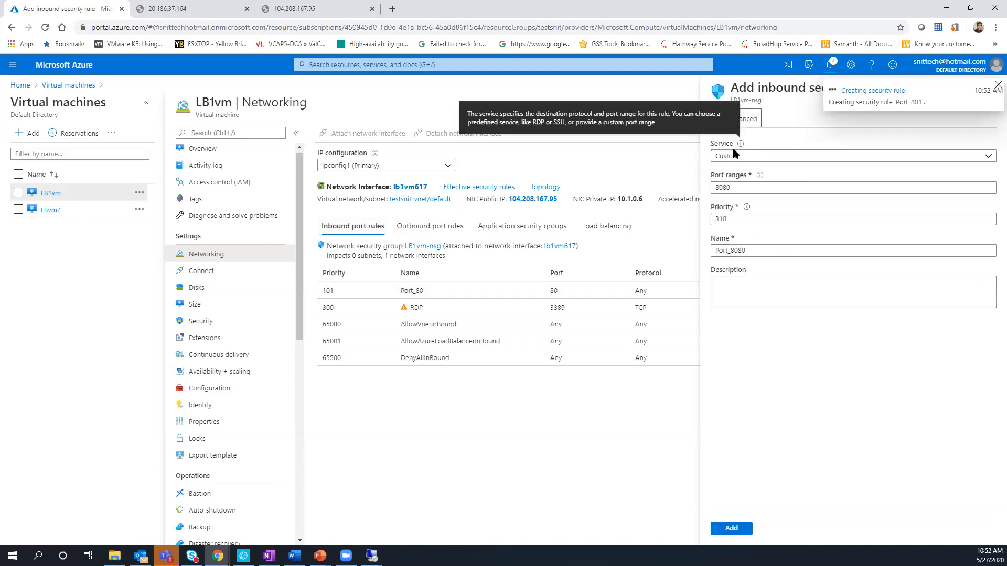
left_click(736, 158)
left_click(734, 173)
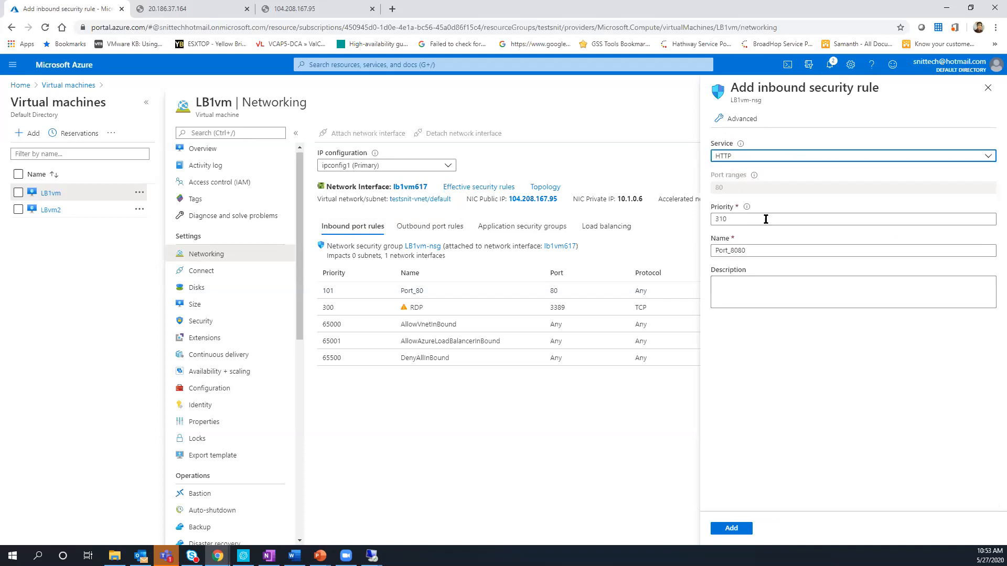
Set the priority to 109, name the rule Port_802, and add it.
left_click(735, 219)
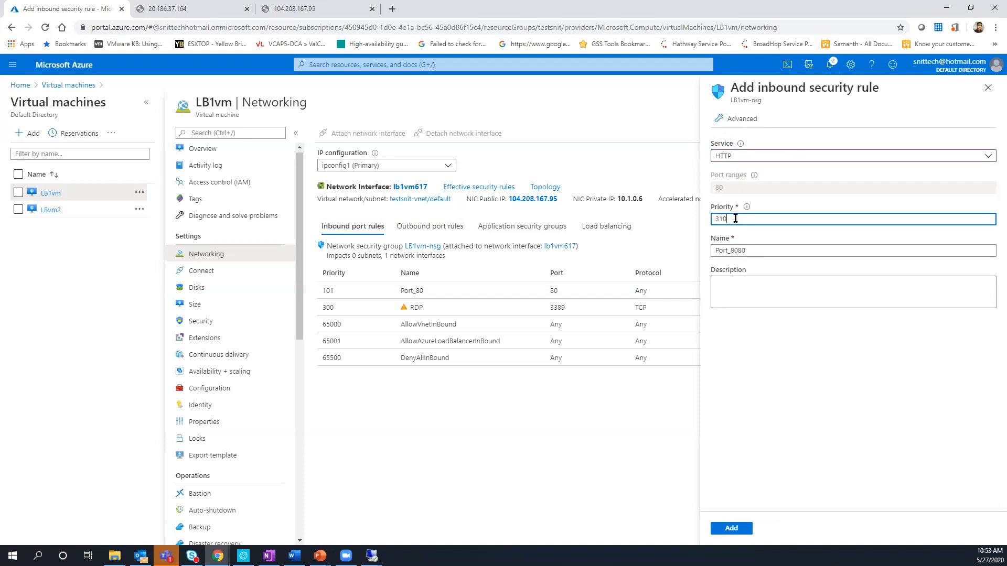
key("BackSpace")
key("BackSpace")
key("BackSpace")
type("11")
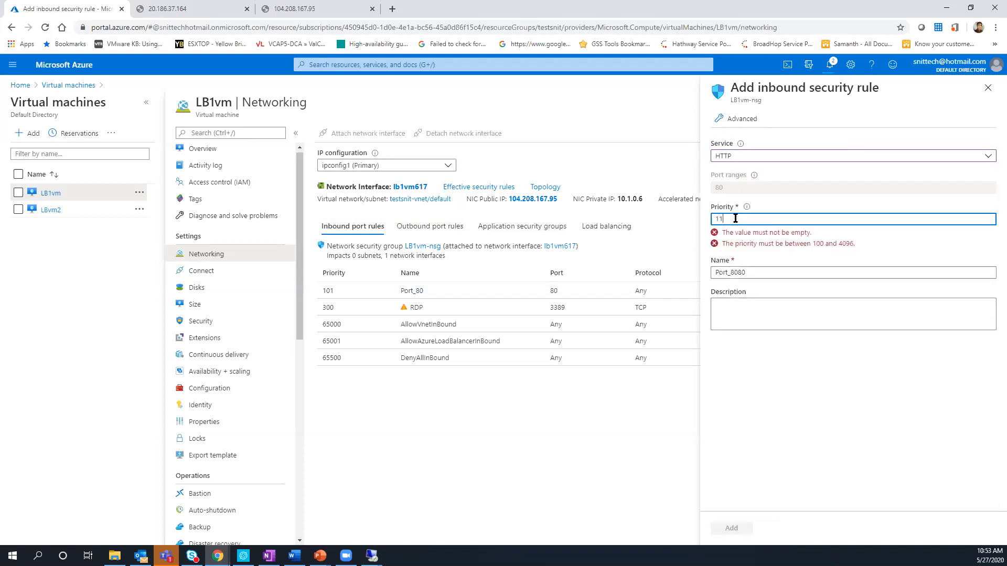
key("BackSpace")
type("9")
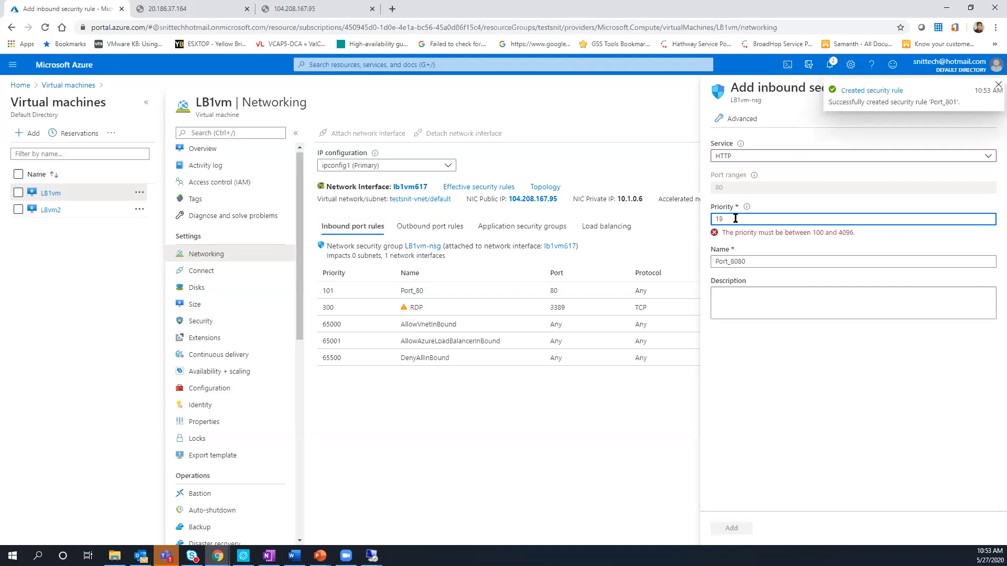
key("Left")
type("0")
left_click(752, 251)
key("BackSpace")
key("BackSpace")
type("2")
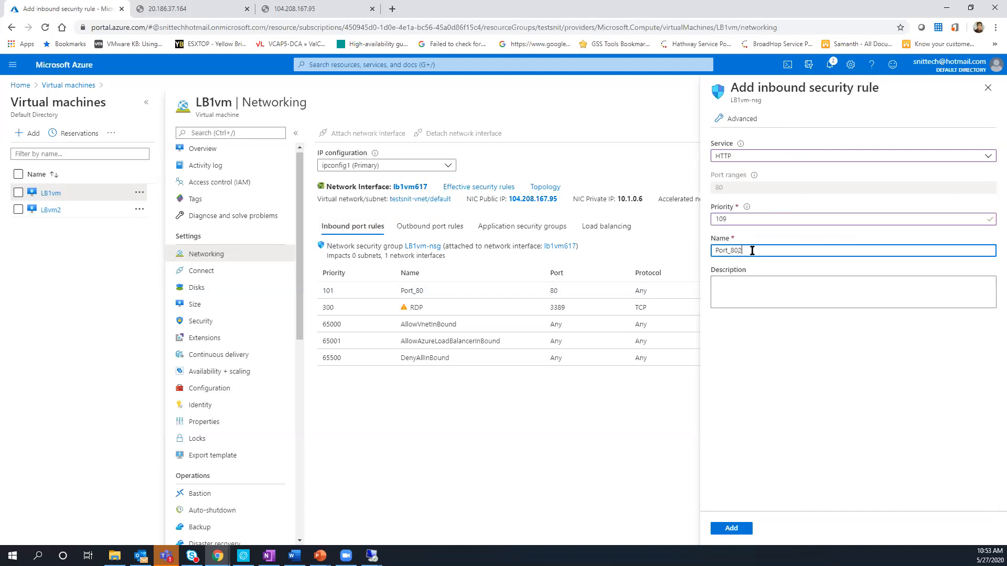
left_click(732, 528)
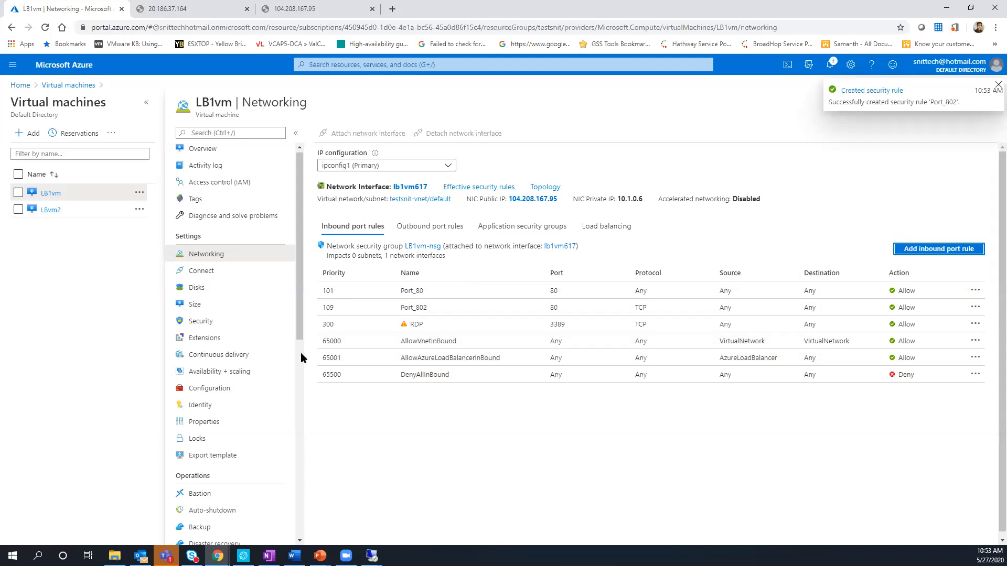
Review LB1vm-nsg's inbound and outbound security rules, then reopen the LB1vm overview.
left_click(413, 247)
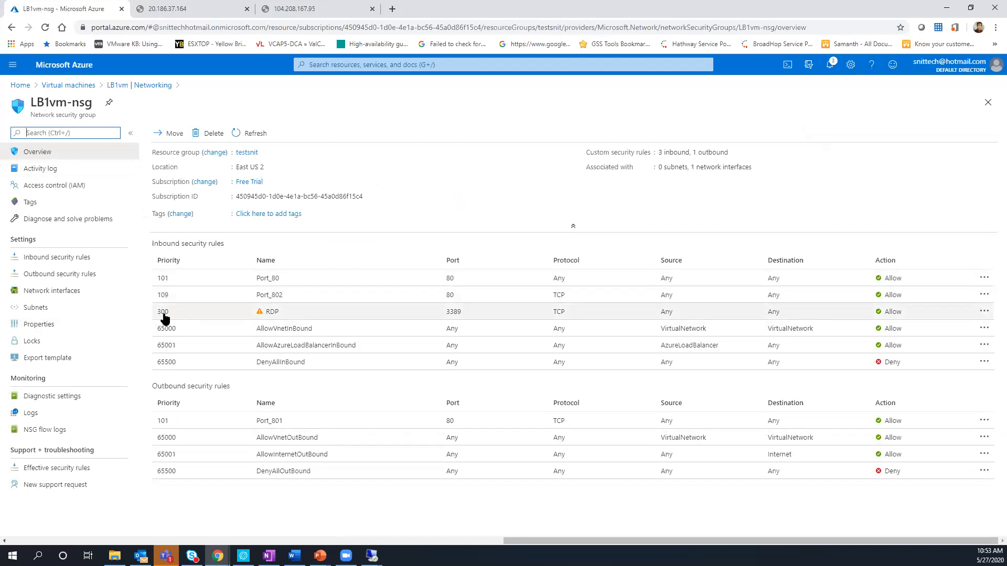
left_click_drag(152, 310, 922, 325)
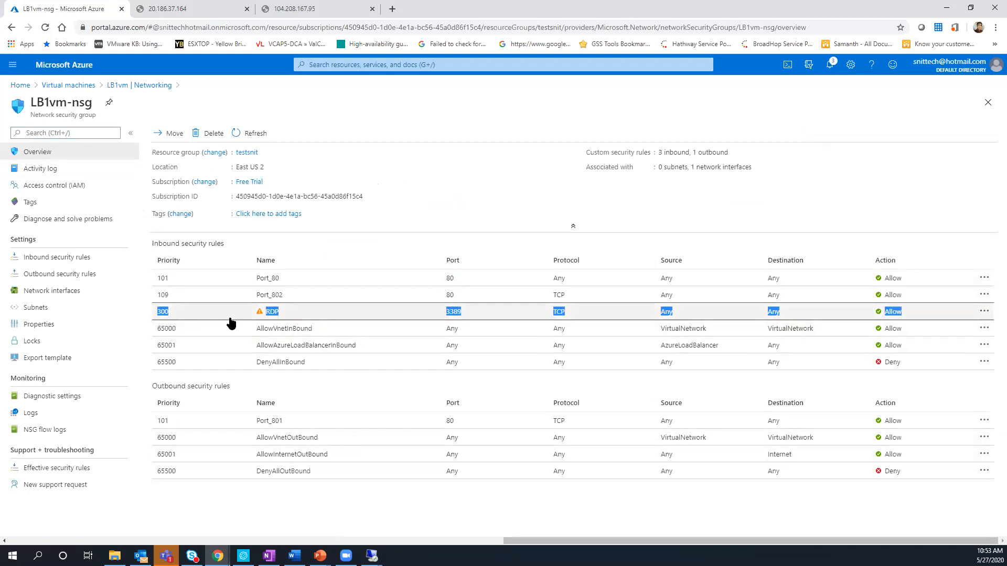
left_click(54, 259)
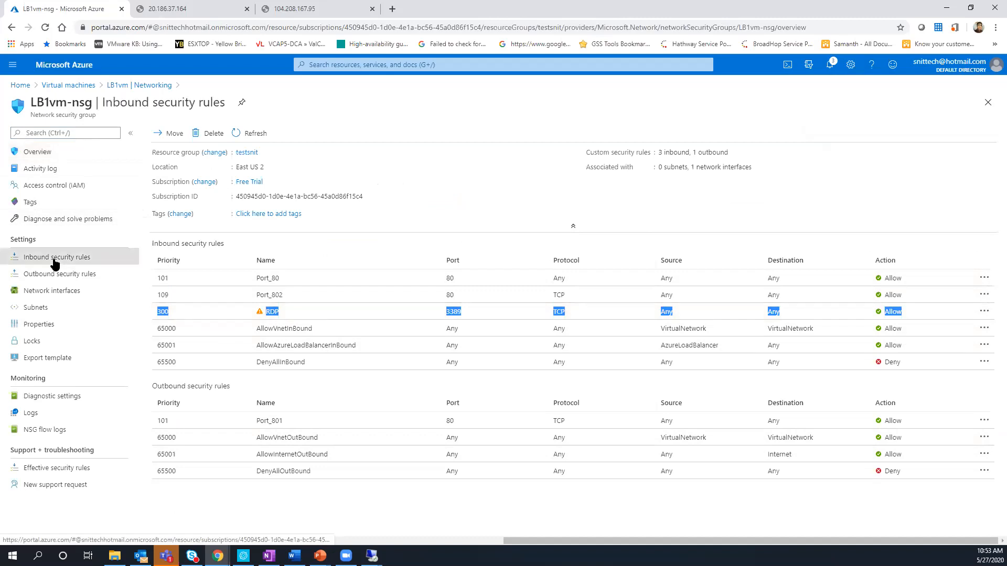
left_click(55, 275)
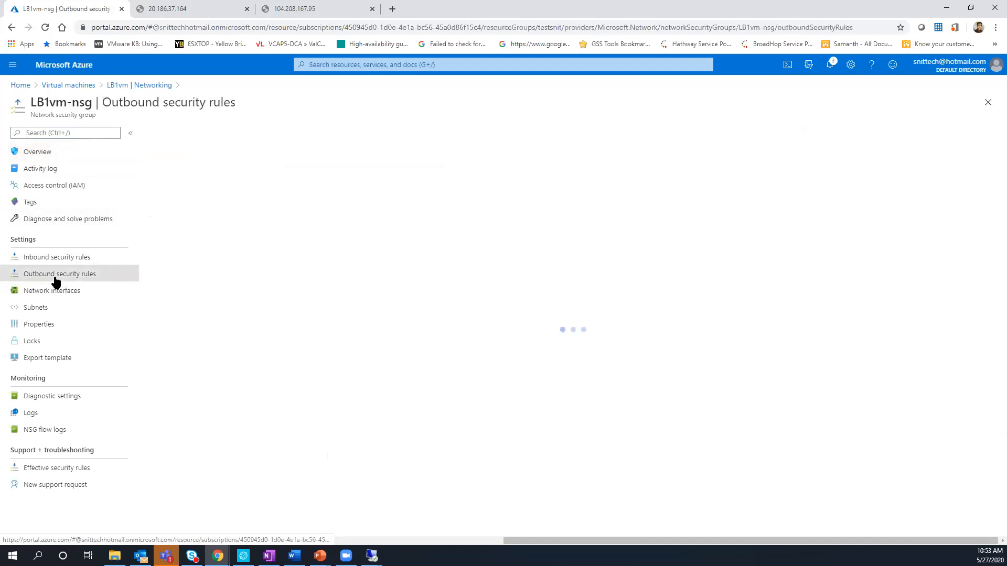
left_click(63, 262)
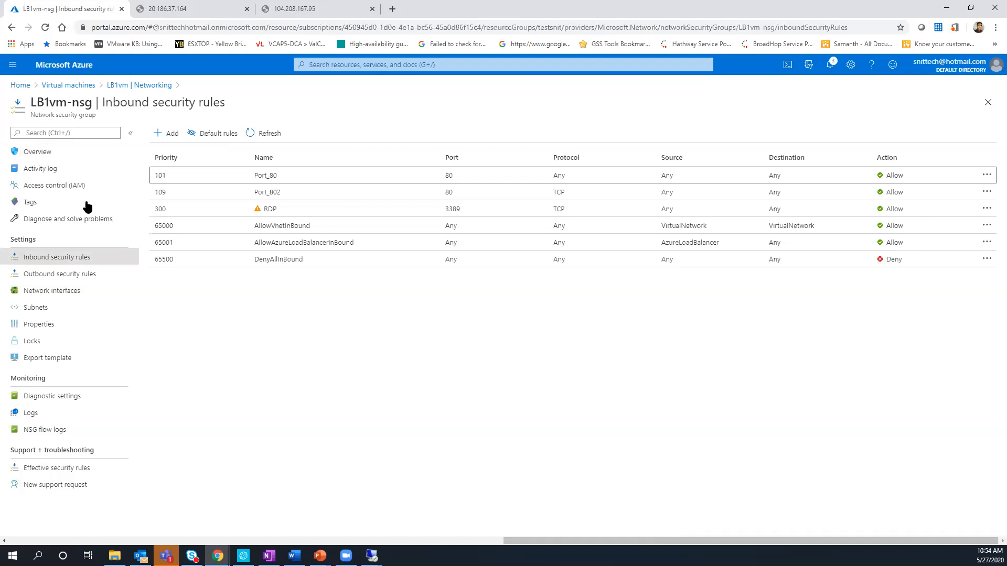
left_click(61, 157)
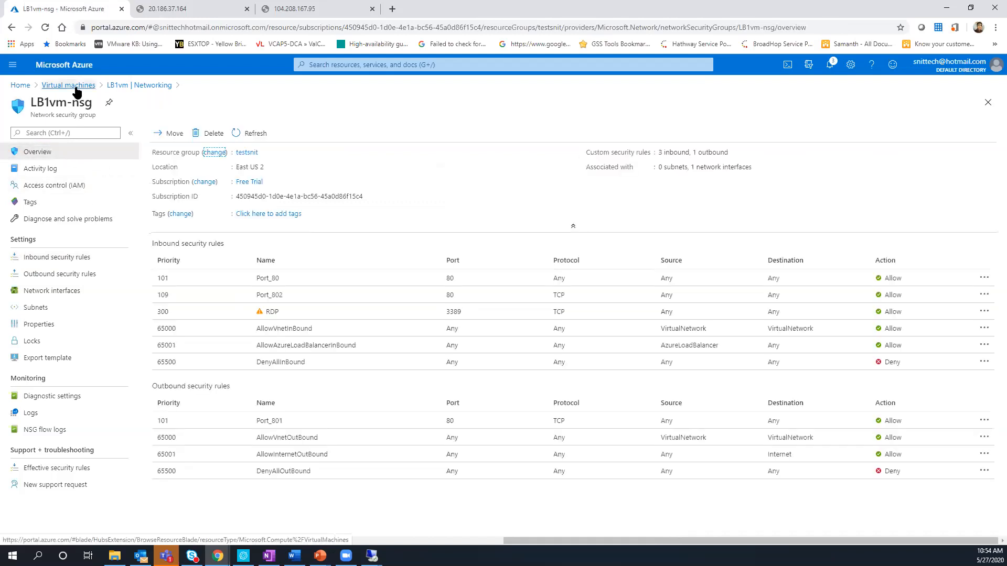
left_click(76, 87)
left_click(48, 219)
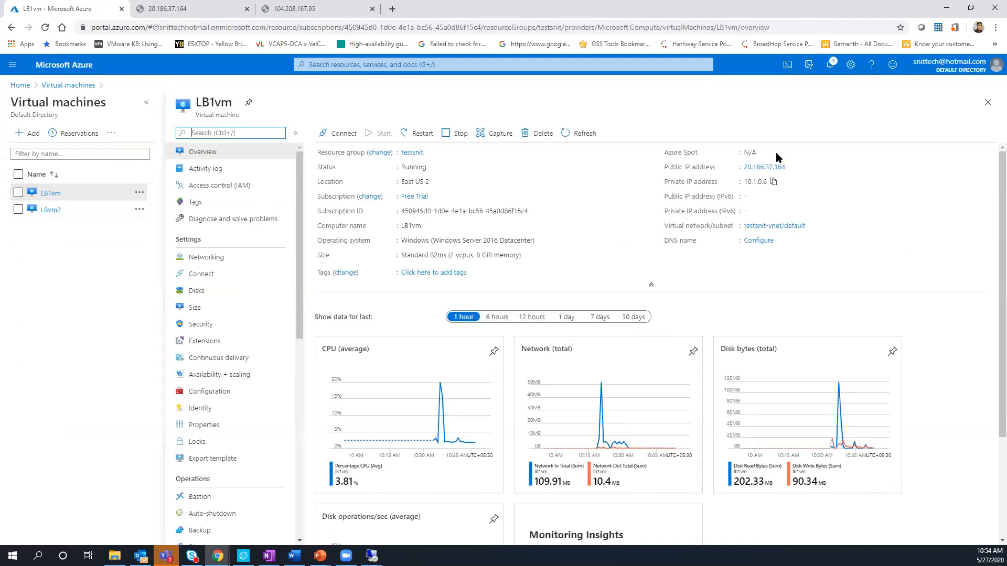
Load LB1vm's public IP 20.186.37.164 in the second Chrome tab, then open LBvm2 in the portal.
left_click(791, 167)
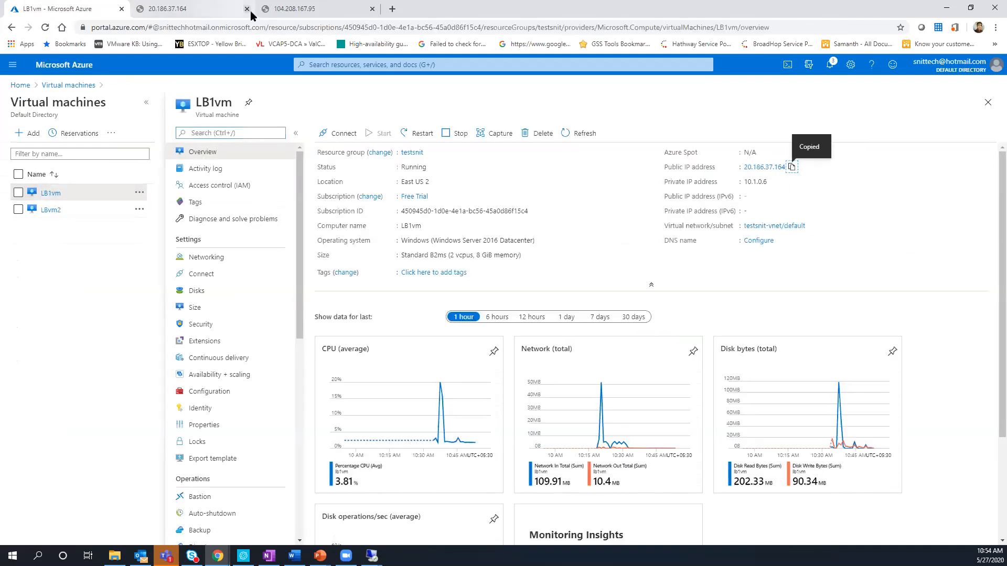
left_click(209, 8)
left_click(156, 30)
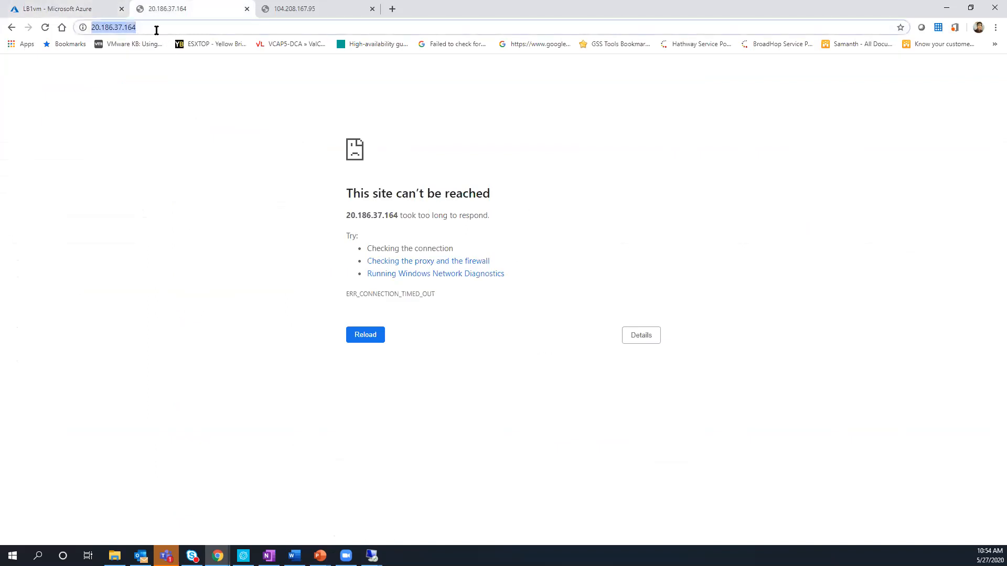
key("ctrl+v")
key("Return")
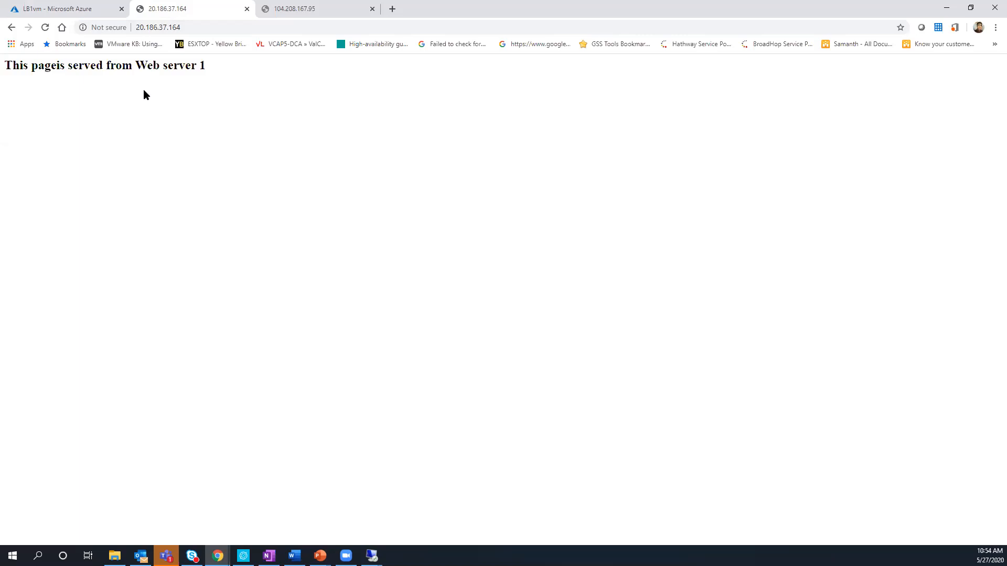
left_click(80, 10)
left_click(50, 210)
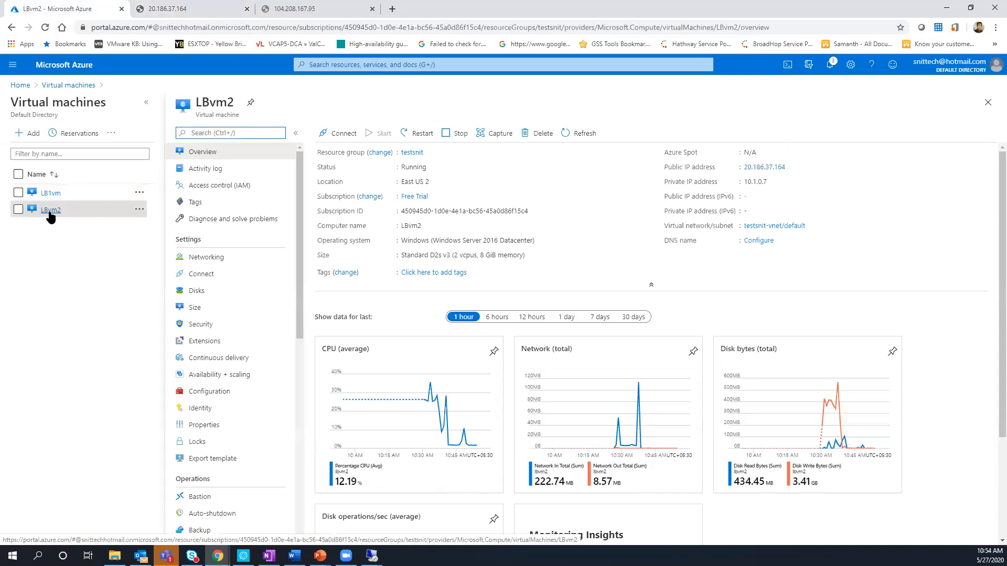
On LBvm2's Networking page, add inbound HTTP rule Port_80 with priority 120.
left_click(205, 257)
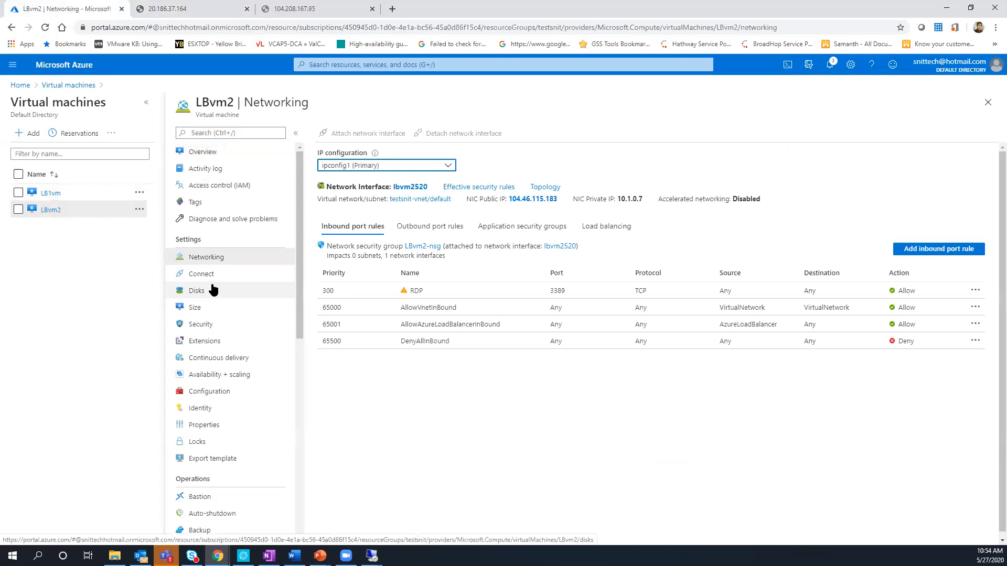
left_click(946, 249)
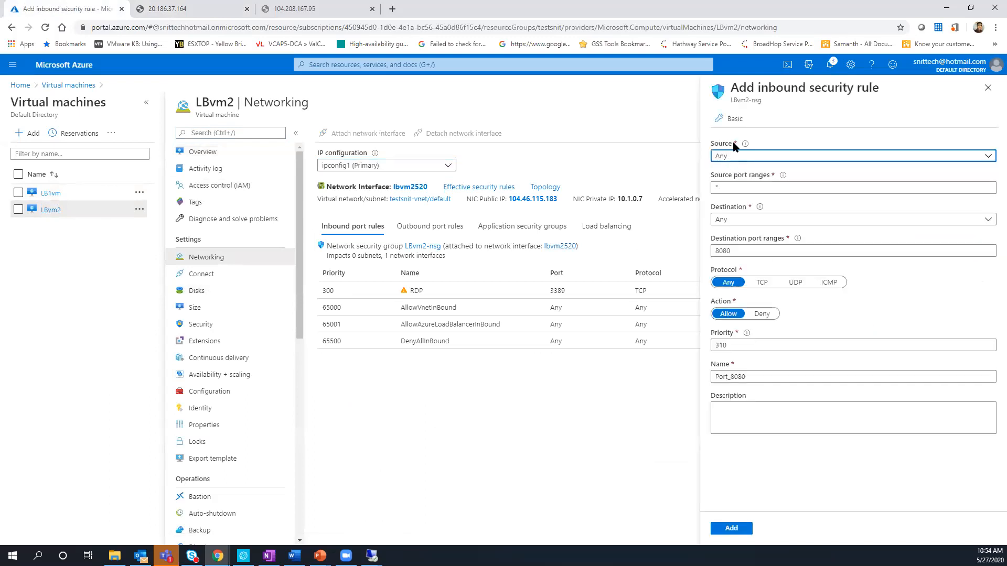
left_click(735, 122)
left_click(734, 156)
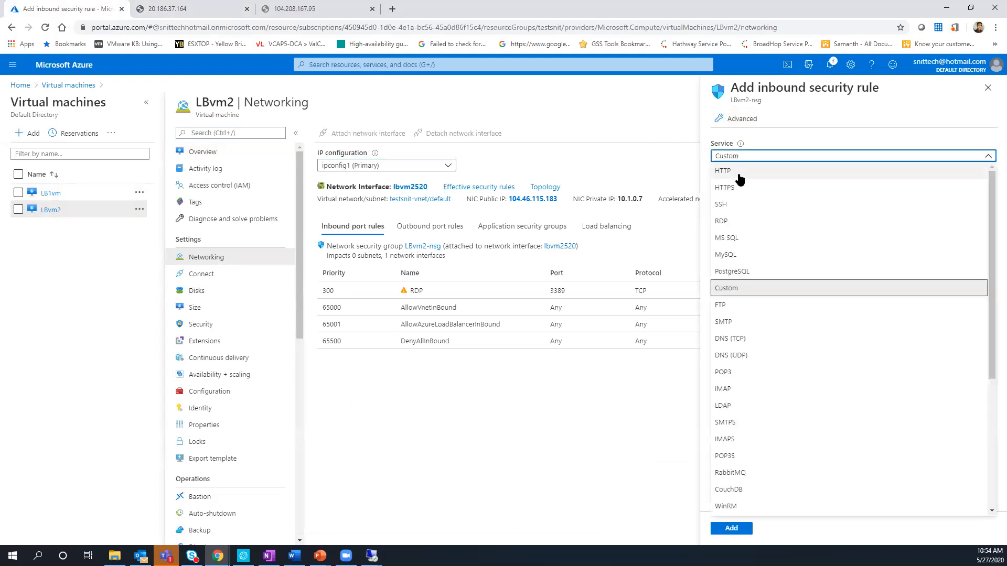
left_click(748, 216)
double_click(730, 219)
type("1")
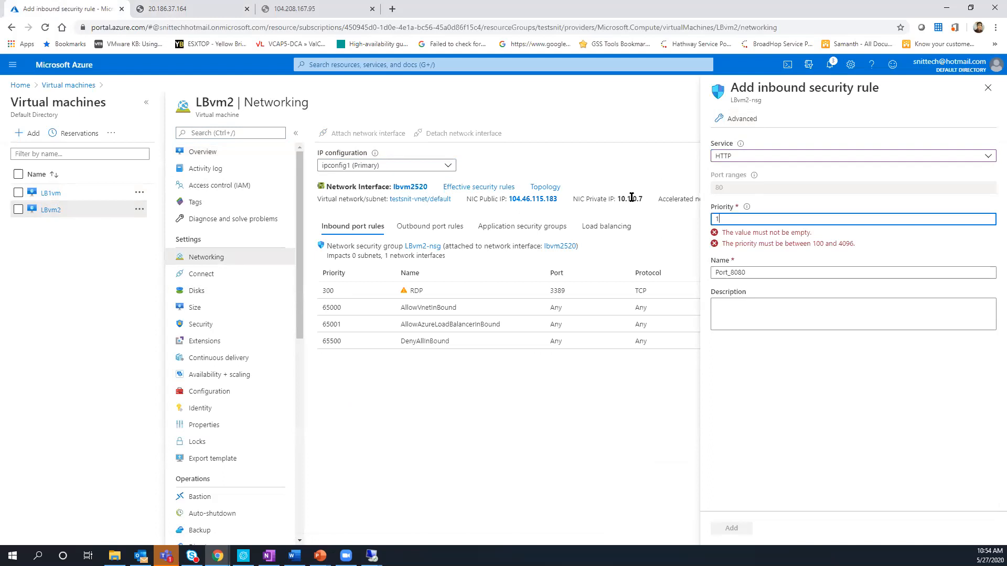
type("20")
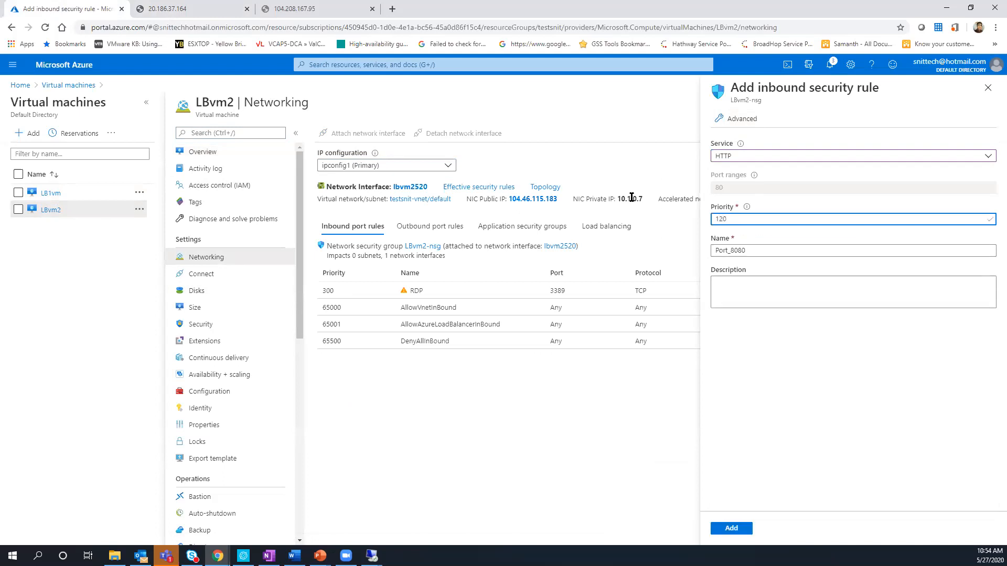
left_click(748, 251)
key("BackSpace")
key("BackSpace")
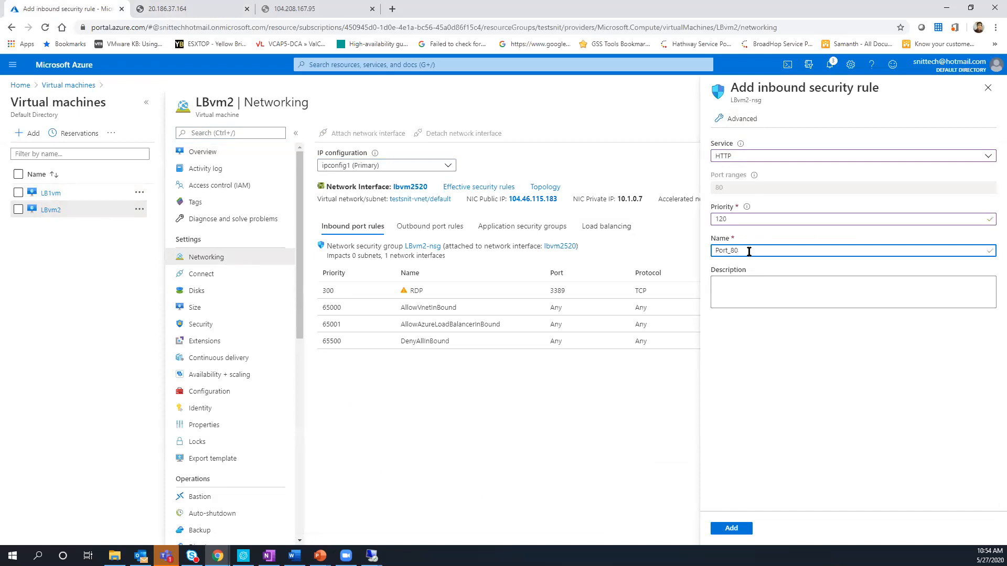
left_click(730, 528)
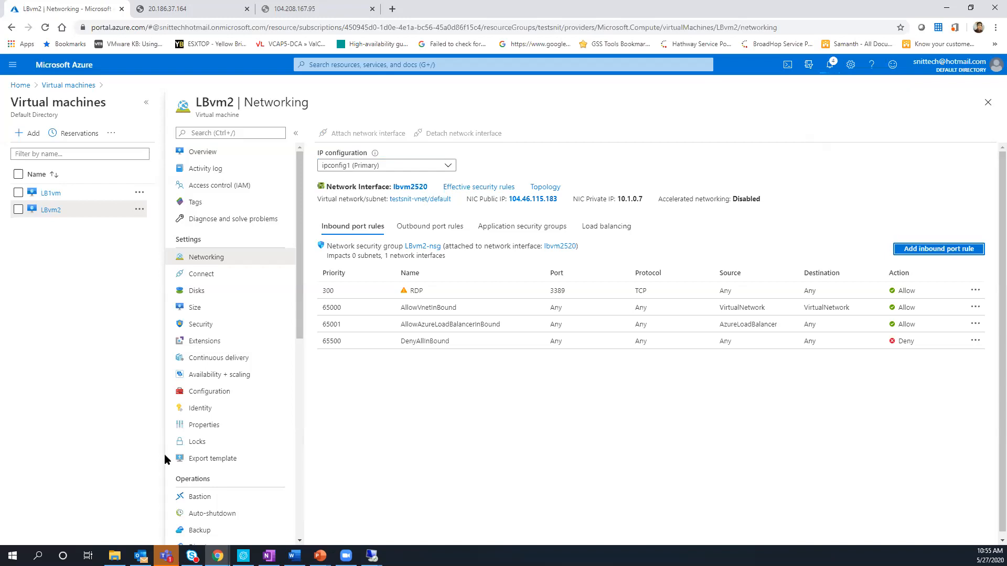
Add an outbound HTTP rule named Port_801 to LBvm2's security group.
left_click(404, 231)
left_click(944, 250)
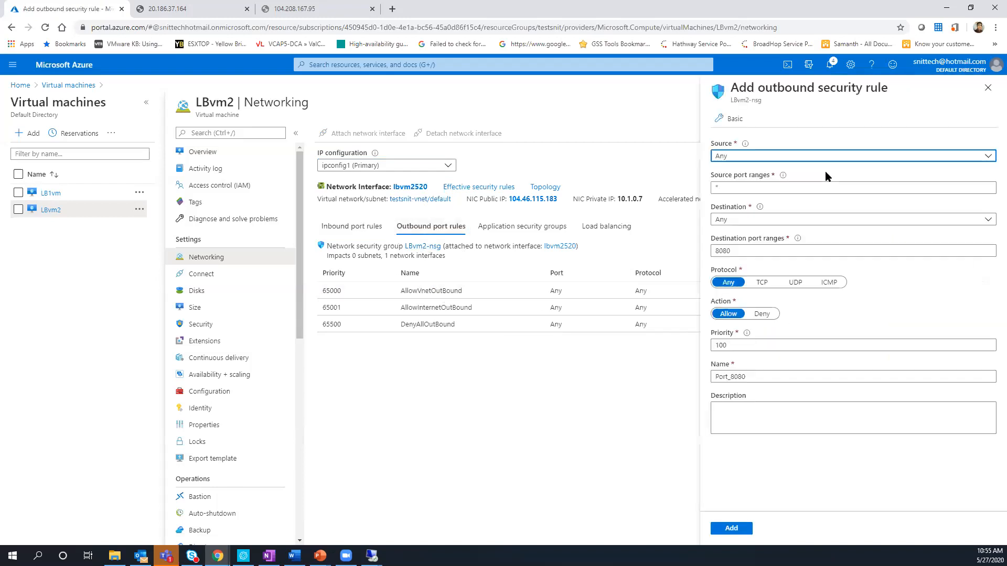
left_click(734, 119)
left_click(747, 157)
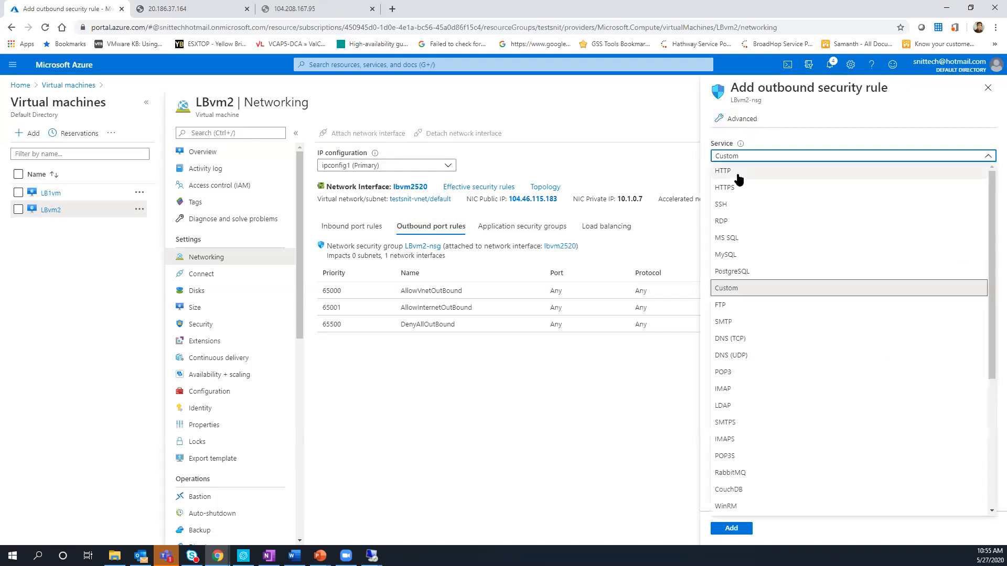
left_click(736, 174)
left_click(734, 219)
key("BackSpace")
key("BackSpace")
type("30")
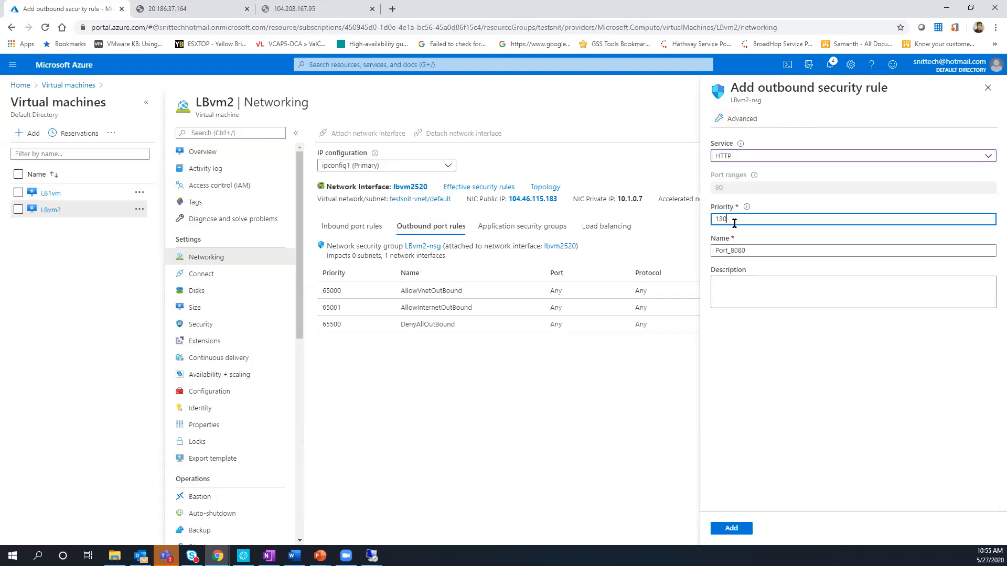
left_click(752, 247)
key("BackSpace")
key("BackSpace")
type("1")
left_click(729, 527)
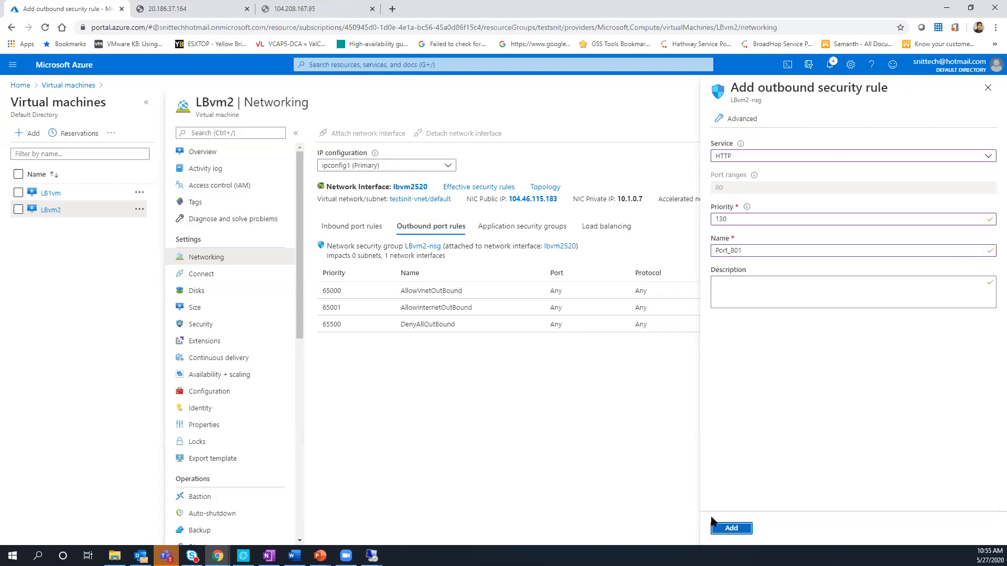
Inspect the existing Port_80 inbound rule on LBvm2's security group.
left_click(350, 230)
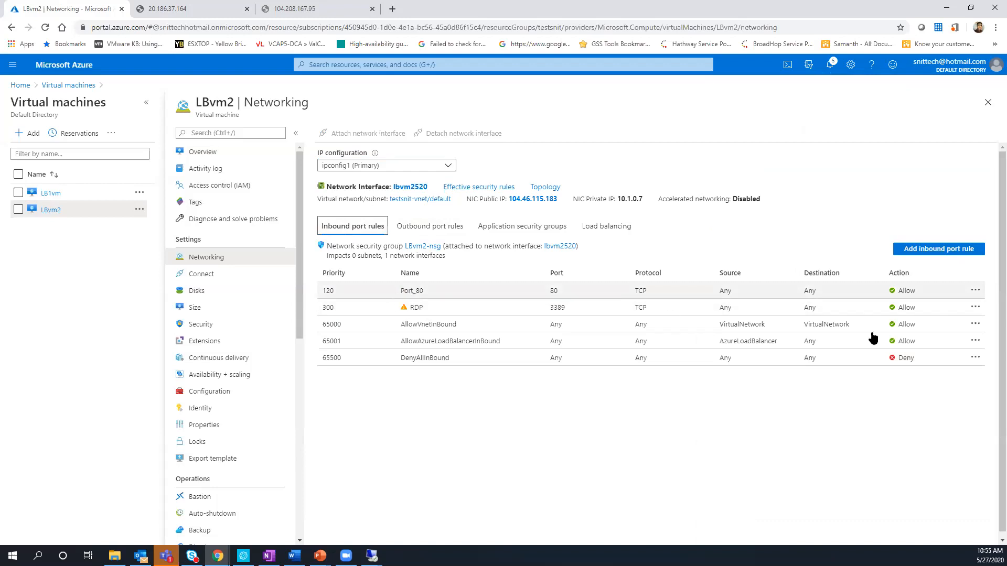
left_click(802, 291)
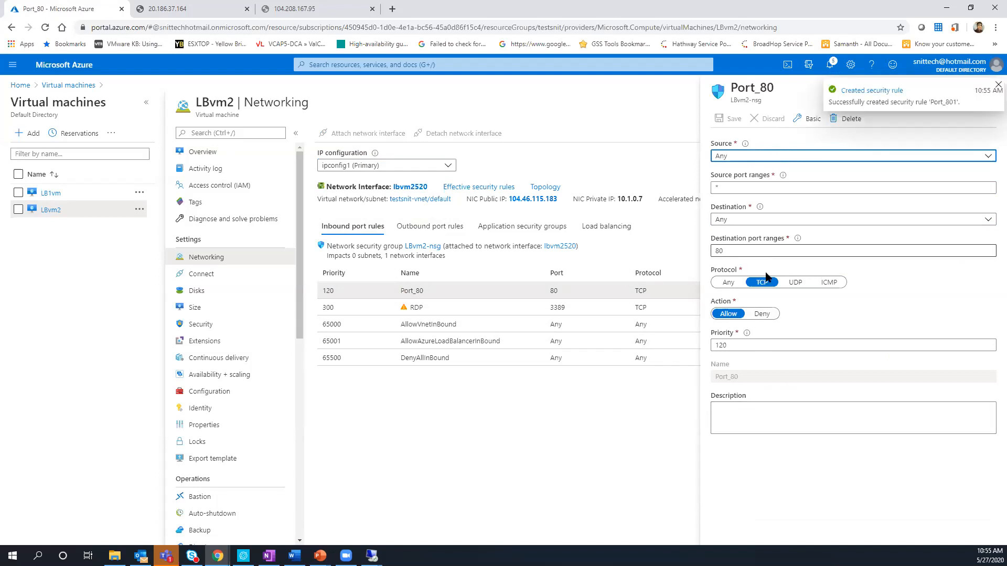
left_click(998, 85)
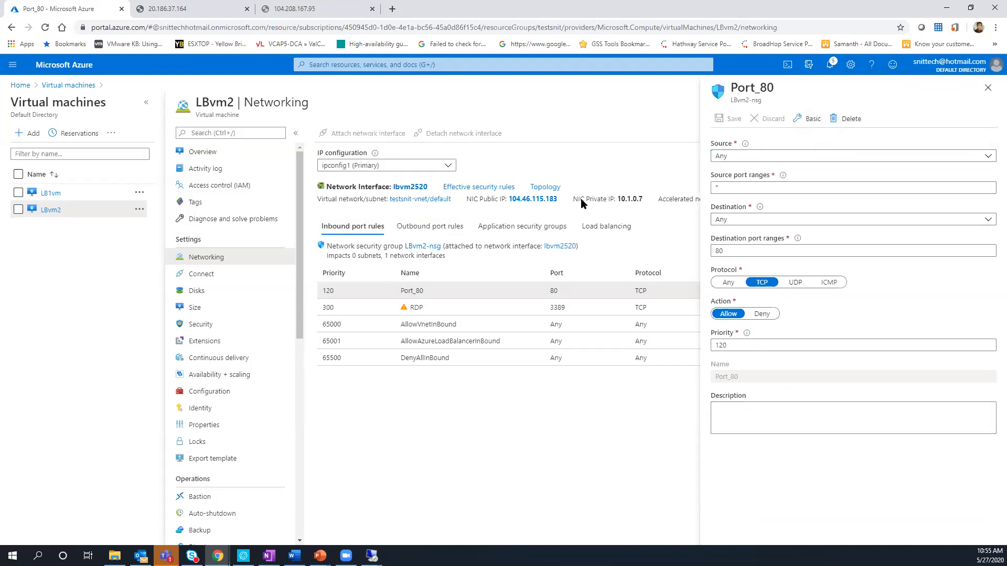
left_click(988, 87)
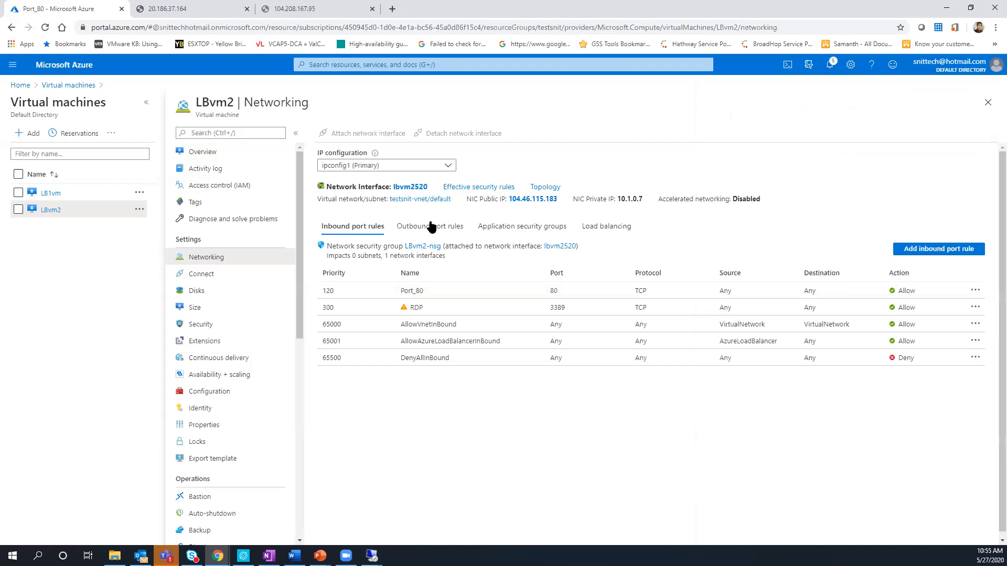
Add another inbound HTTP rule at priority 180, then show LBvm2's overview.
left_click(941, 252)
left_click(730, 118)
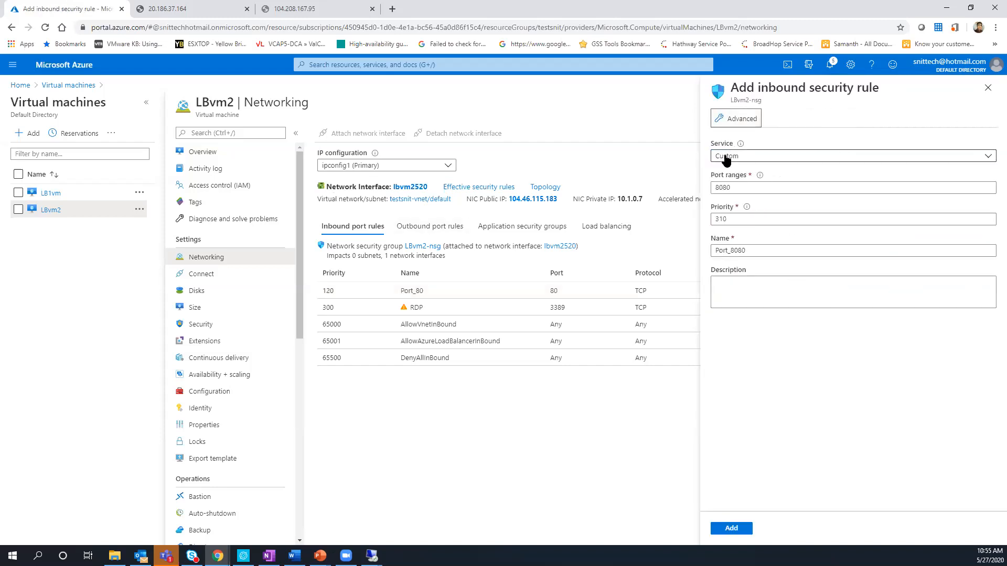
left_click(731, 156)
left_click(729, 175)
key("Tab")
type("180")
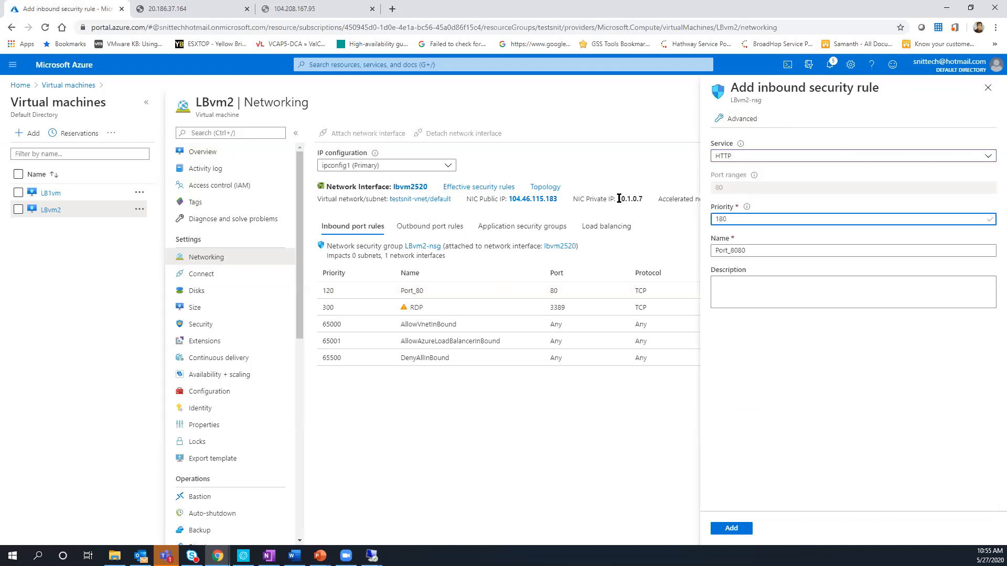
left_click(745, 528)
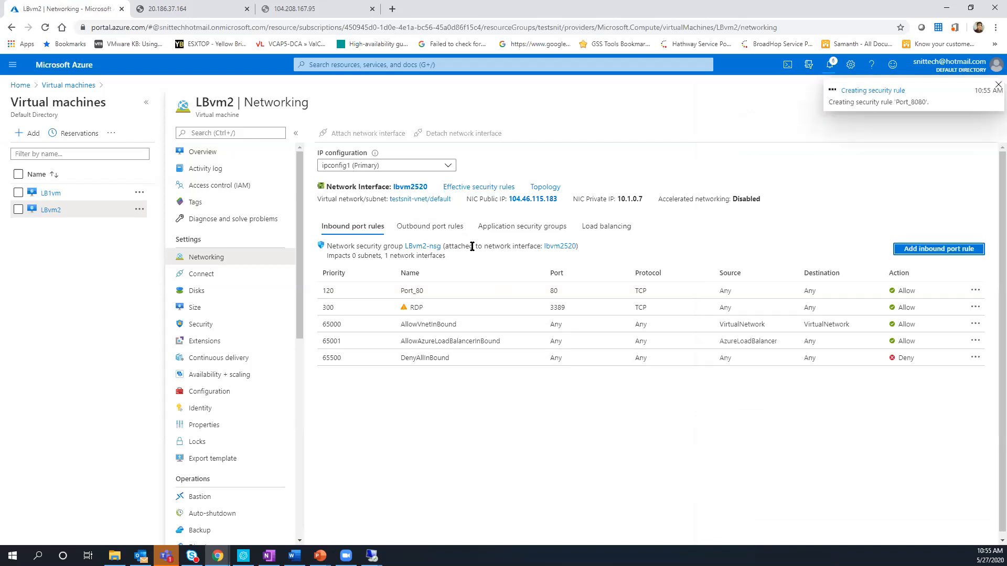
left_click(195, 152)
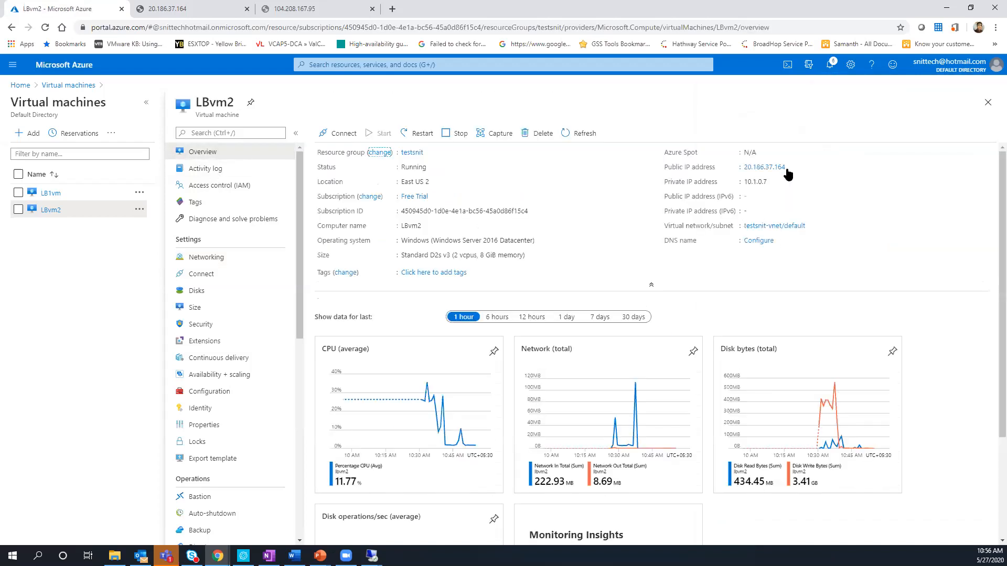
Copy the public IP 20.186.37.164 and load it in the site's Chrome tab.
left_click(791, 168)
left_click(209, 10)
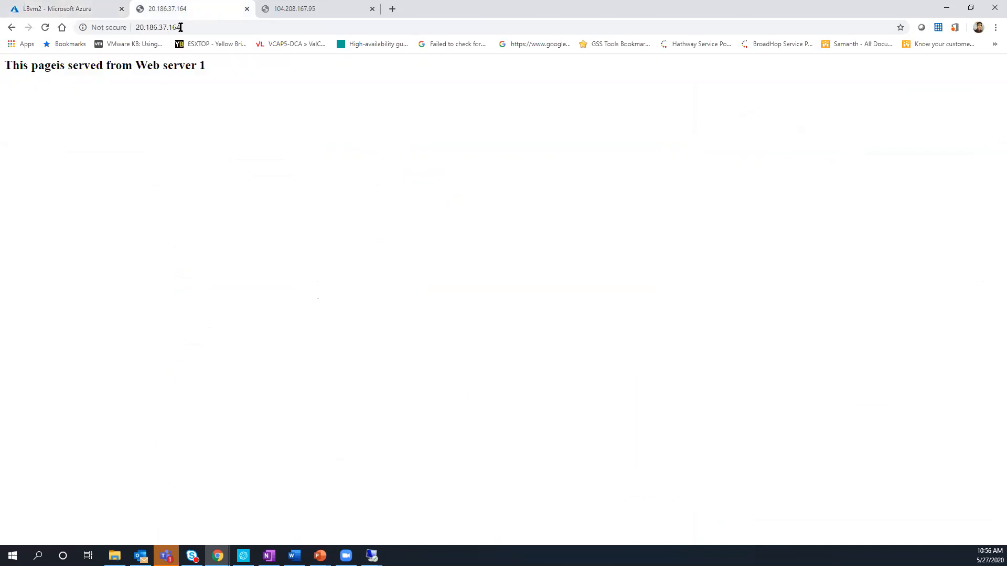
left_click(219, 27)
key("ctrl+v")
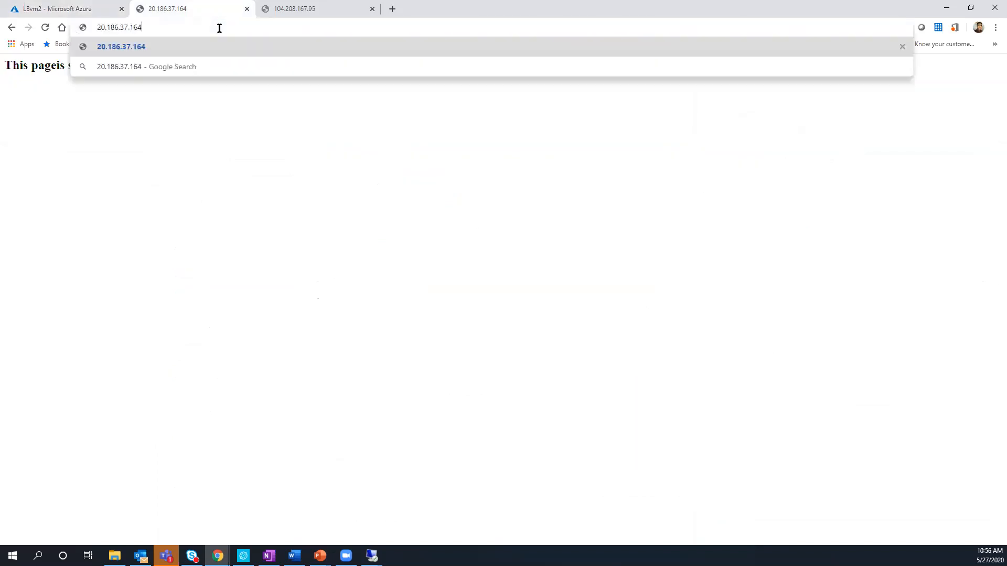
key("Return")
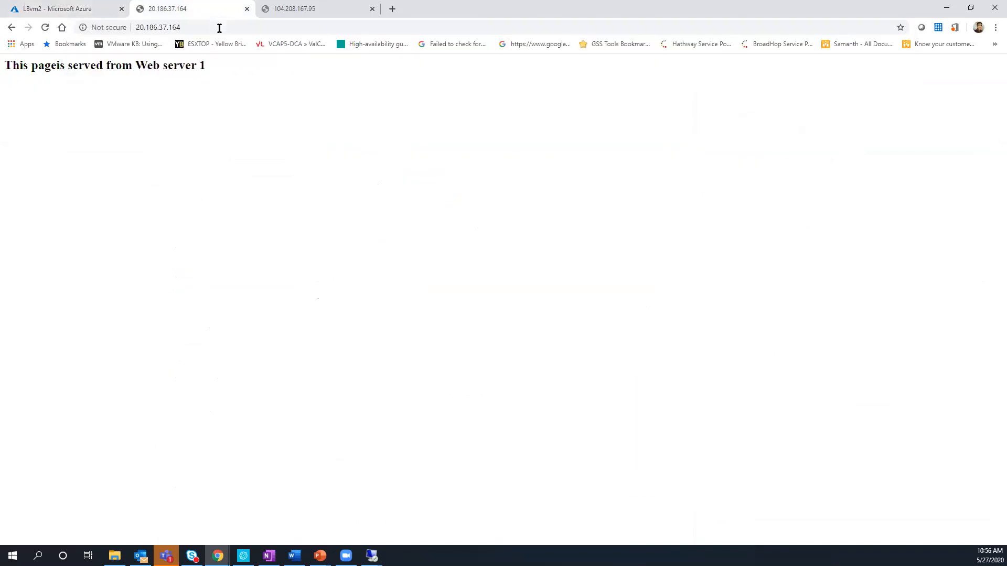
Reload the site to confirm it still shows Web server 1, and open LB1vm in the portal.
left_click(63, 8)
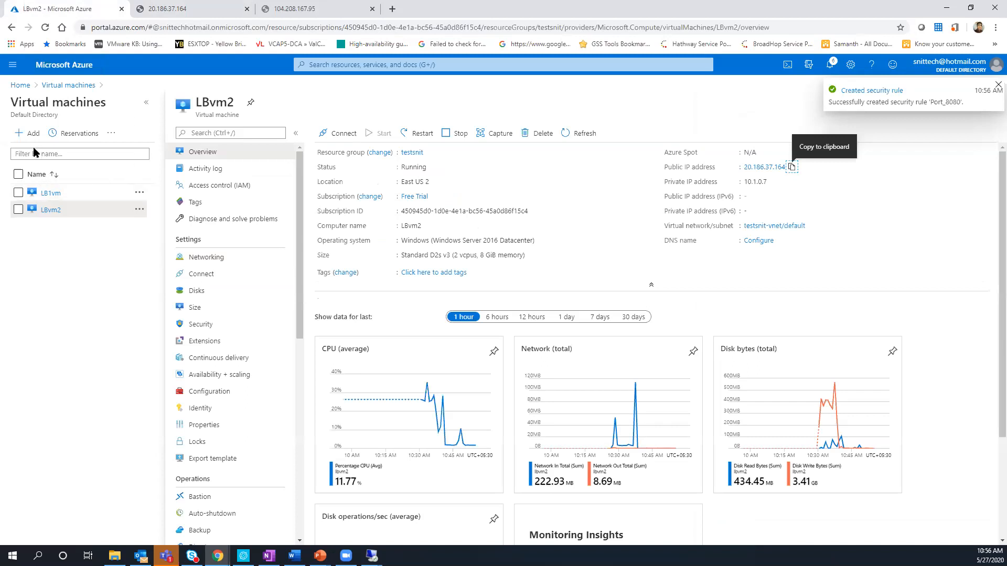
left_click(165, 10)
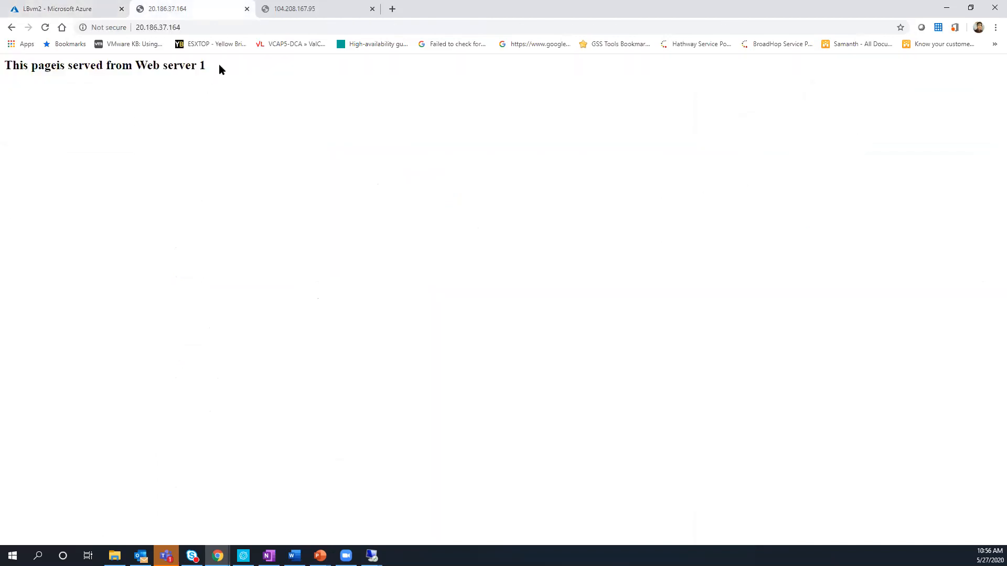
left_click_drag(219, 65, 4, 65)
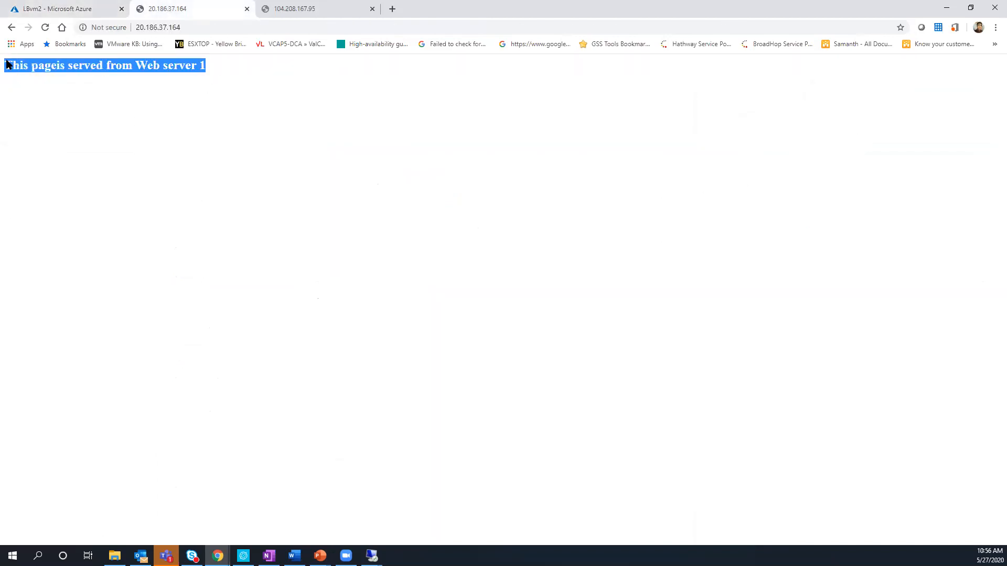
left_click(45, 27)
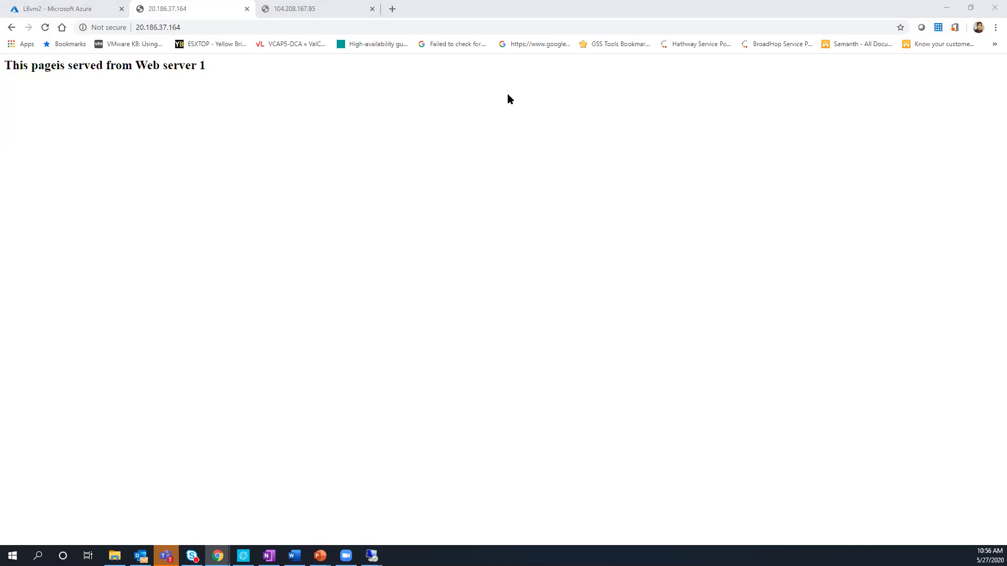
left_click(79, 9)
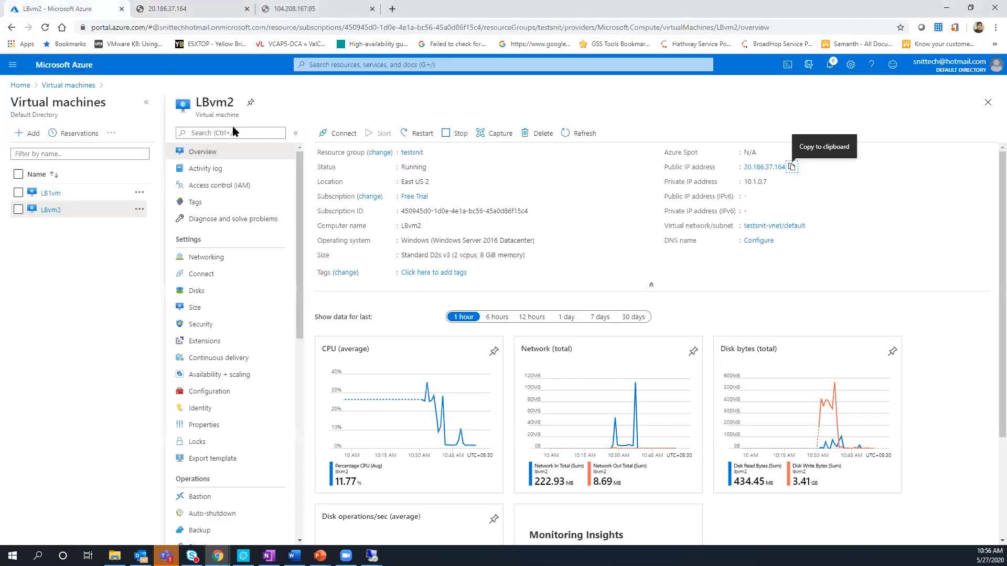
left_click(49, 194)
left_click(161, 11)
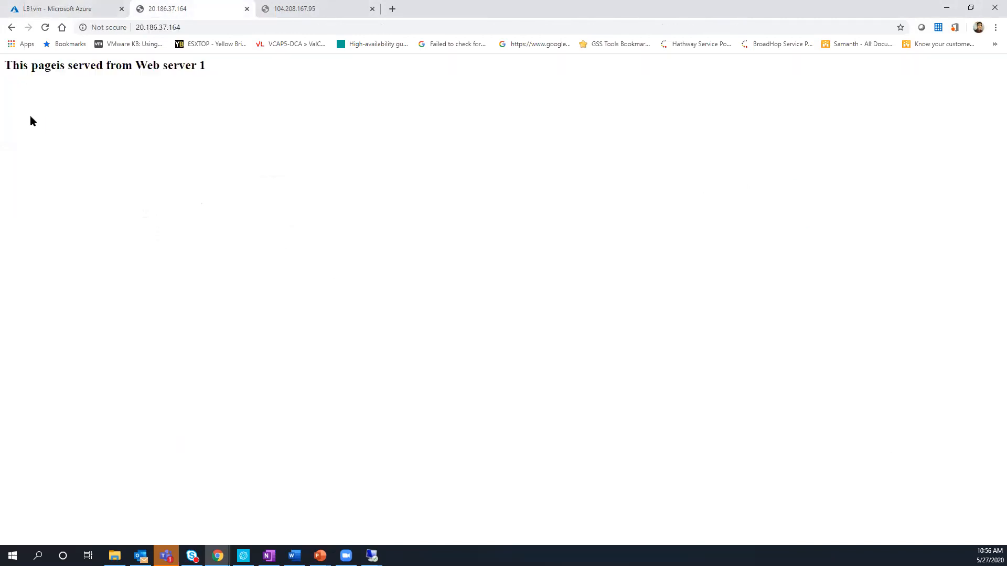
Stop the LB1vm virtual machine and confirm.
left_click(46, 6)
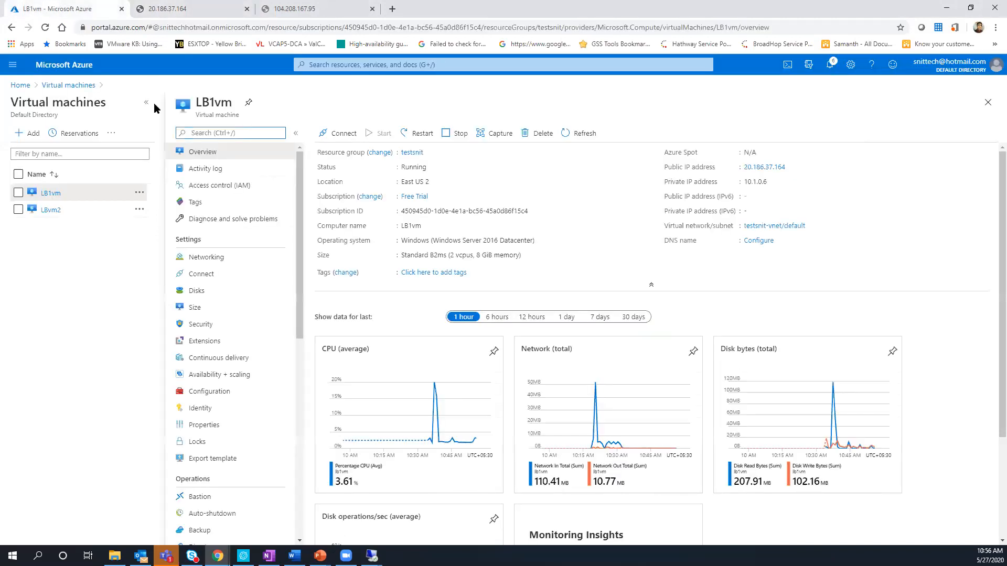
left_click(458, 137)
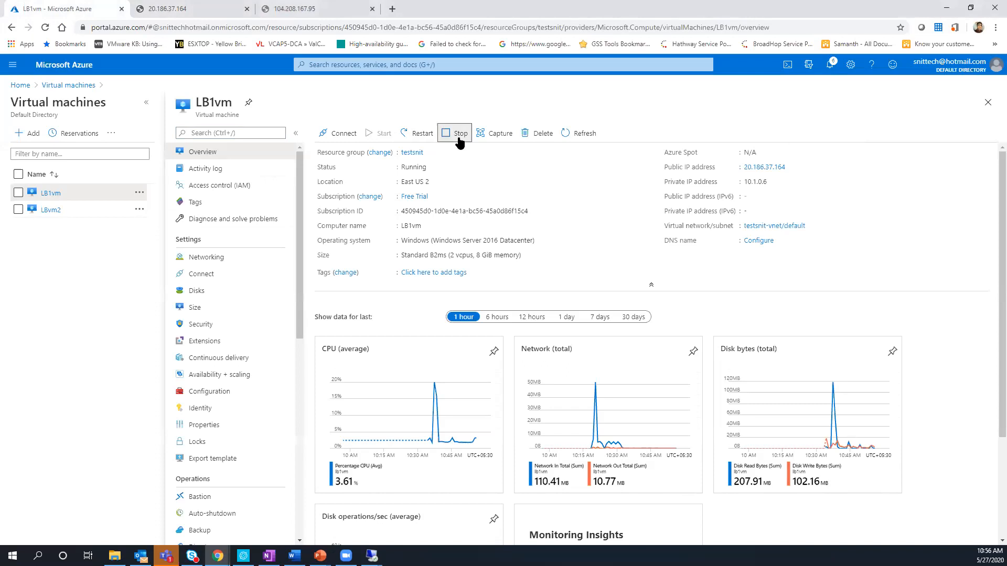
left_click(339, 269)
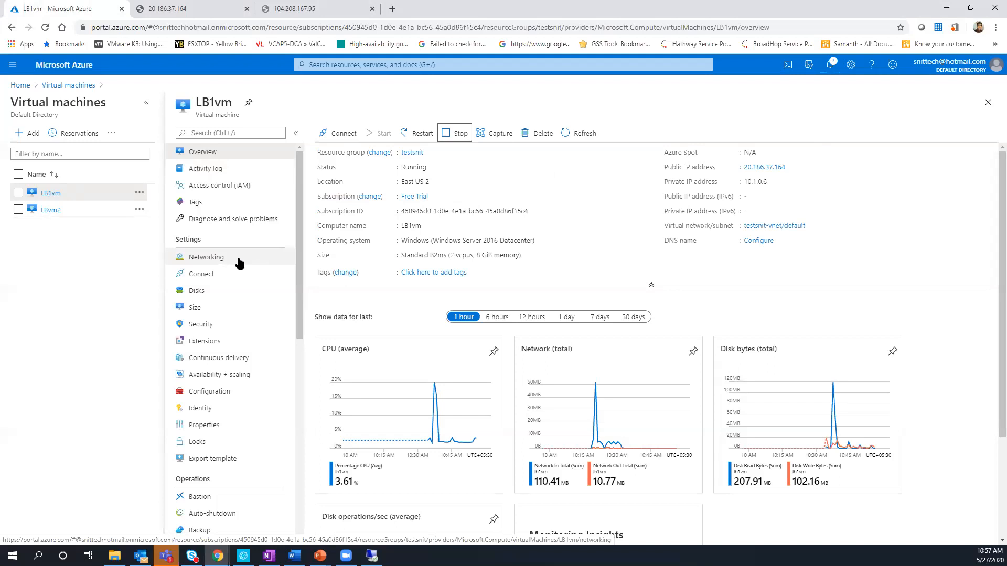
Reload 20.186.37.164 to see it now served by Web server 2, then return to the portal.
left_click(215, 9)
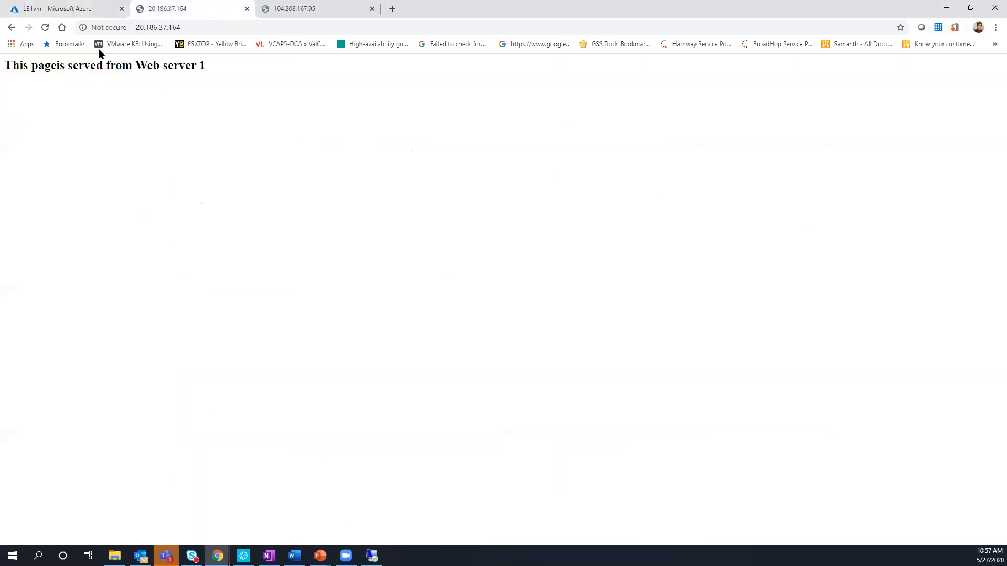
left_click(44, 28)
left_click_drag(215, 64, 4, 75)
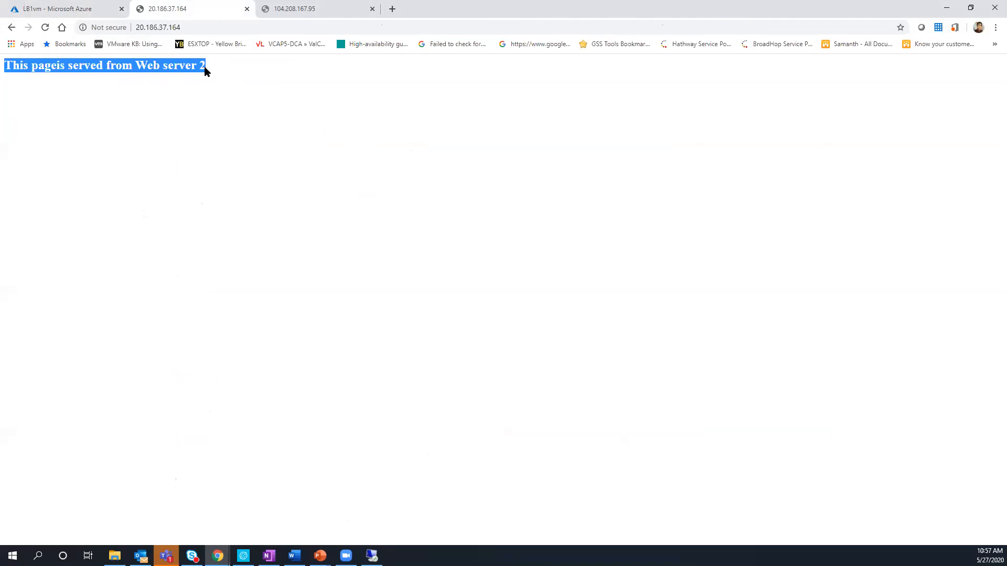
left_click(87, 9)
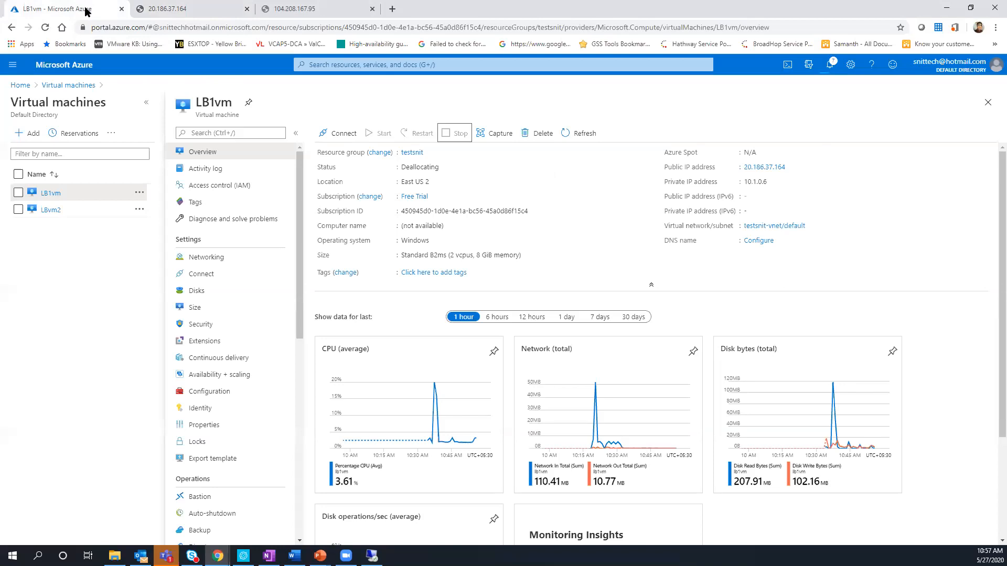